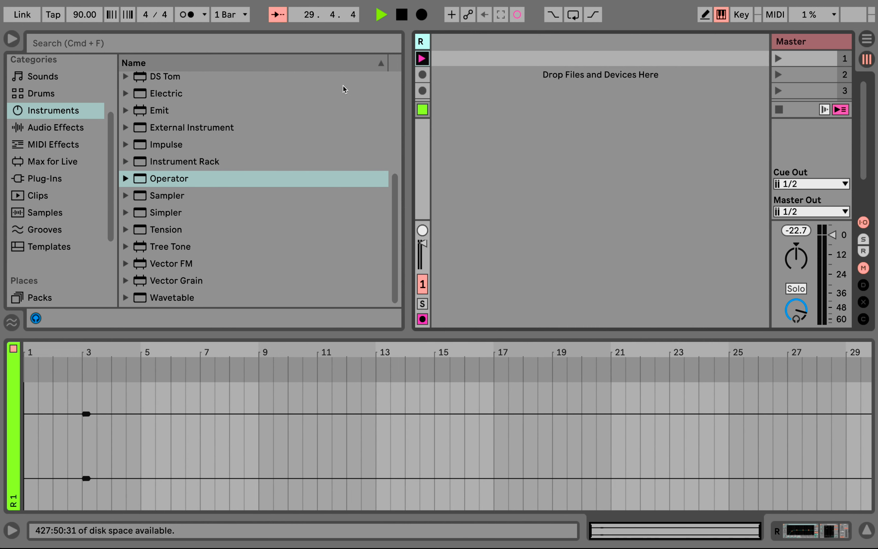
- Browse the Clips and Templates categories and look over the sidebar's remaining categories and places
click(56, 197)
scroll(56, 201, down, 3)
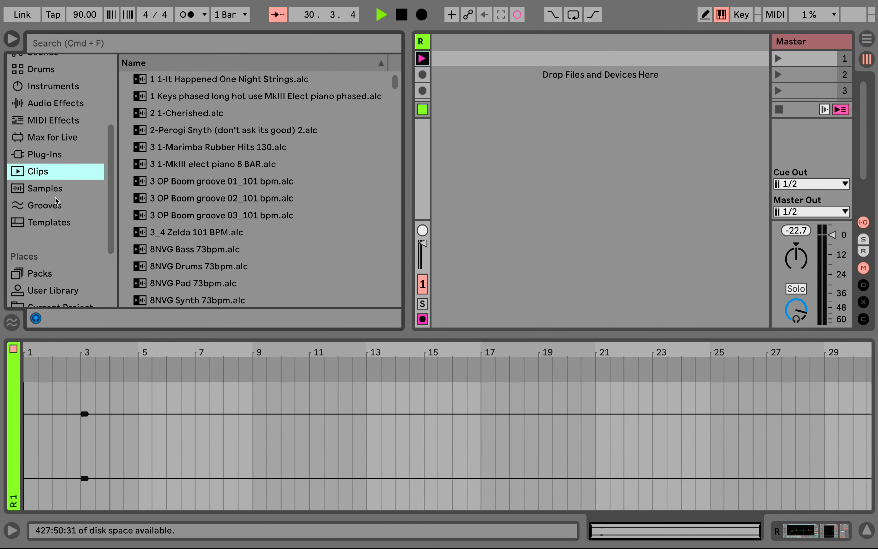
click(53, 209)
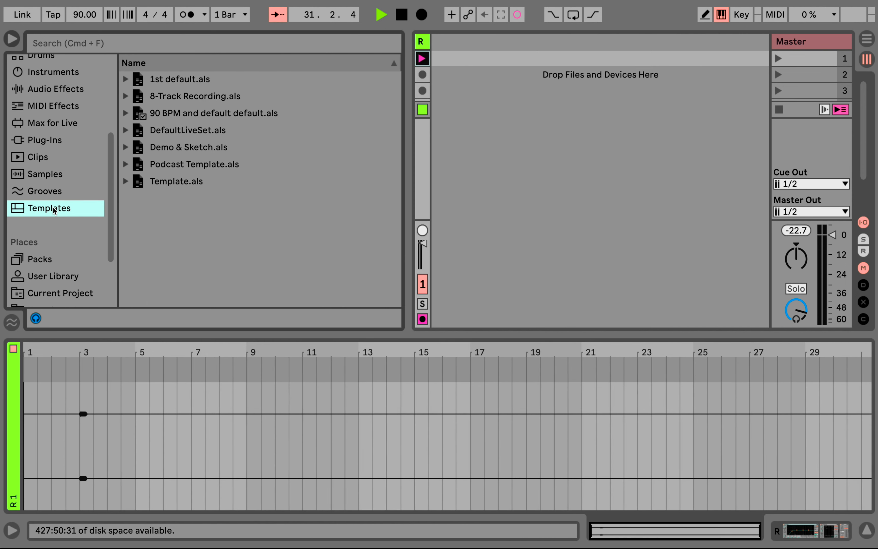
scroll(53, 210, down, 3)
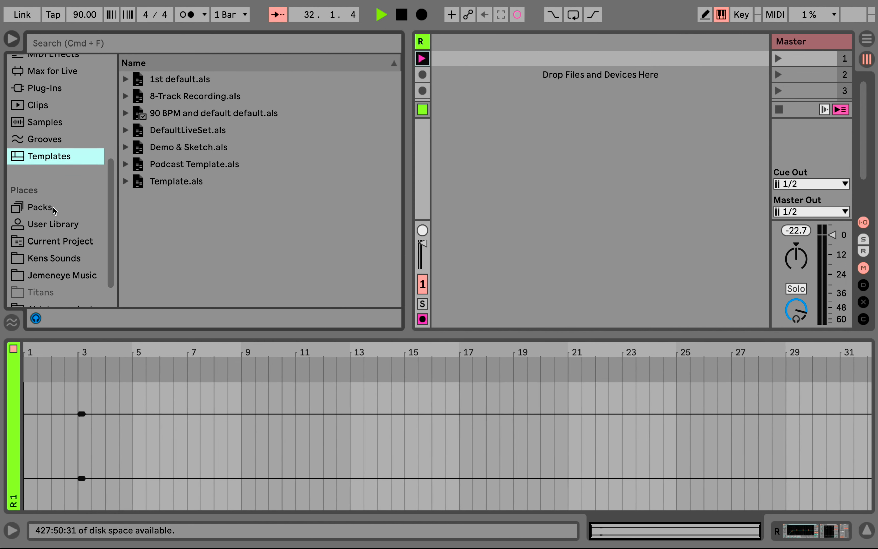
scroll(53, 210, up, 3)
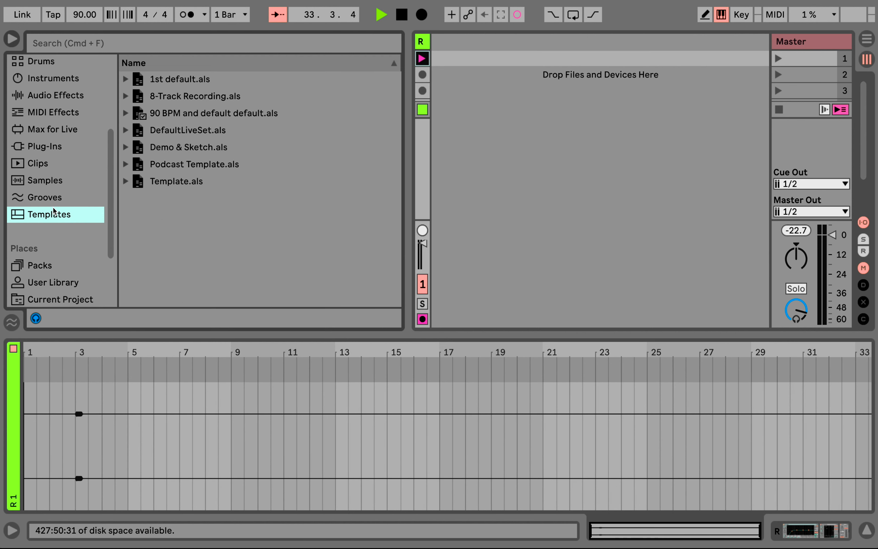
scroll(54, 210, up, 1)
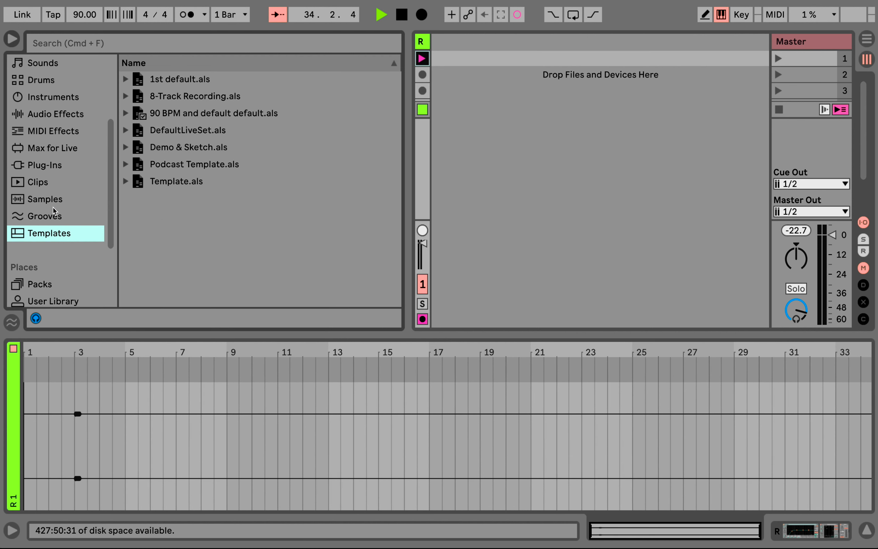
scroll(53, 210, down, 2)
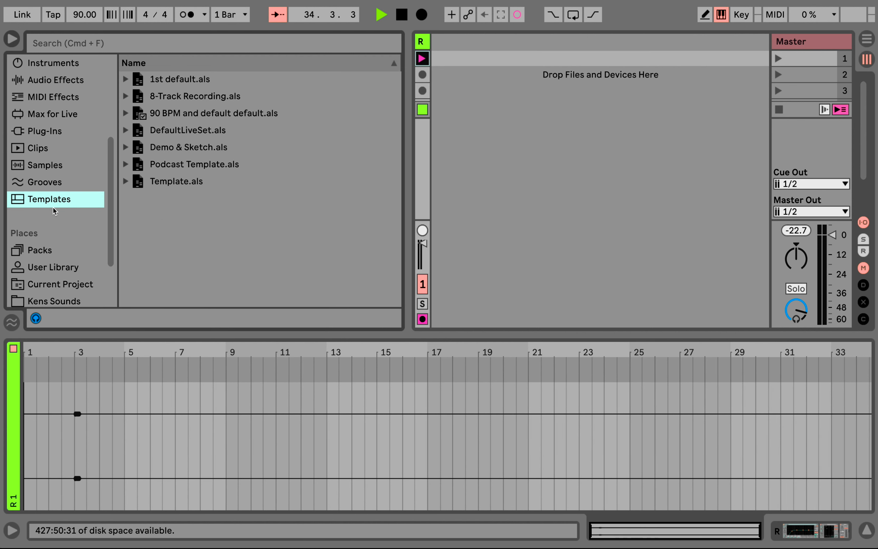
- Show the installed Packs from the Places section and look over the list
click(43, 253)
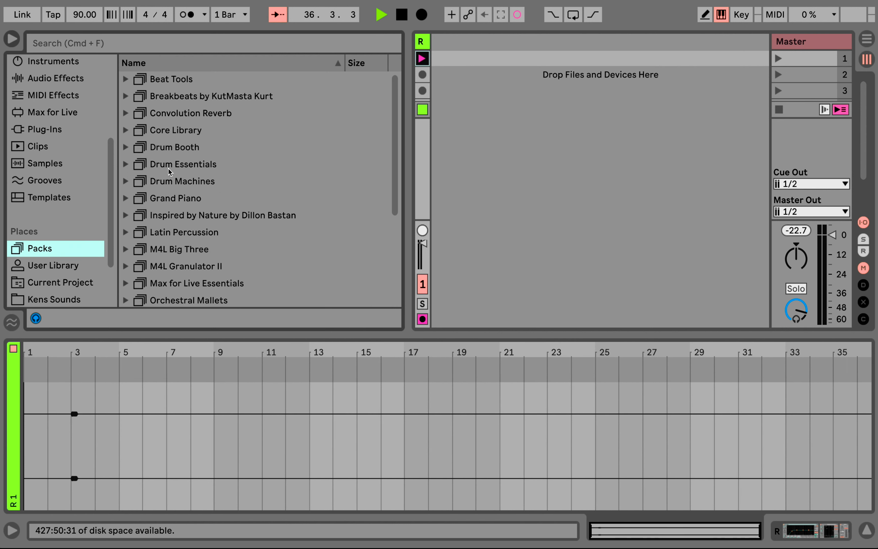
scroll(168, 171, down, 1)
scroll(168, 169, up, 1)
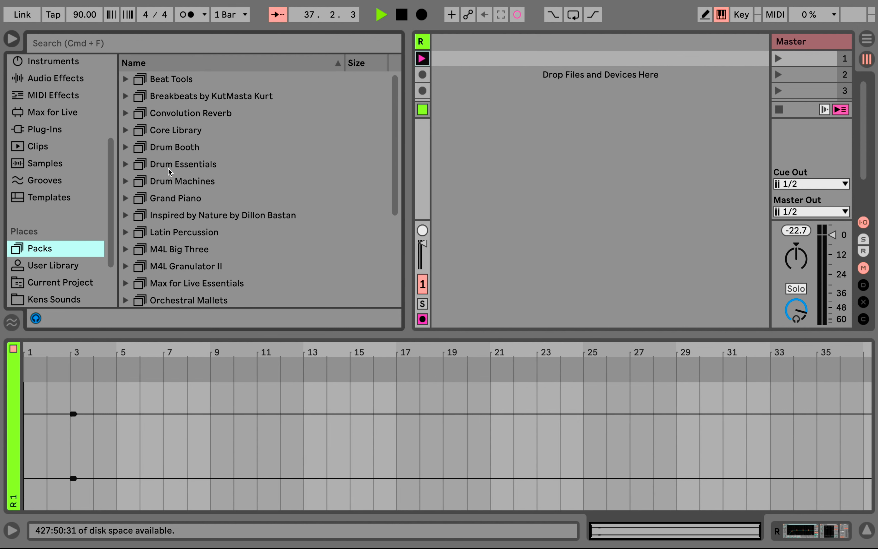
scroll(78, 130, up, 5)
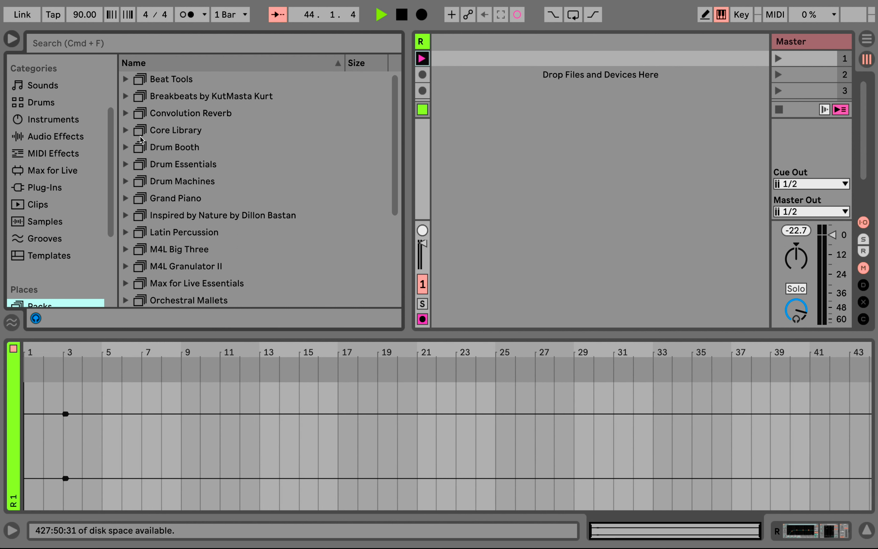
- Look through the Instruments, Audio Effects, MIDI Effects and Max for Live categories in turn
click(53, 119)
scroll(191, 139, up, 5)
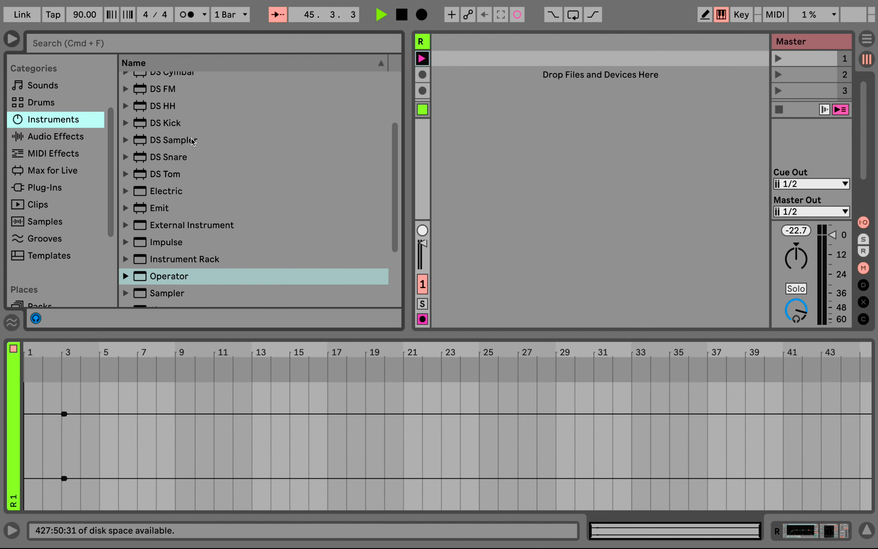
click(70, 137)
scroll(177, 151, down, 2)
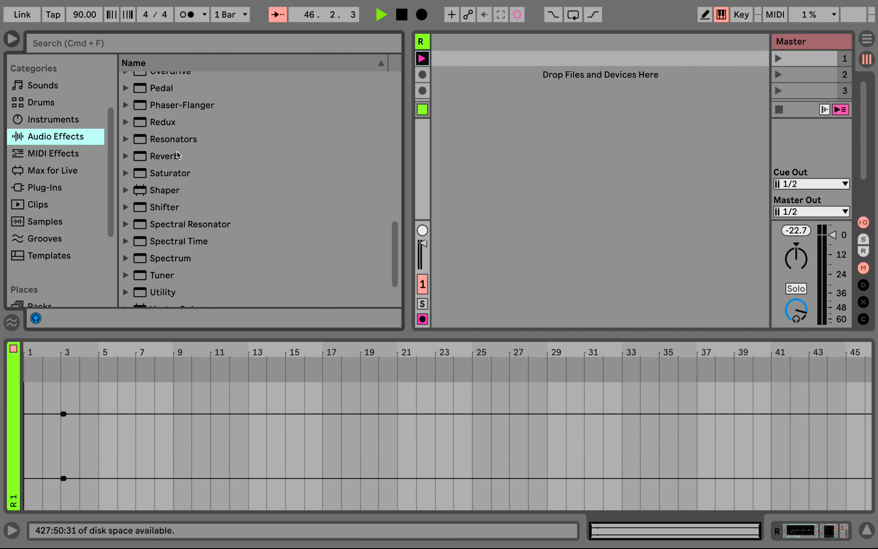
scroll(177, 151, up, 10)
click(53, 154)
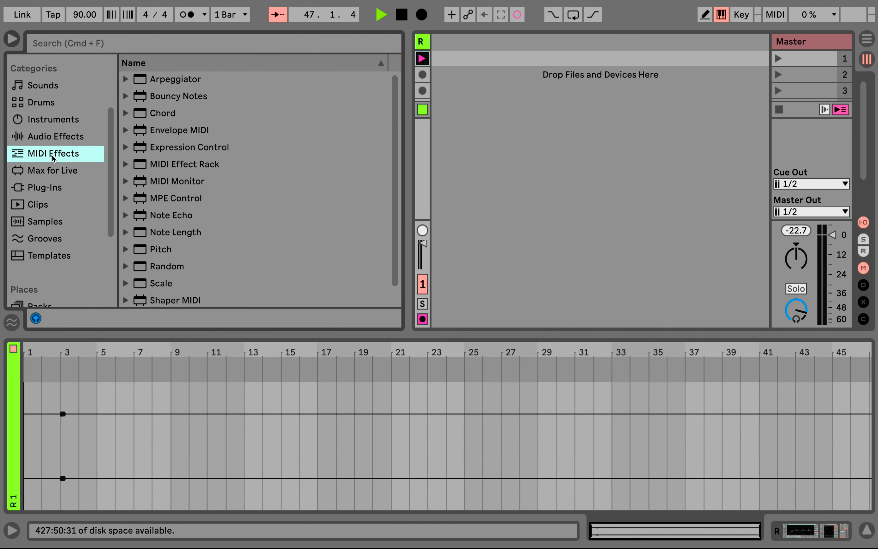
click(52, 170)
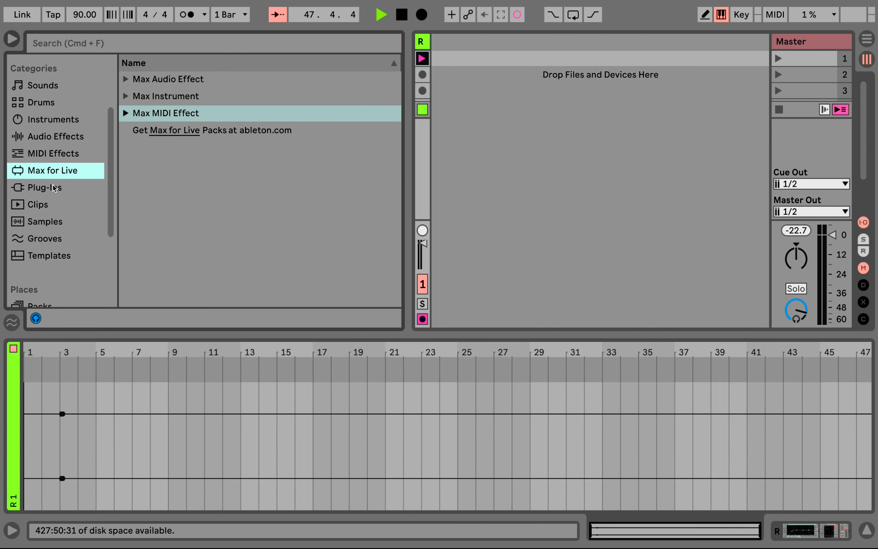
- Return to Packs, select Core Library and look through the installed packs down to the available ones
scroll(51, 187, down, 2)
scroll(50, 187, down, 5)
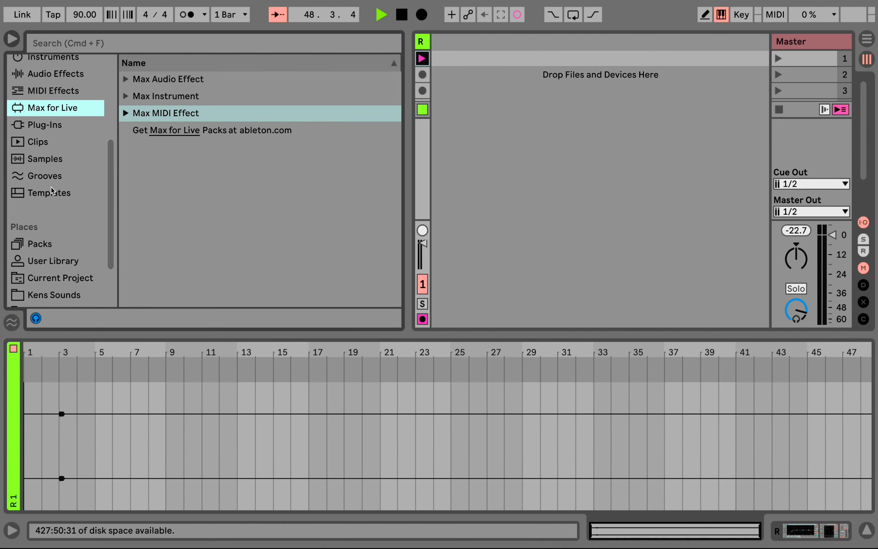
click(48, 202)
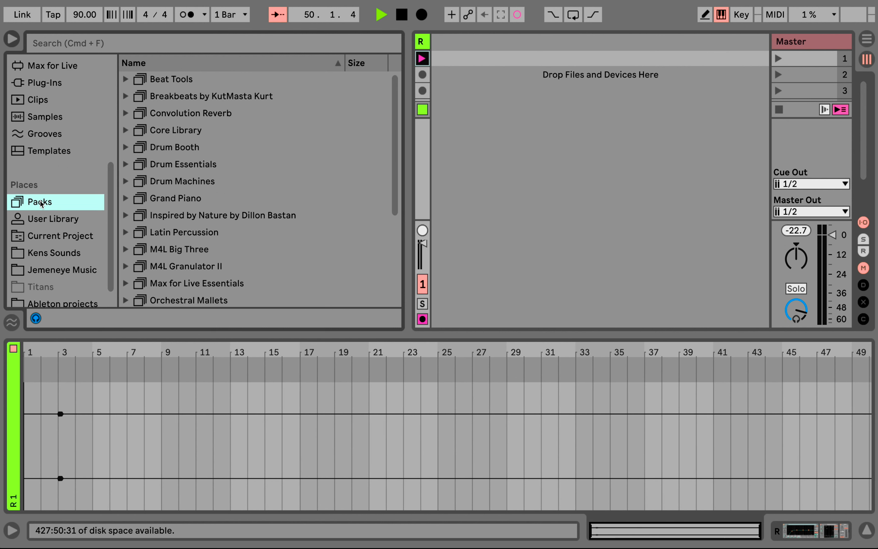
click(161, 131)
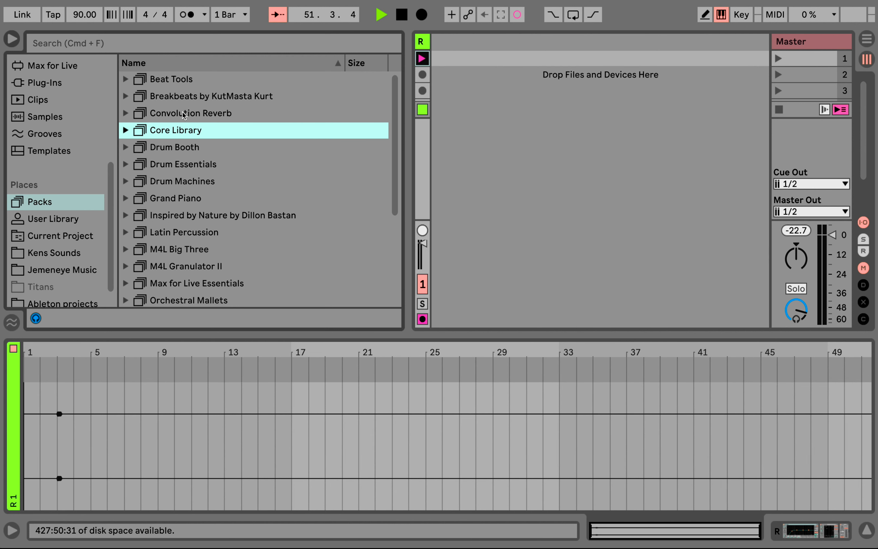
scroll(183, 111, down, 5)
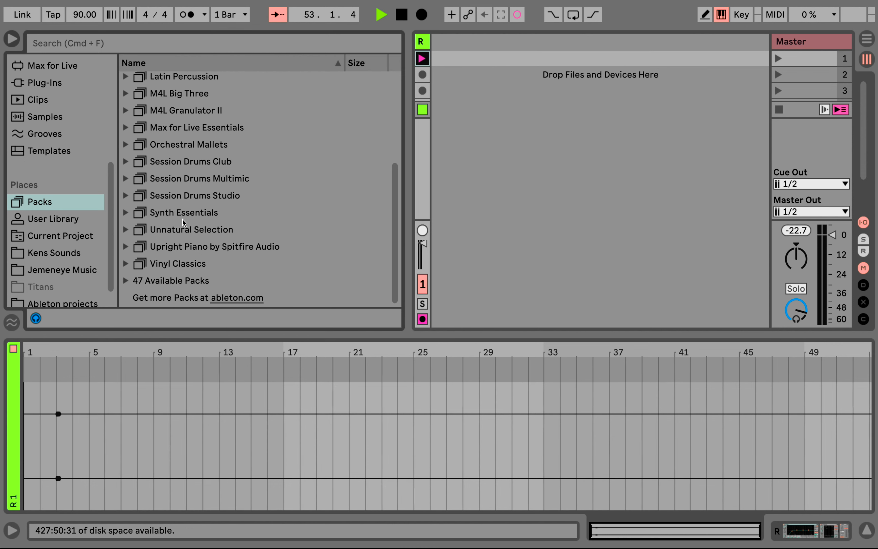
scroll(183, 220, up, 2)
scroll(182, 220, down, 2)
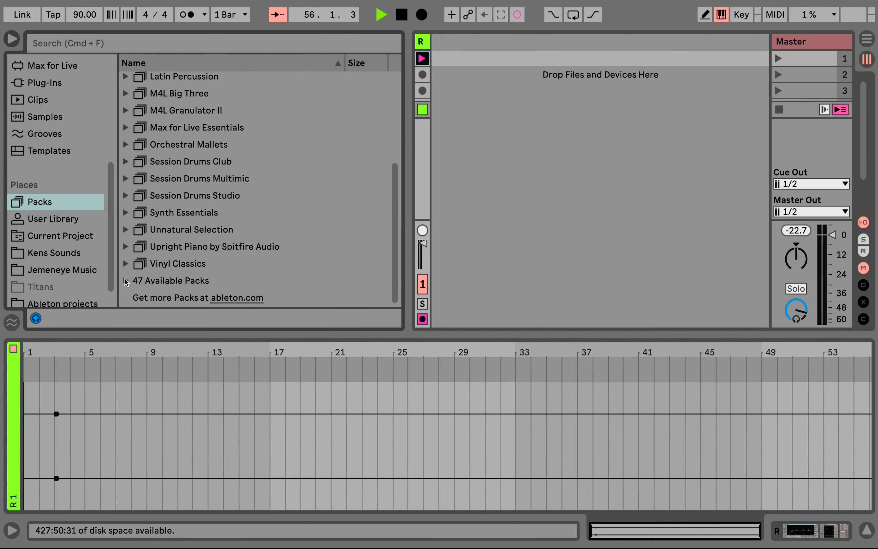
- Expand the list of available packs and examine the downloadable packs and their file sizes
click(126, 281)
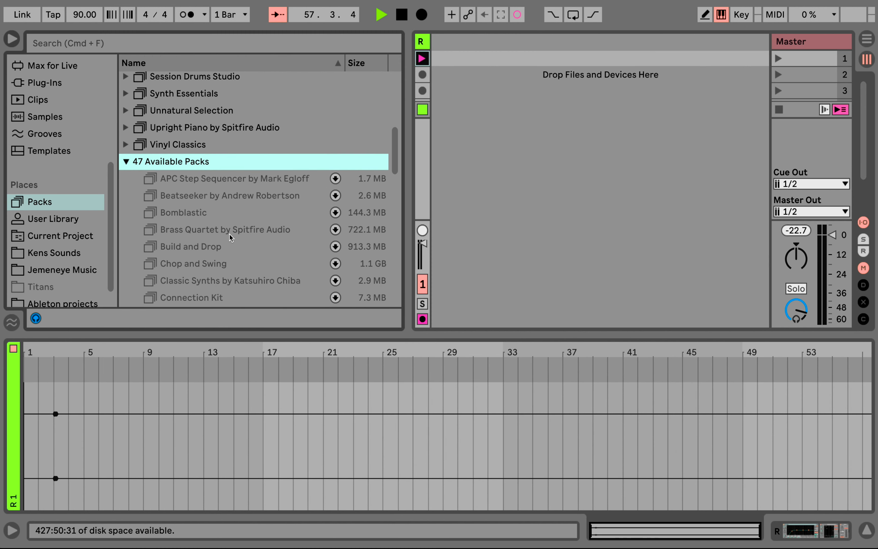
scroll(170, 196, down, 1)
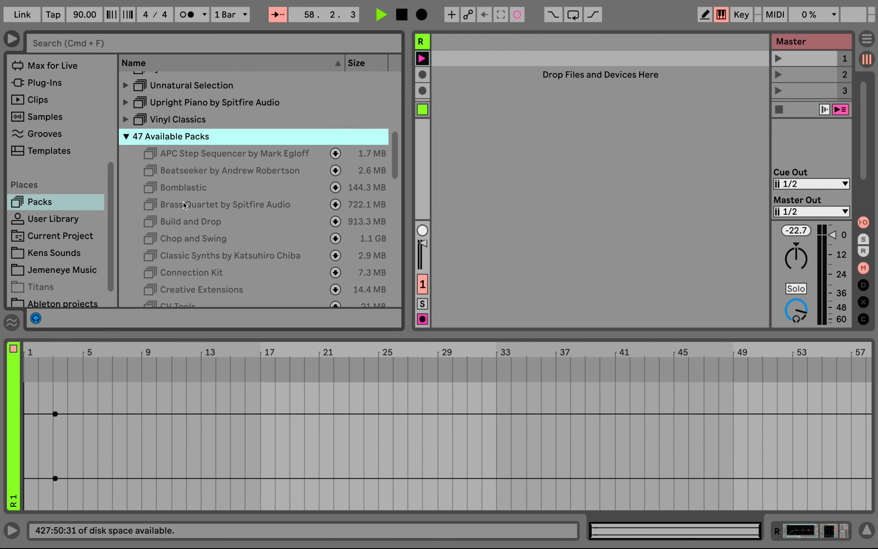
scroll(183, 205, up, 3)
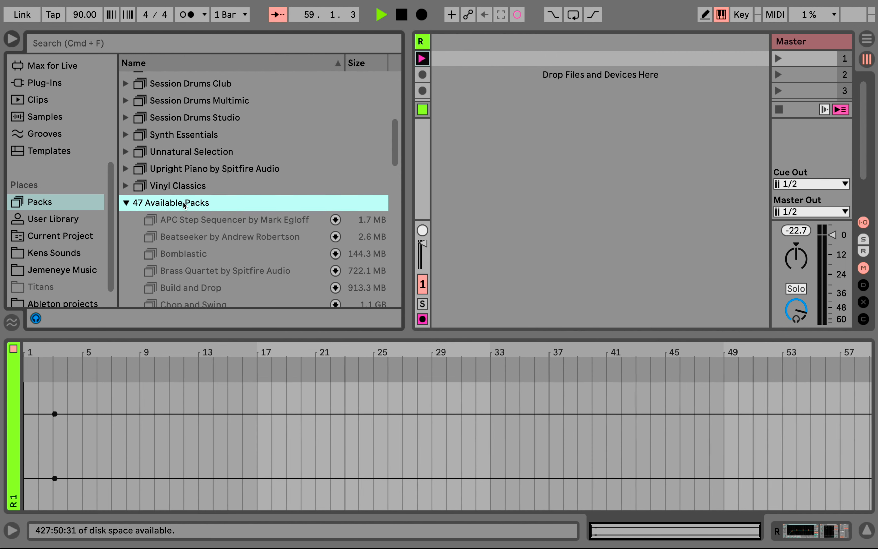
scroll(263, 227, down, 3)
scroll(261, 228, down, 4)
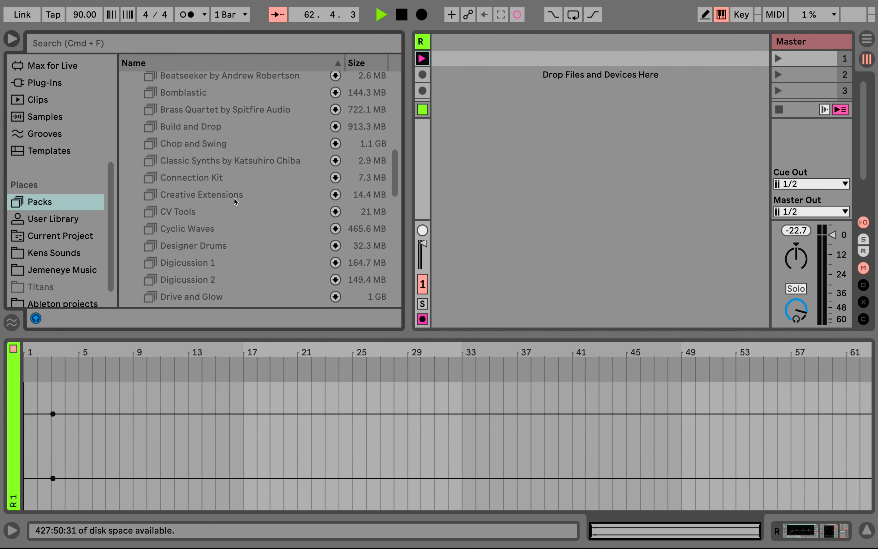
scroll(235, 201, down, 5)
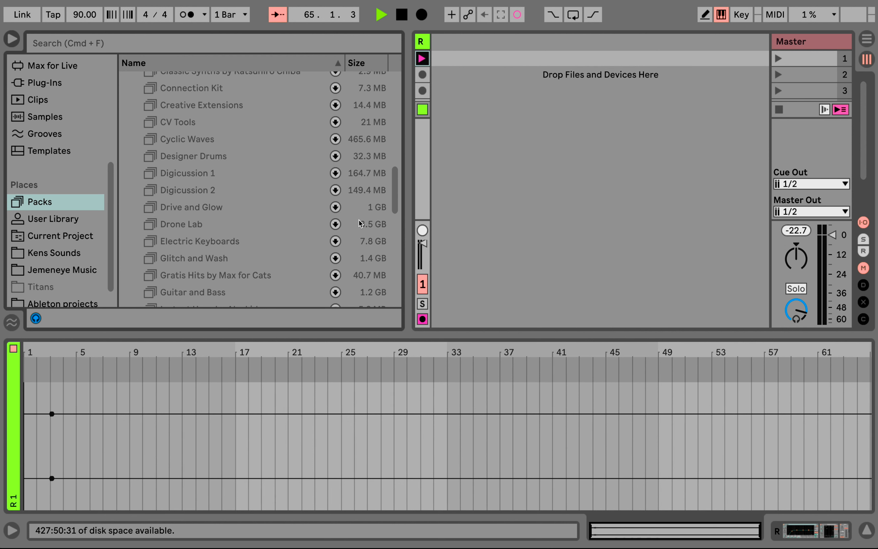
scroll(226, 226, down, 1)
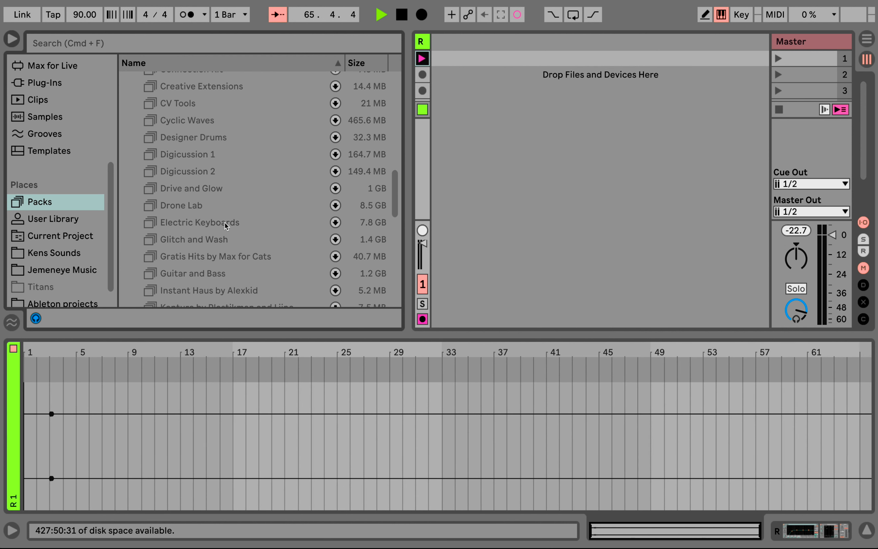
scroll(226, 226, down, 3)
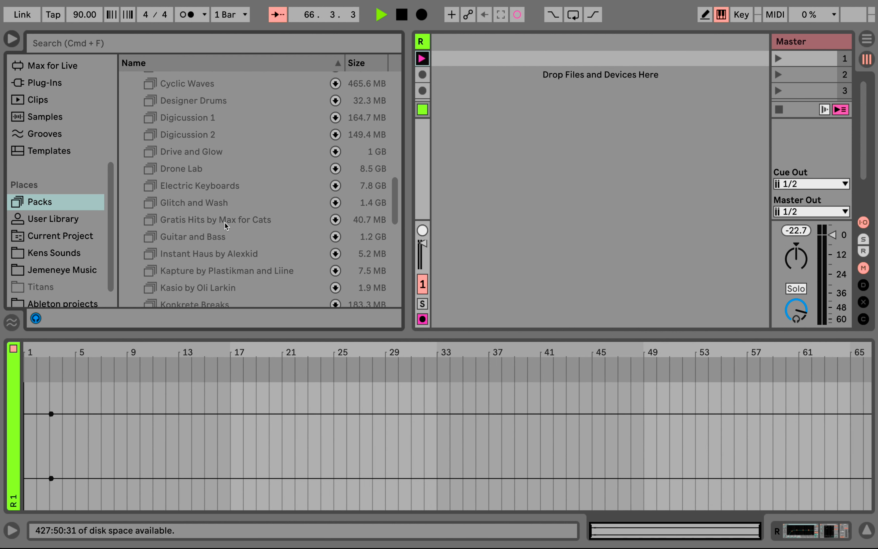
scroll(226, 225, down, 2)
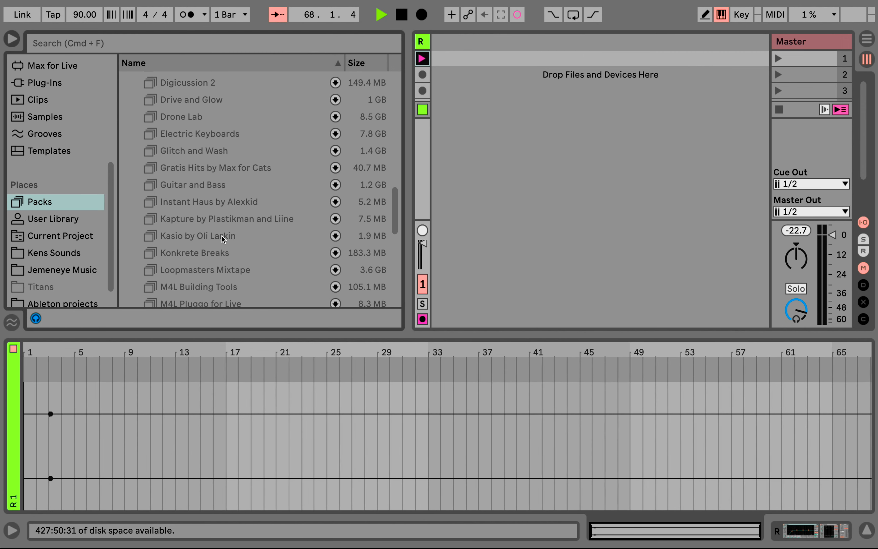
- Go back to the installed packs and select Drum Booth
scroll(205, 79, up, 15)
click(172, 146)
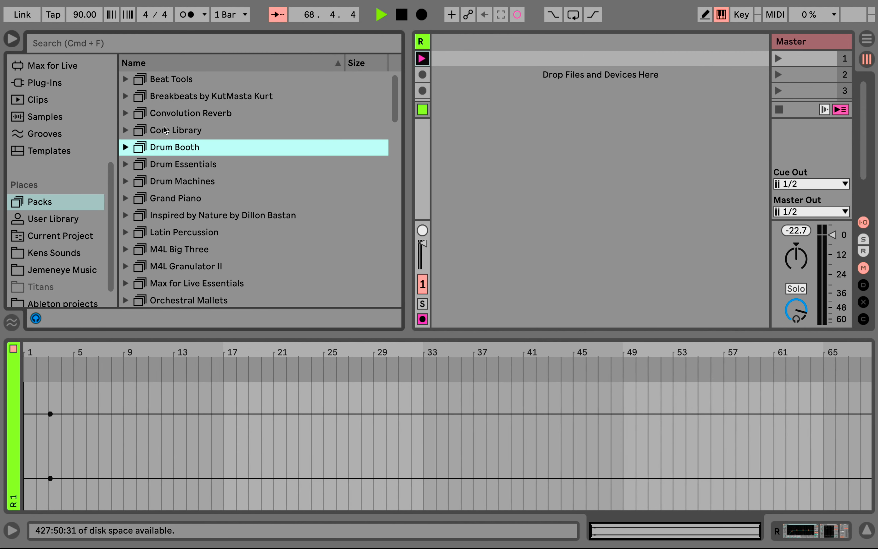
click(170, 137)
- Start downloading the Konkrete Breaks pack from the available packs
scroll(181, 256, down, 15)
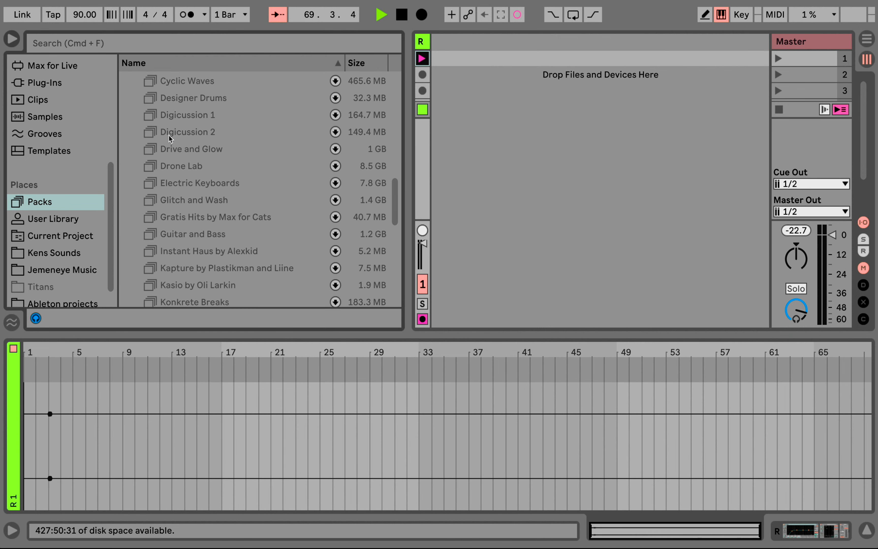
click(180, 256)
scroll(182, 254, down, 2)
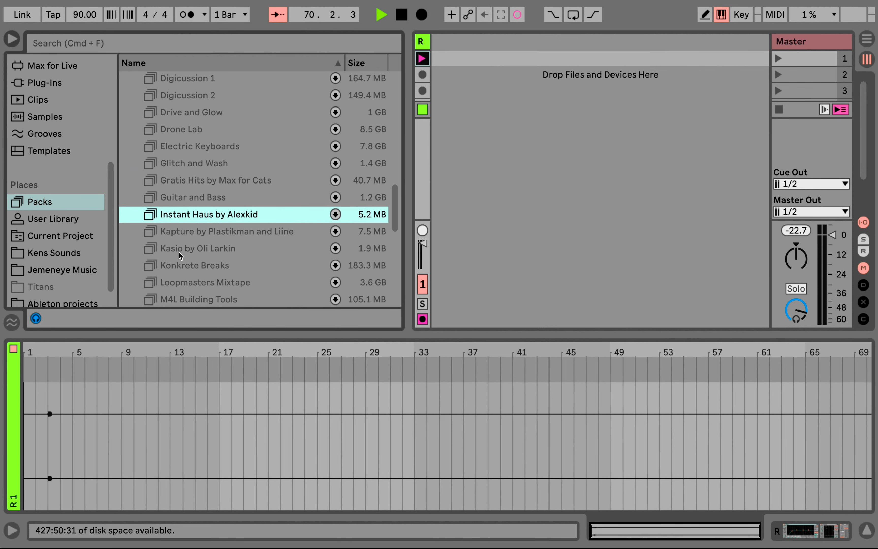
click(182, 273)
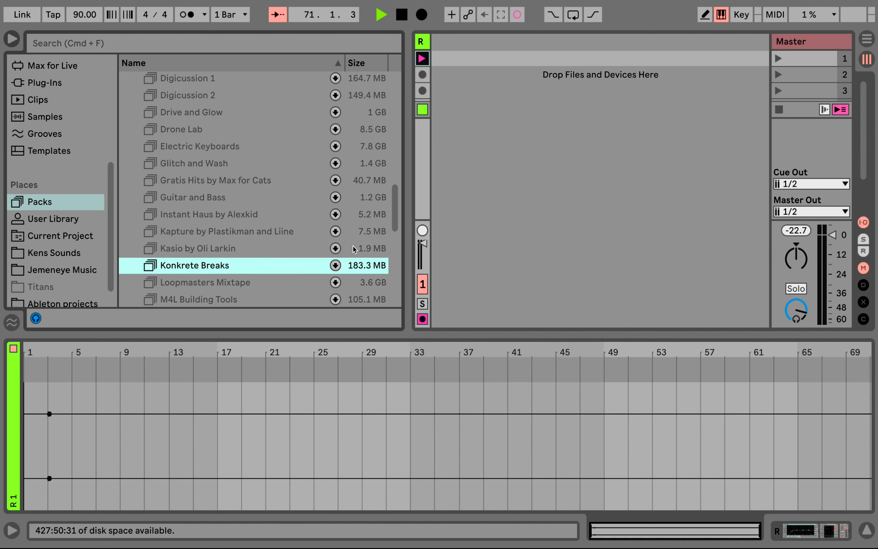
click(336, 265)
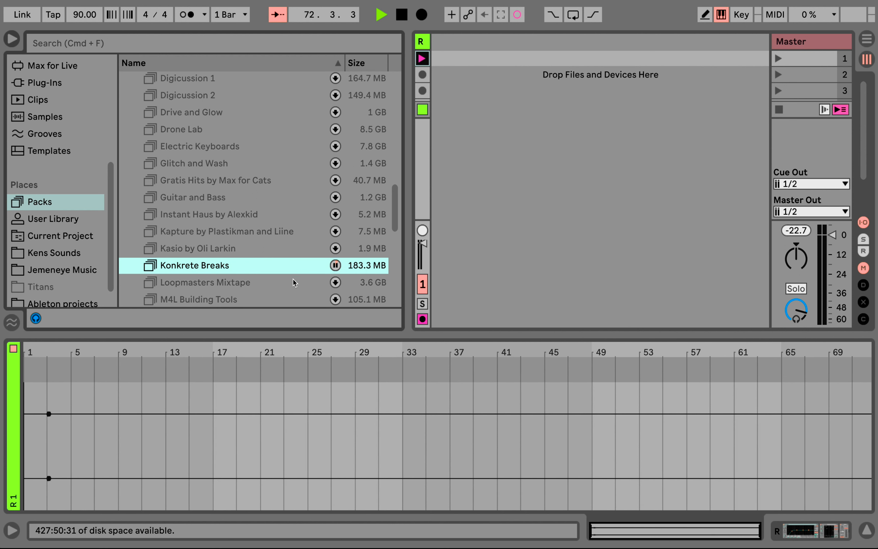
- Look through the available packs listed below Konkrete Breaks
scroll(292, 279, down, 3)
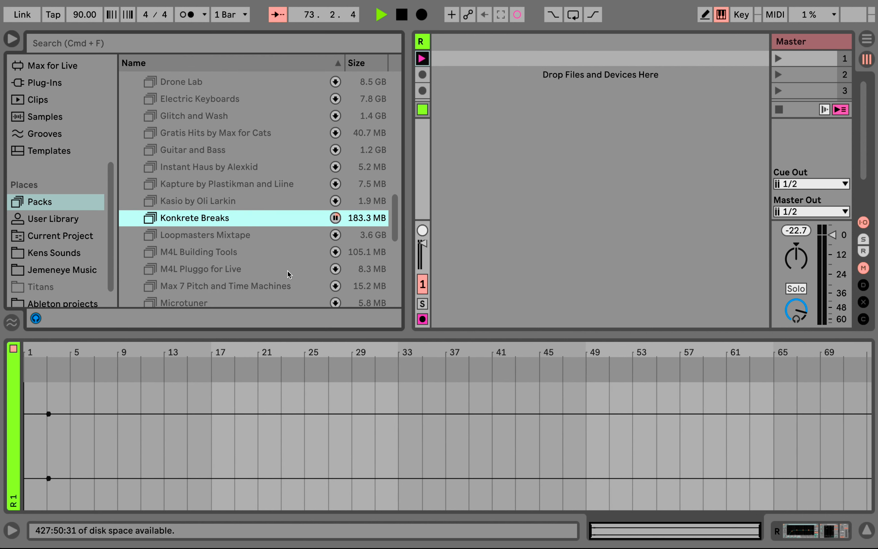
scroll(289, 274, down, 3)
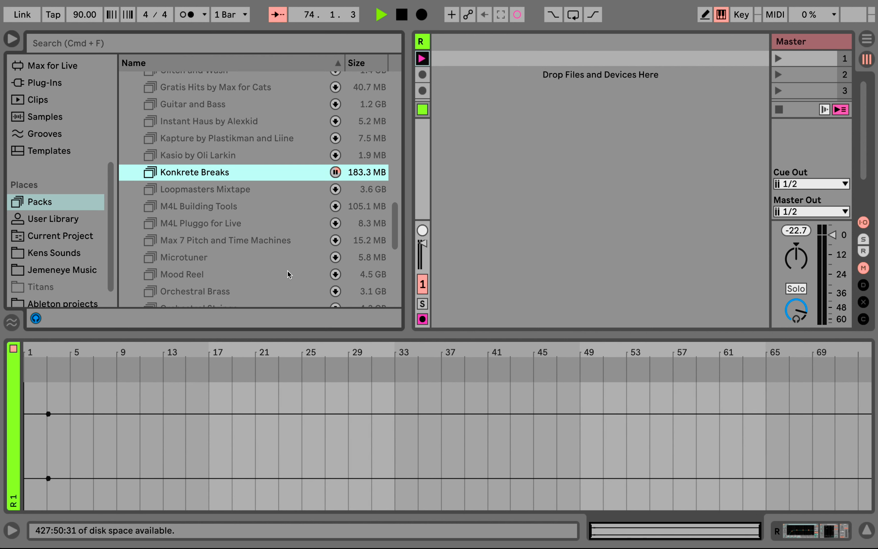
scroll(289, 274, down, 1)
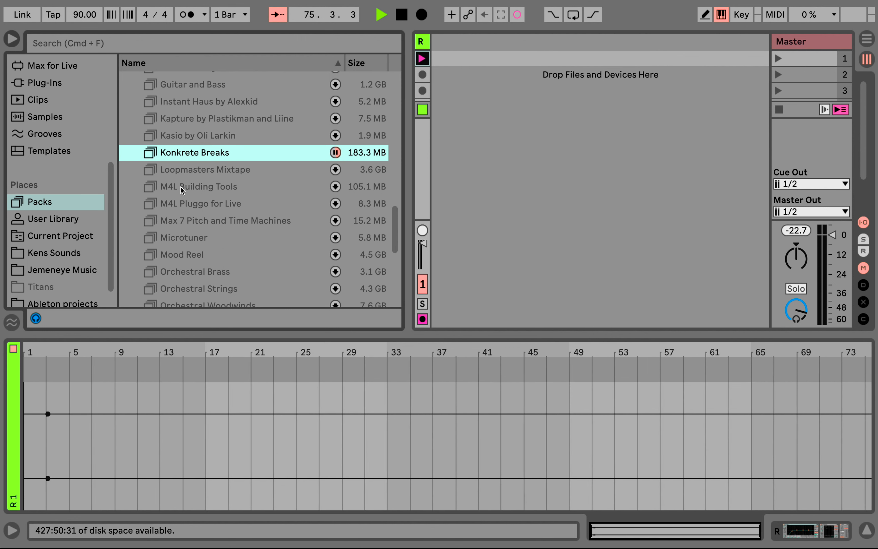
scroll(181, 190, down, 2)
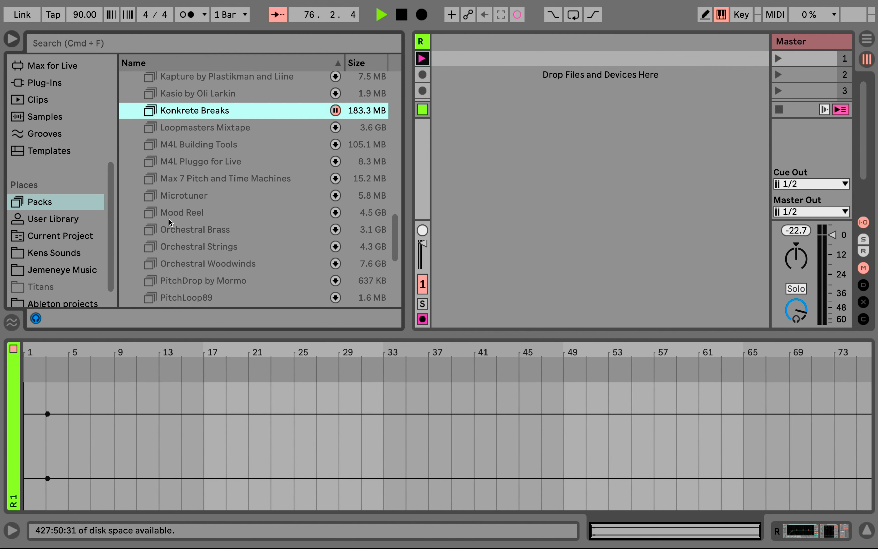
- Install the downloaded Konkrete Breaks pack from the available packs
scroll(156, 216, down, 1)
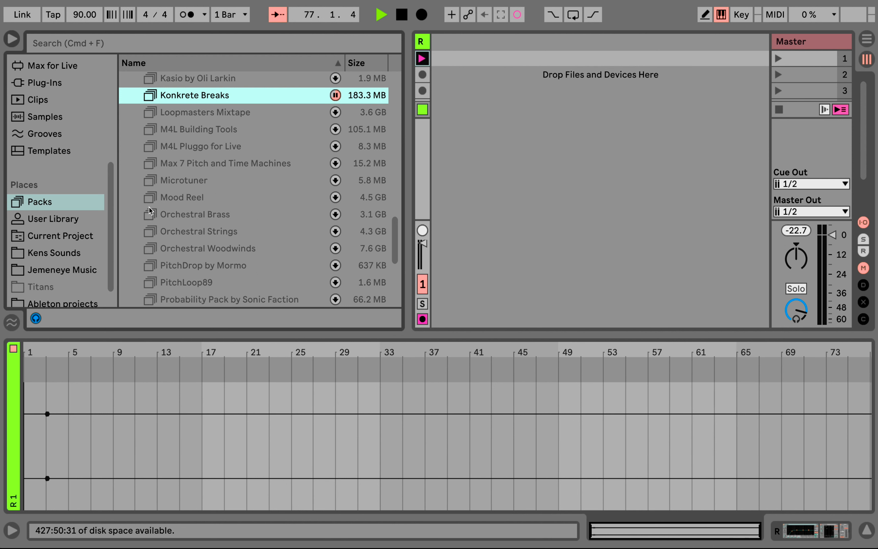
scroll(43, 109, up, 2)
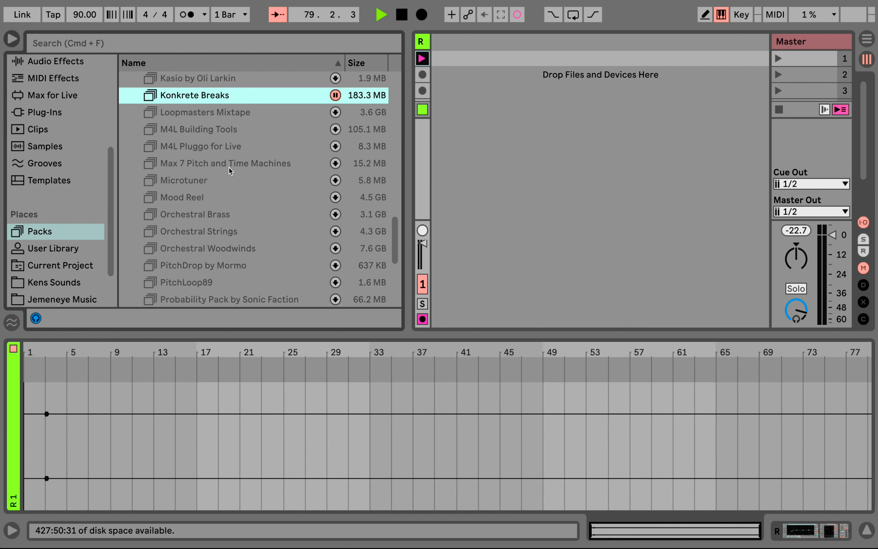
scroll(228, 171, up, 3)
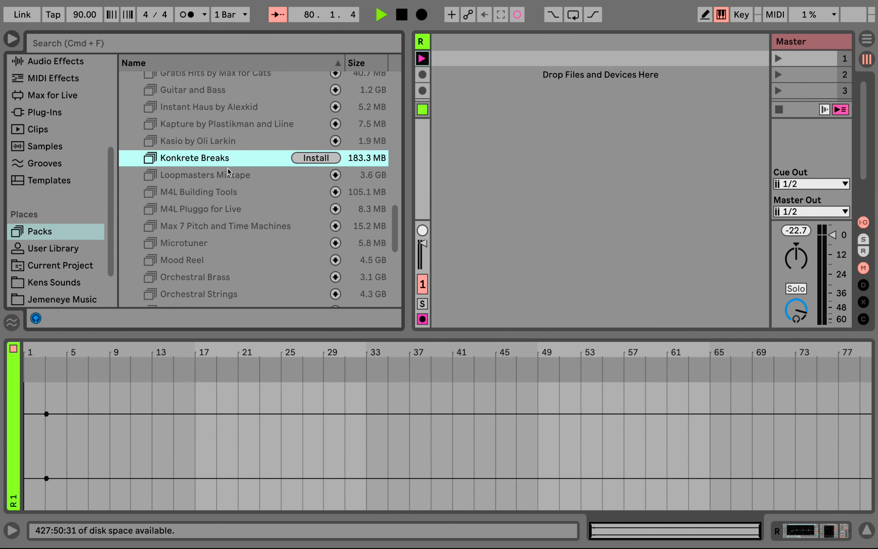
scroll(228, 172, up, 1)
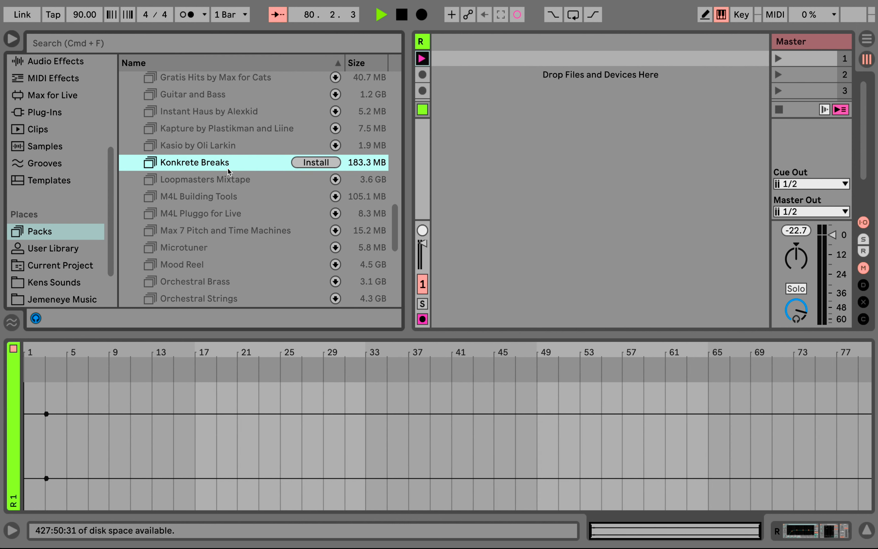
click(312, 163)
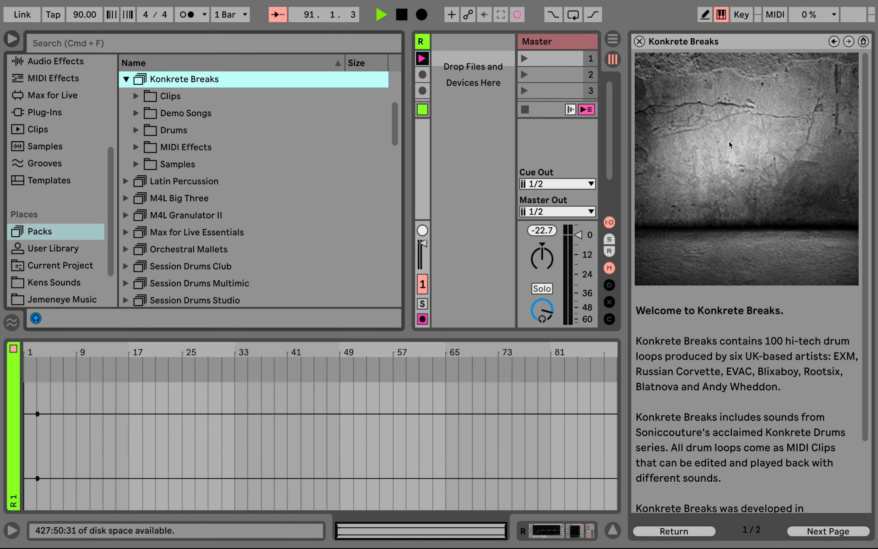
- Read through the Konkrete Breaks welcome page and close it
scroll(729, 140, down, 3)
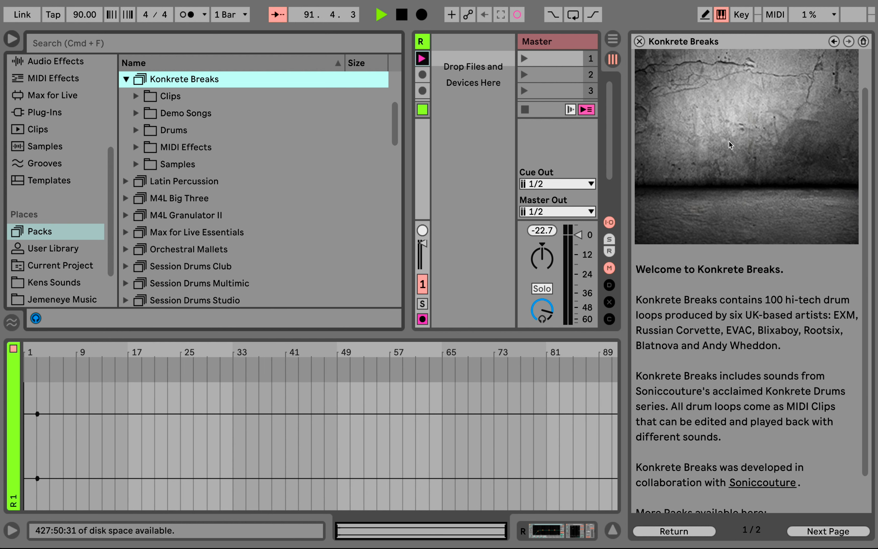
scroll(729, 141, down, 3)
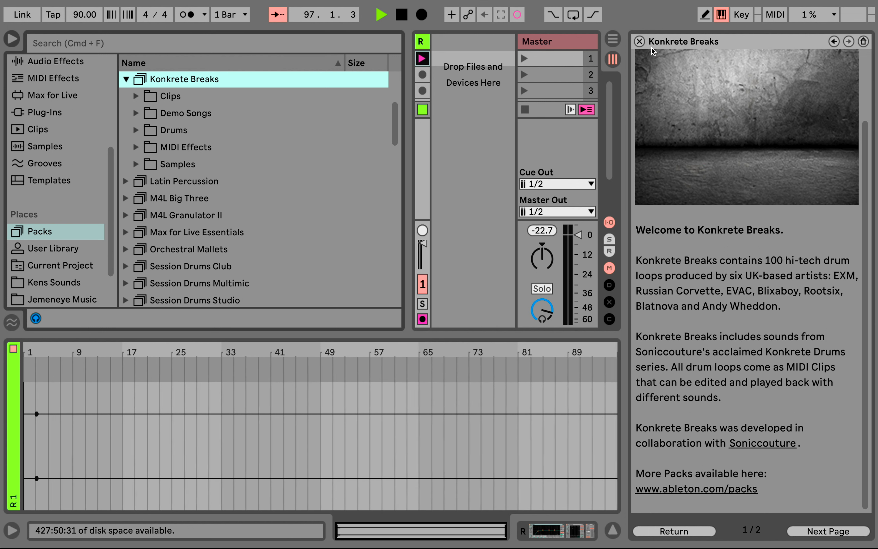
click(639, 42)
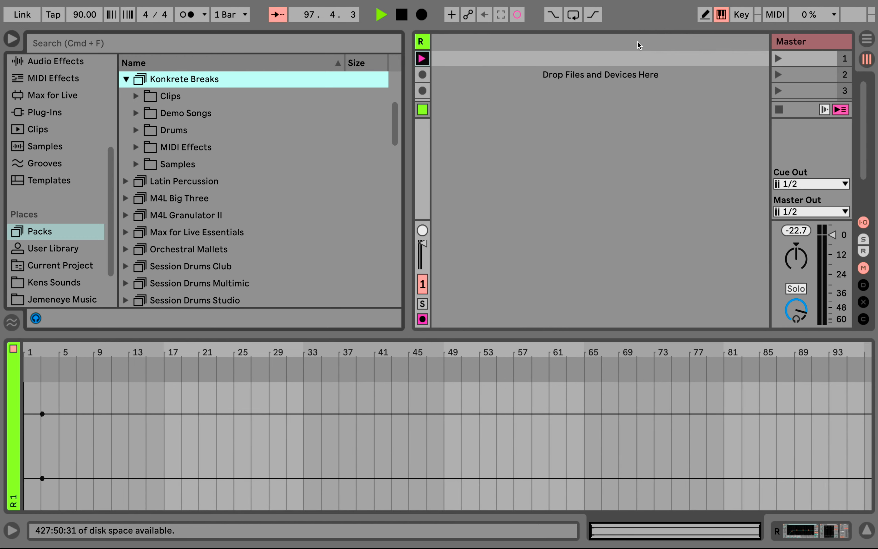
- Collapse the Konkrete Breaks pack and look over the installed packs around it
scroll(126, 82, up, 5)
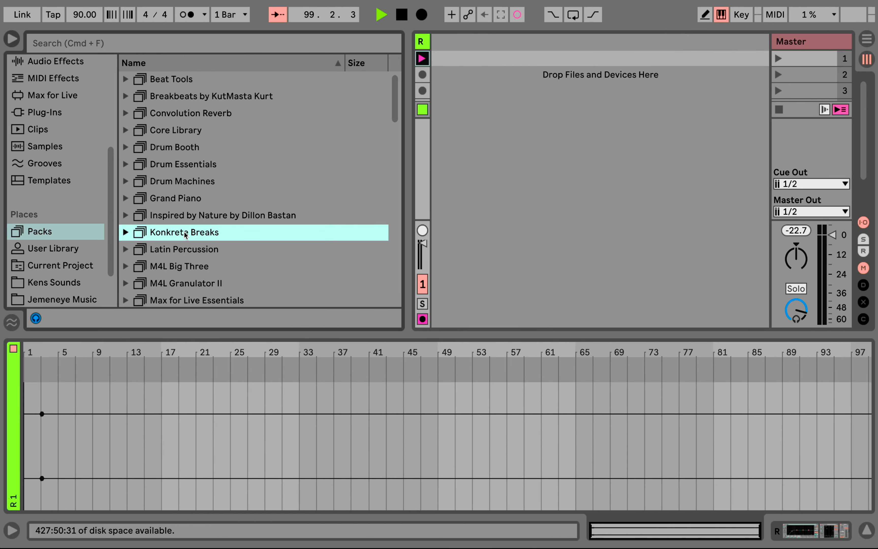
scroll(174, 225, down, 2)
scroll(191, 216, up, 2)
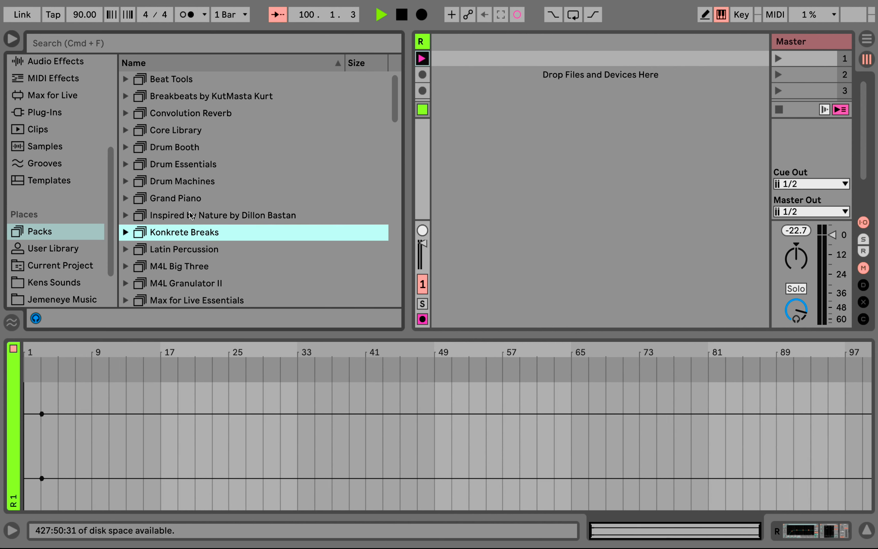
- Open the browser sidebar's collections and categories for editing, examine the entries that can be shown or hidden, and finish editing
scroll(98, 145, up, 5)
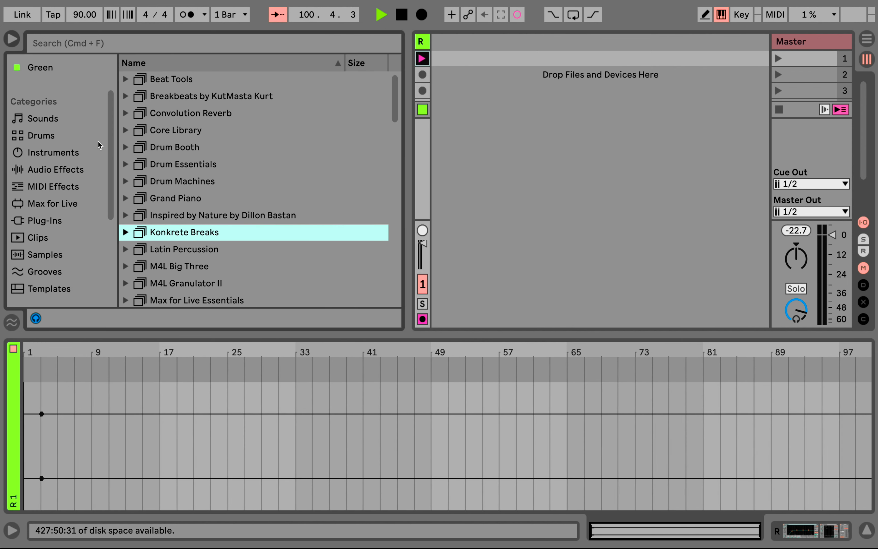
mouse_move(45, 67)
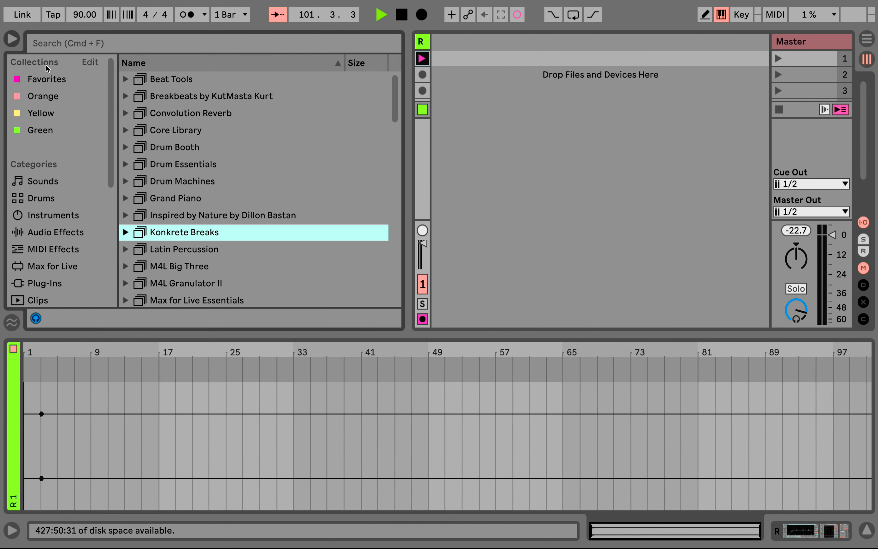
click(89, 64)
scroll(77, 115, up, 3)
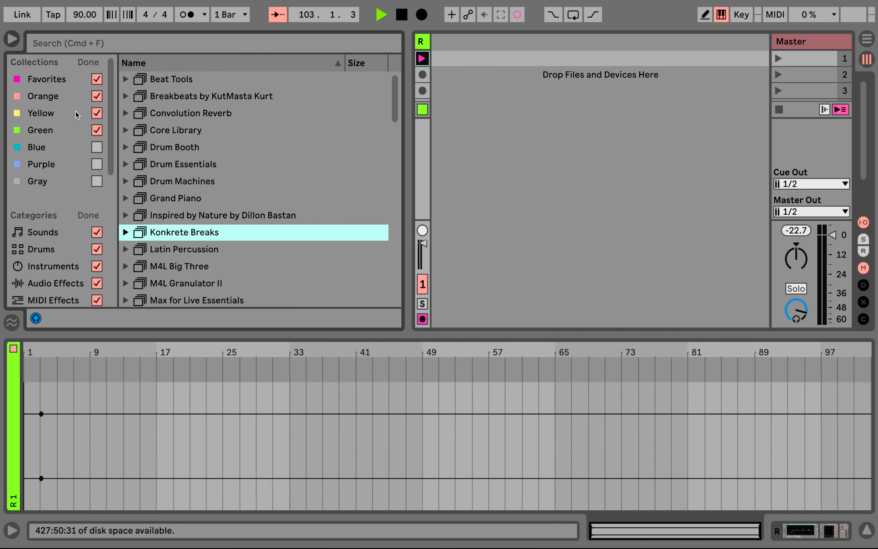
scroll(69, 248, down, 3)
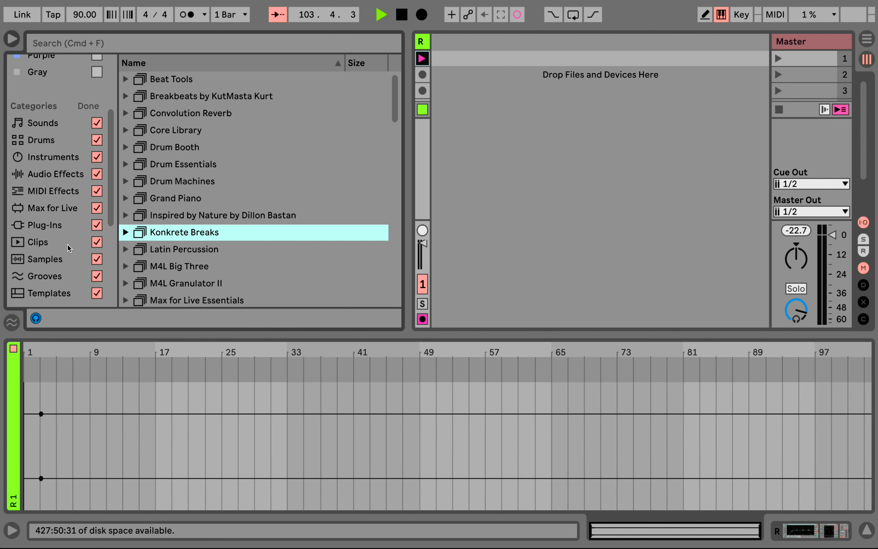
scroll(72, 181, up, 3)
click(95, 63)
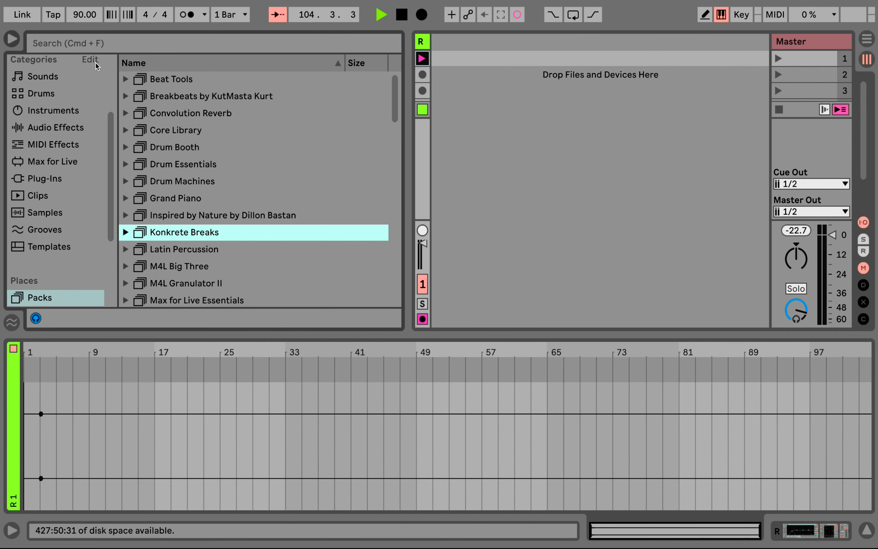
- Hide the Favorites, Orange, Yellow and Green collections and the Drums category from the browser sidebar
scroll(39, 70, up, 3)
mouse_move(32, 65)
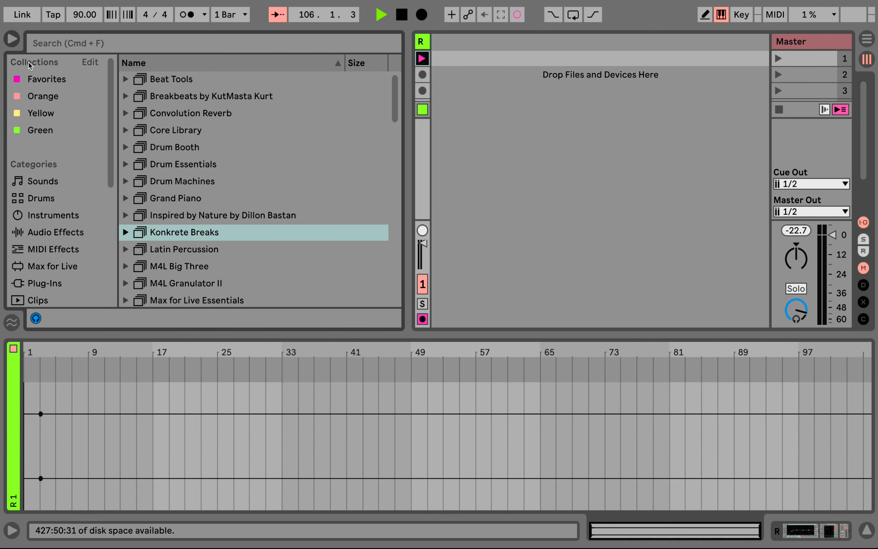
click(95, 63)
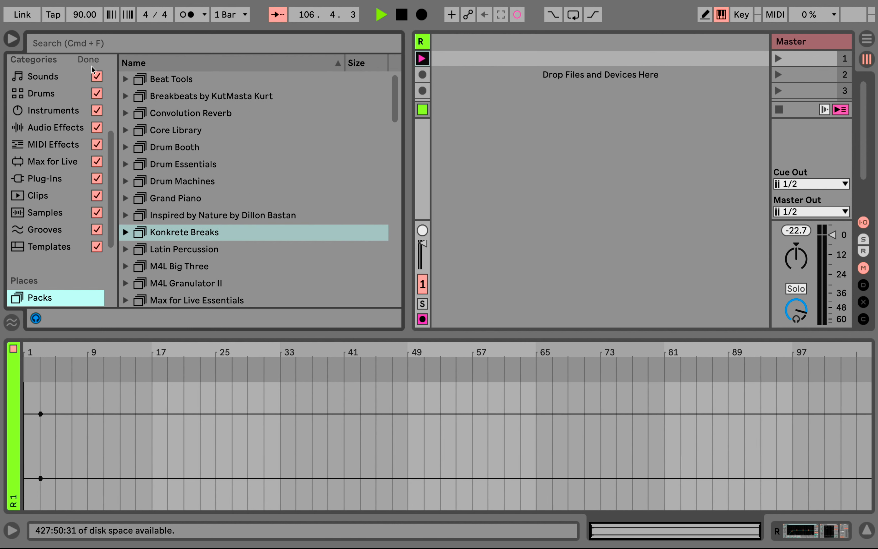
scroll(83, 124, up, 3)
scroll(98, 131, down, 5)
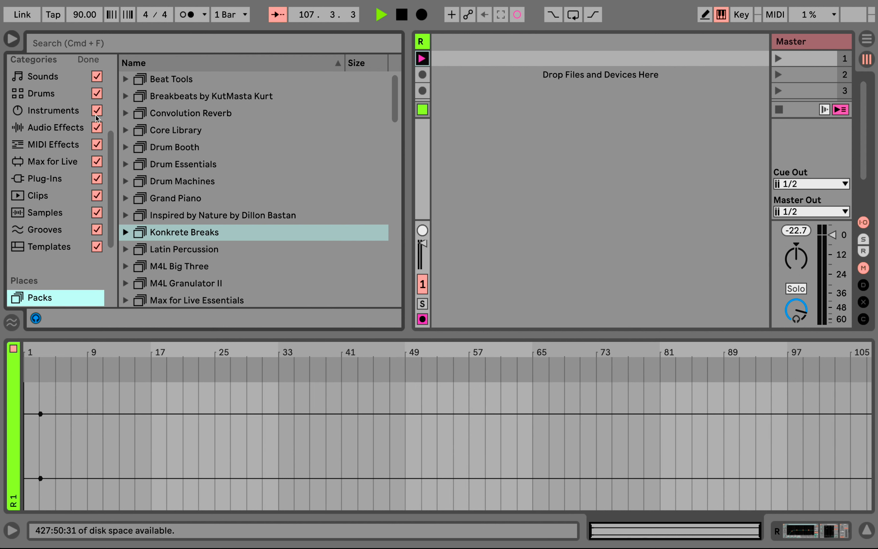
scroll(97, 124, up, 5)
scroll(98, 111, down, 5)
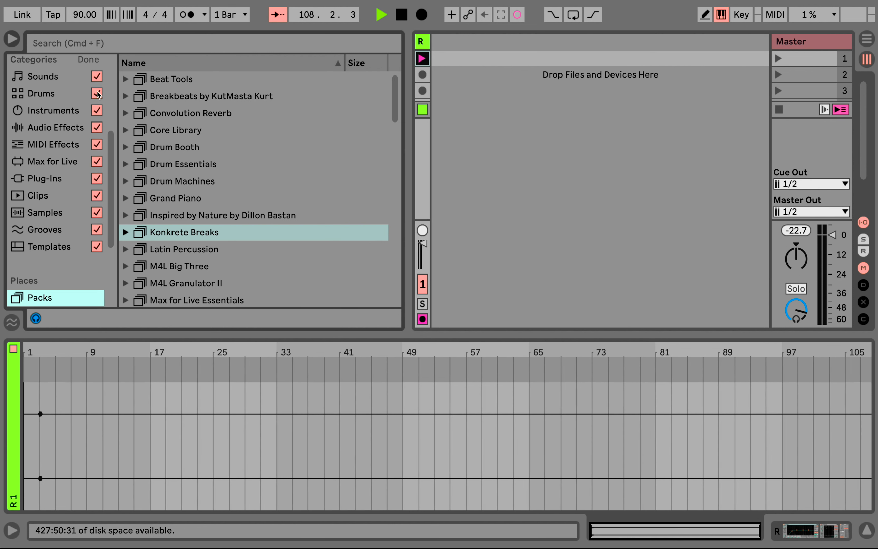
scroll(99, 105, up, 5)
scroll(99, 81, down, 5)
scroll(98, 82, up, 5)
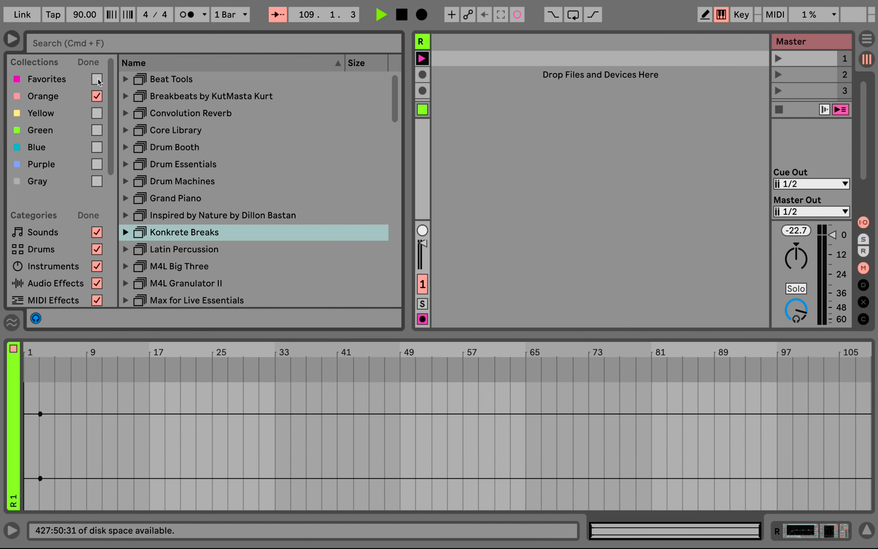
scroll(101, 91, down, 5)
click(97, 94)
scroll(100, 87, up, 5)
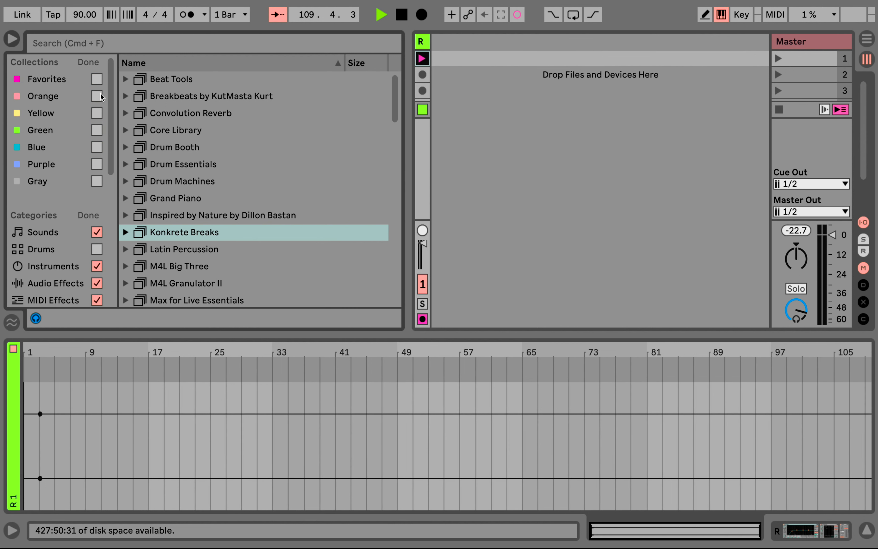
click(93, 62)
scroll(75, 103, up, 1)
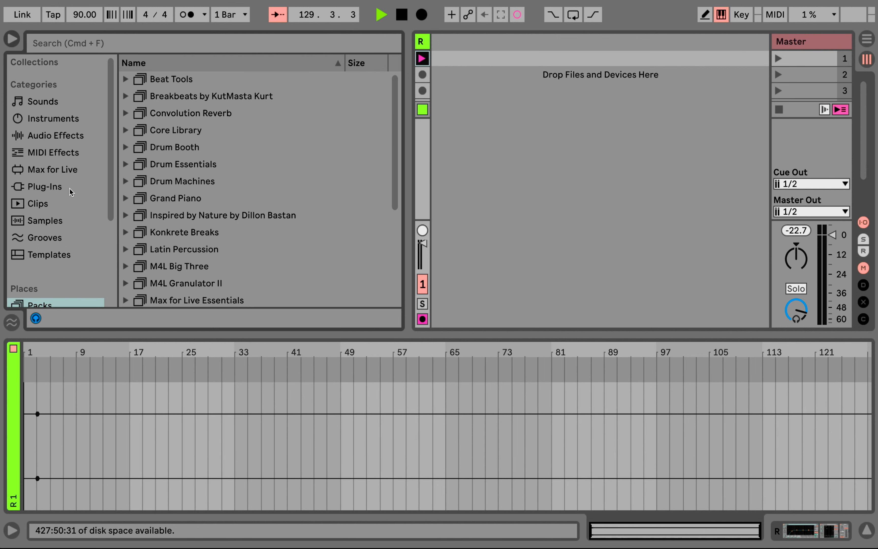
- Insert a new MIDI track in the empty session area
scroll(69, 189, down, 3)
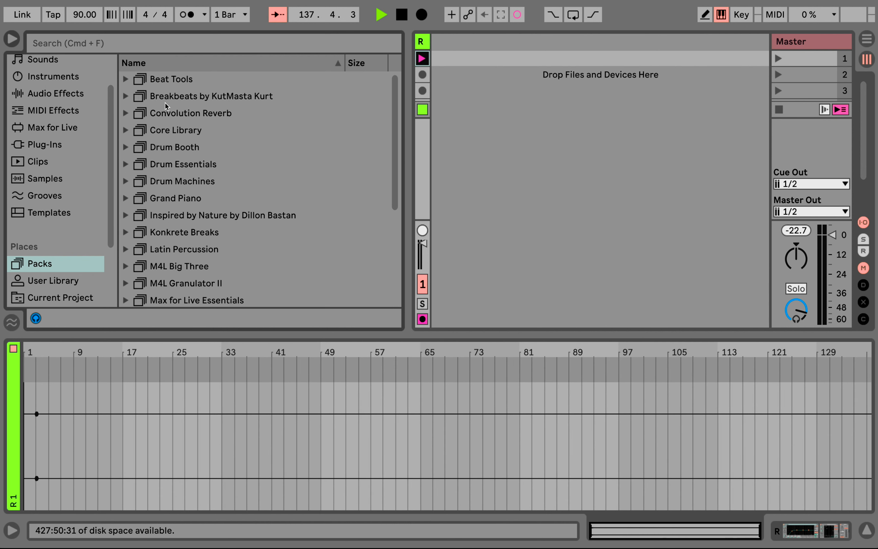
scroll(166, 103, down, 8)
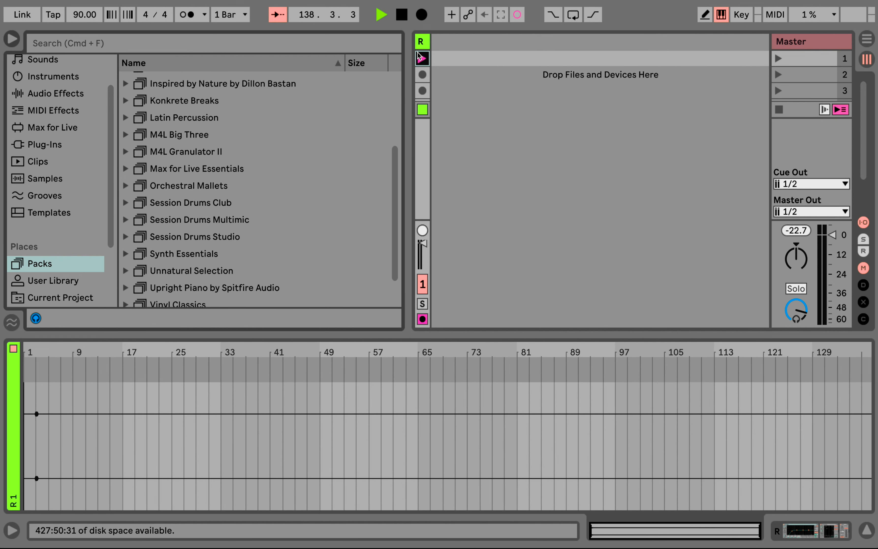
right_click(451, 67)
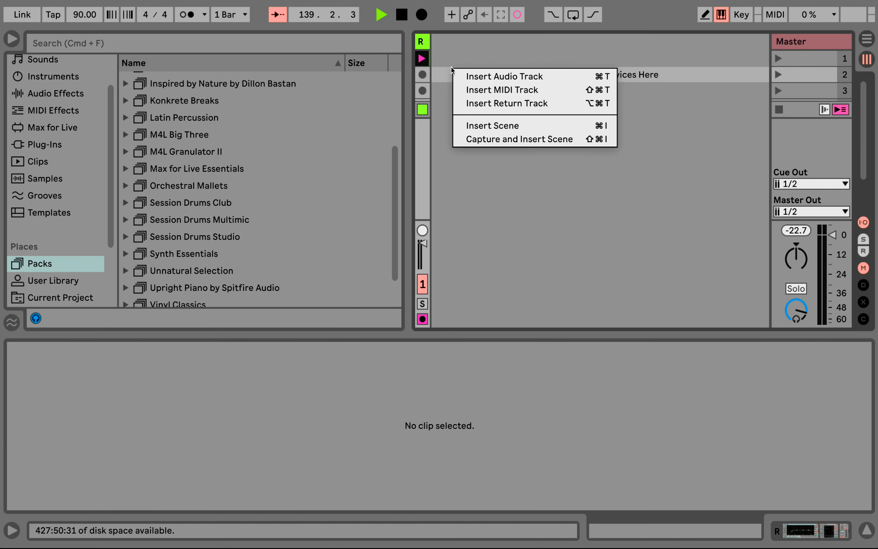
click(472, 90)
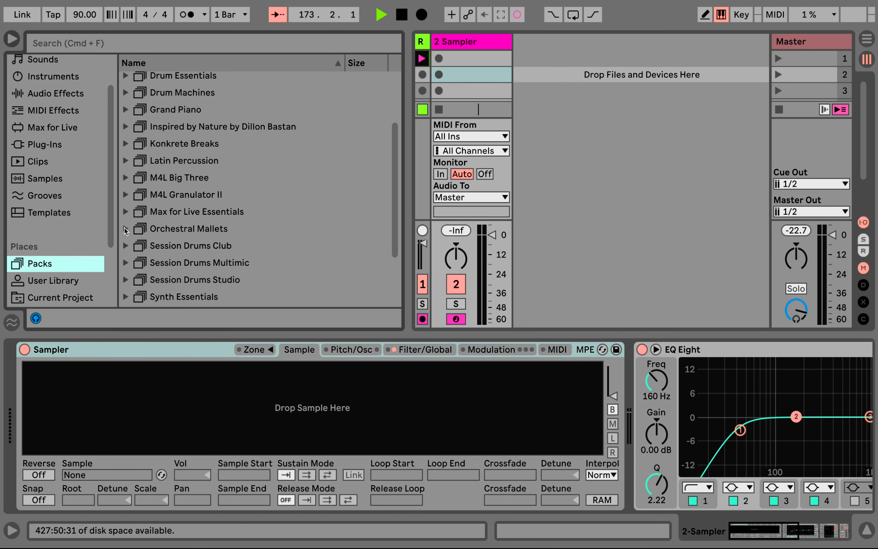
- Expand the available packs, look through the Orchestral Brass, Strings and Woodwinds packs, and collapse the list
click(170, 230)
scroll(170, 231, down, 5)
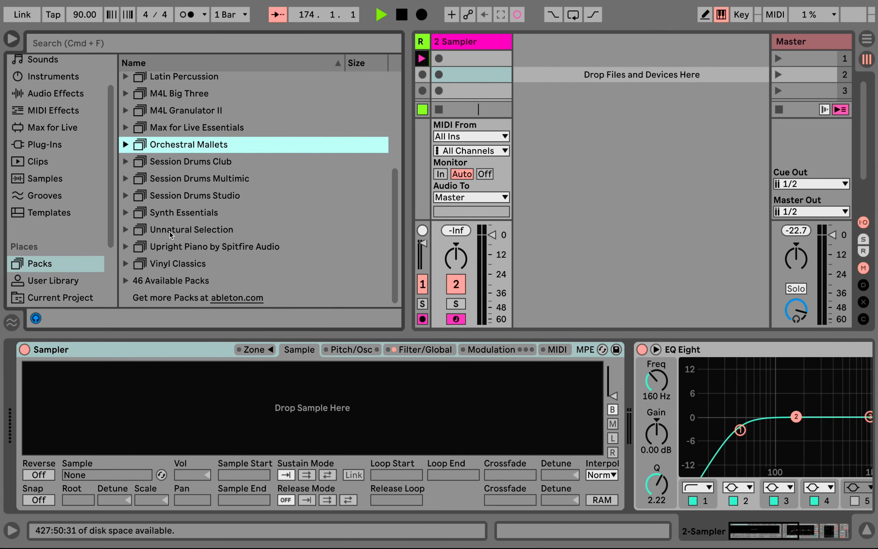
click(123, 284)
scroll(176, 263, down, 12)
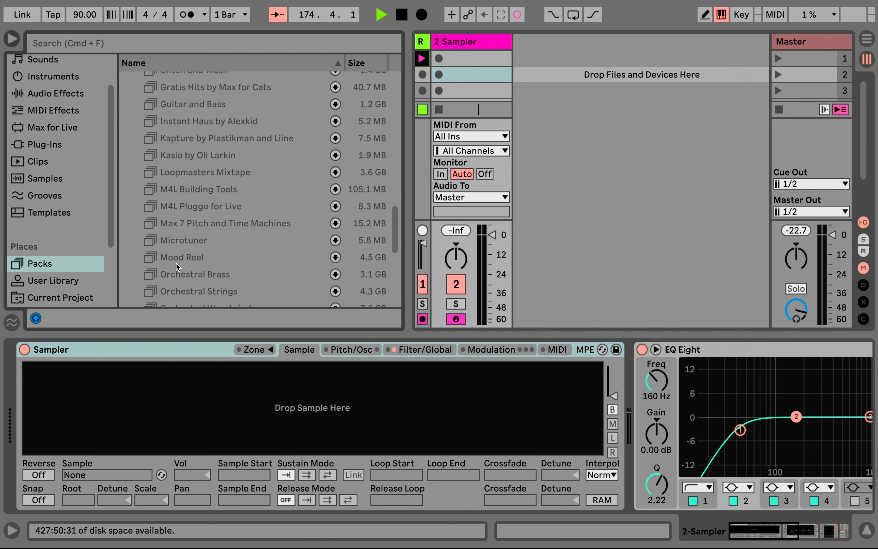
click(194, 179)
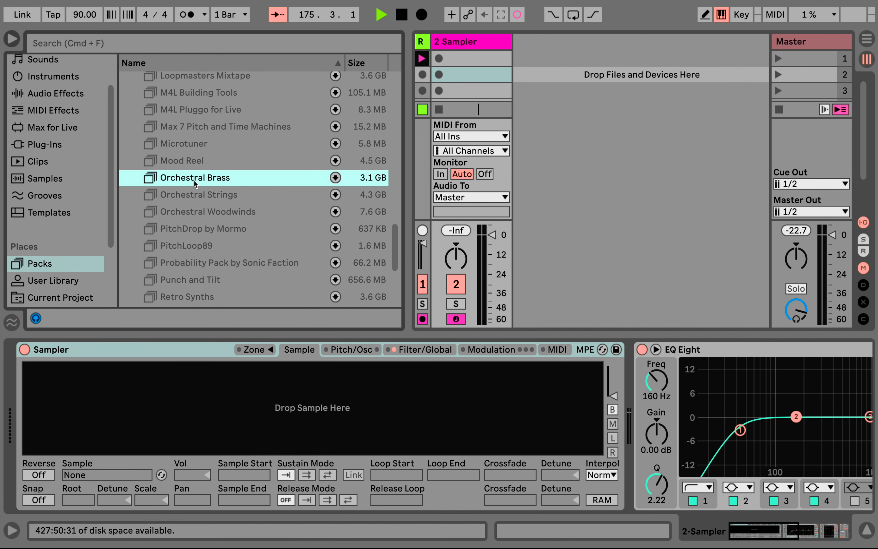
key(Down)
key(Down)
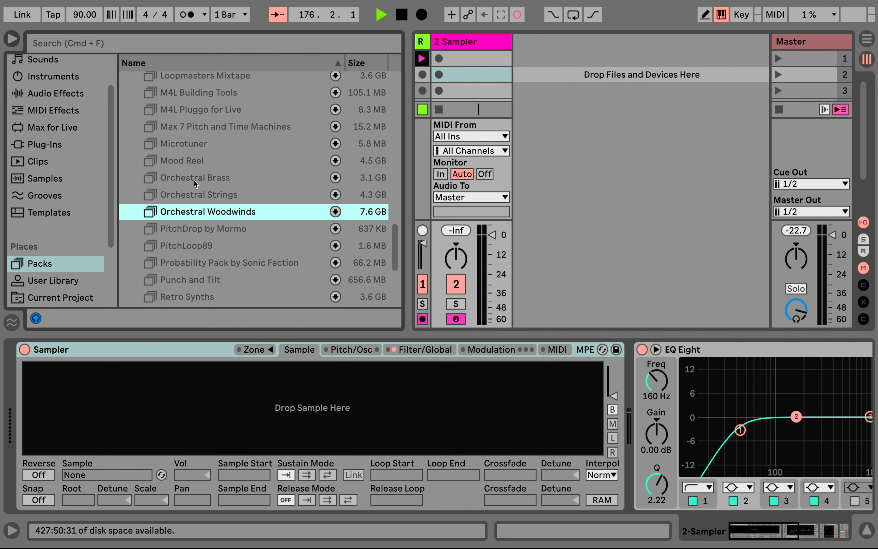
key(Left)
key(Left)
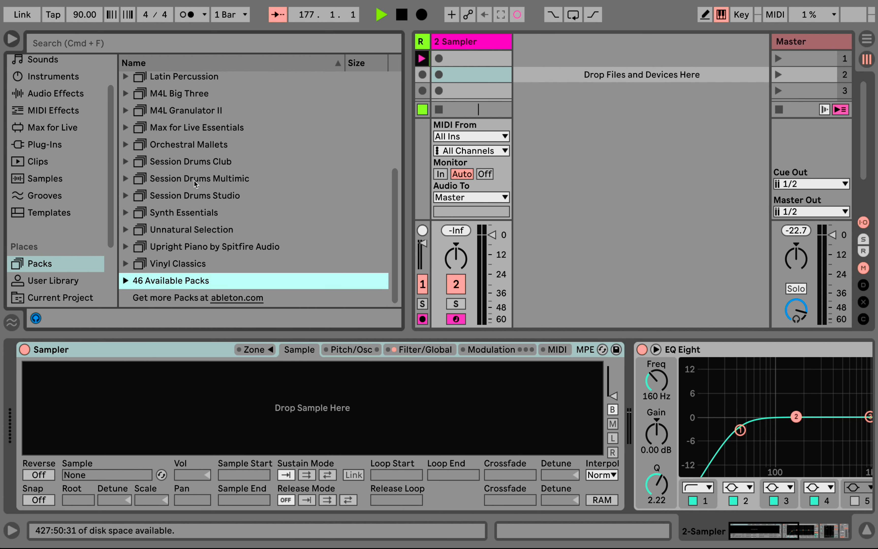
- Load Glockenspiel Brass Hits.aif from the Combined samples folder of the Orchestral Mallets pack onto the MIDI track
click(195, 145)
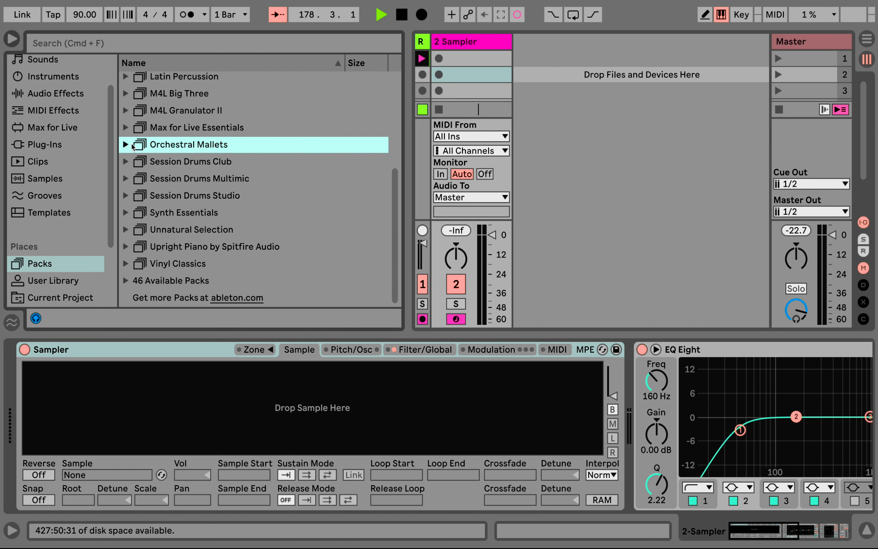
click(131, 147)
scroll(145, 150, down, 1)
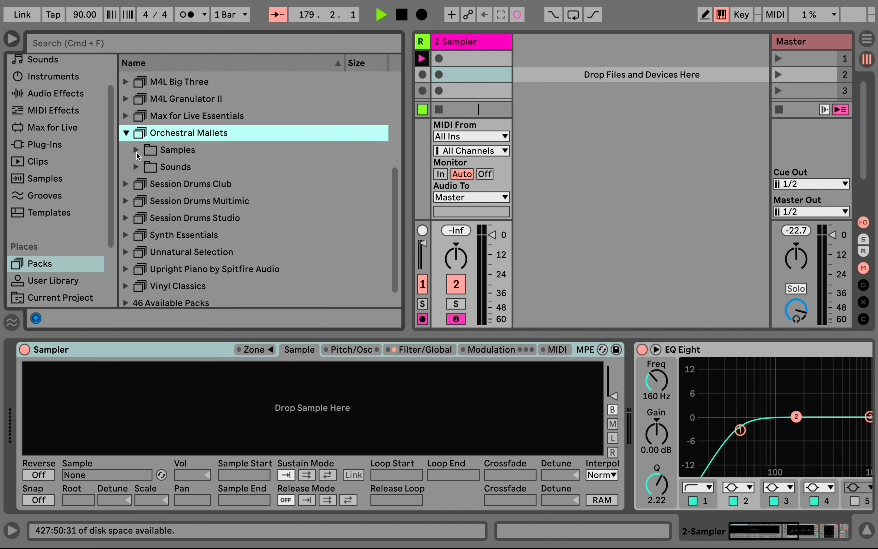
click(132, 152)
click(147, 166)
scroll(229, 180, down, 1)
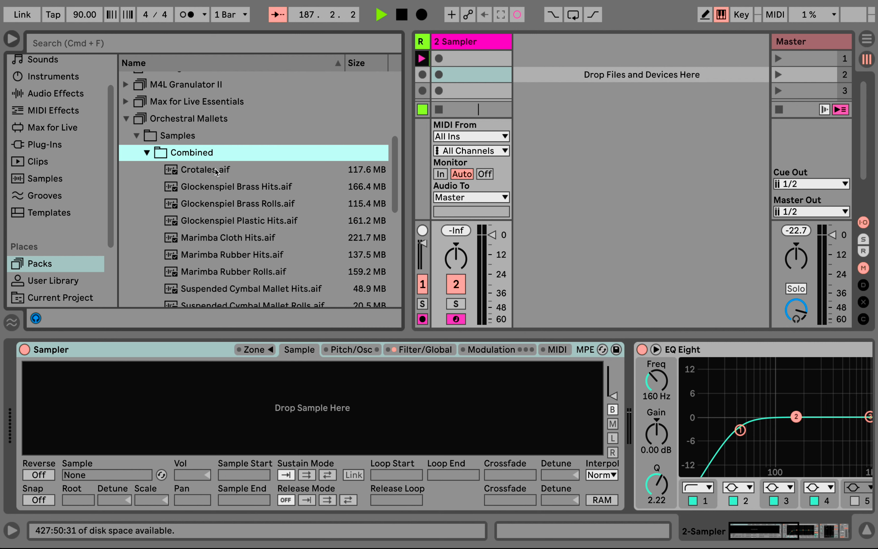
click(216, 185)
double_click(216, 185)
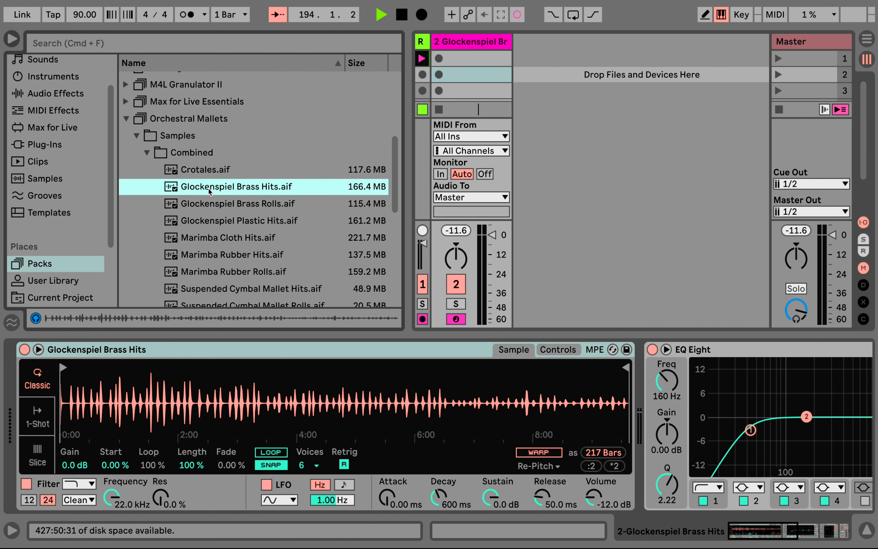
- Load Suspended Cymbal Mallet Hits.aif from the Combined samples onto the MIDI track and move its sample start to the third hit
scroll(209, 188, down, 4)
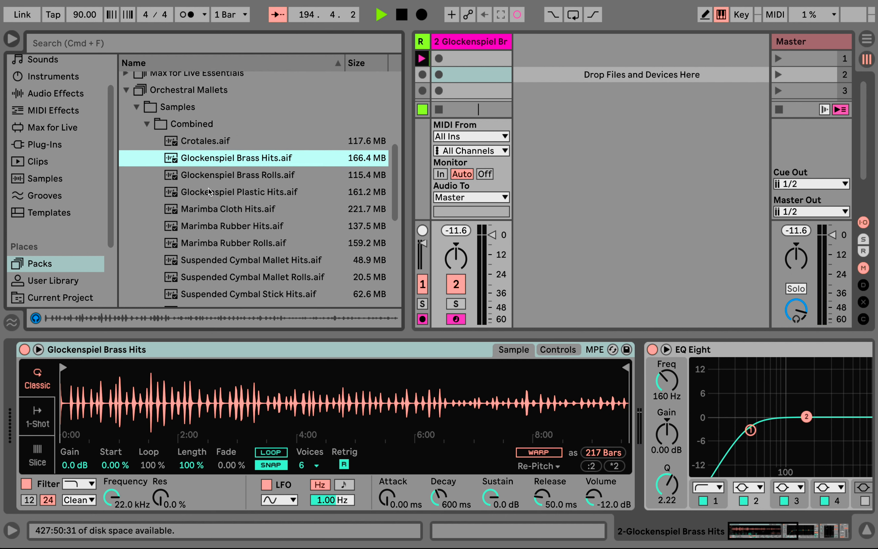
scroll(209, 189, up, 4)
scroll(208, 189, up, 2)
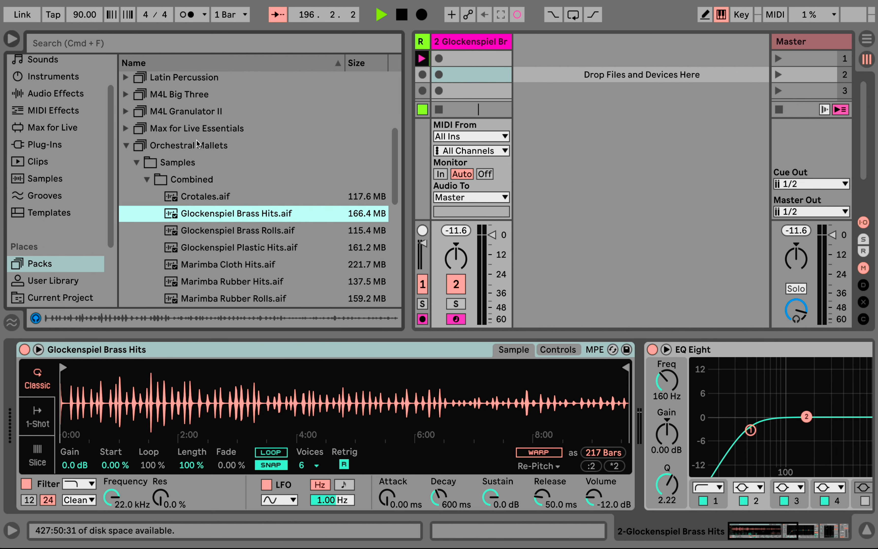
scroll(215, 194, down, 3)
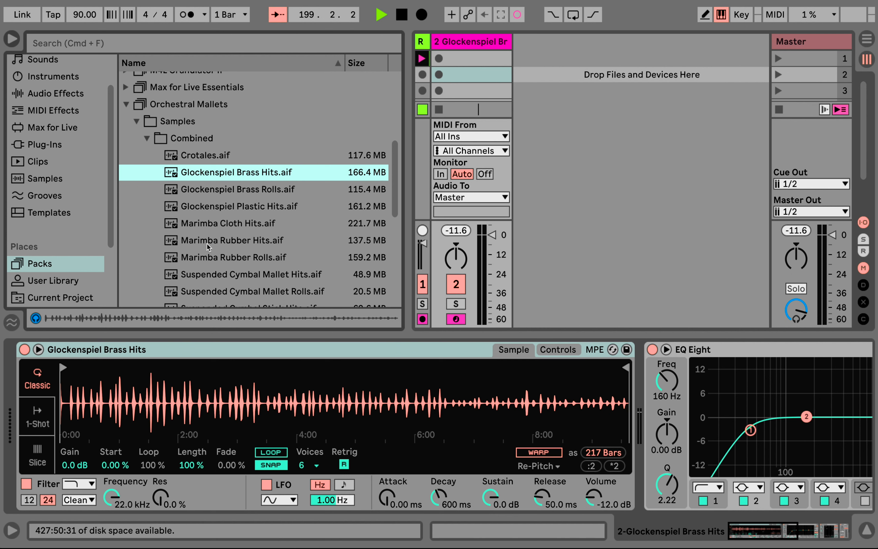
scroll(207, 244, down, 1)
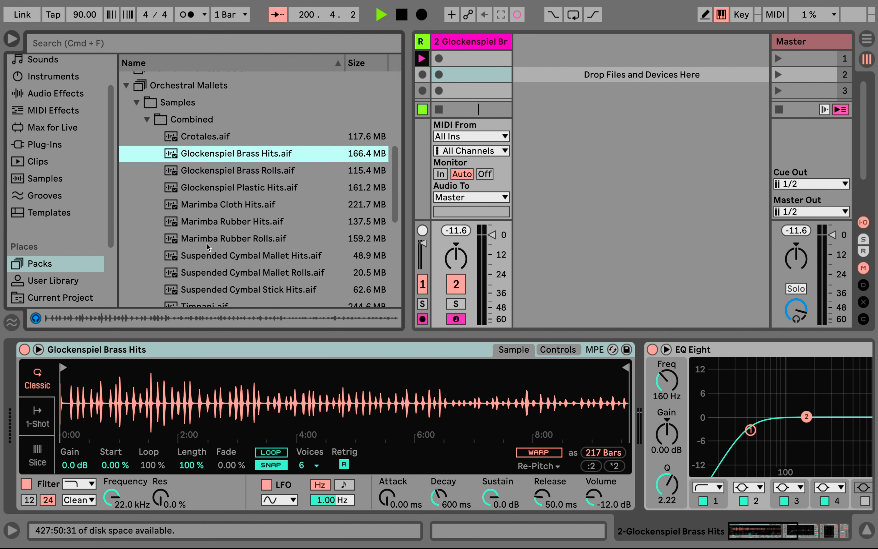
scroll(207, 244, down, 1)
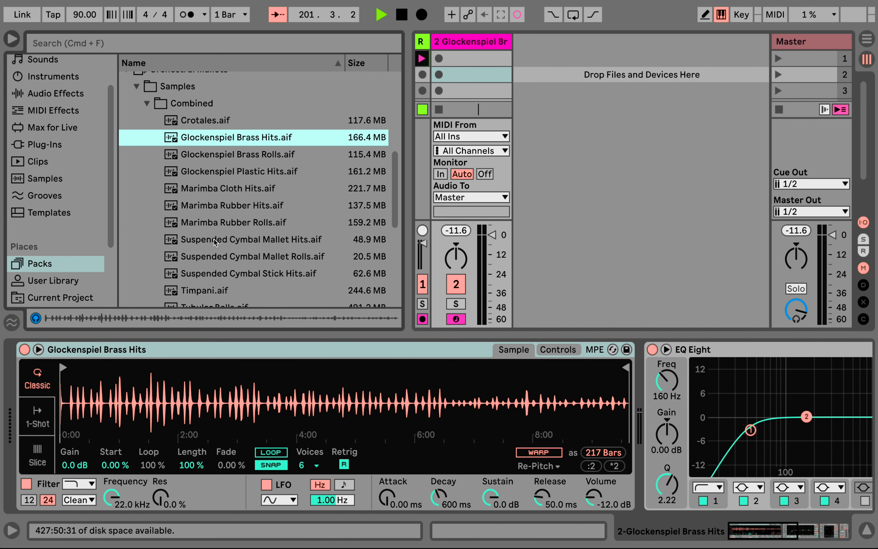
double_click(214, 240)
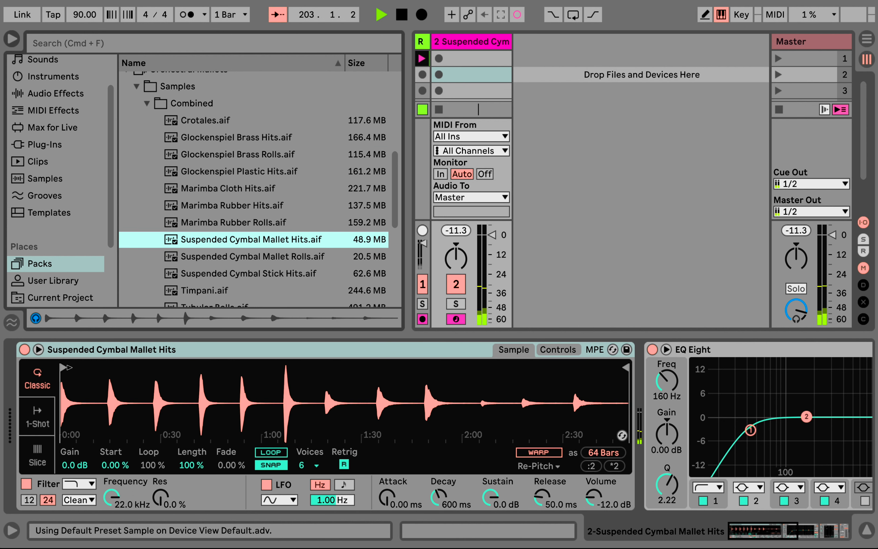
drag(63, 368, 118, 359)
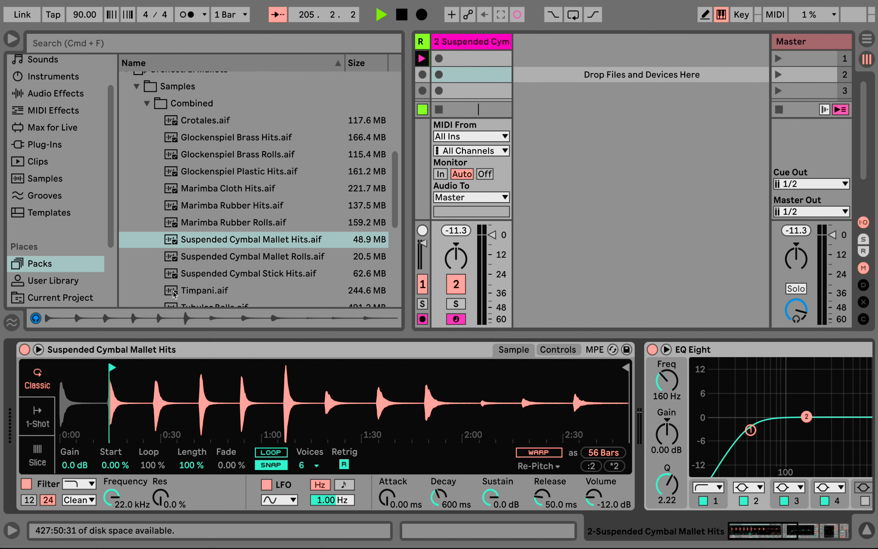
drag(119, 368, 166, 368)
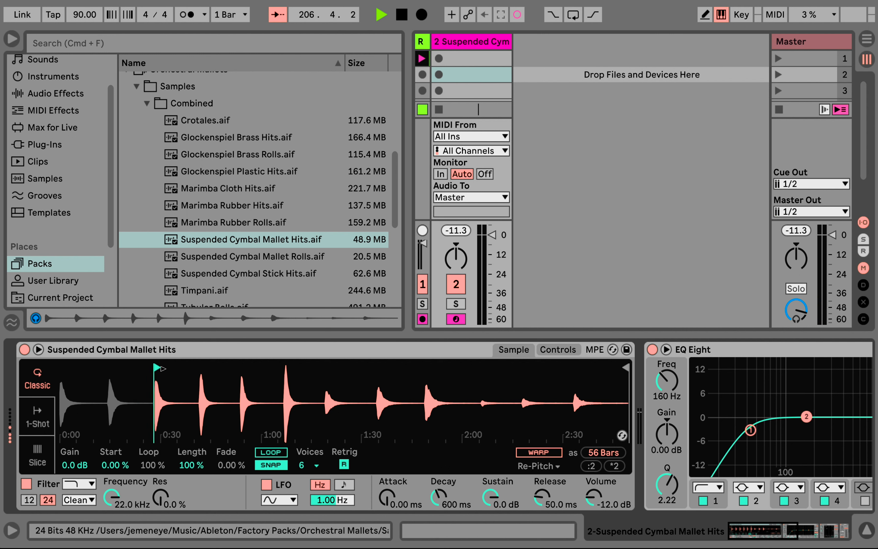
- Expand the Glockenspiel folder under Sounds in Orchestral Mallets and move the cymbal sample's start to the sixth hit
click(146, 104)
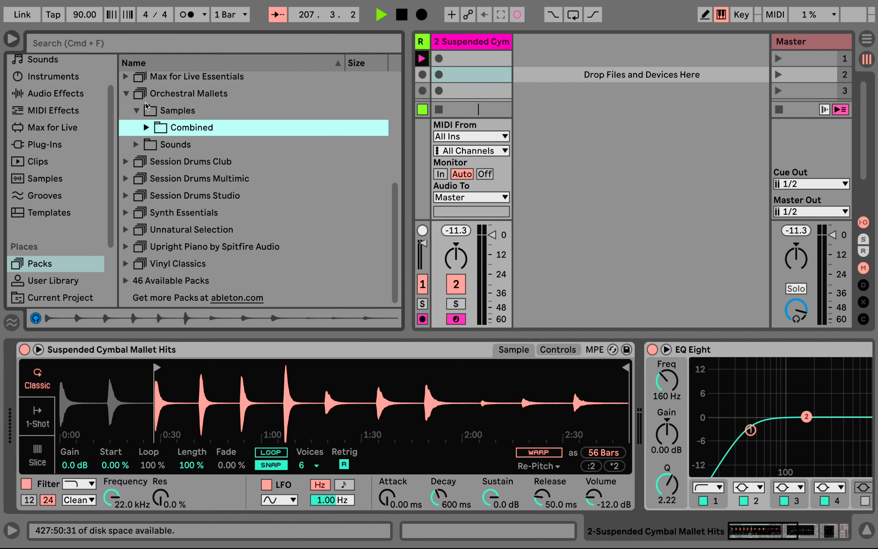
click(140, 109)
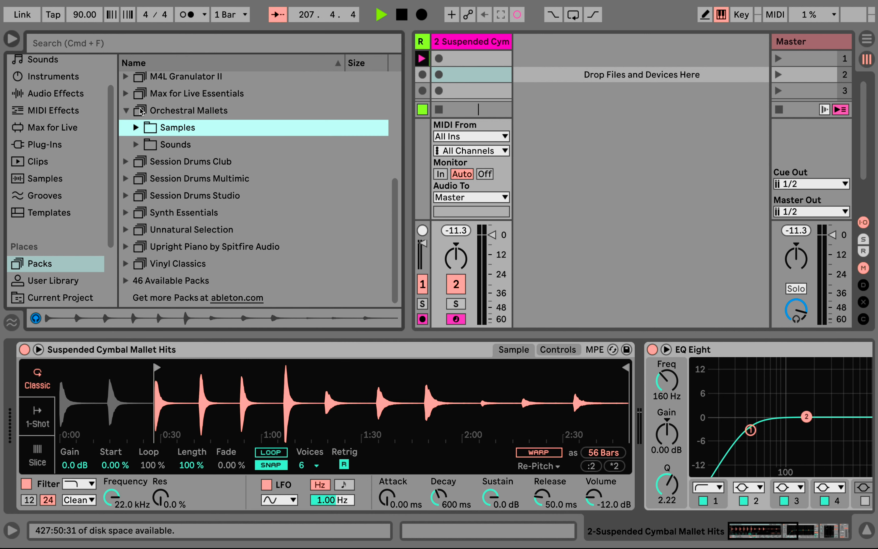
click(137, 144)
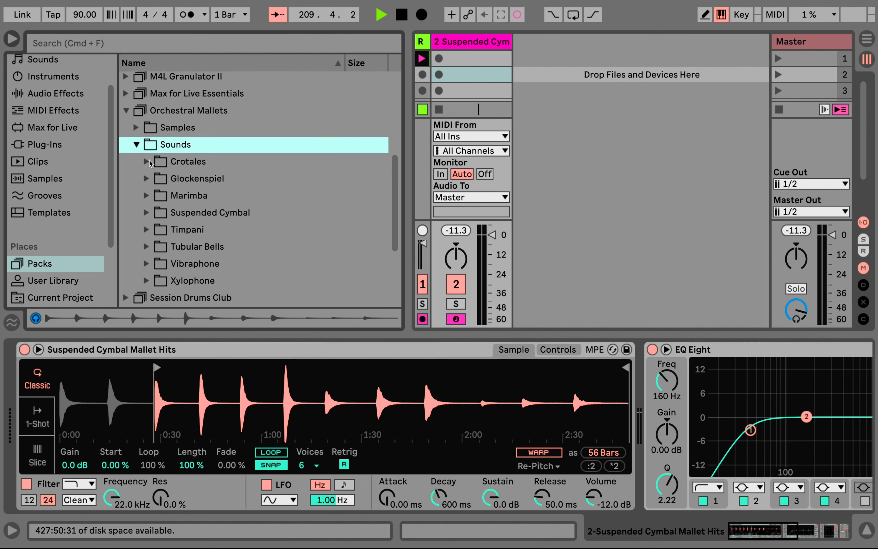
click(147, 178)
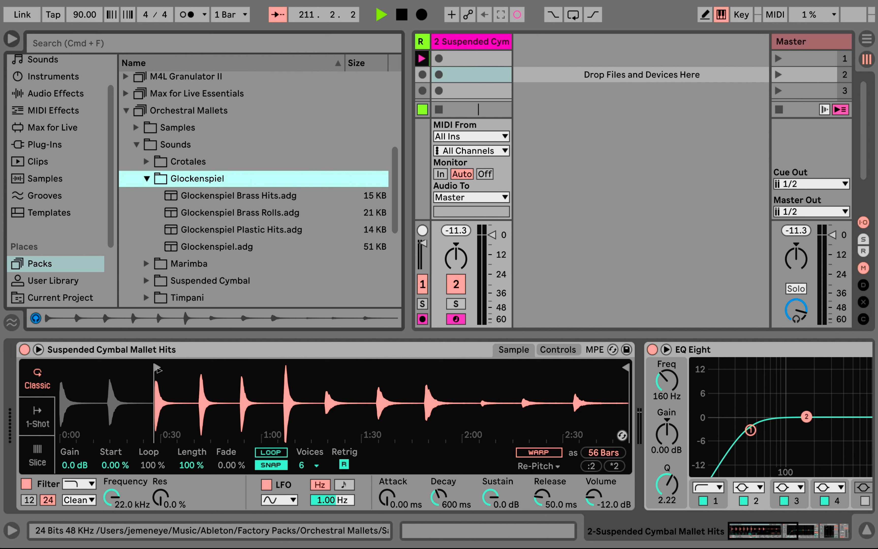
mouse_move(158, 366)
mouse_down()
mouse_move(241, 373)
mouse_move(203, 383)
mouse_move(286, 376)
mouse_up()
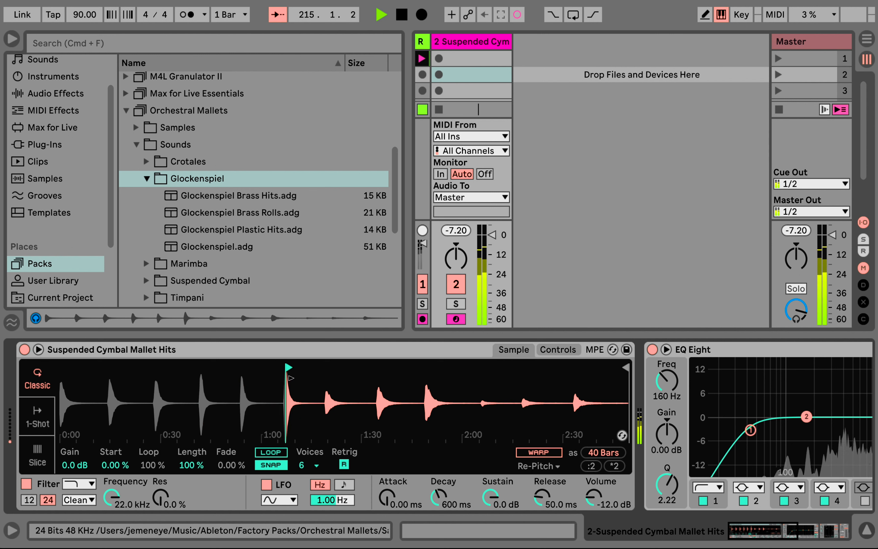
- Load the Glockenspiel Brass Hits.adg preset onto the MIDI track and lower its Volume macro to about -1.87 dB
click(207, 197)
double_click(208, 200)
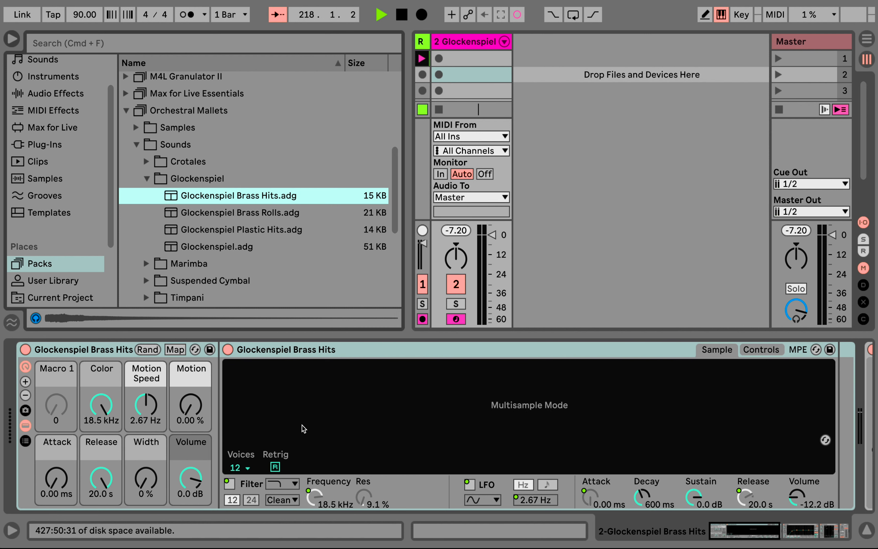
scroll(302, 425, right, 5)
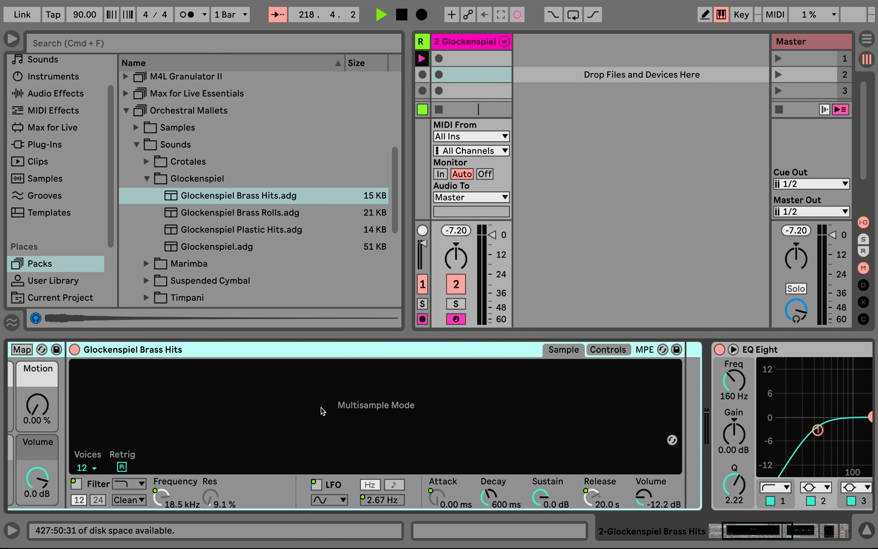
scroll(322, 411, left, 5)
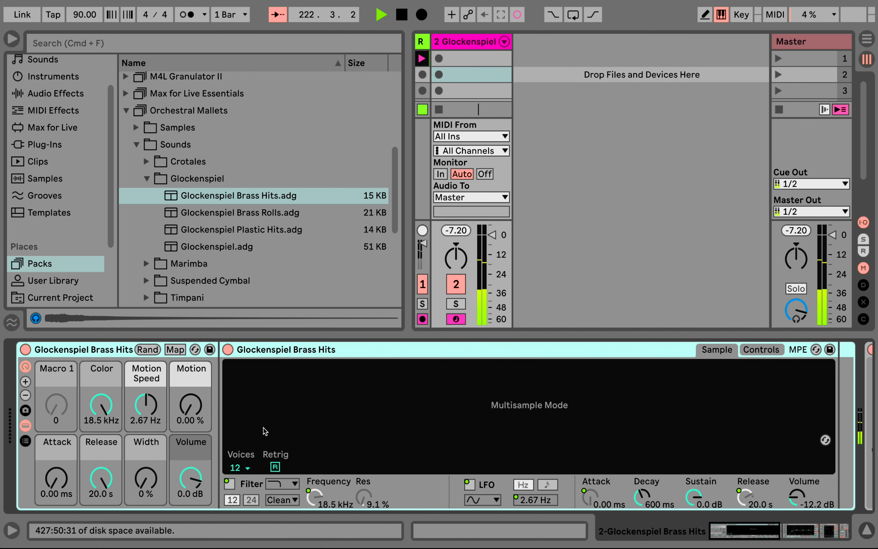
drag(191, 478, 191, 483)
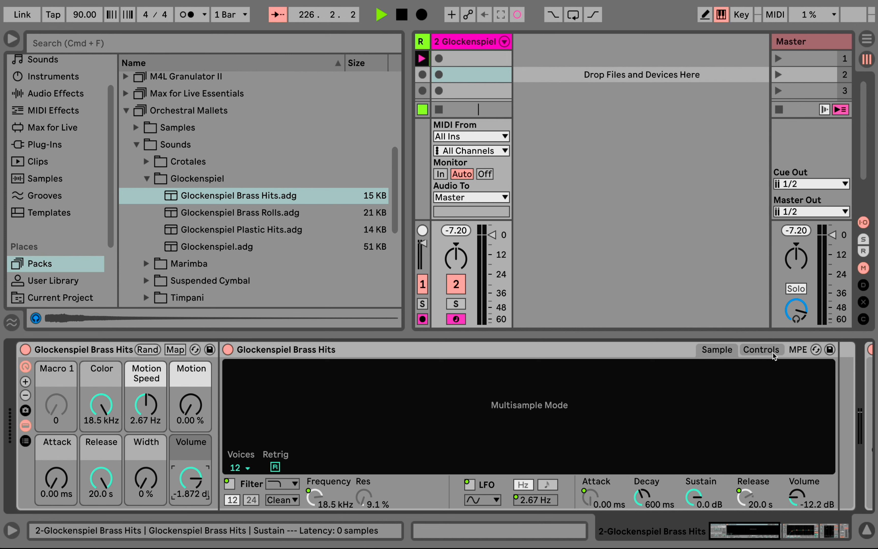
- Convert the Glockenspiel Brass Hits Simpler to Sampler and inspect individual sample zones in its zone list
click(595, 351)
right_click(595, 351)
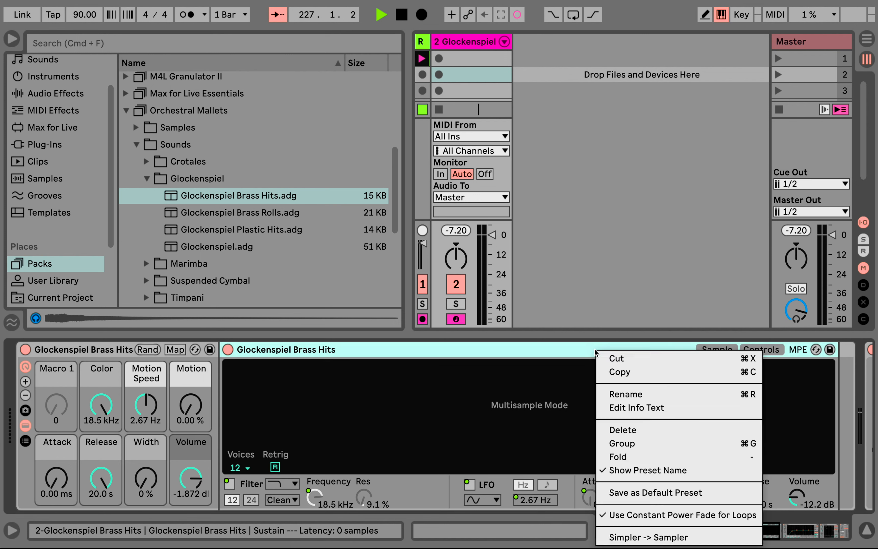
click(627, 538)
scroll(522, 135, down, 7)
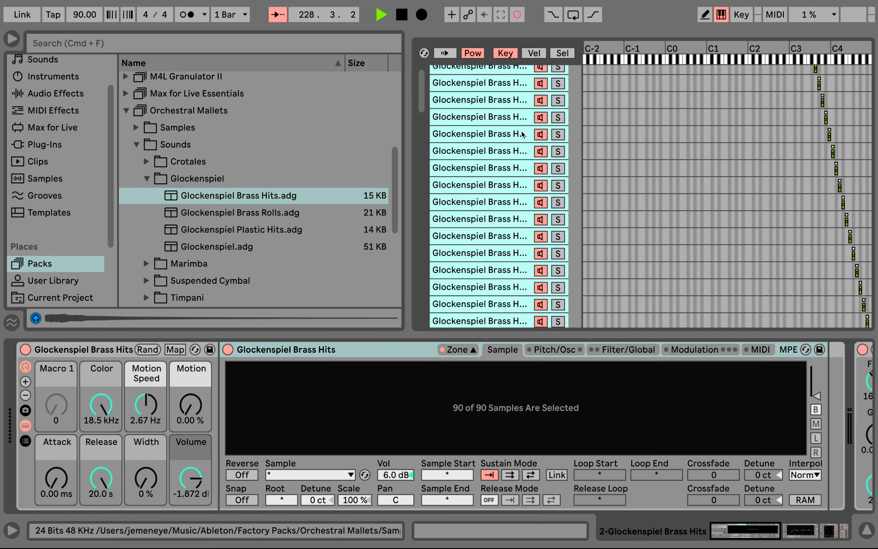
click(492, 141)
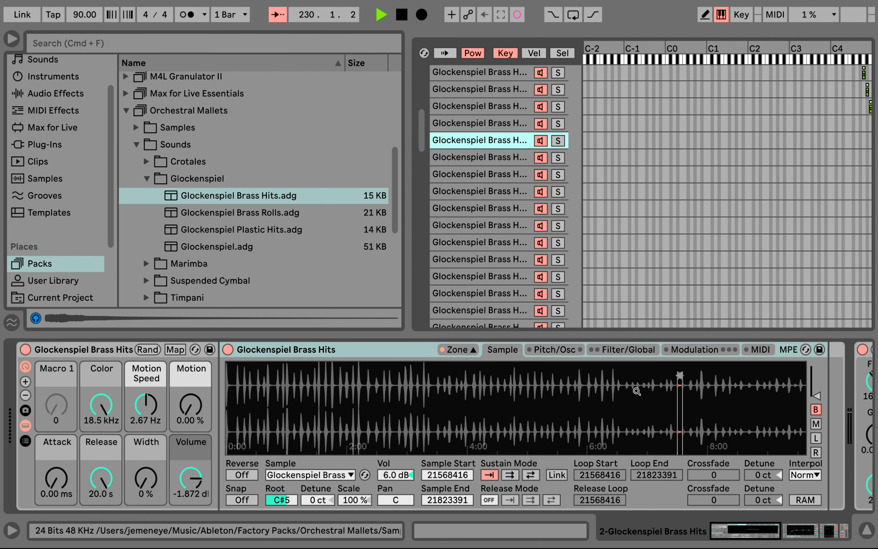
click(489, 225)
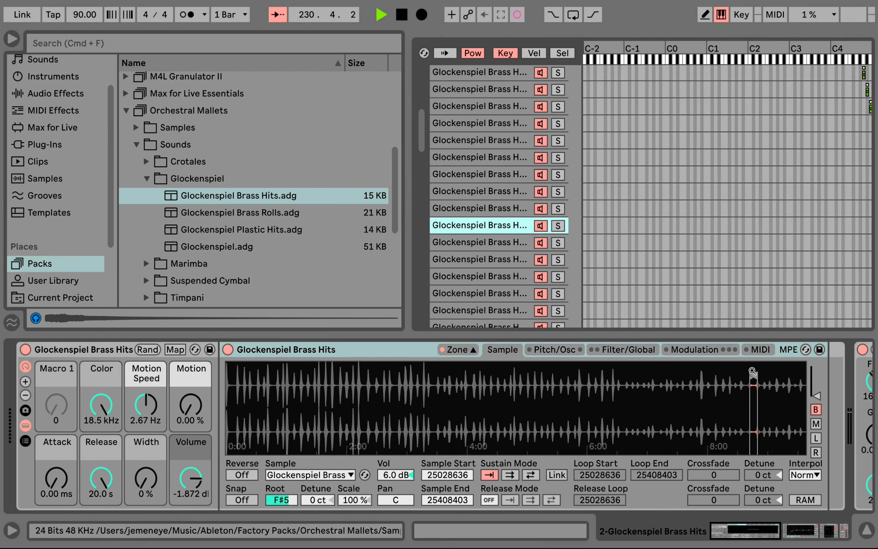
scroll(489, 141, up, 5)
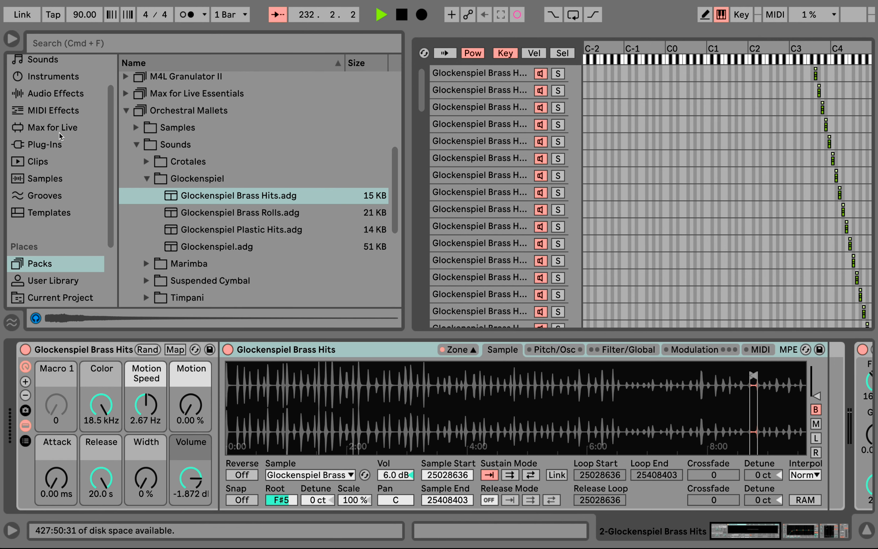
- Insert the Pitch MIDI effect ahead of the Glockenspiel Brass Hits rack and set its Pitch to +7 st
click(55, 111)
drag(156, 250, 42, 362)
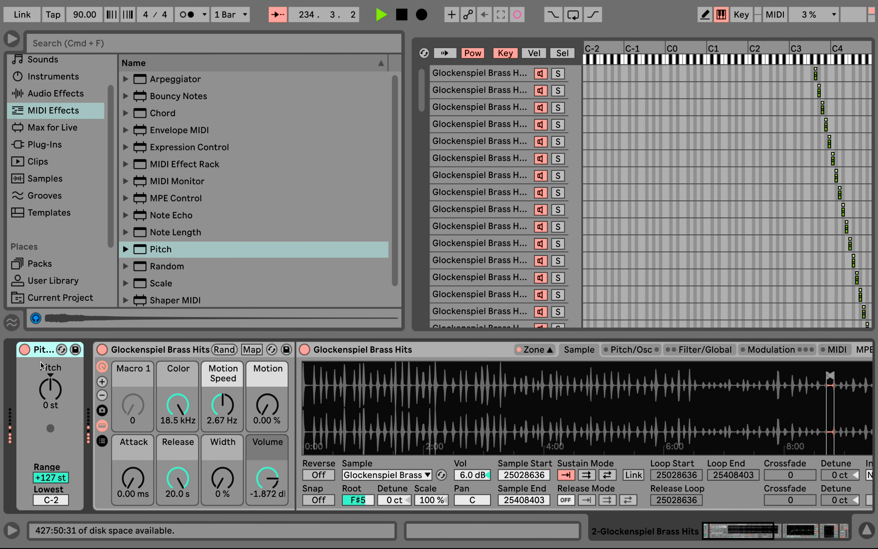
click(54, 393)
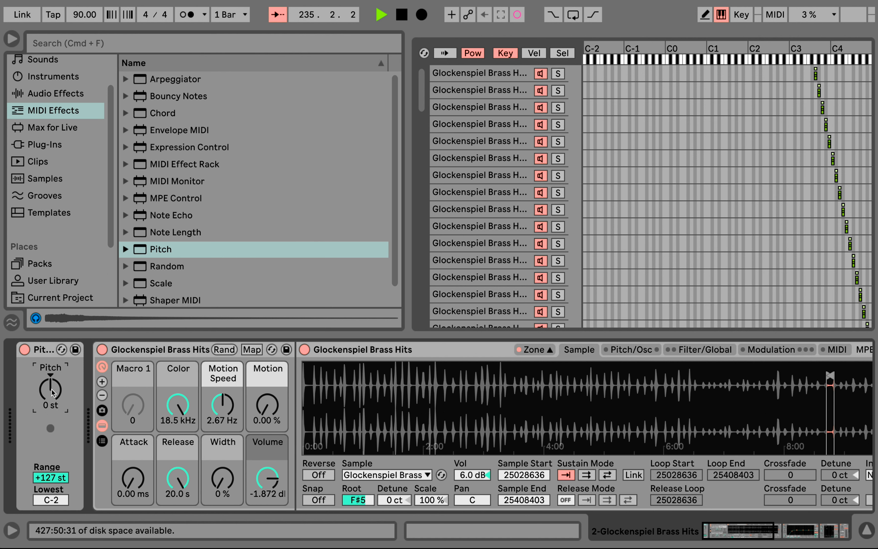
key(Down)
key(Down)
key(Down)
key(Down)
key(Down)
key(Down)
key(Down)
key(Down)
key(Down)
key(Down)
key(Down)
key(Down)
key(Down)
key(Down)
key(Down)
key(Up)
key(Up)
key(Up)
key(Up)
key(Up)
key(Up)
key(Up)
key(Up)
key(Up)
key(Up)
key(Up)
key(Up)
key(Up)
key(Up)
key(Up)
key(Up)
key(Up)
key(Up)
key(Up)
key(Up)
key(Up)
key(Up)
key(Up)
key(Down)
- Fold the Glockenspiel Brass Hits rack and insert Convolution Reverb Pro between it and EQ Eight
double_click(185, 351)
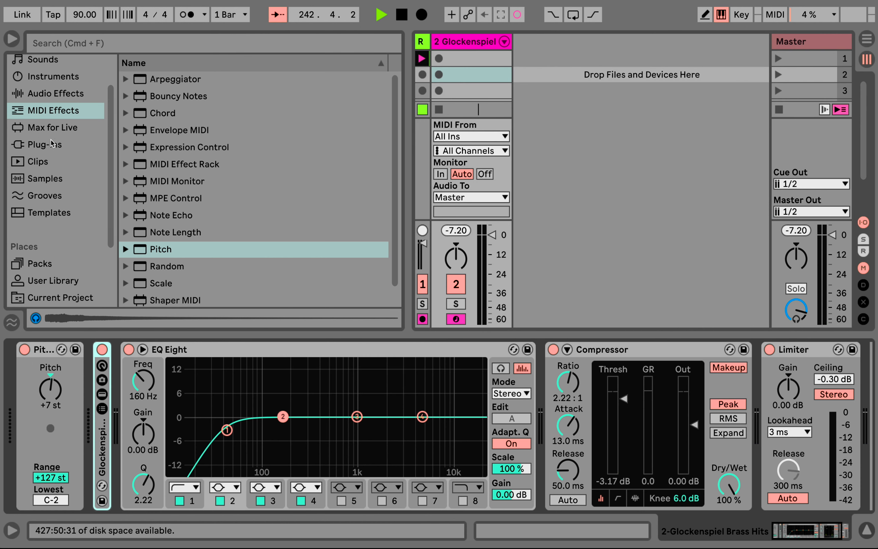
click(77, 97)
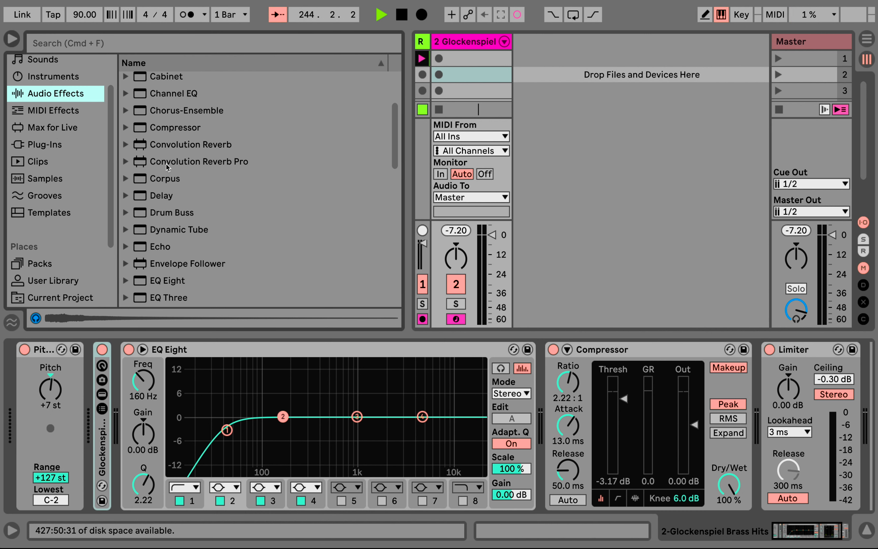
drag(166, 164, 129, 370)
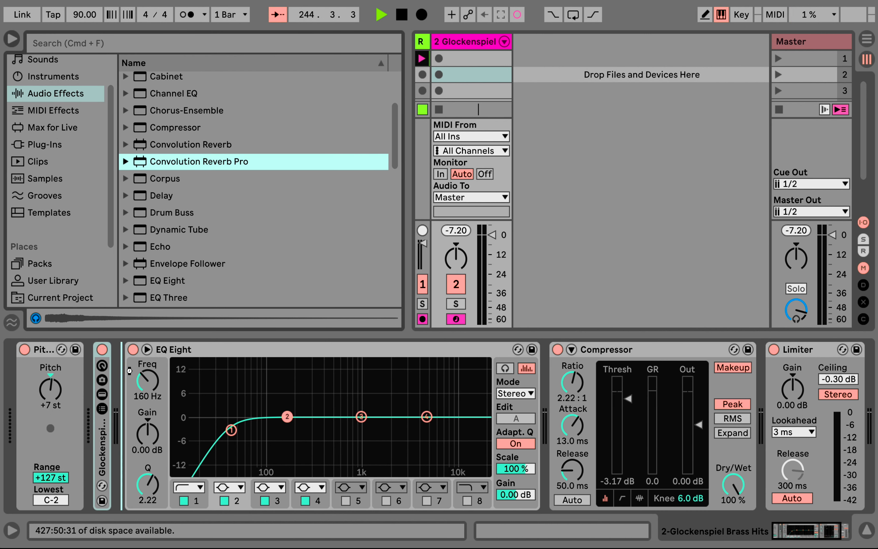
drag(129, 371, 116, 425)
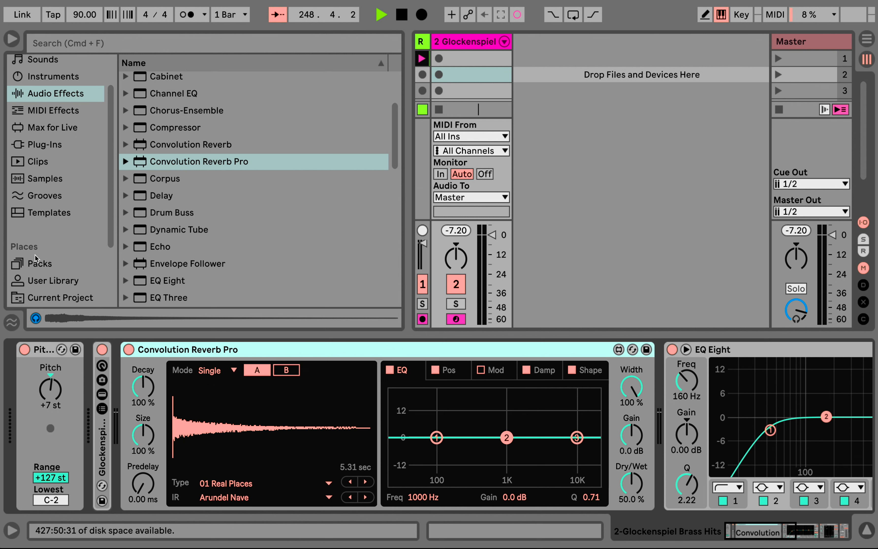
- Look through the Combined samples of the Orchestral Mallets pack
click(39, 263)
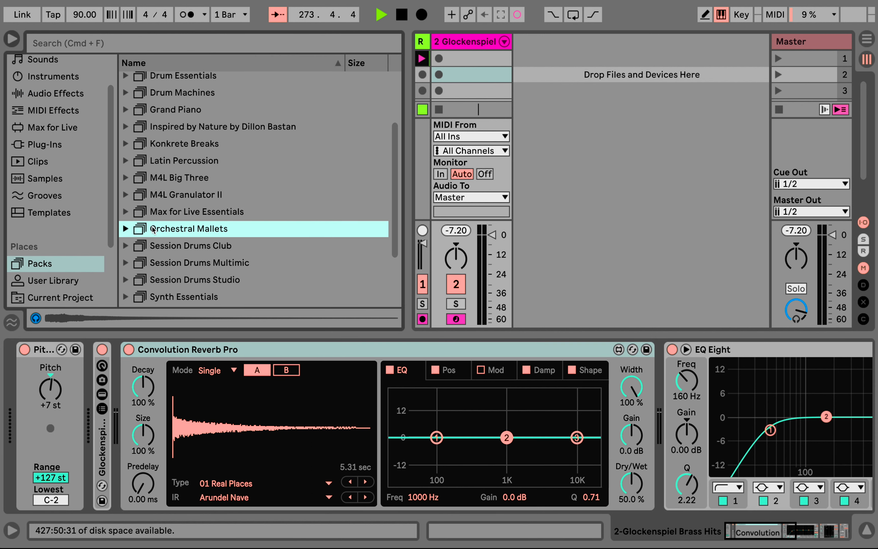
click(126, 229)
click(135, 220)
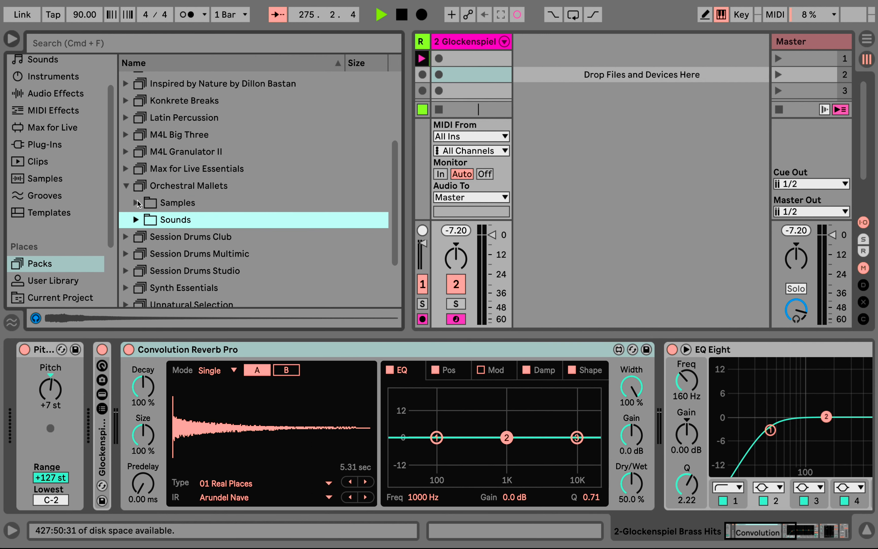
click(137, 202)
click(151, 222)
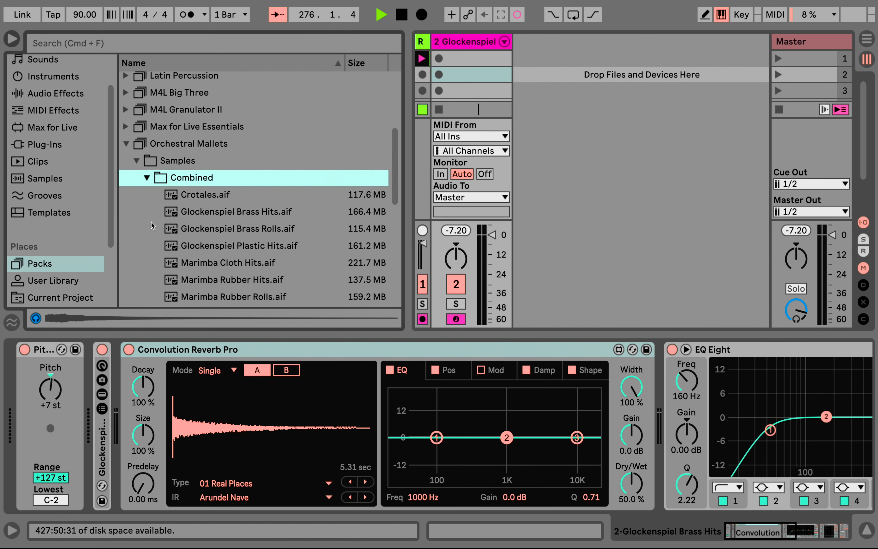
scroll(153, 225, down, 5)
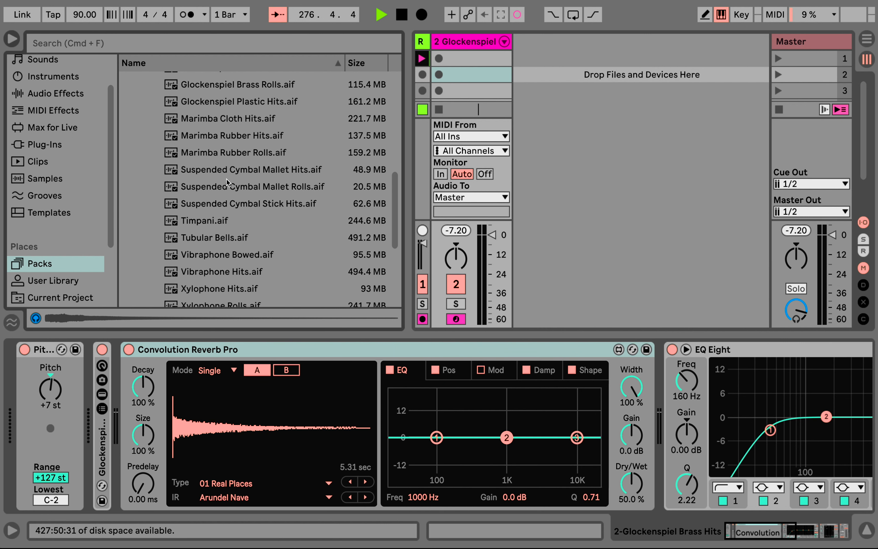
scroll(227, 181, up, 4)
- Collapse the Samples folder of Orchestral Mallets and expand Sounds to view its instrument folders, with Glockenspiel closed
click(147, 143)
click(137, 127)
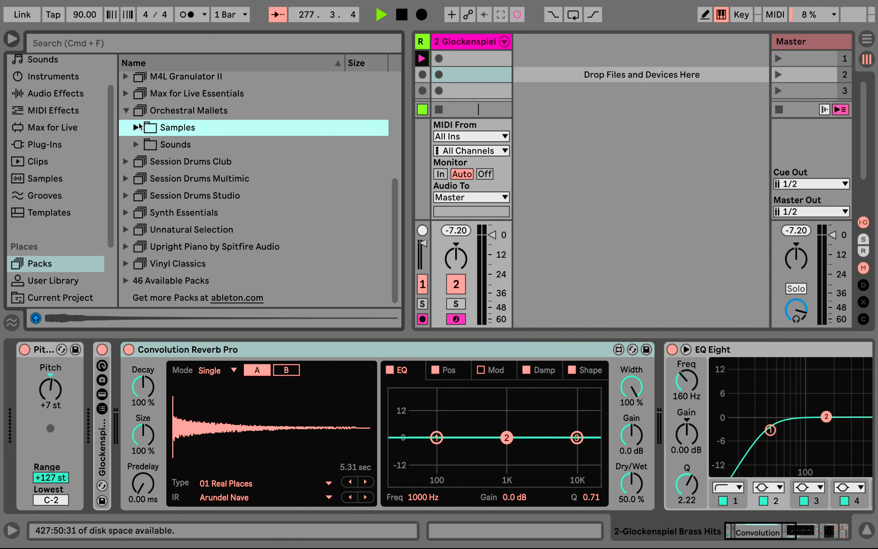
click(136, 145)
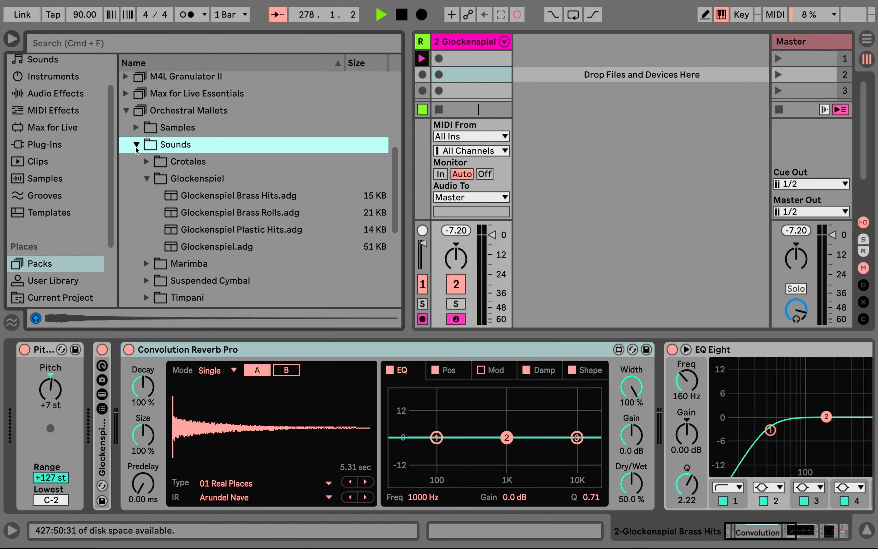
click(155, 178)
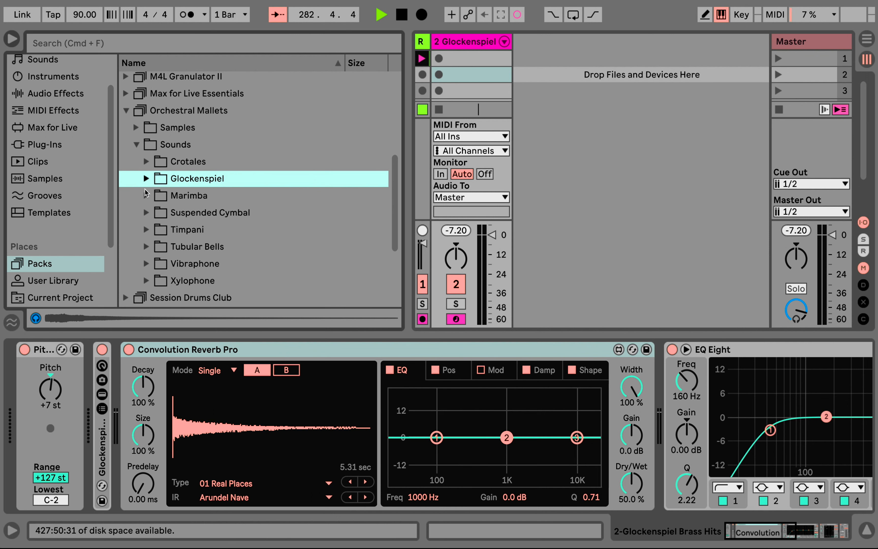
- Check the Glockenspiel presets folder, unfold the Glockenspiel Brass Hits rack on the track, and examine its Sampler's key zones
click(147, 179)
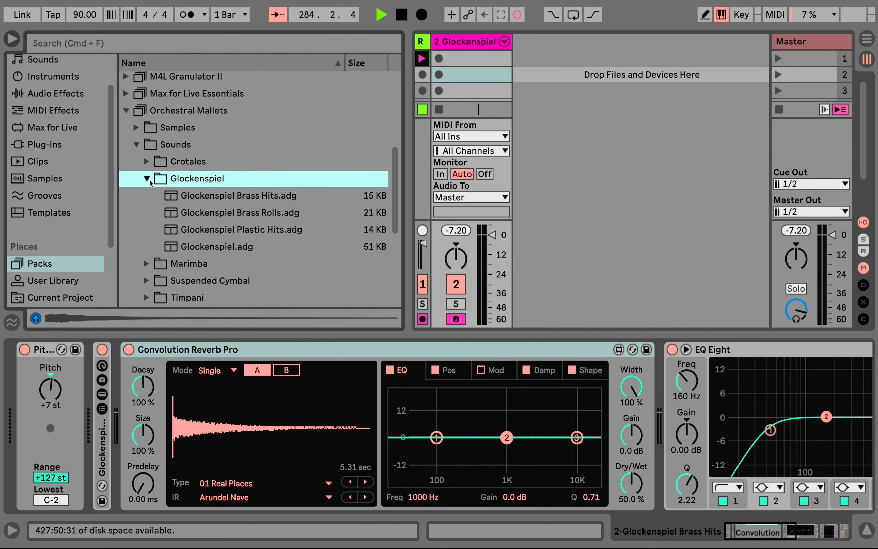
click(149, 180)
double_click(107, 427)
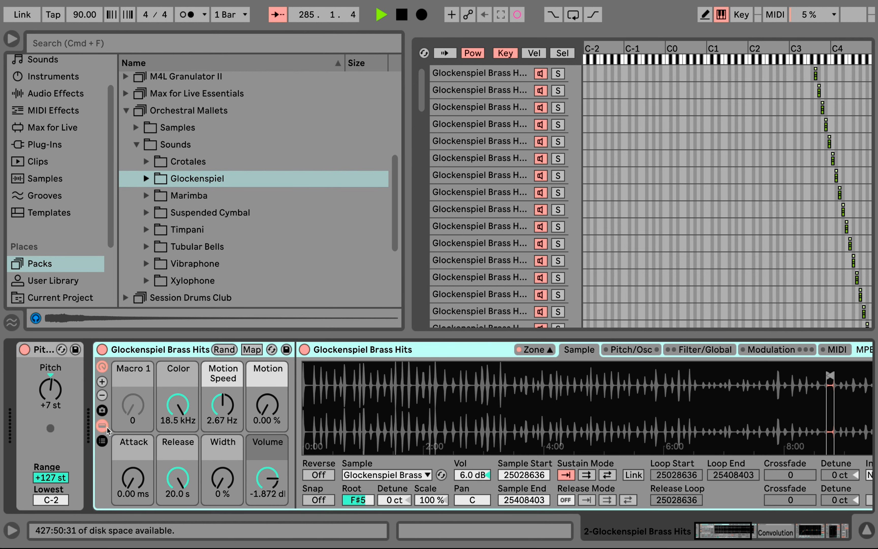
scroll(704, 190, down, 1)
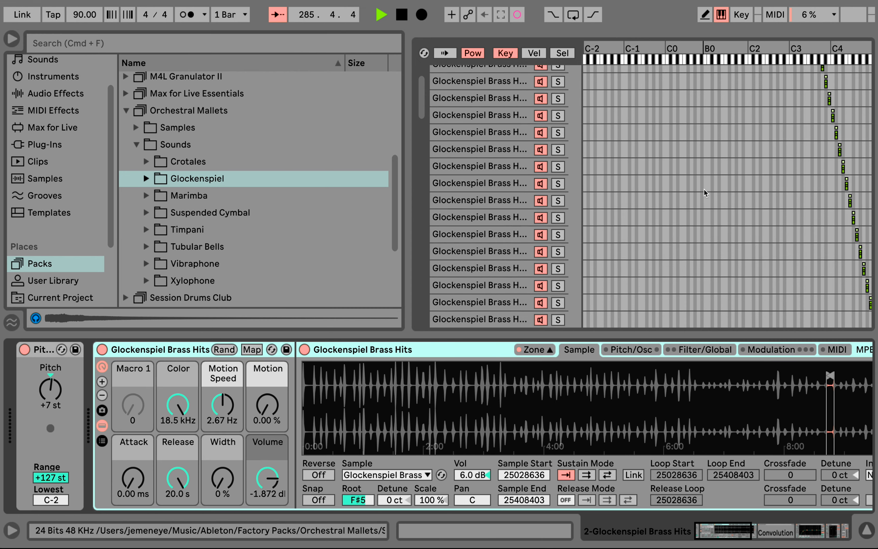
scroll(704, 190, down, 10)
scroll(704, 189, right, 8)
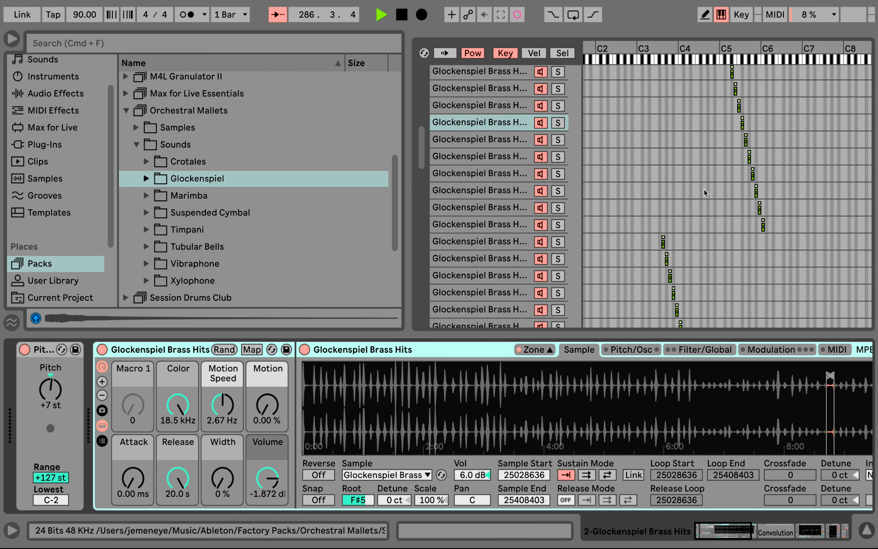
scroll(704, 190, down, 14)
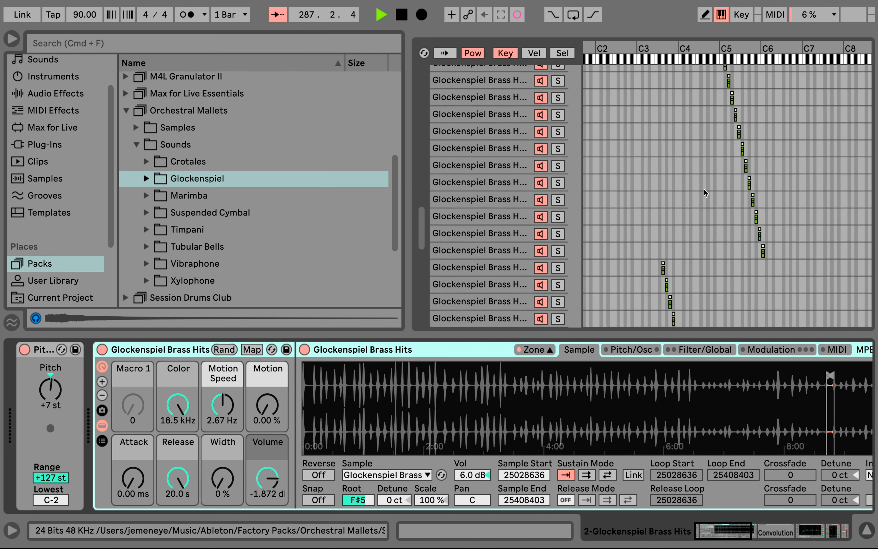
scroll(704, 189, up, 15)
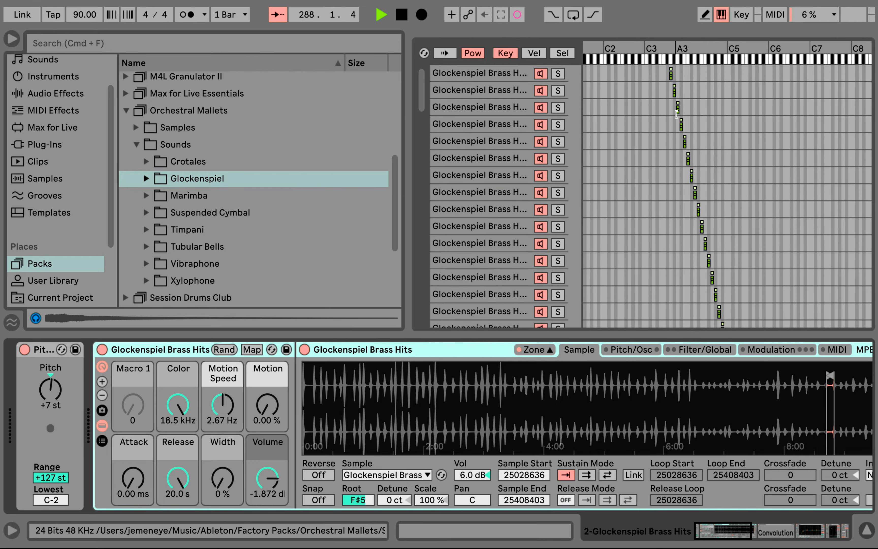
- Examine the velocity zones of the Glockenspiel Brass Hits samples and close the zone editor
click(535, 54)
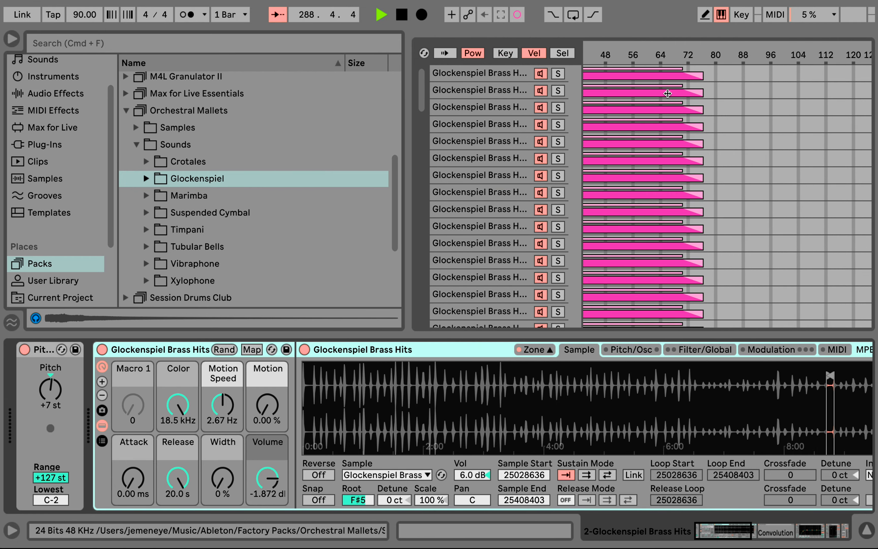
scroll(667, 93, left, 4)
scroll(668, 94, down, 10)
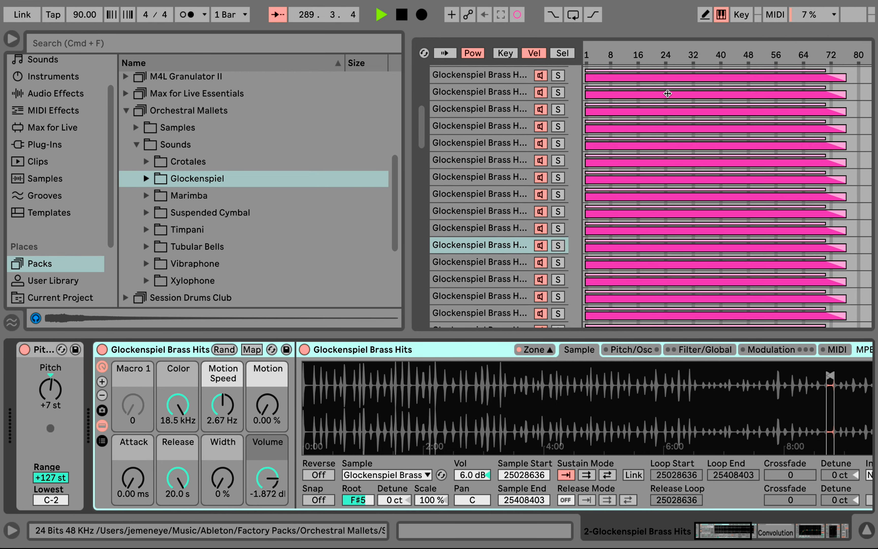
scroll(667, 93, right, 5)
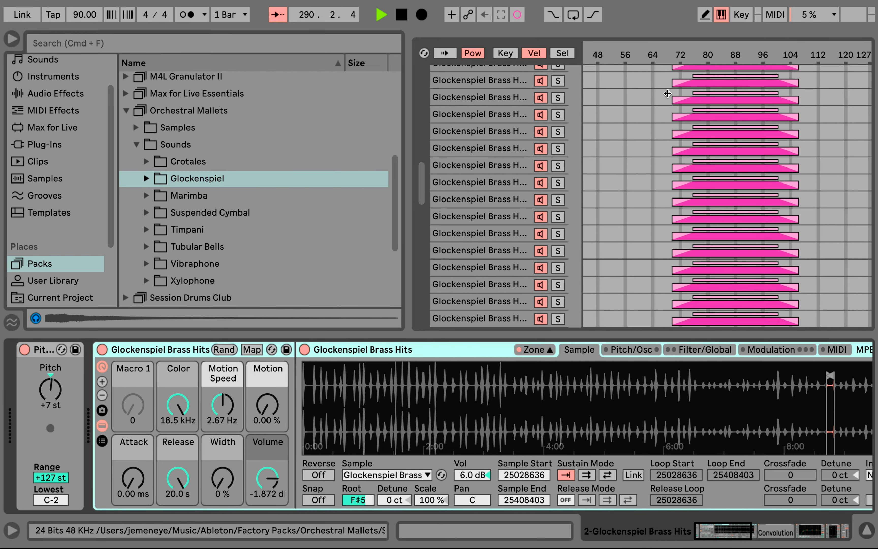
scroll(673, 84, down, 2)
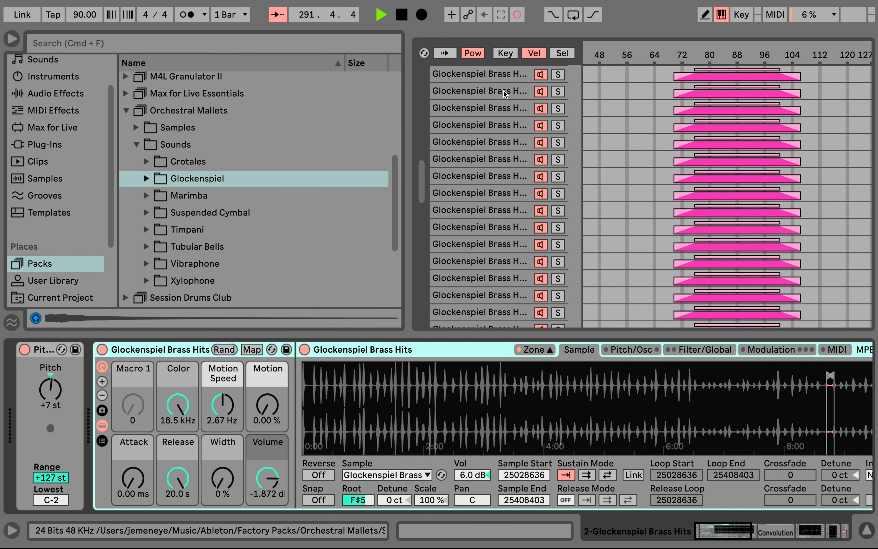
scroll(677, 140, left, 5)
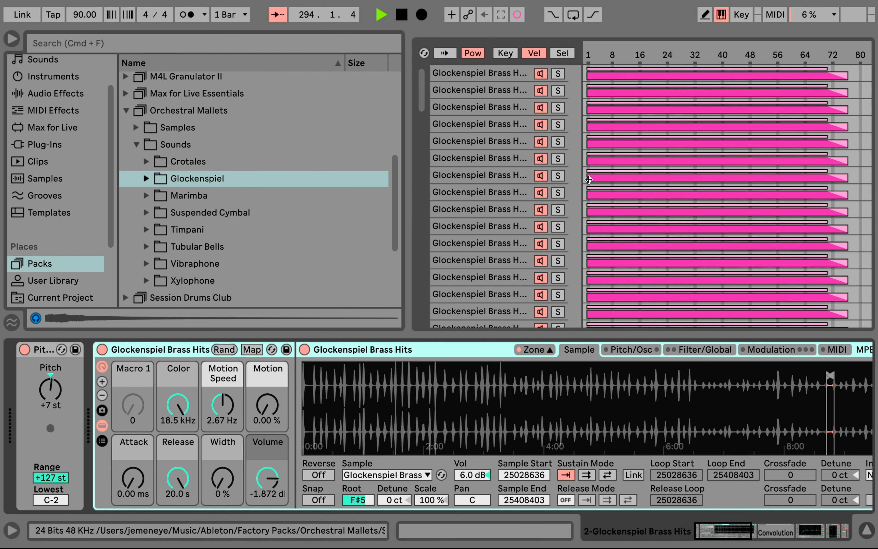
click(550, 350)
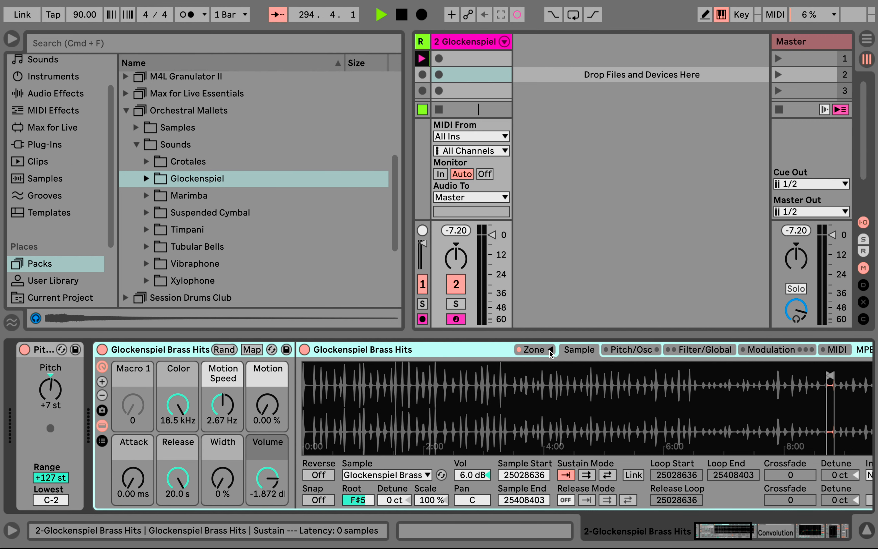
- Convert the Glockenspiel Brass Hits Sampler to Simpler and fold its rack
right_click(459, 350)
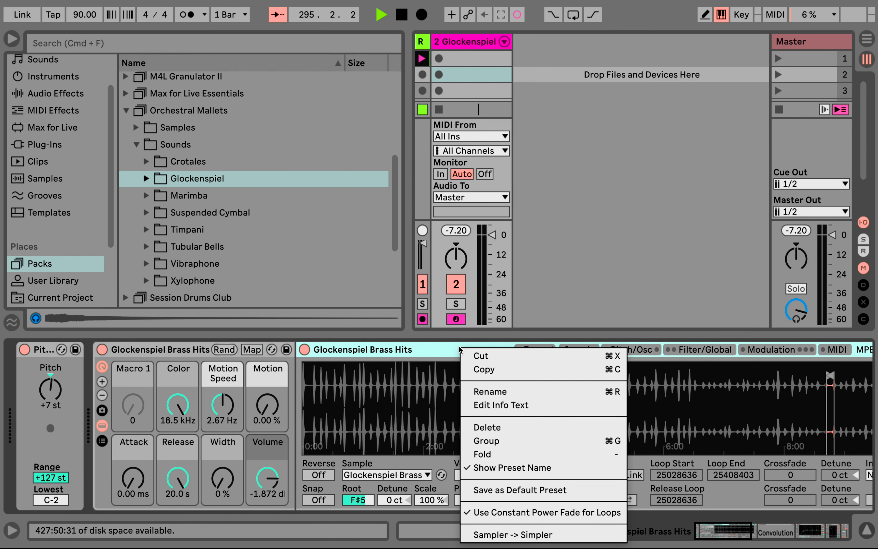
click(477, 534)
scroll(479, 410, right, 5)
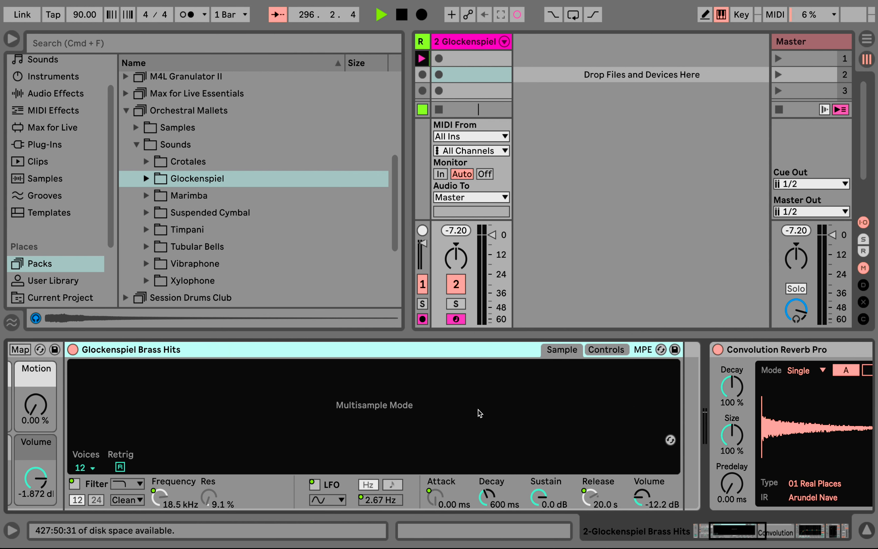
scroll(426, 408, left, 4)
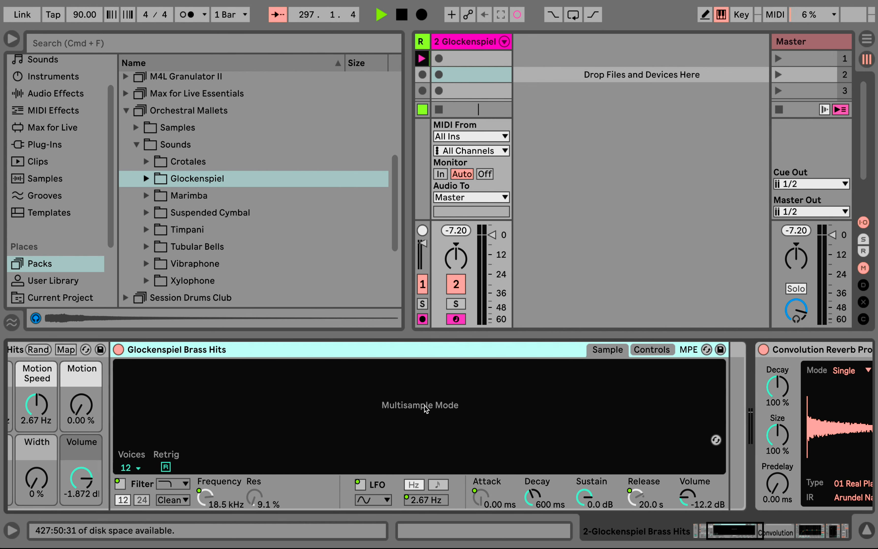
scroll(425, 405, left, 4)
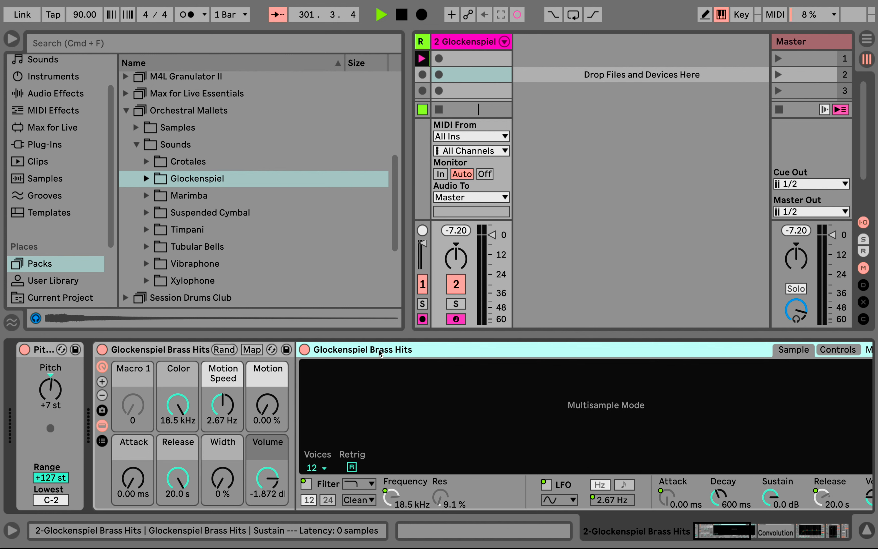
double_click(152, 350)
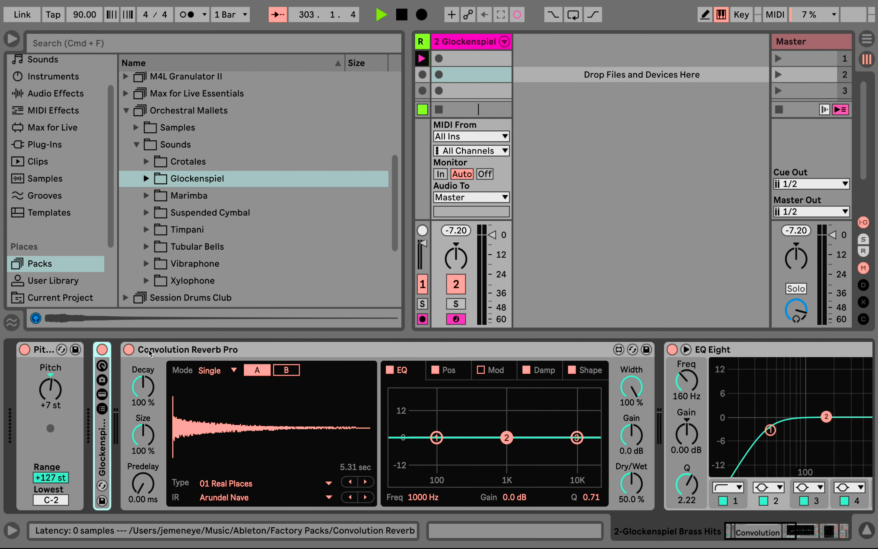
- Try a lower Pitch value on the Pitch MIDI effect and undo the change
drag(58, 388, 58, 418)
key(super+z)
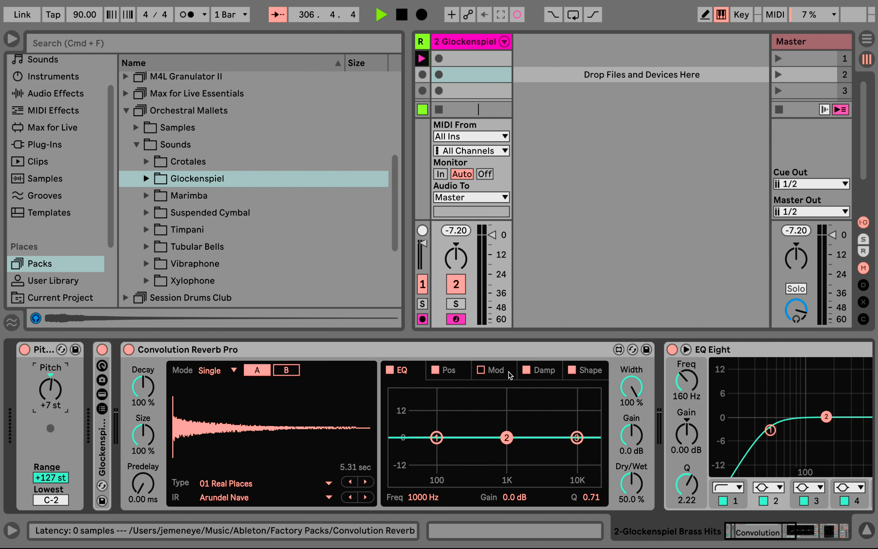
- Set the Limiter's Gain to about -6.6 dB and select band 3 in Convolution Reverb Pro's EQ
scroll(681, 485, right, 8)
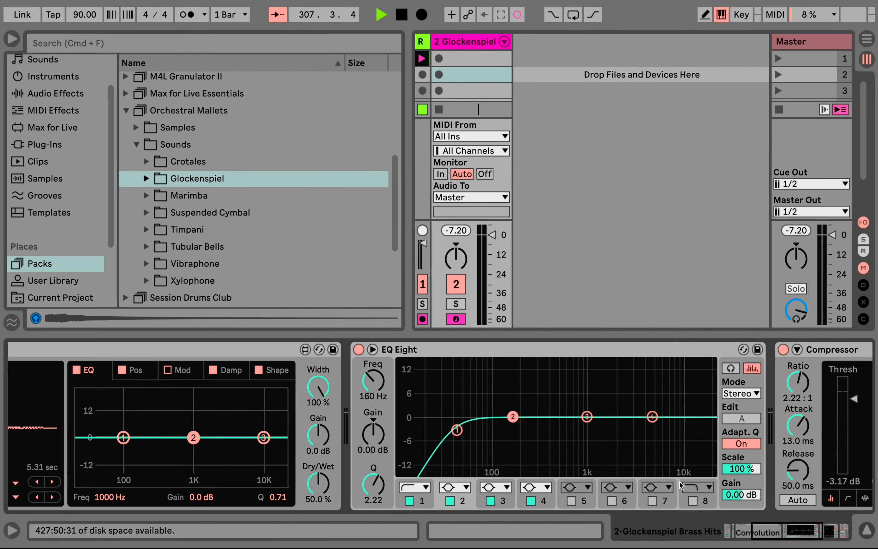
scroll(679, 482, right, 10)
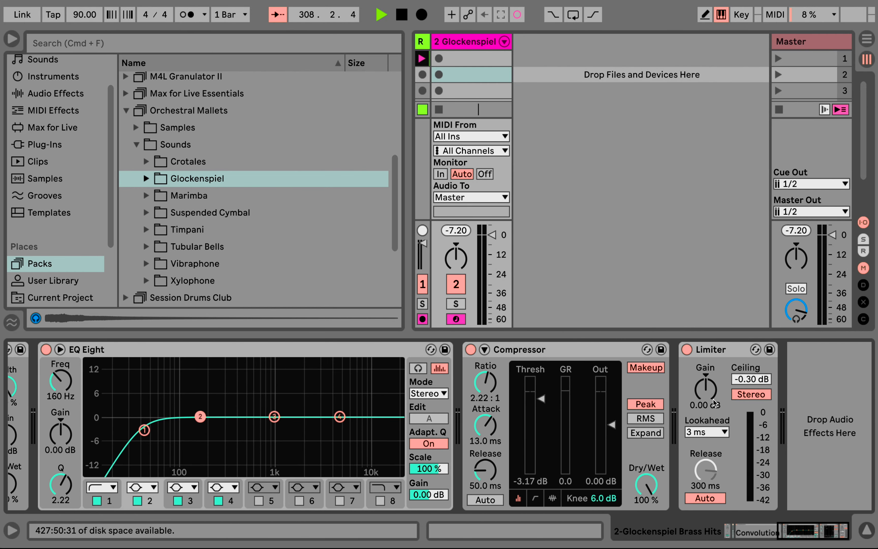
scroll(552, 407, left, 4)
scroll(551, 407, left, 8)
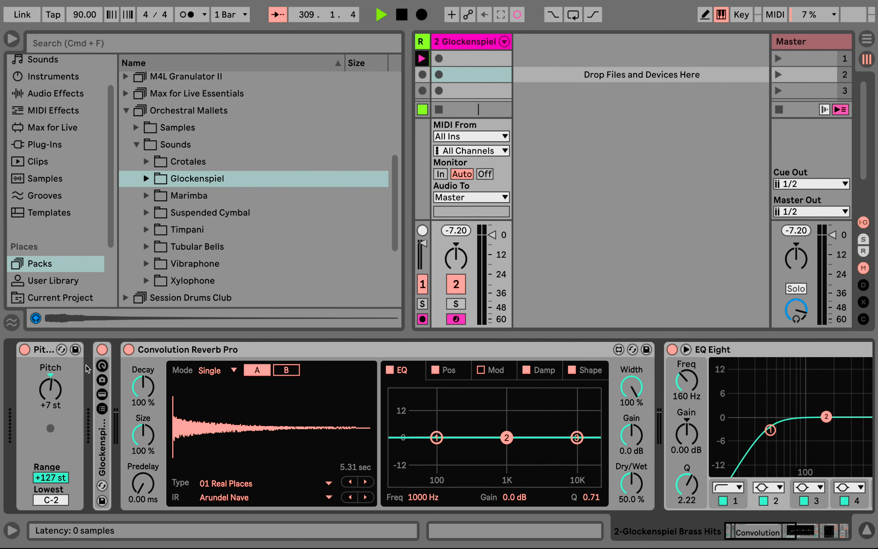
scroll(105, 457, right, 10)
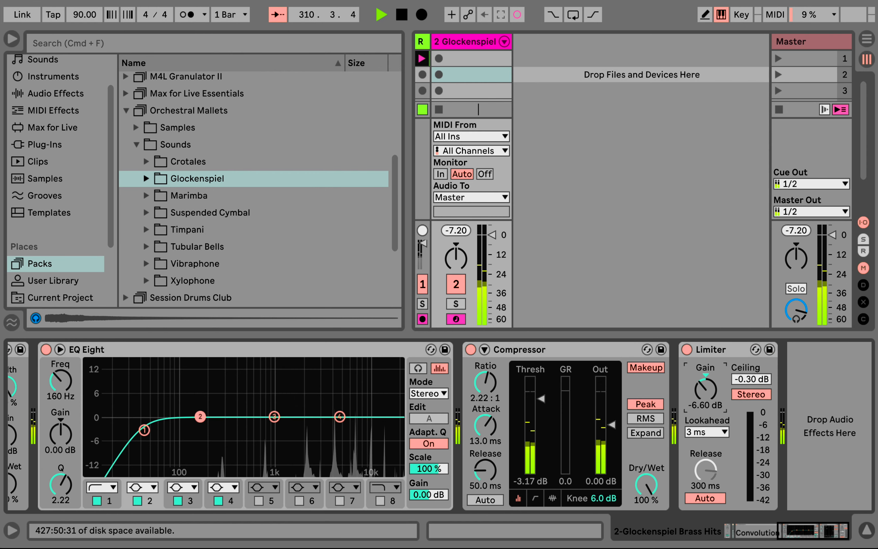
drag(707, 387, 707, 386)
scroll(582, 383, left, 10)
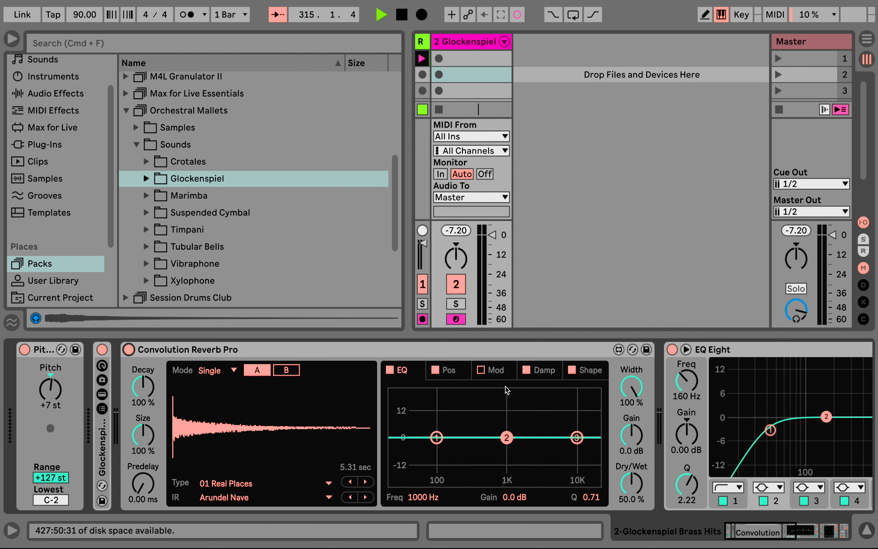
click(577, 438)
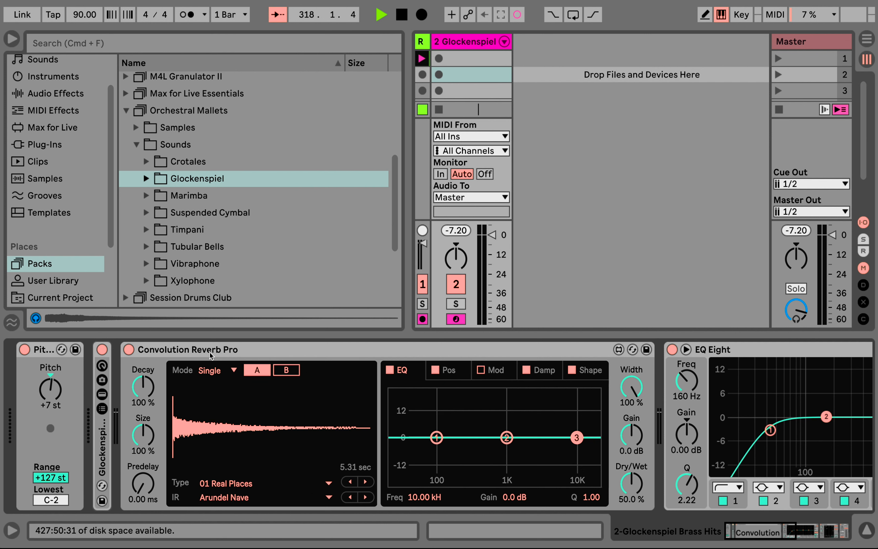
- Look through the Max for Live category and the full list of Audio Effects in the browser
click(54, 131)
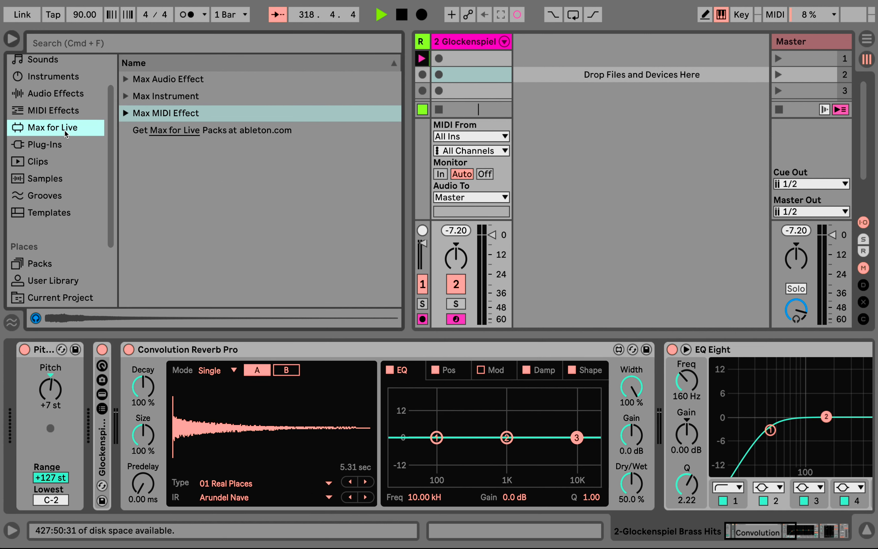
click(68, 94)
scroll(197, 159, up, 3)
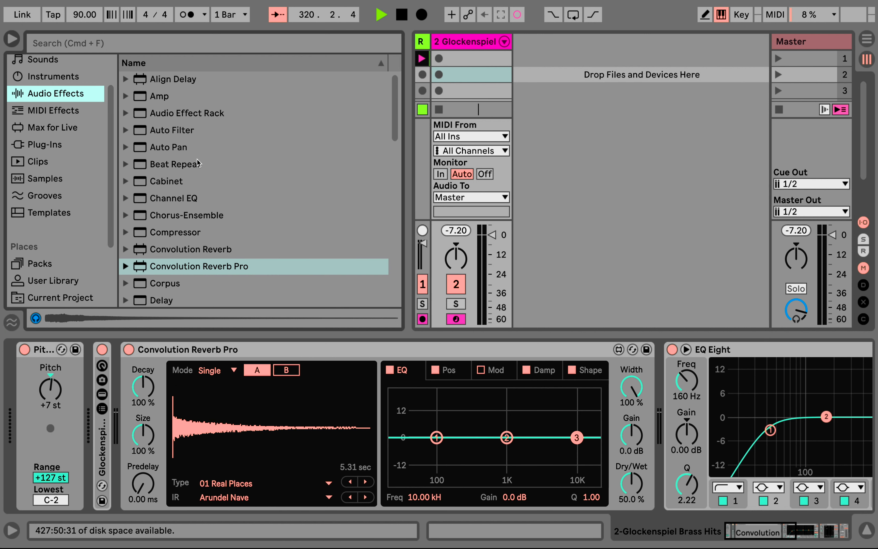
scroll(197, 159, down, 15)
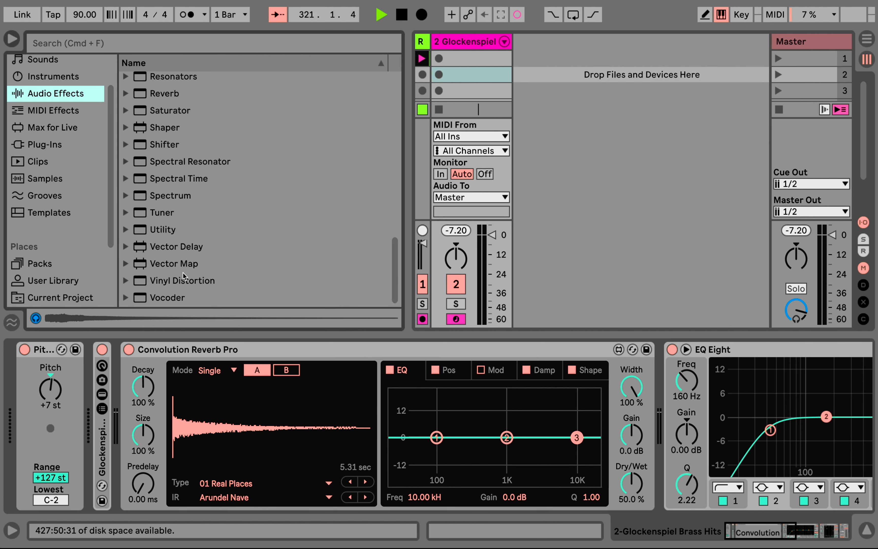
scroll(183, 272, up, 5)
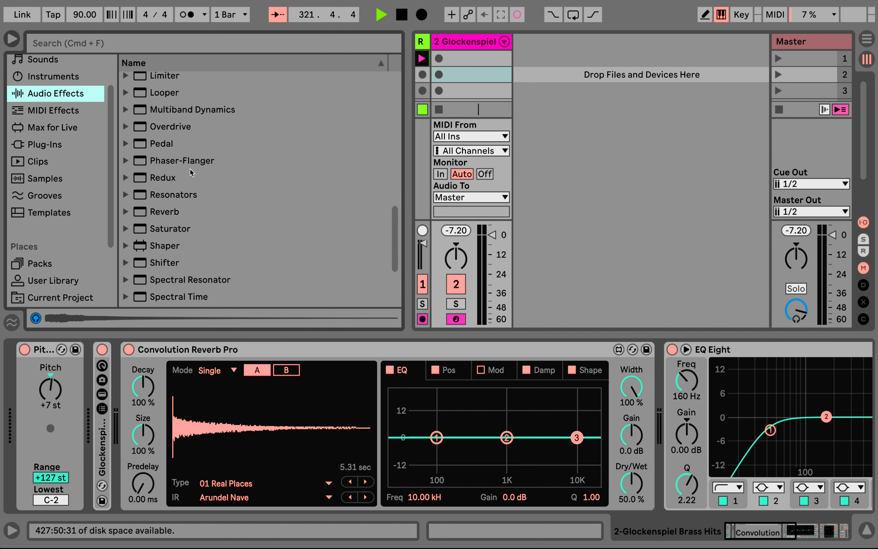
scroll(190, 170, up, 10)
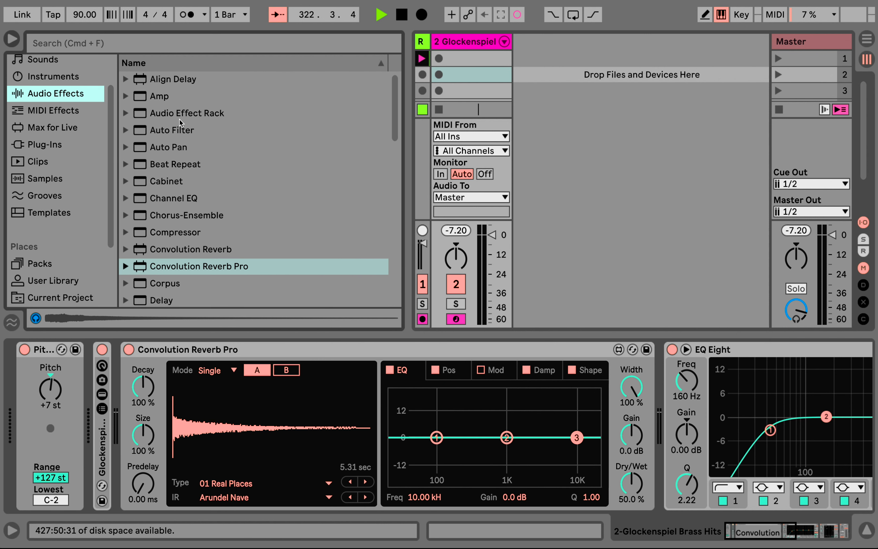
- Group the Audio Effects list in folders, view the contents of Modulators, and switch back to the ungrouped list
right_click(180, 116)
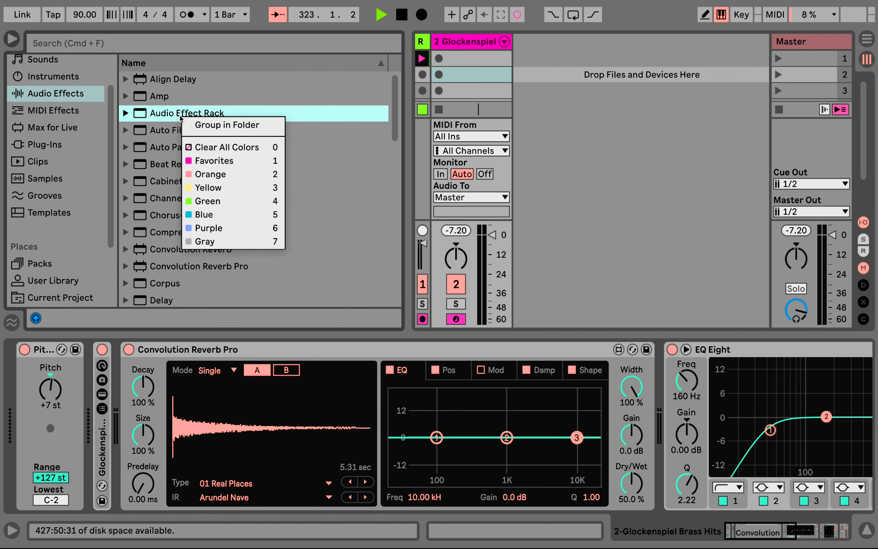
click(213, 126)
click(127, 147)
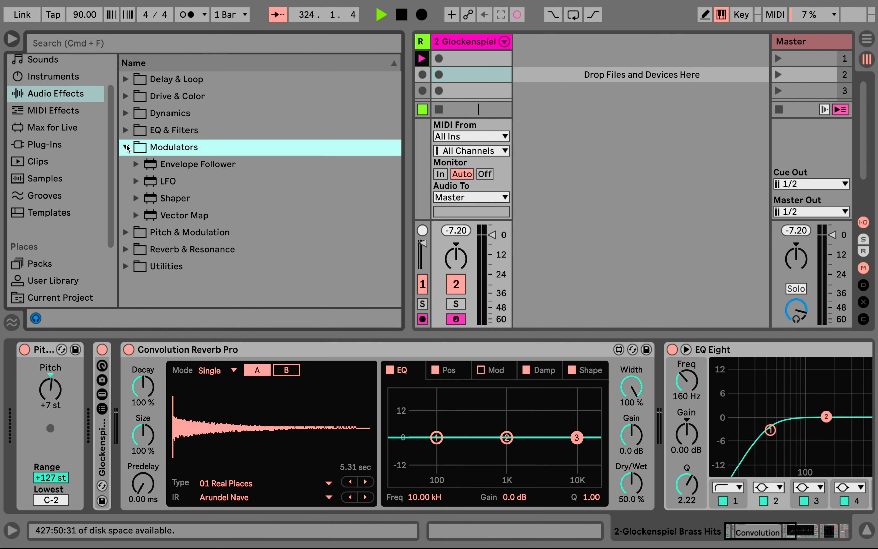
click(126, 147)
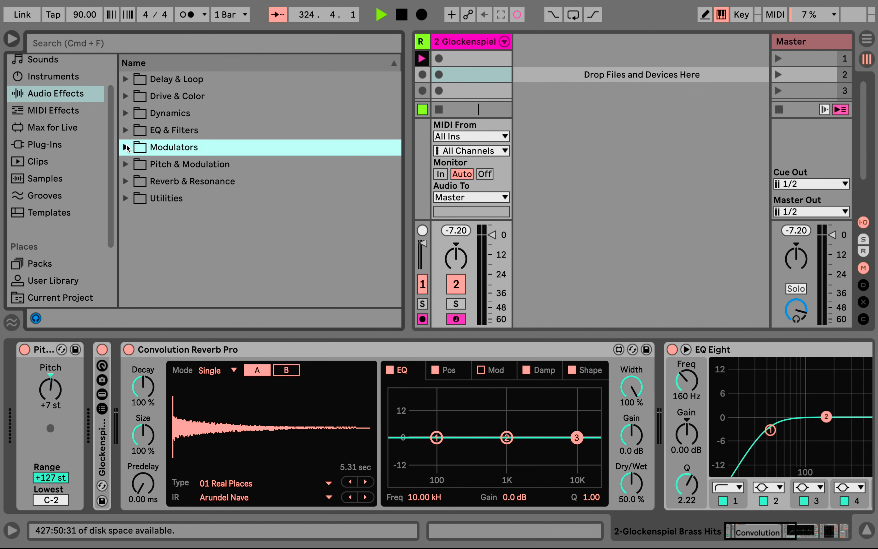
right_click(175, 137)
click(186, 145)
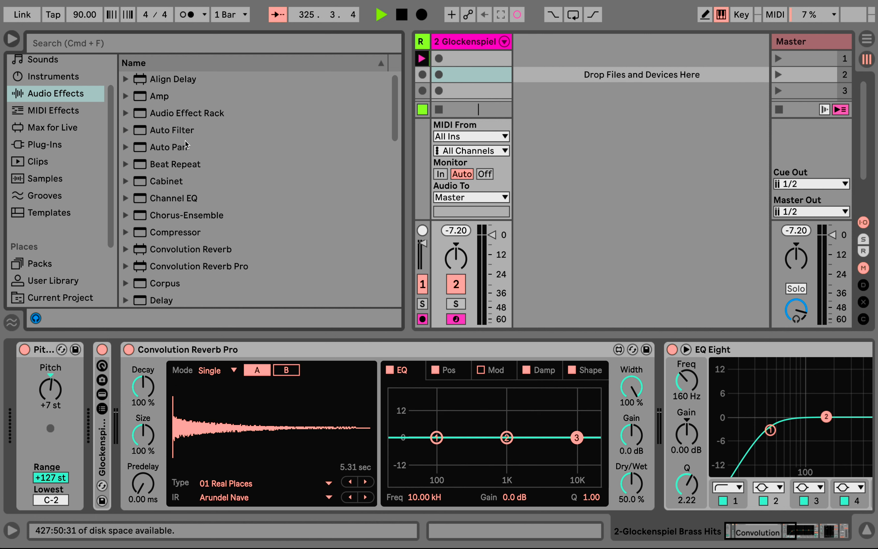
- Look through the MIDI Effects list in the browser
click(72, 111)
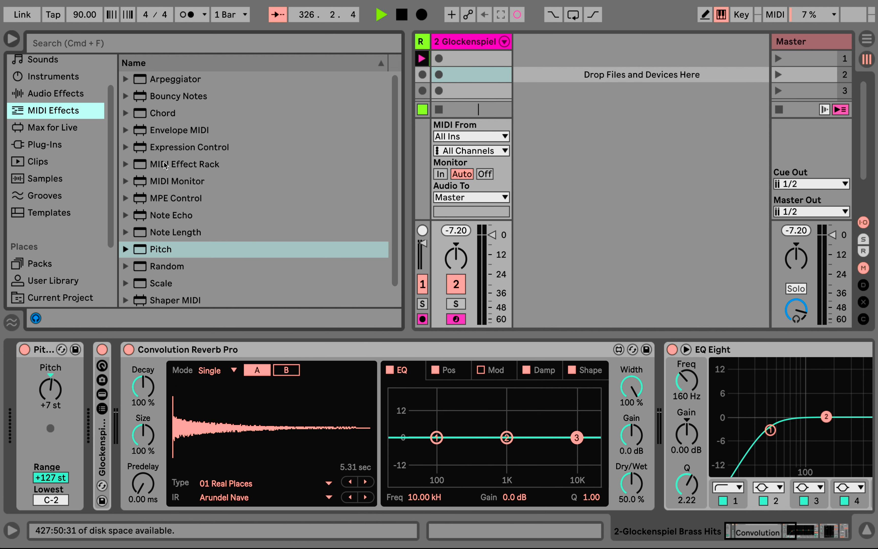
scroll(164, 165, down, 1)
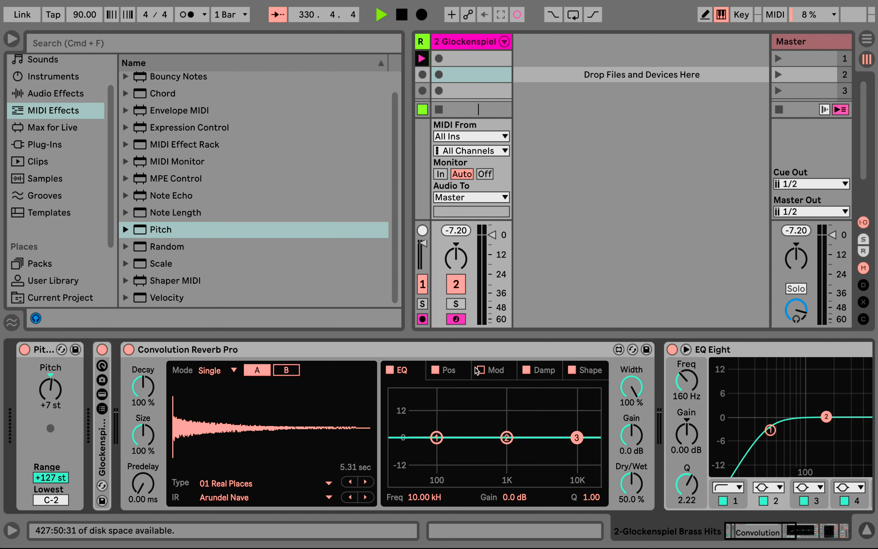
- In Convolution Reverb Pro, lower EQ bands 3 and 1, placing band 1 at 103 Hz and -18 dB, and set Dry/Wet to 60.6 %
drag(577, 438, 568, 478)
drag(432, 443, 448, 479)
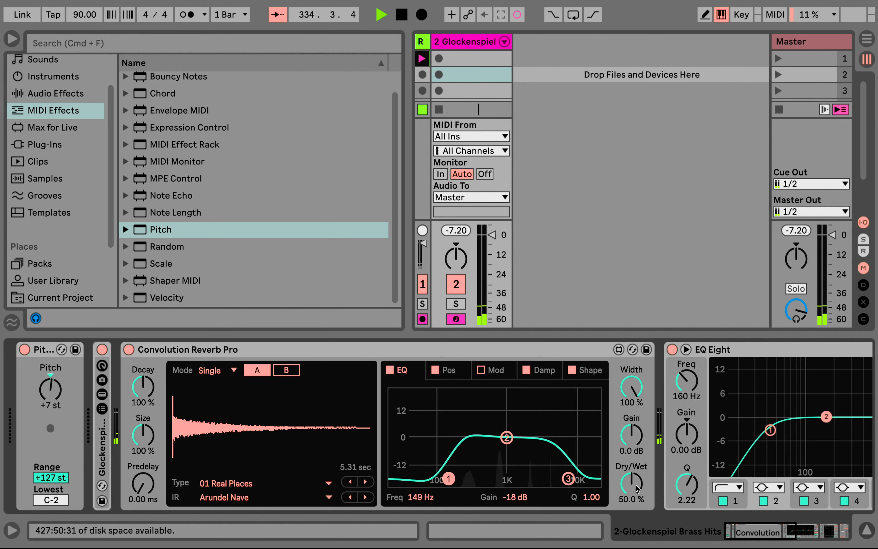
drag(628, 479, 628, 449)
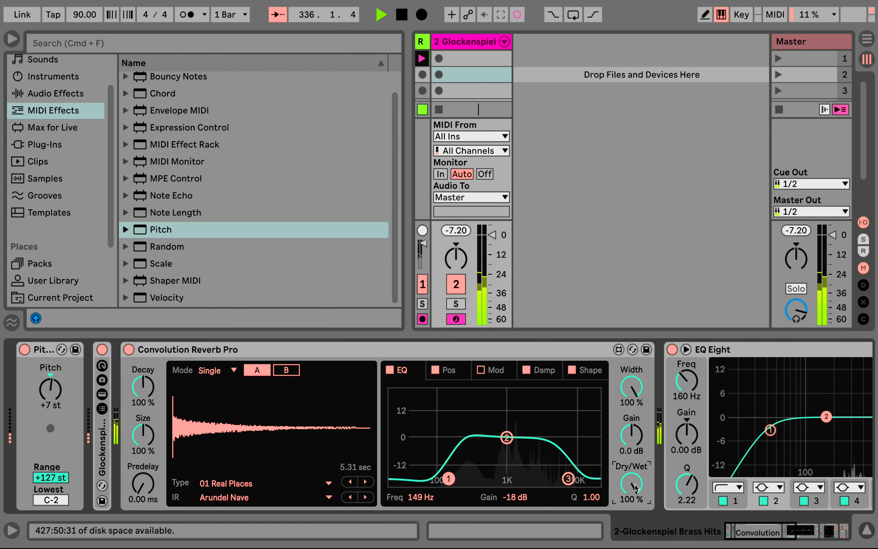
drag(636, 488, 635, 509)
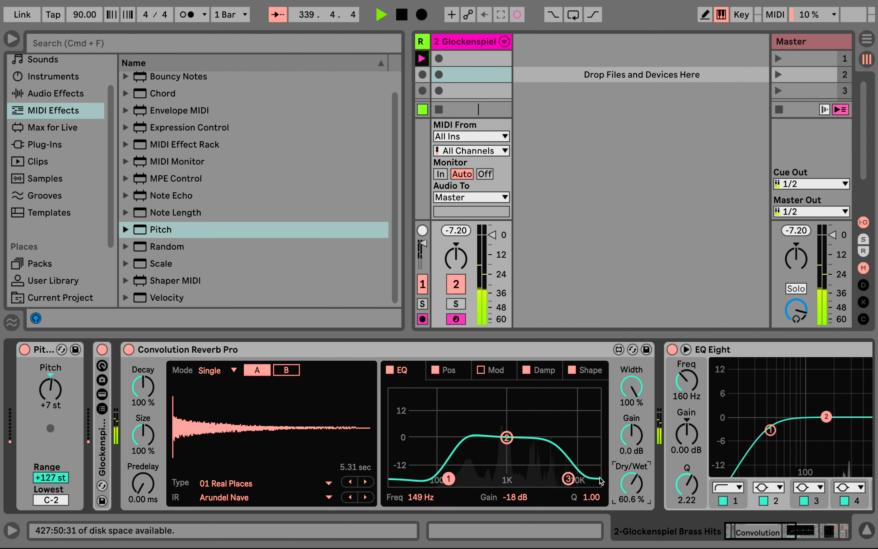
mouse_move(452, 480)
mouse_down()
mouse_move(432, 480)
mouse_move(442, 481)
mouse_up()
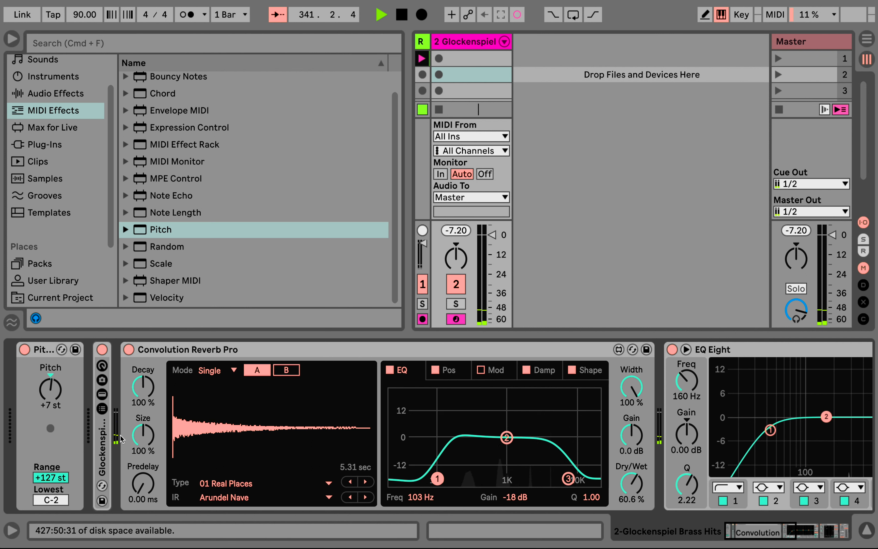
- Replace the Glockenspiel Brass Hits rack with Orchestral Mallets' Glockenspiel.adg, and swap that for Glockenspiel Plastic Hits.adg
double_click(102, 437)
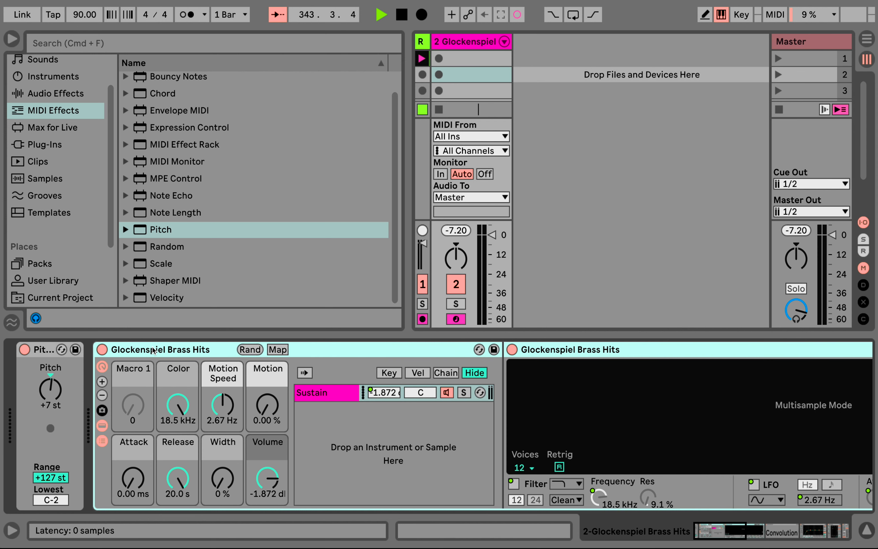
key(Delete)
click(51, 280)
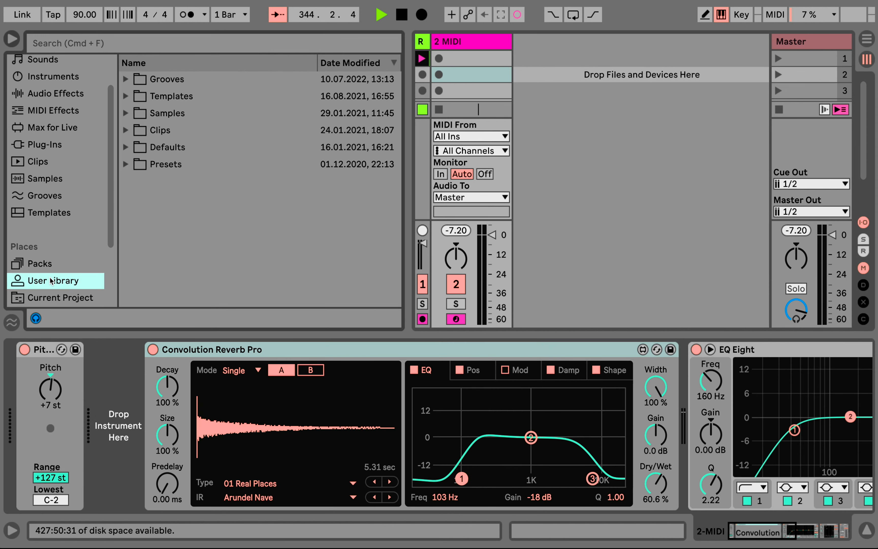
click(48, 264)
click(147, 178)
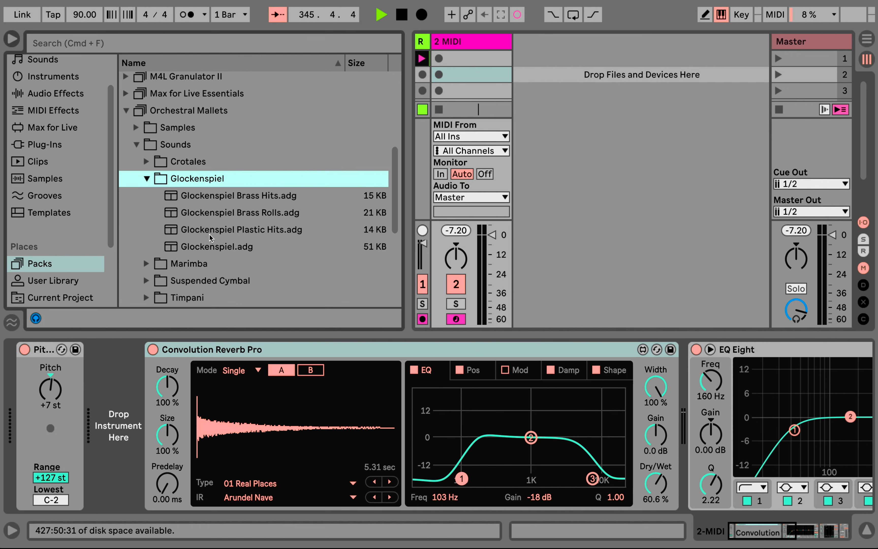
drag(199, 246, 133, 380)
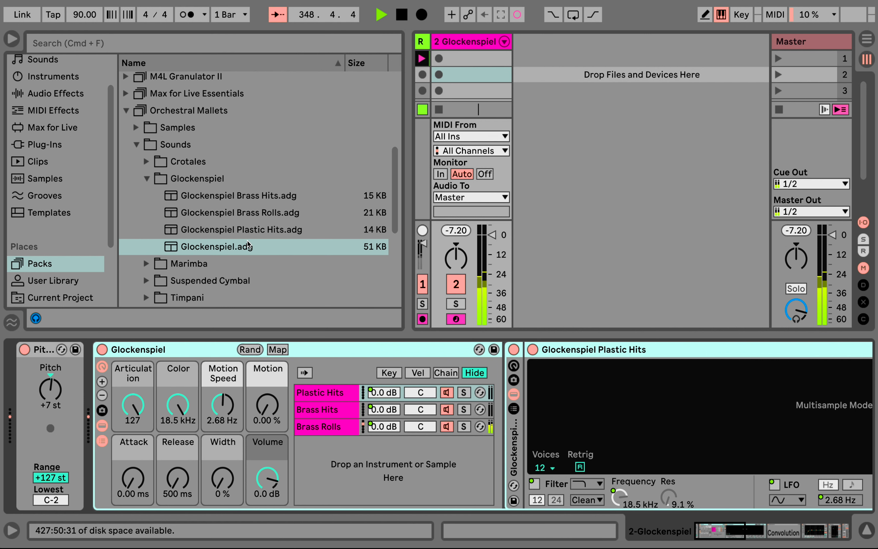
click(248, 230)
double_click(247, 230)
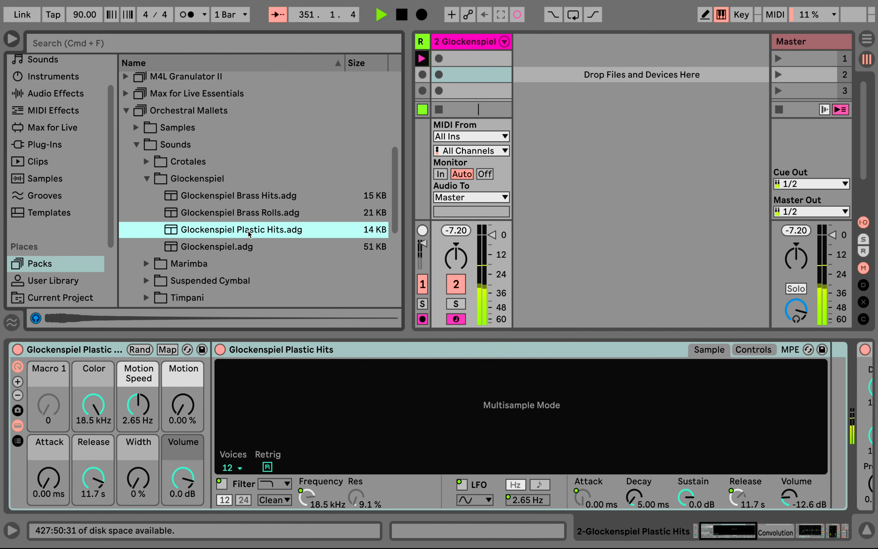
- Add the Delay audio effect after the Limiter and set its filter to about 966 Hz with a width of 4.30
click(126, 110)
scroll(77, 127, up, 3)
click(64, 137)
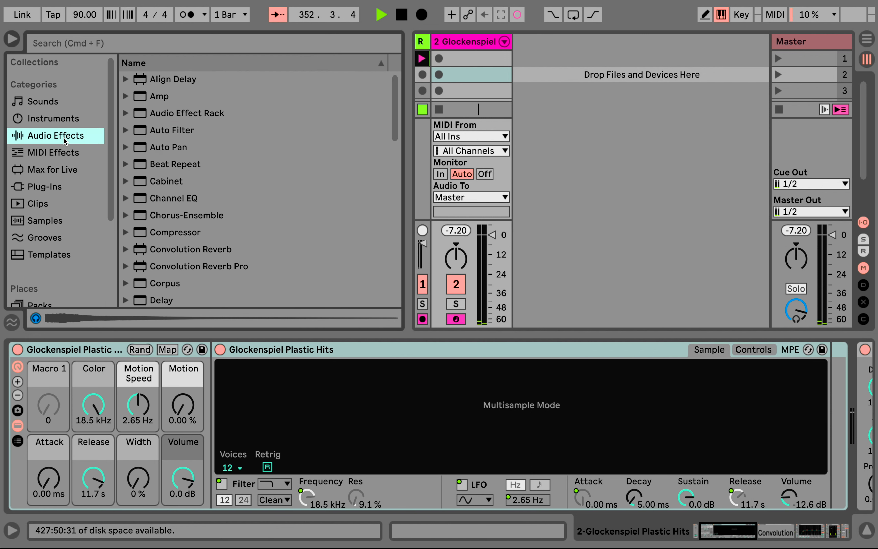
scroll(165, 216, down, 3)
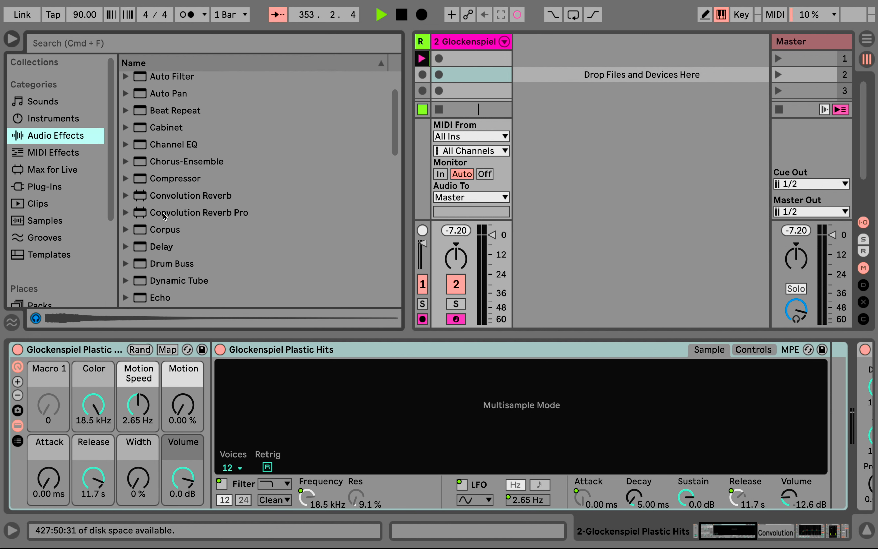
double_click(161, 246)
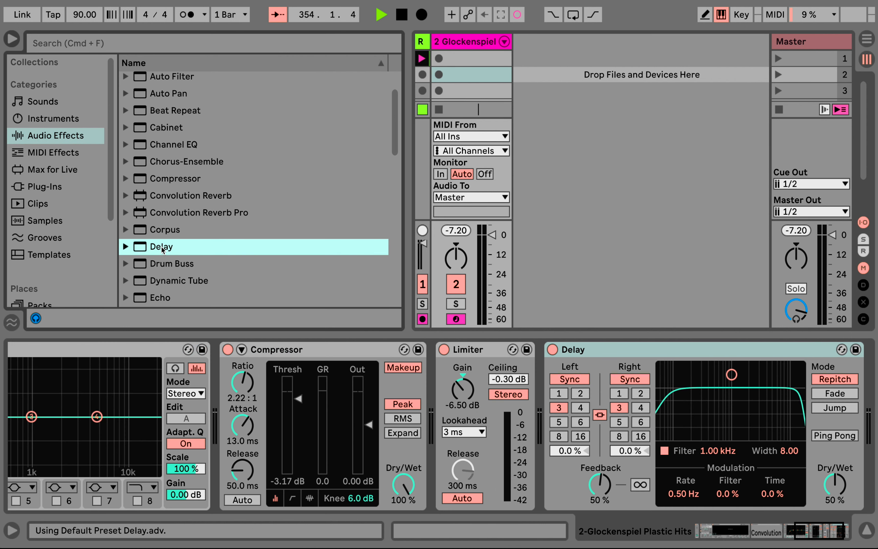
drag(724, 388, 731, 406)
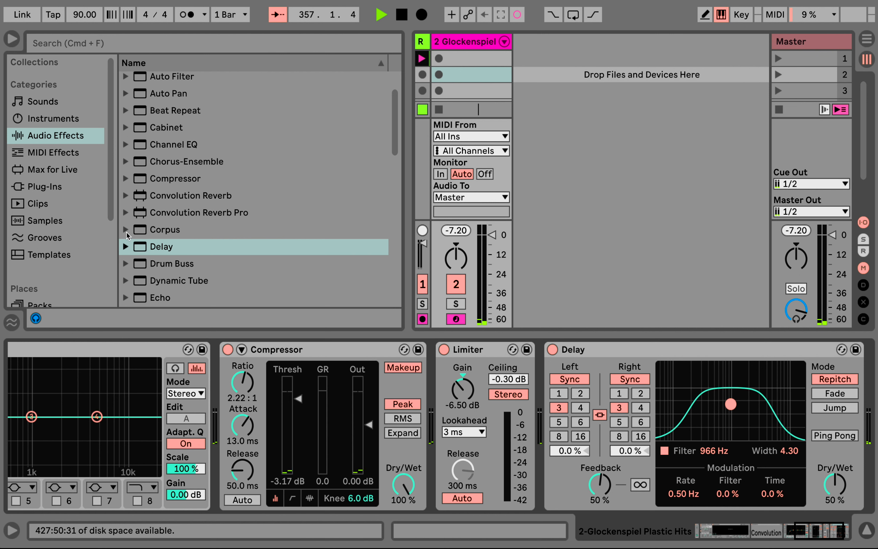
- Insert the Shifter audio effect between the Limiter and the Delay, and set its Coarse pitch to -24 st
scroll(180, 214, up, 1)
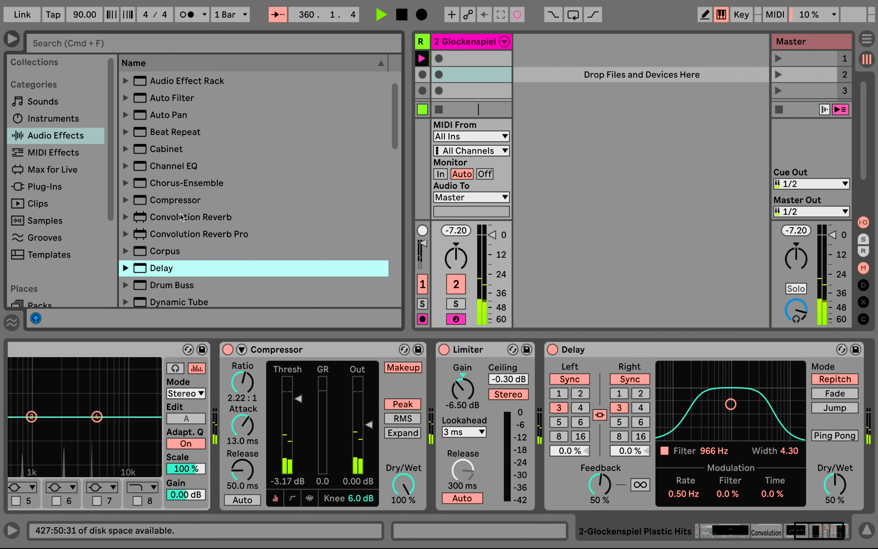
scroll(180, 215, down, 10)
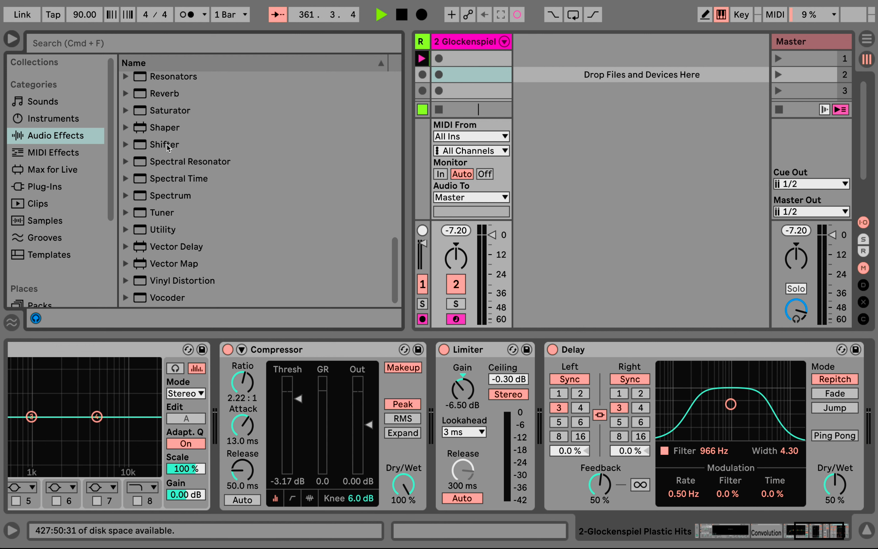
drag(165, 146, 531, 395)
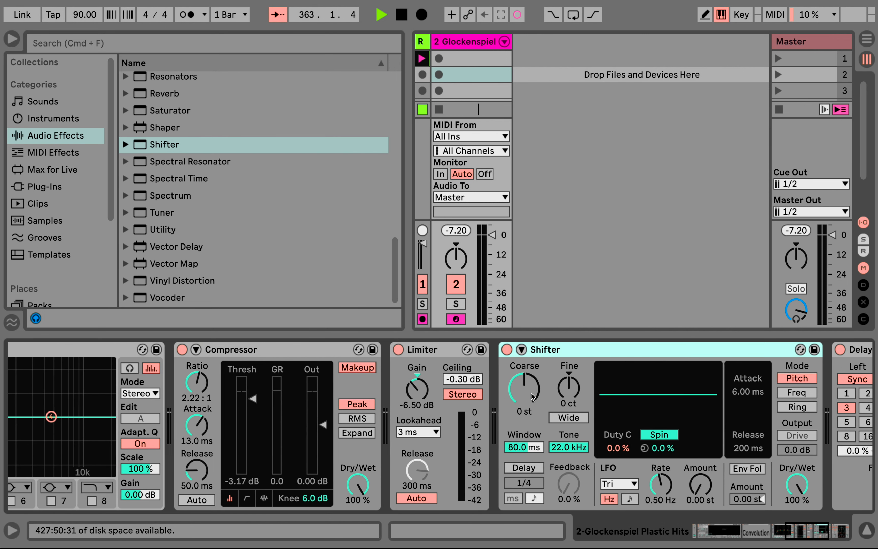
drag(532, 396, 531, 465)
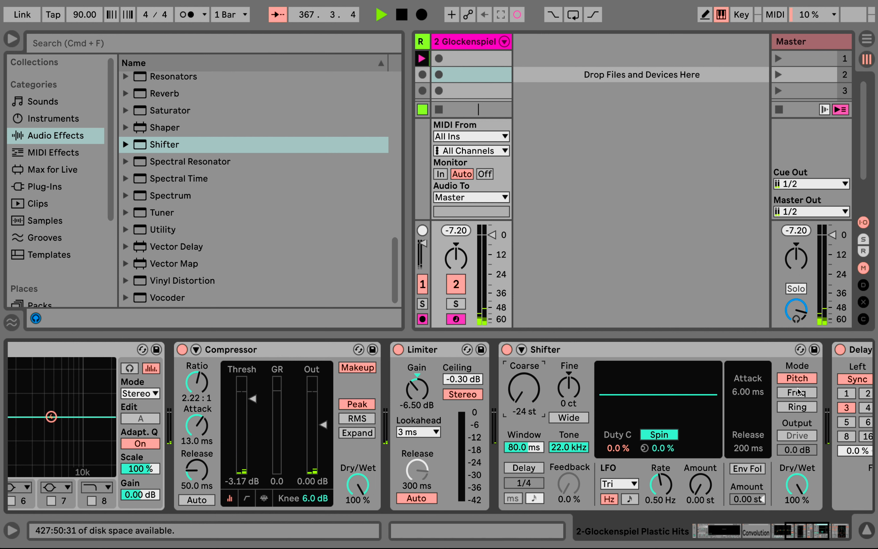
- Try Shifter's Freq mode with Coarse at -4.36 kHz, and its Ring mode with Coarse at 302 Hz
click(788, 393)
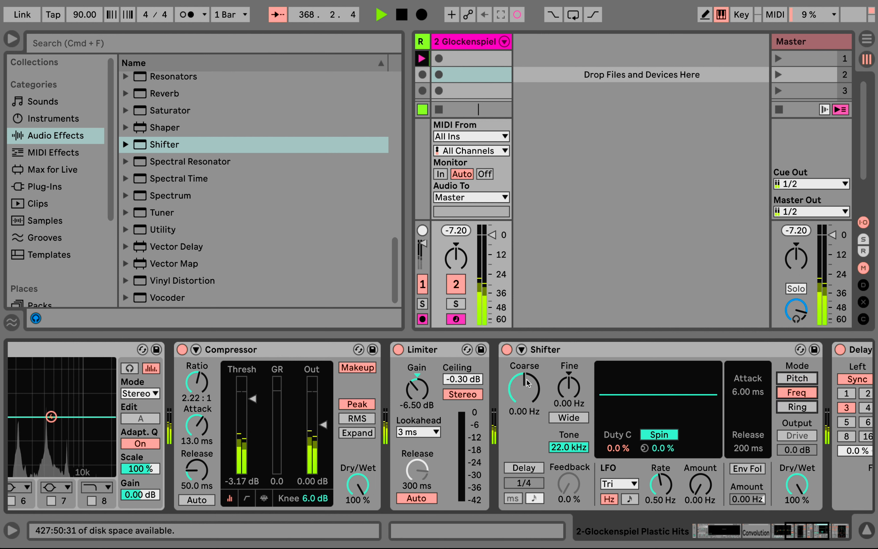
drag(524, 389, 524, 432)
click(801, 415)
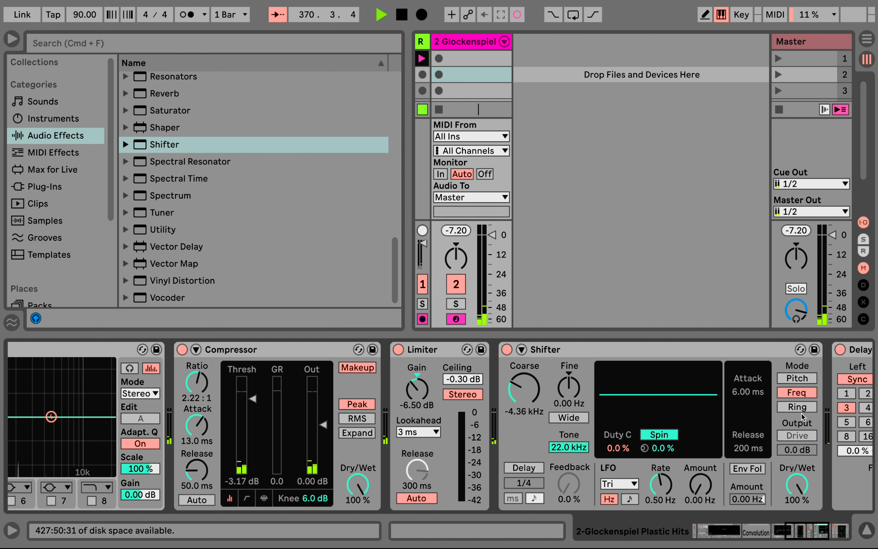
click(791, 410)
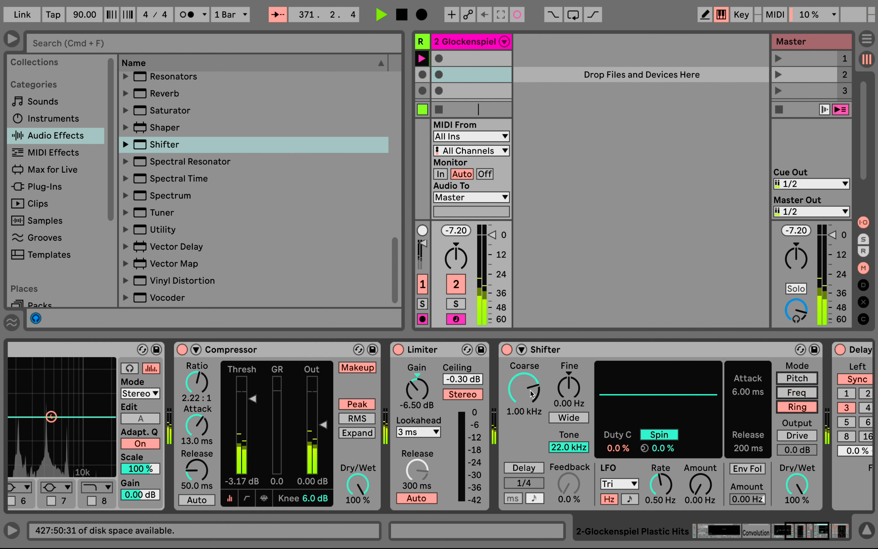
drag(524, 392, 531, 403)
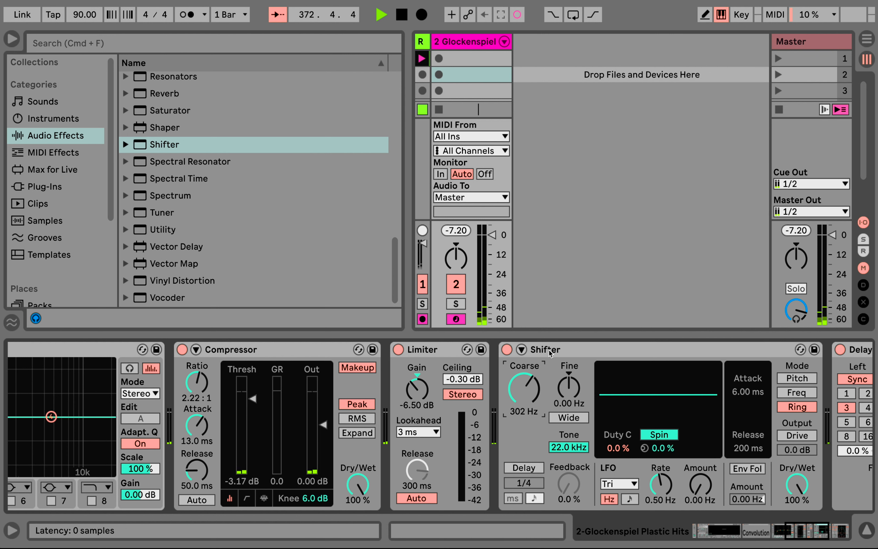
- Delete the Glockenspiel track and show the installed Packs in the browser
click(461, 45)
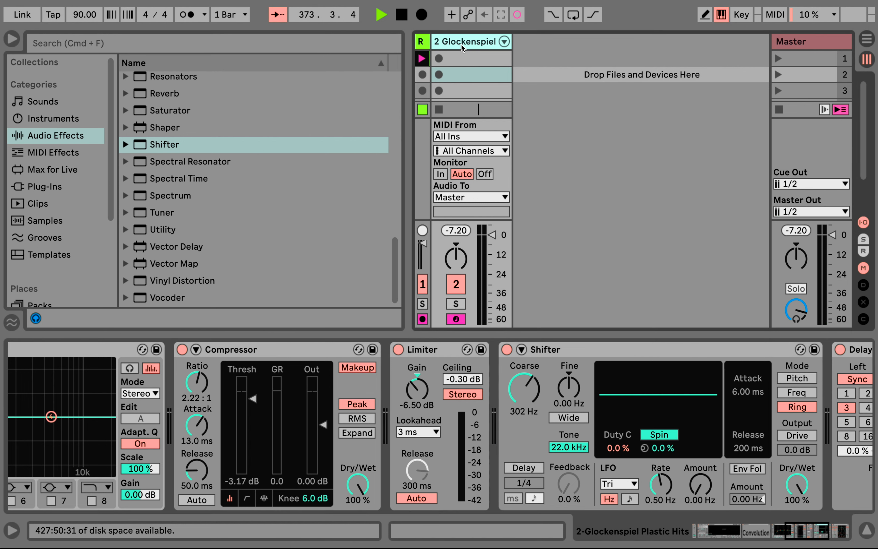
key(Delete)
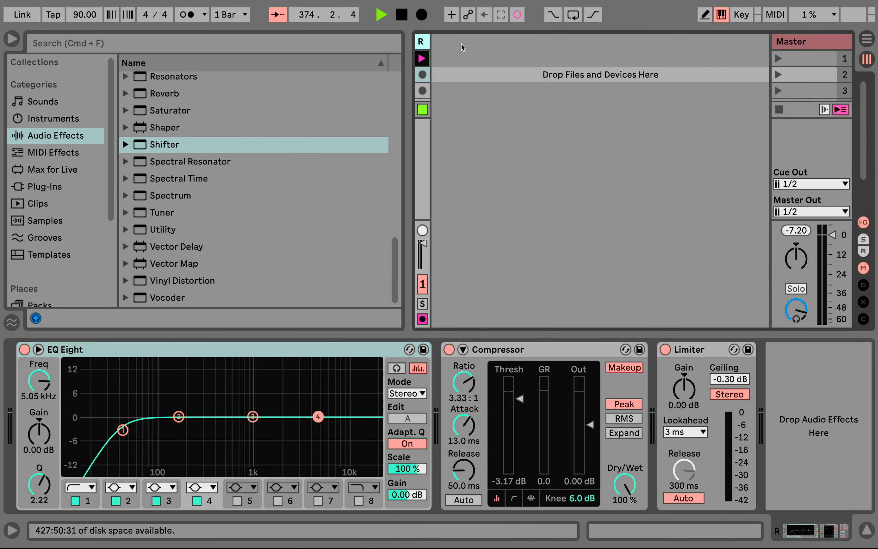
scroll(27, 150, down, 5)
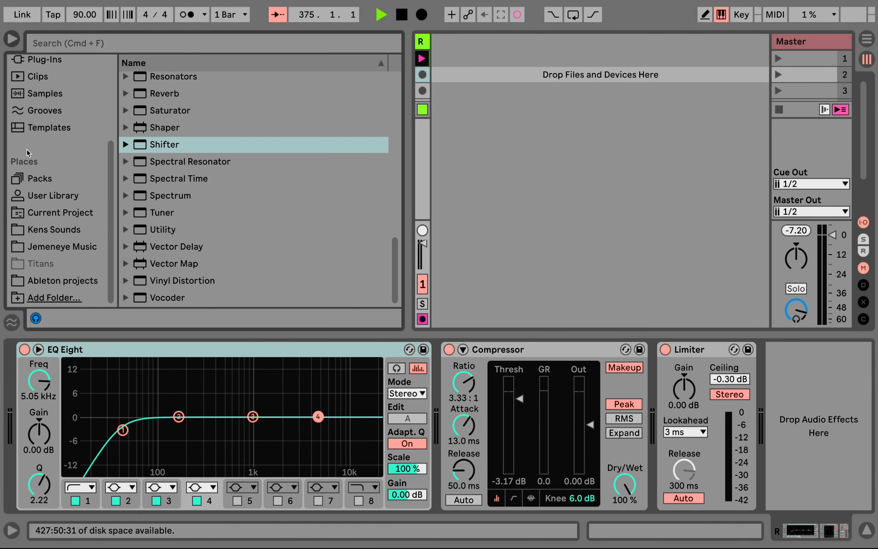
click(34, 178)
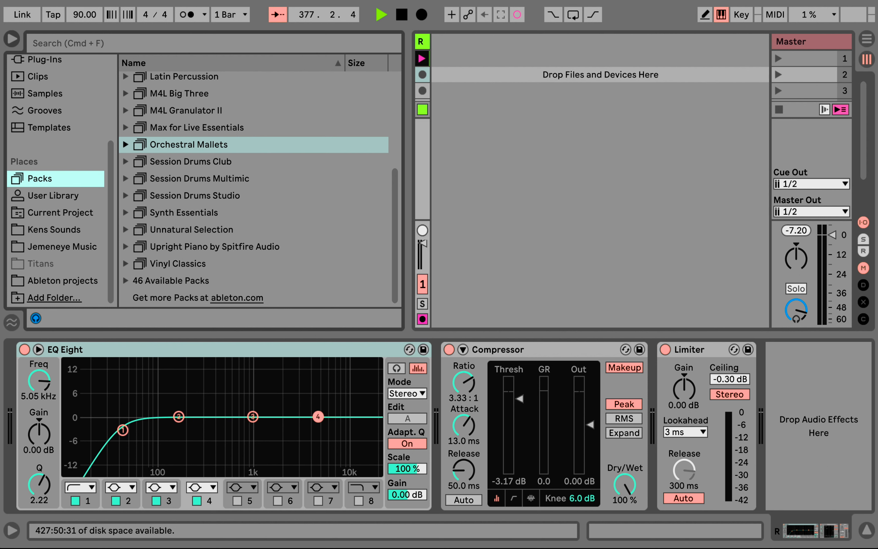
- View the folders inside the M4L Big Three pack and collapse it again
scroll(180, 154, up, 5)
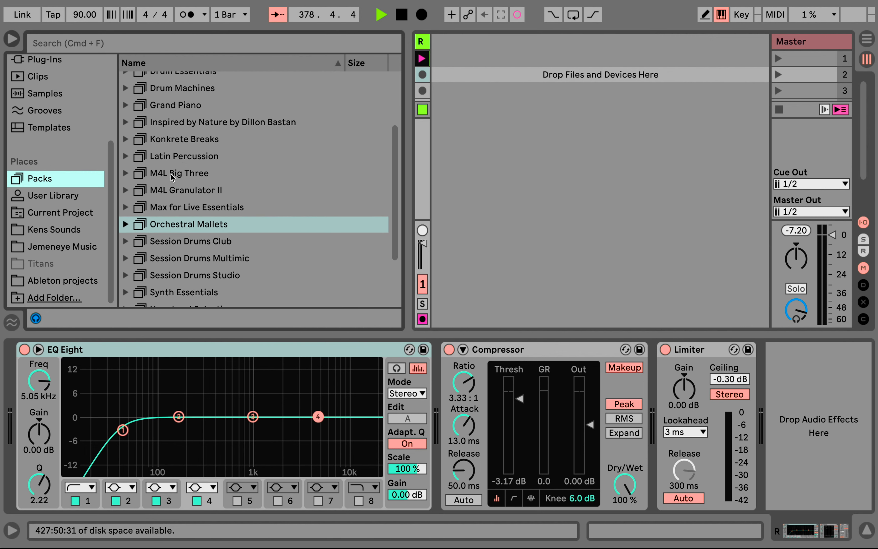
click(127, 173)
scroll(126, 173, down, 1)
click(221, 175)
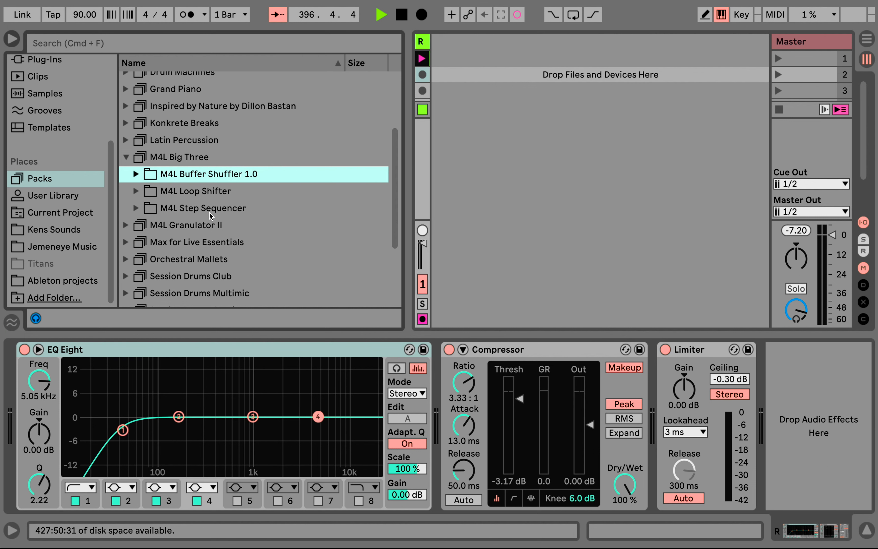
click(127, 157)
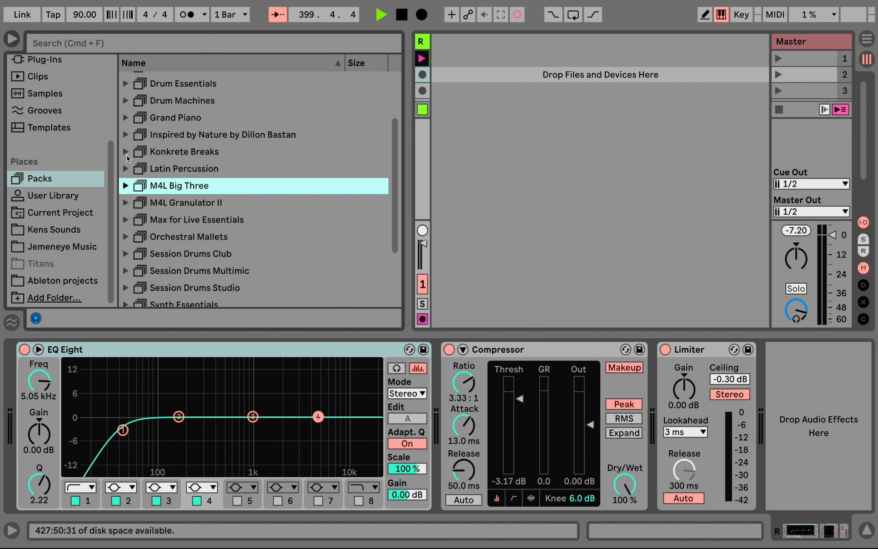
- View the contents of the Latin Percussion pack, including its Drums folder, and collapse it again
click(169, 169)
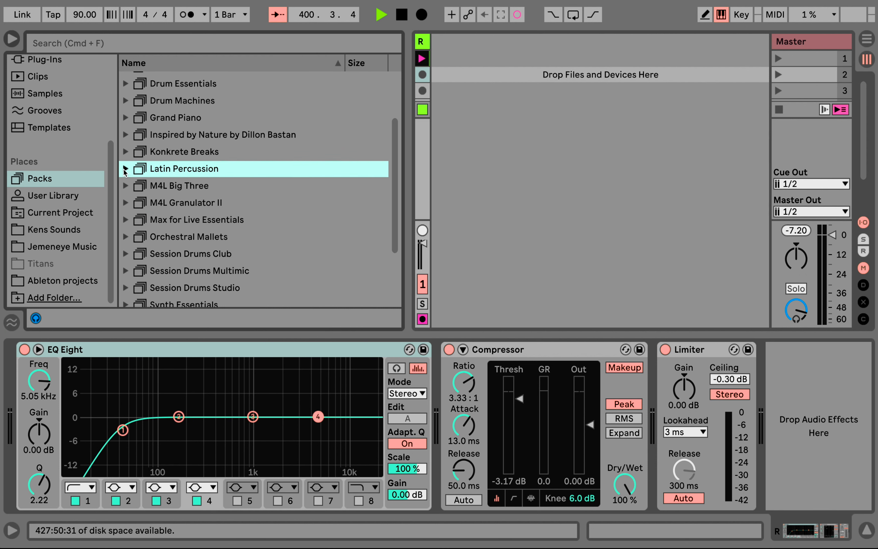
click(126, 169)
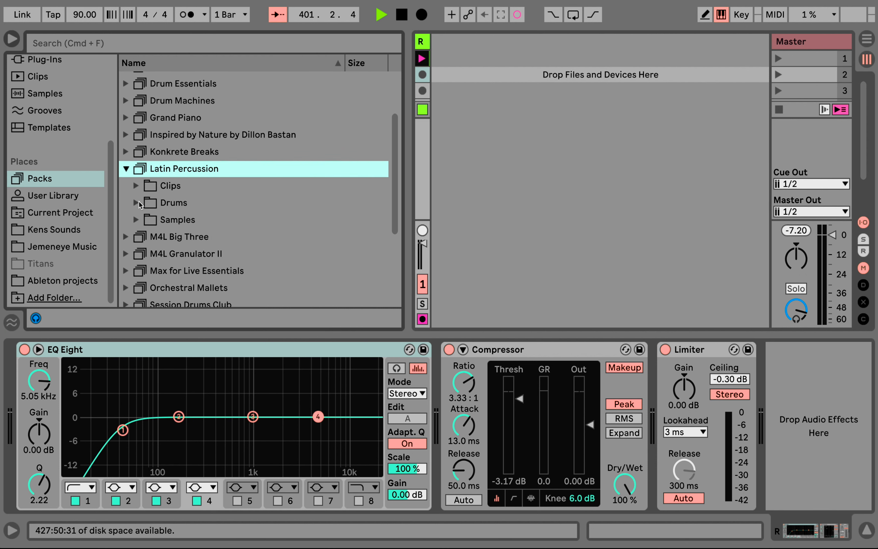
click(136, 203)
click(136, 202)
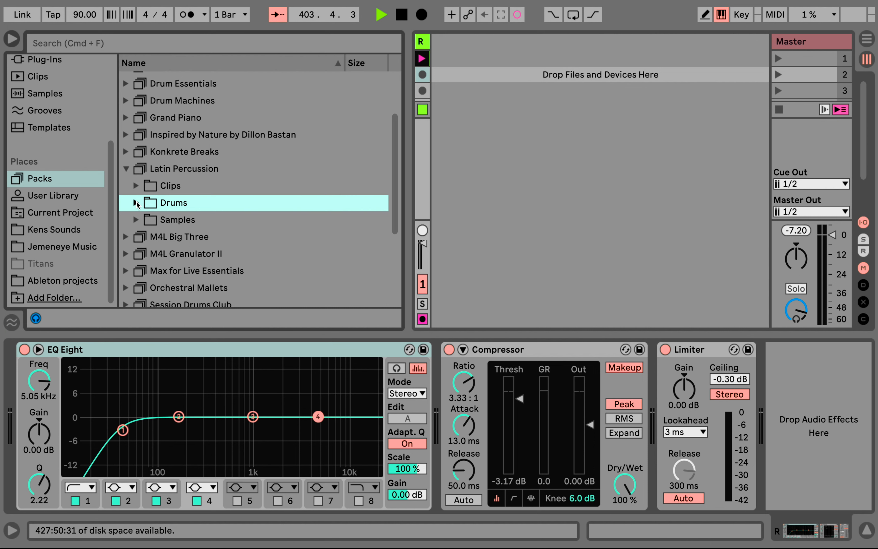
click(126, 168)
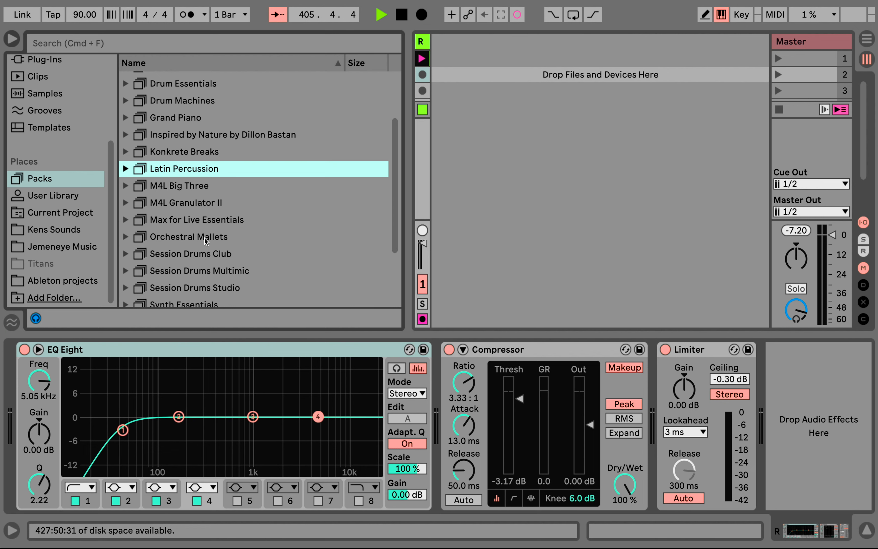
- Expand the list of available packs and look through the packs offered for download
scroll(205, 238, down, 5)
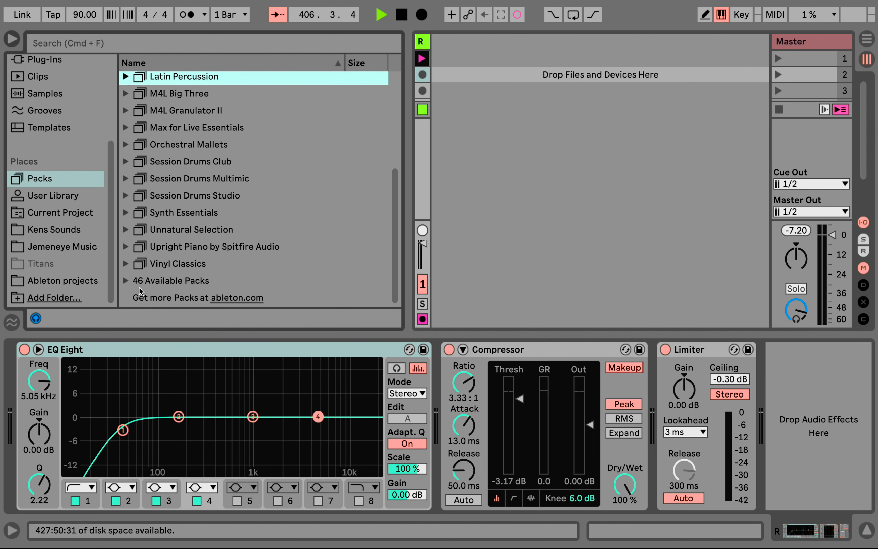
click(126, 280)
scroll(125, 282, down, 6)
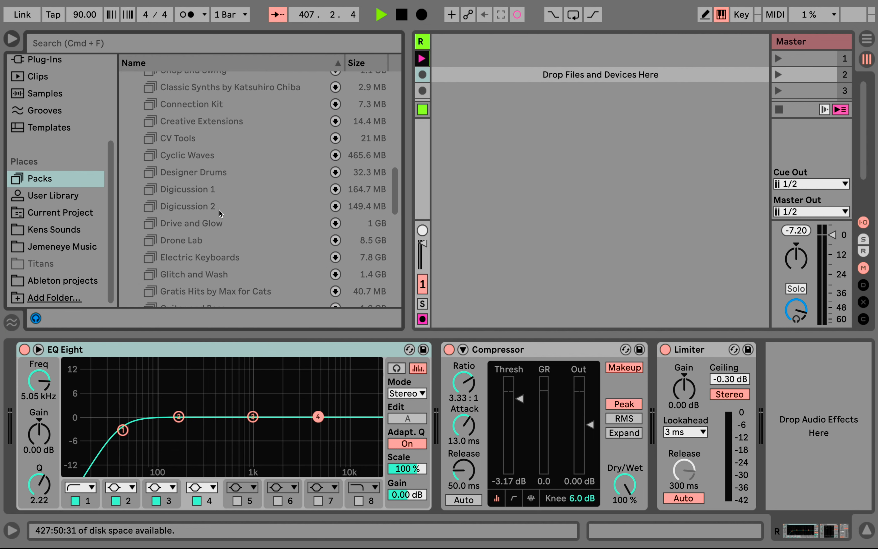
scroll(218, 210, down, 6)
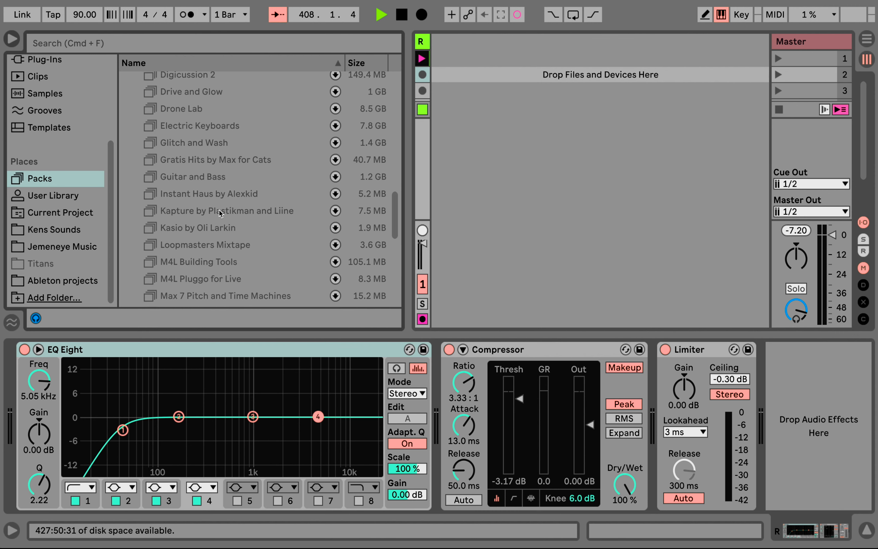
- Look through the remaining packs offered for download, collapse the available packs list and return to the start of the installed packs
scroll(219, 210, down, 9)
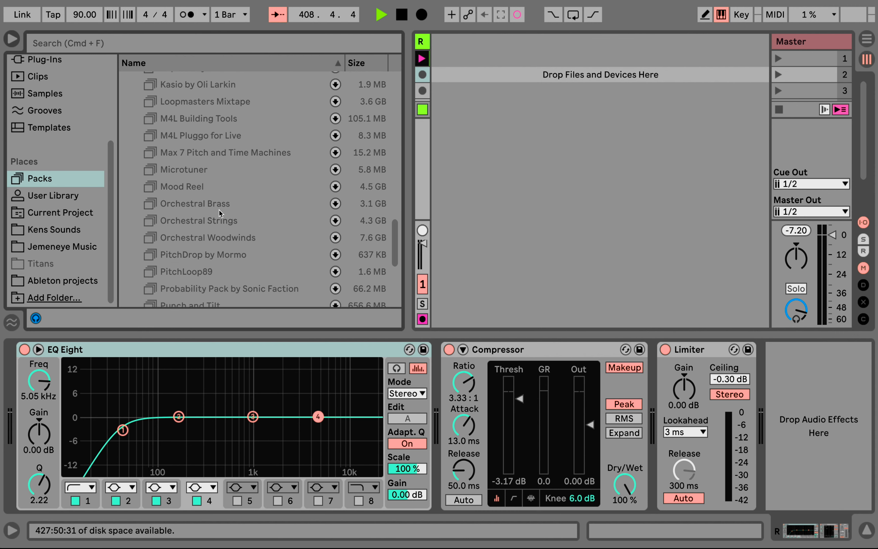
scroll(219, 210, down, 2)
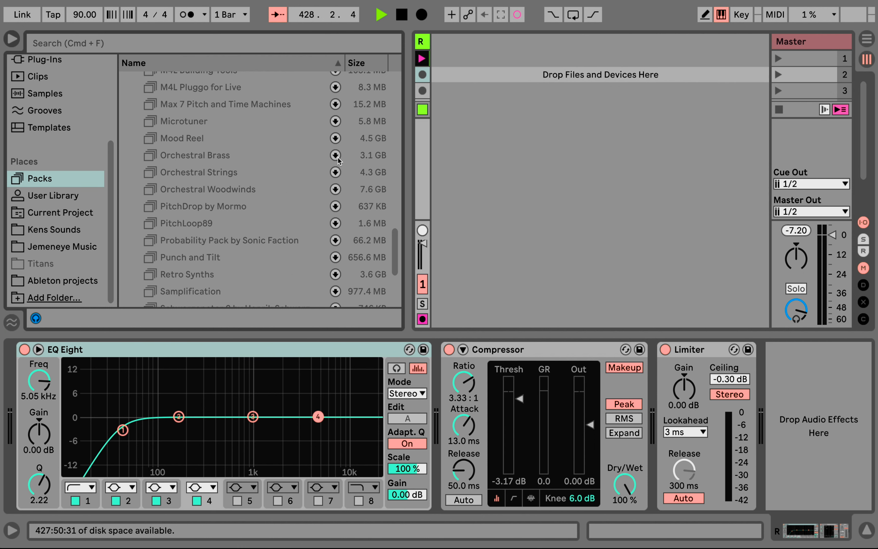
scroll(338, 160, down, 1)
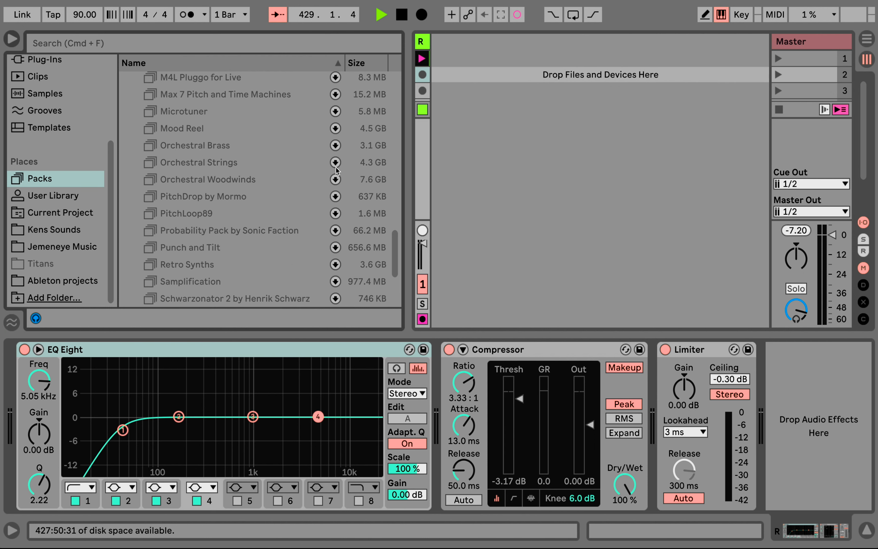
scroll(336, 188, down, 5)
scroll(337, 188, up, 20)
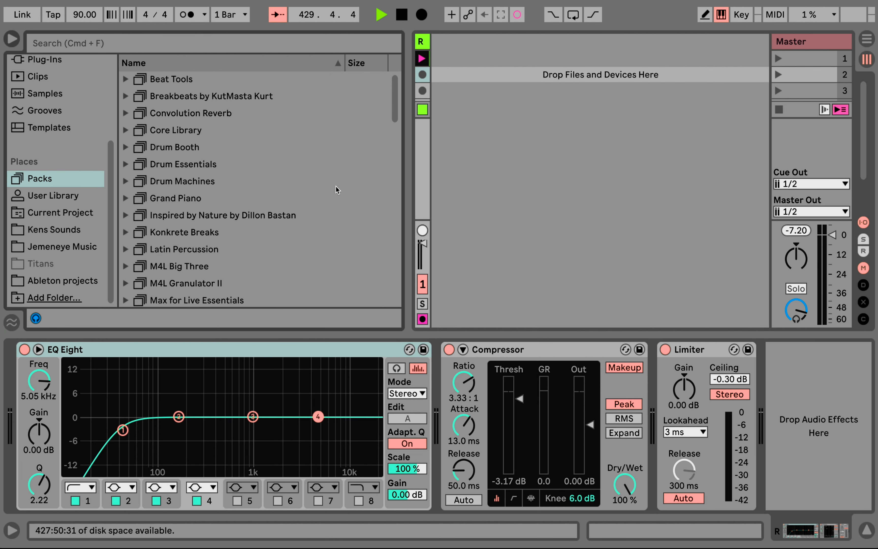
scroll(336, 188, down, 5)
click(126, 269)
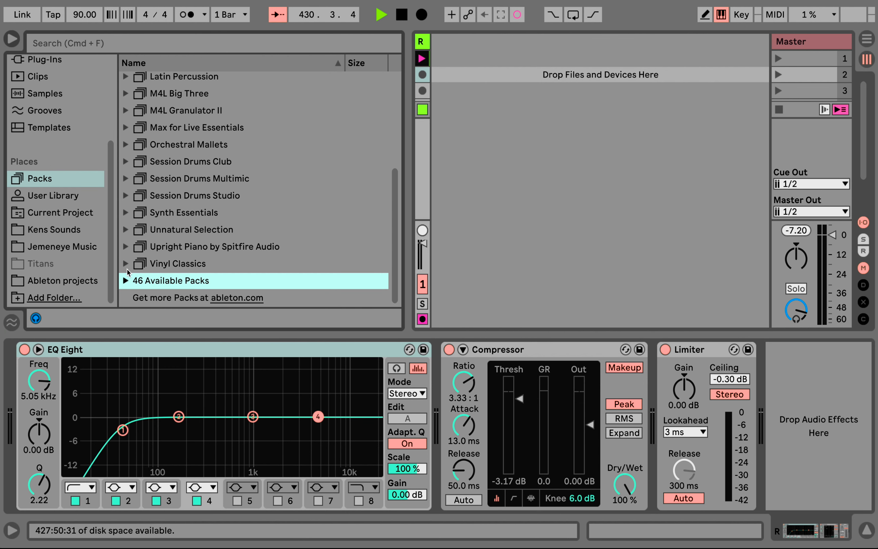
scroll(127, 270, up, 10)
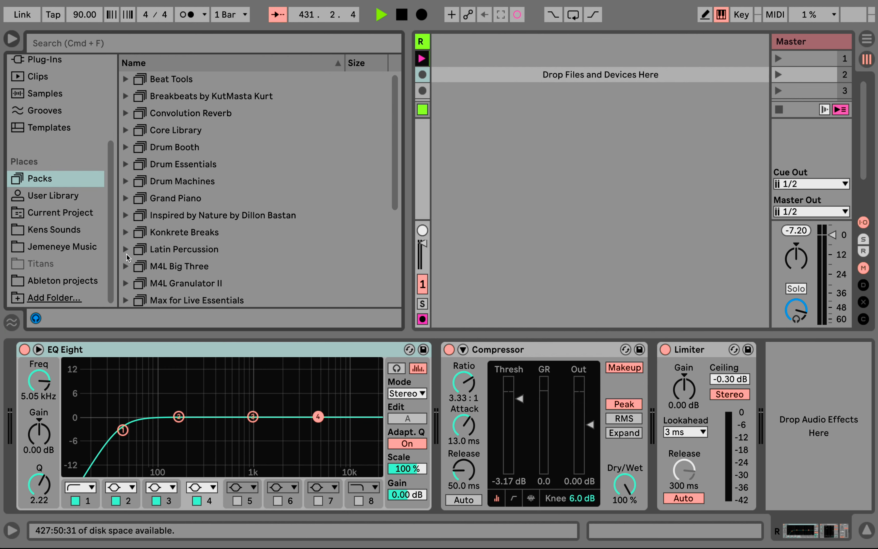
- Expand the Latin Percussion pack's Drums folder and load the Bossa Nova kit into the session as a new track
click(126, 254)
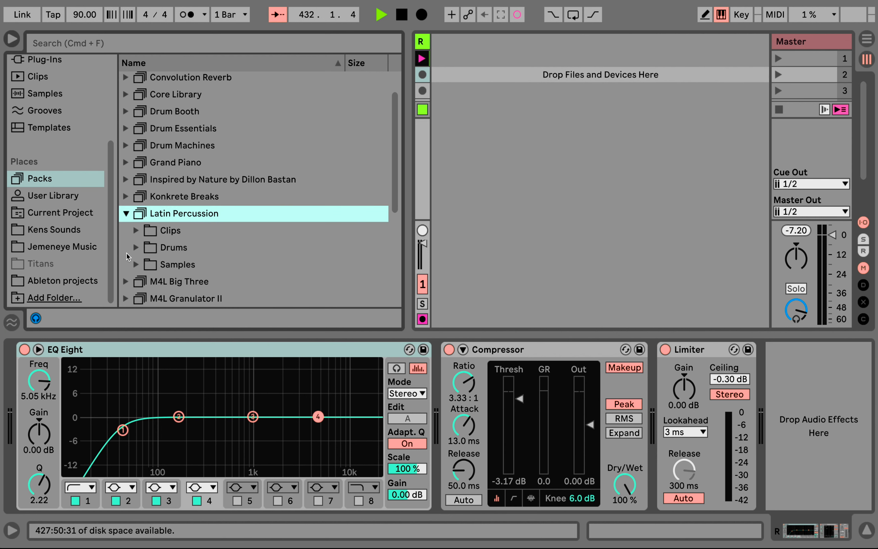
scroll(127, 257, up, 2)
scroll(128, 256, down, 2)
scroll(134, 247, down, 1)
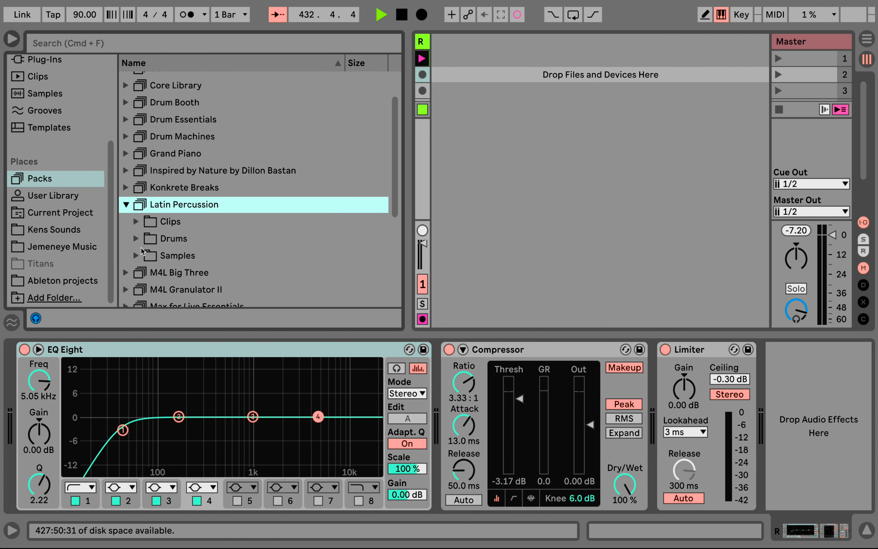
click(136, 228)
scroll(149, 218, down, 3)
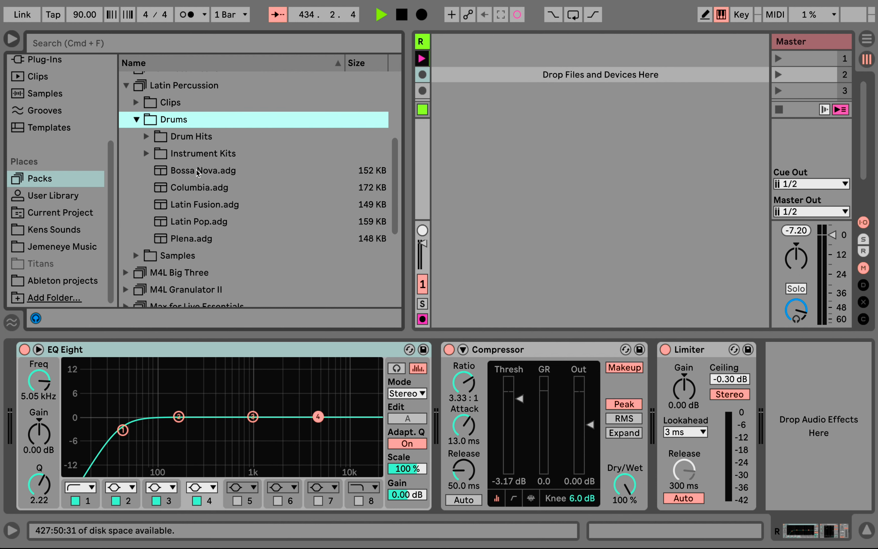
drag(196, 170, 492, 88)
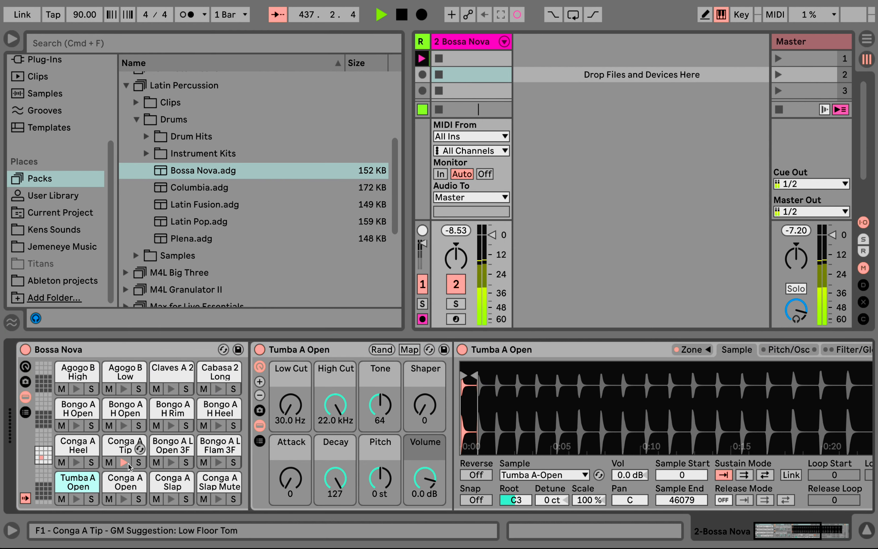
- Create a one-bar MIDI clip on the Bossa Nova track, draw a Tumba A Open note at 1.1.1 and launch the clip
double_click(496, 78)
scroll(454, 426, down, 4)
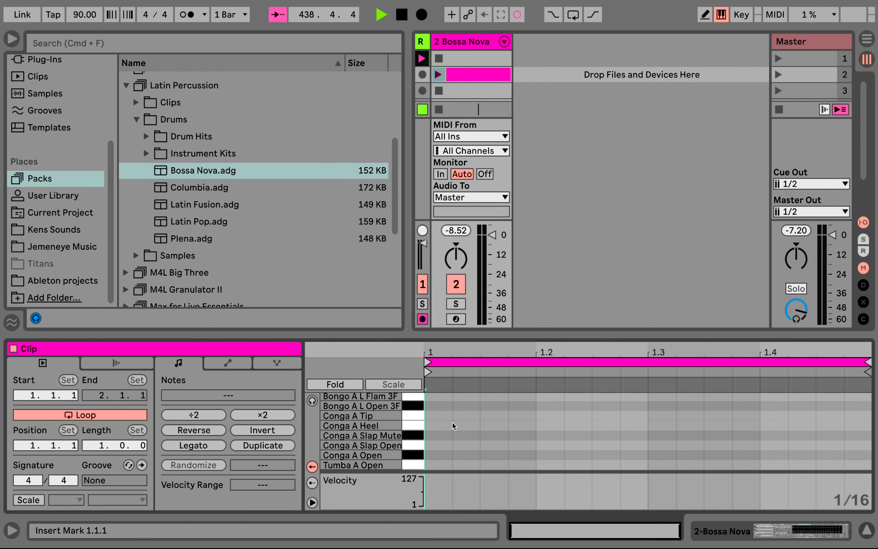
key(b)
click(450, 460)
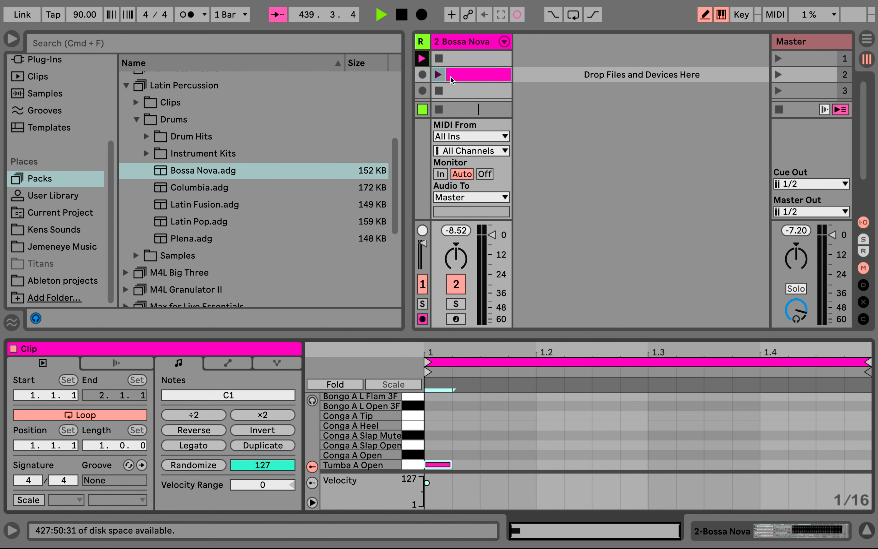
click(444, 77)
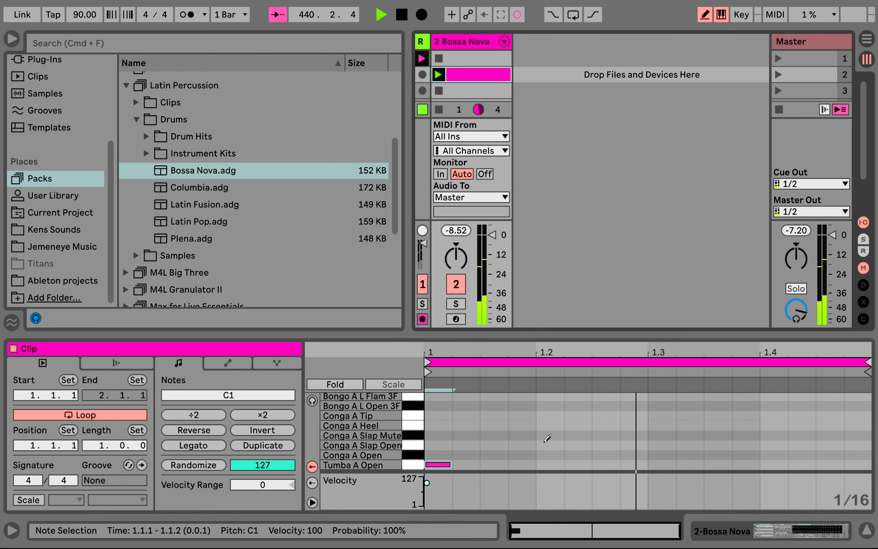
- Draw Conga A Slap Mute at 1.2, Conga A Slap Open at 1.4, and Tumba A Open notes at 1.2.3 and 1.3.2
drag(550, 435, 580, 434)
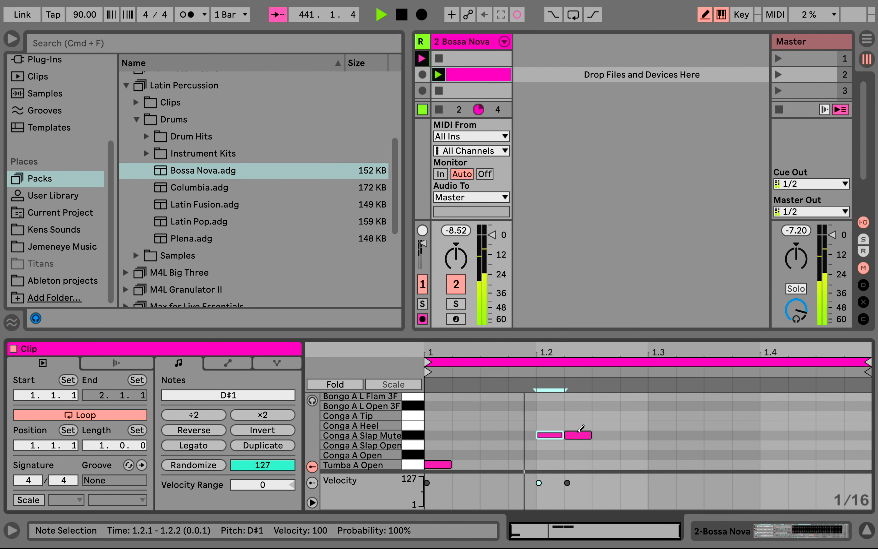
click(580, 435)
click(773, 444)
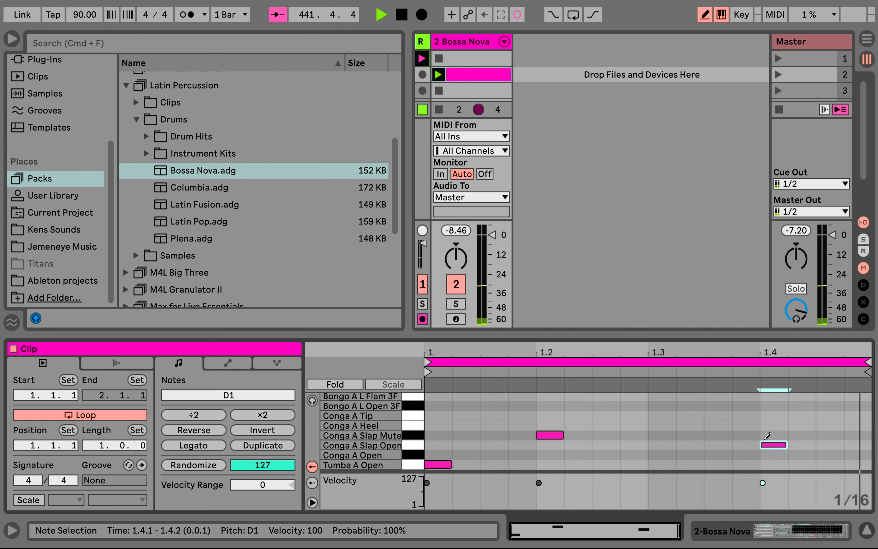
click(606, 464)
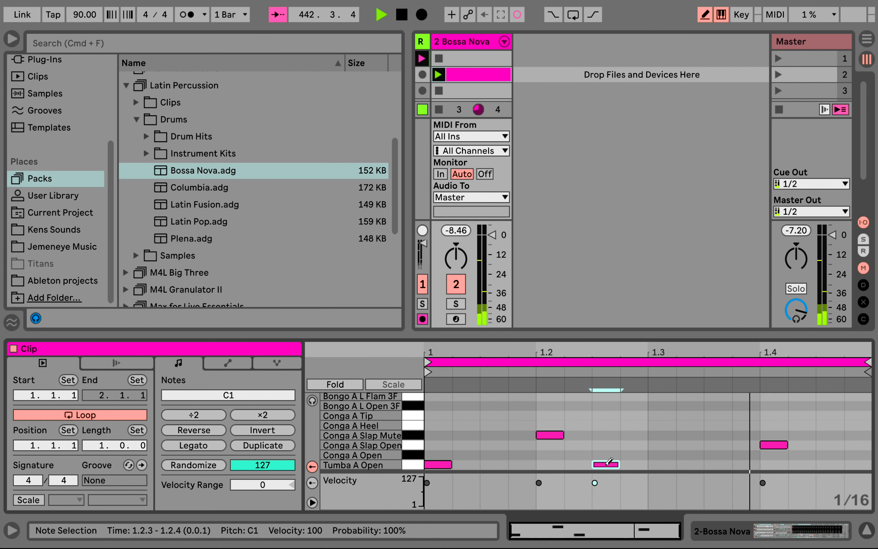
click(689, 464)
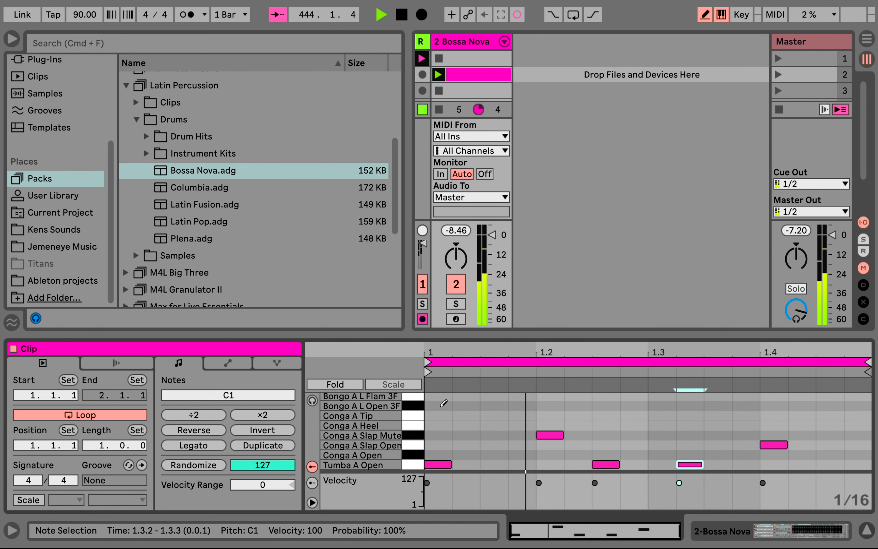
- Draw a 1/16 Bongo A H Rim note at 1.1.1 and duplicate it repeatedly through 1.4.3
scroll(443, 403, up, 3)
scroll(442, 405, up, 2)
click(439, 412)
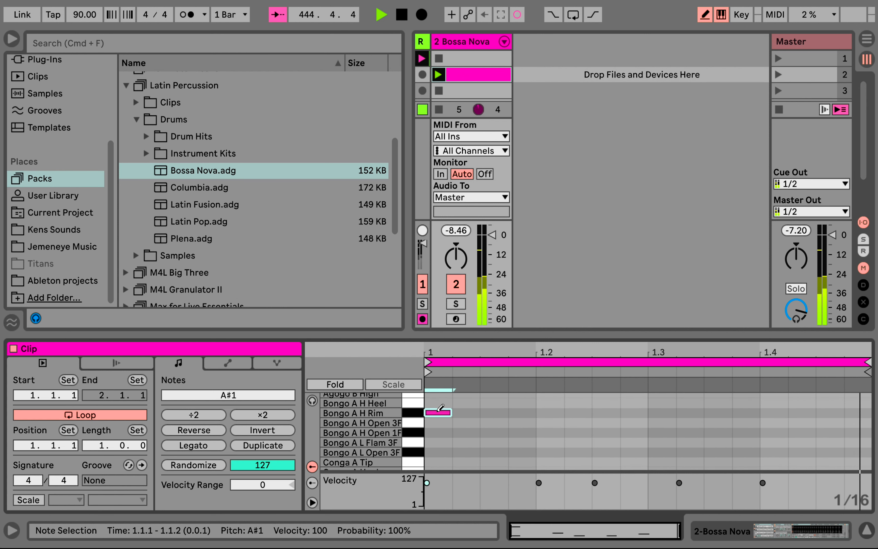
key(super+d)
key(super+d)
key(super+d)
key(super+d)
key(super+d)
key(super+d)
key(super+d)
key(super+d)
key(super+d)
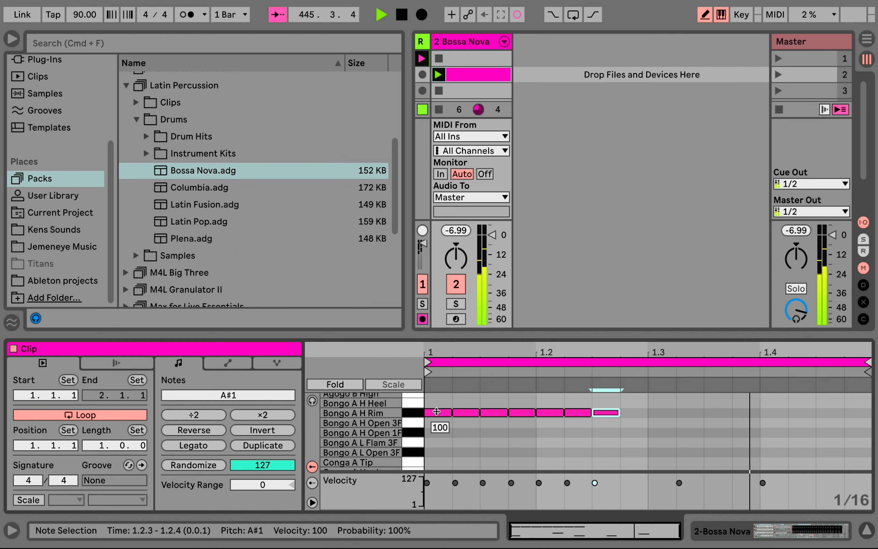
key(super+d)
key(super+d)
key(super+d)
key(super+d)
key(super+d)
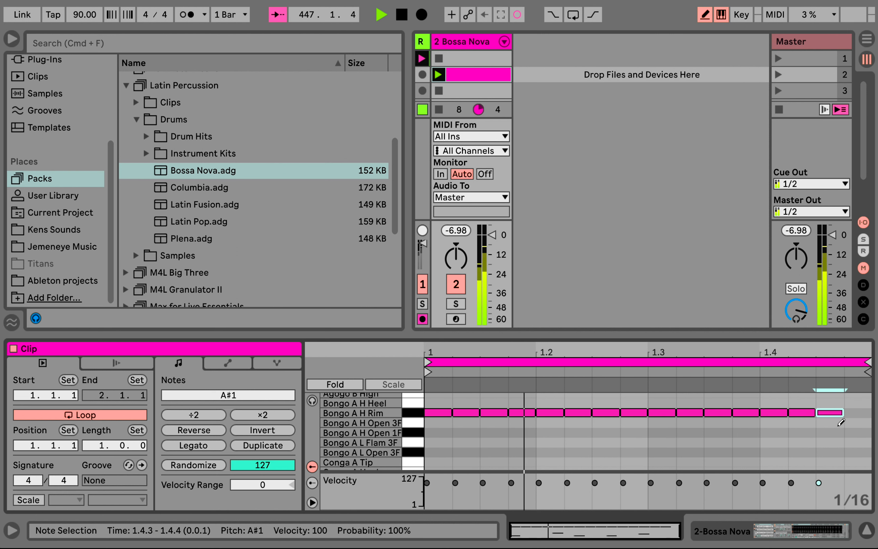
- Add two 1/32 Bongo A H Rim notes at 1.4.4, then duplicate the clip's contents to make it two bars long
key(super+1)
click(850, 413)
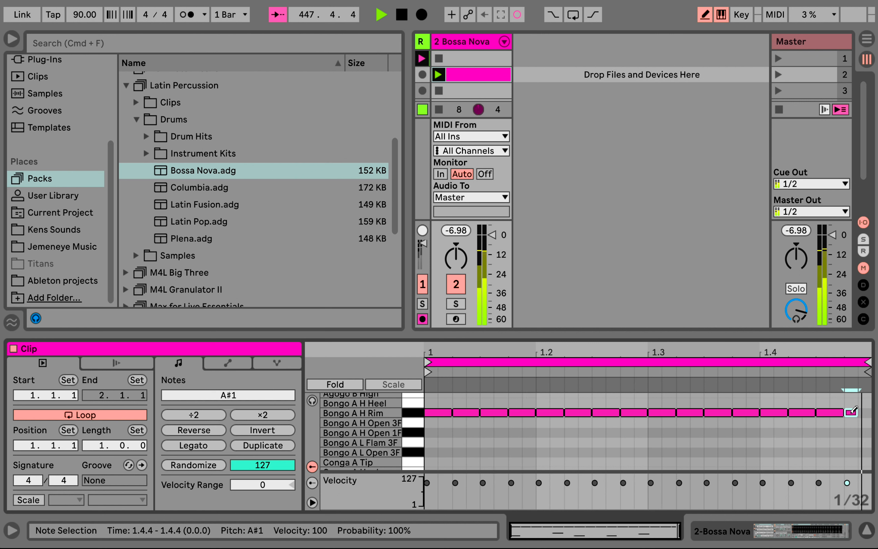
click(865, 412)
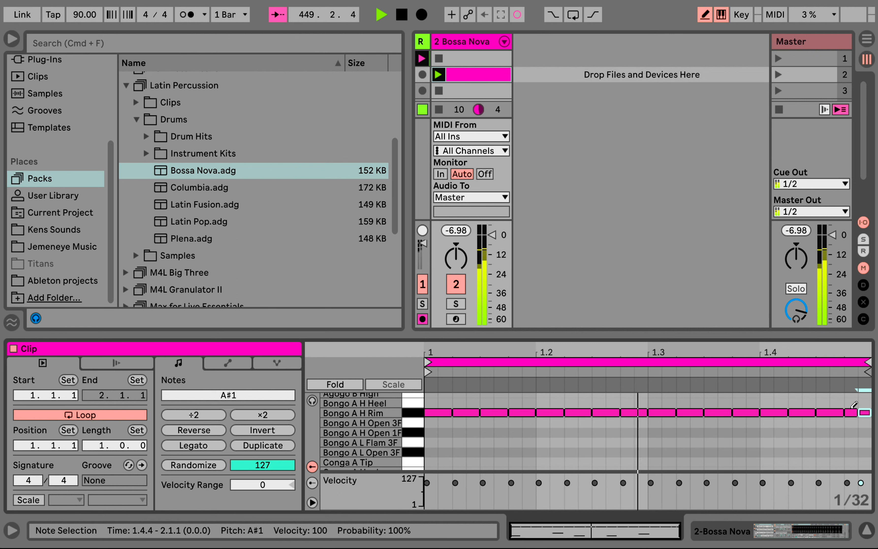
key(b)
click(265, 445)
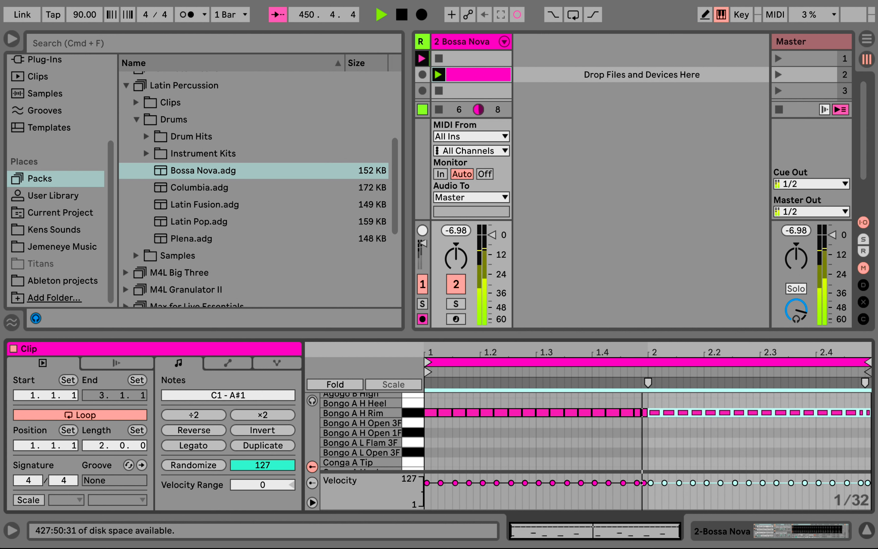
- Replace the first 1/32 Bongo A H Rim note at 2.4.4 with two 1/64 notes
drag(865, 351, 865, 401)
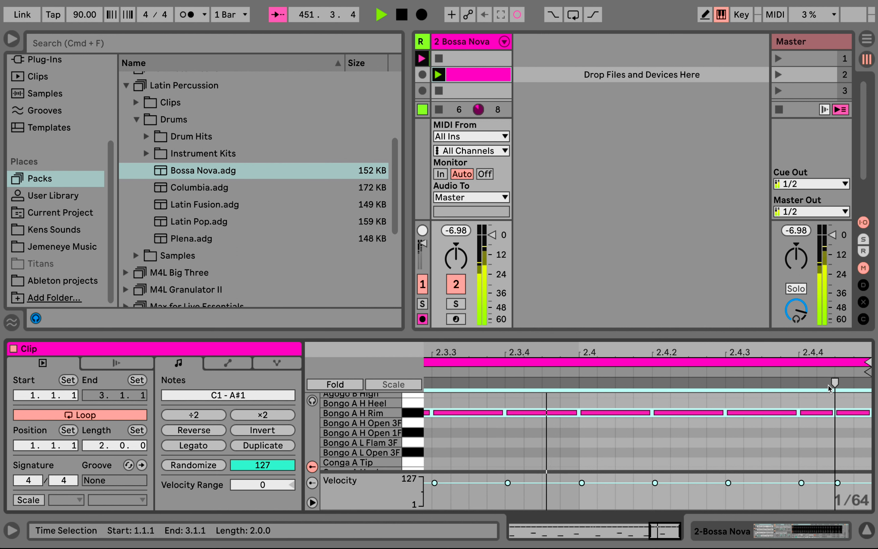
key(b)
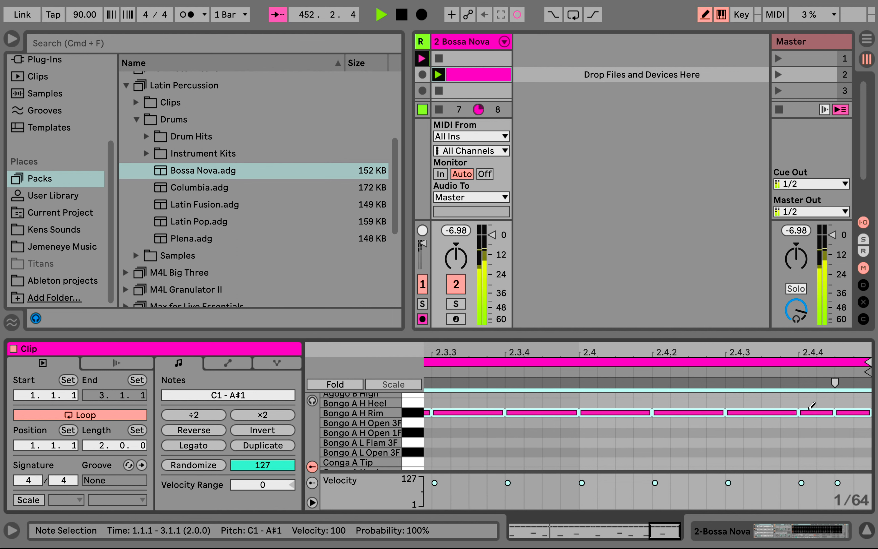
click(808, 410)
click(808, 410)
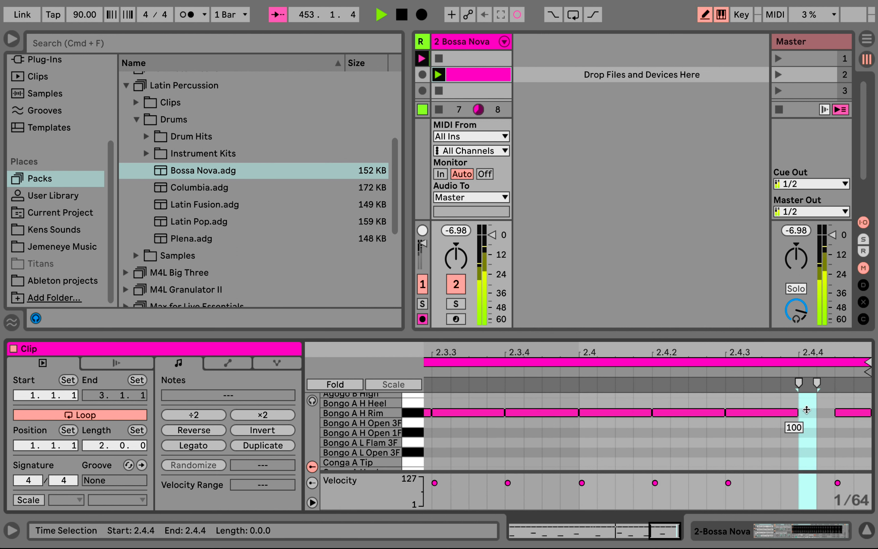
click(807, 410)
key(super+d)
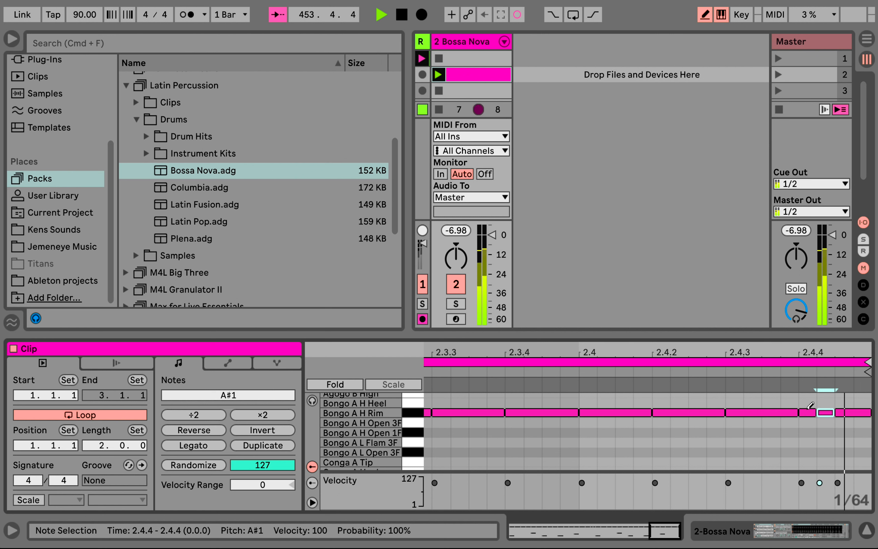
- Stop the playing clip and delete the Bossa Nova track
click(438, 109)
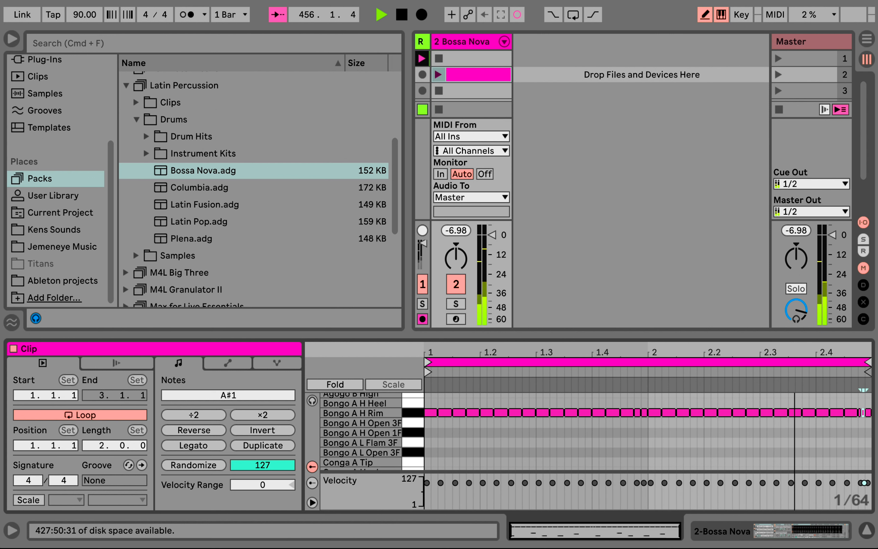
click(478, 43)
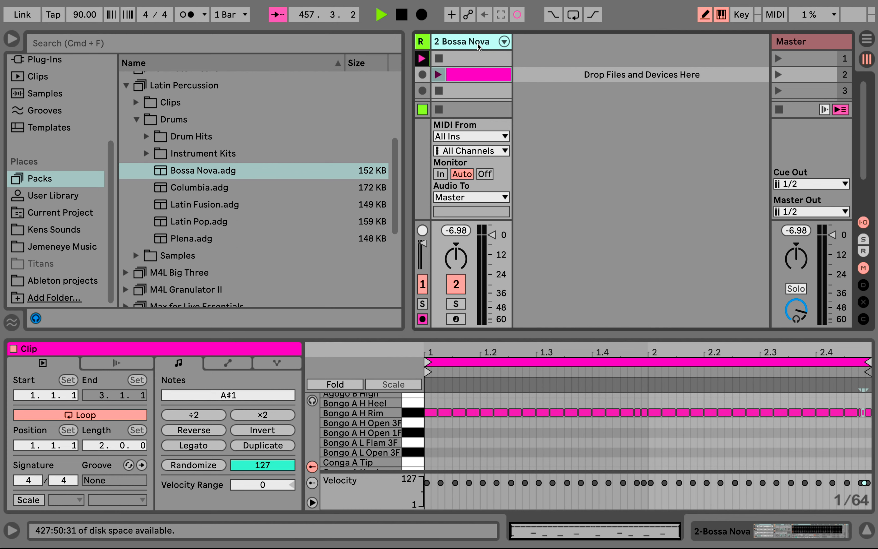
key(Delete)
- Insert a new MIDI track, widen it in the session and set its color to light orange
key(super+shift+t)
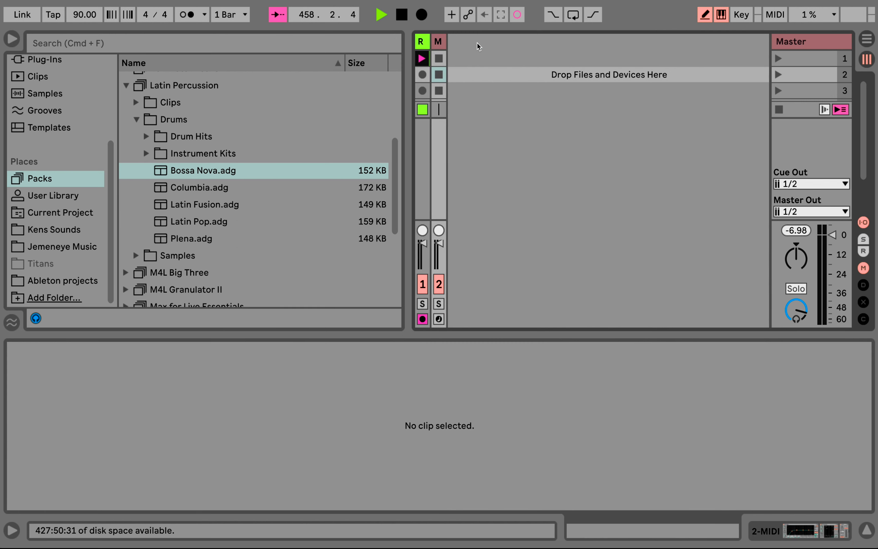
drag(446, 41, 524, 48)
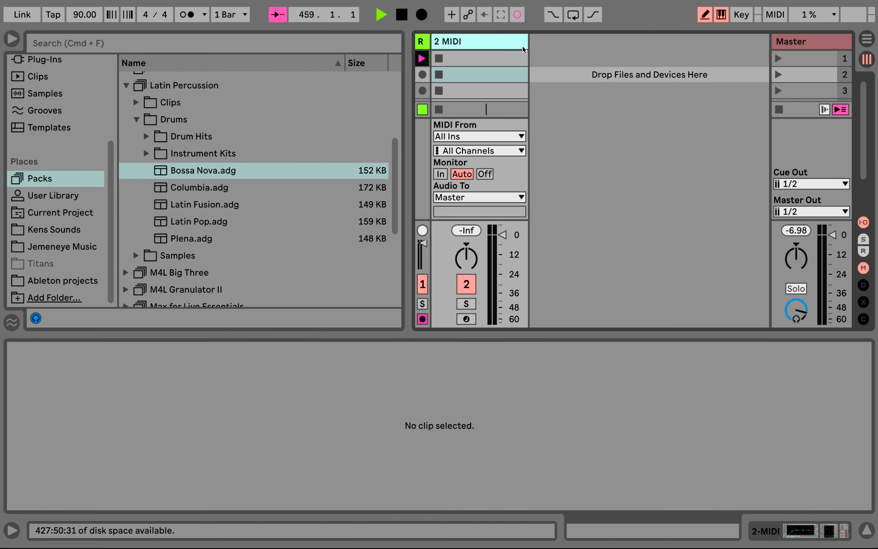
right_click(499, 47)
click(556, 303)
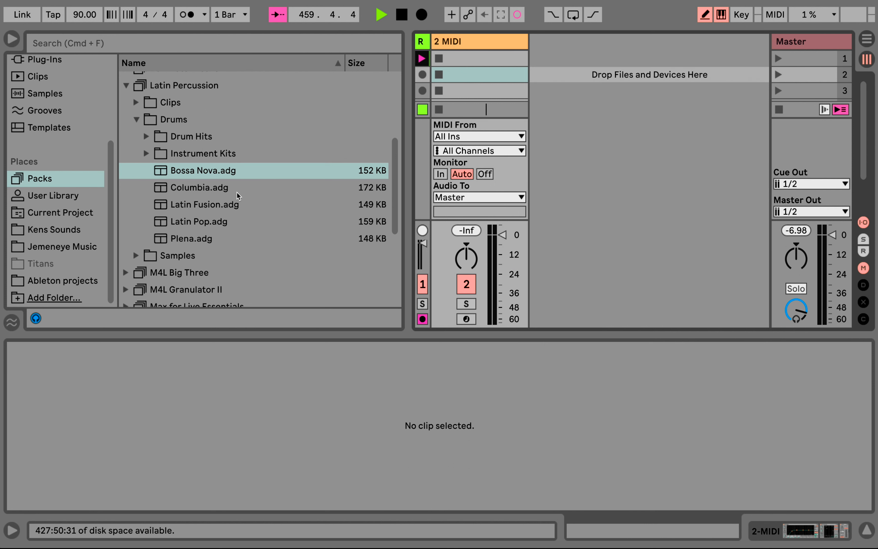
- Load the Columbia kit from the Latin Percussion Drums folder onto the new MIDI track and audition its bongo pads
click(207, 190)
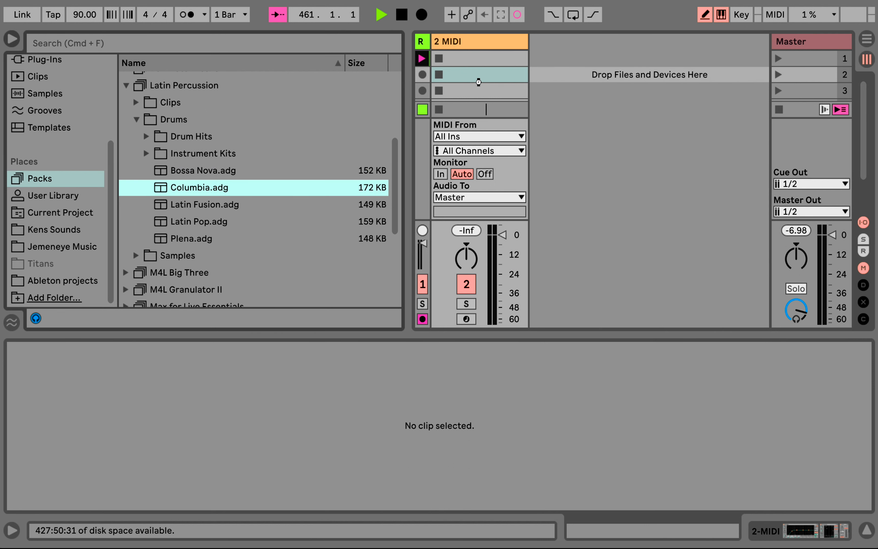
drag(479, 82, 479, 82)
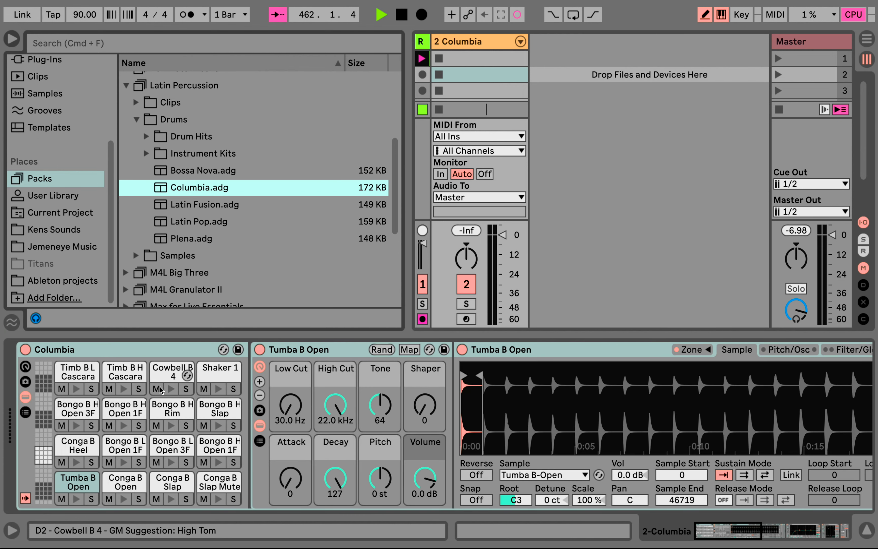
click(124, 426)
click(123, 462)
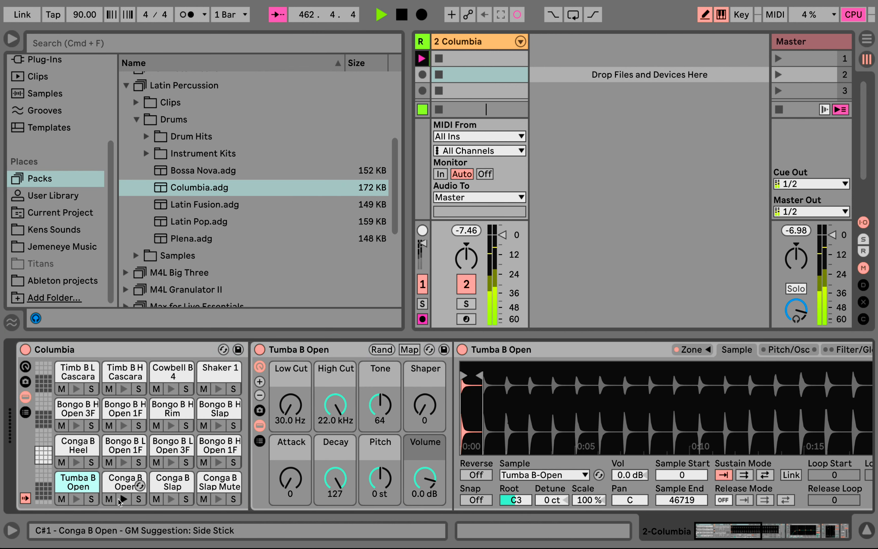
- Audition the Conga B Open and Tumba B Open pads, and narrow the Columbia track
click(123, 500)
click(76, 500)
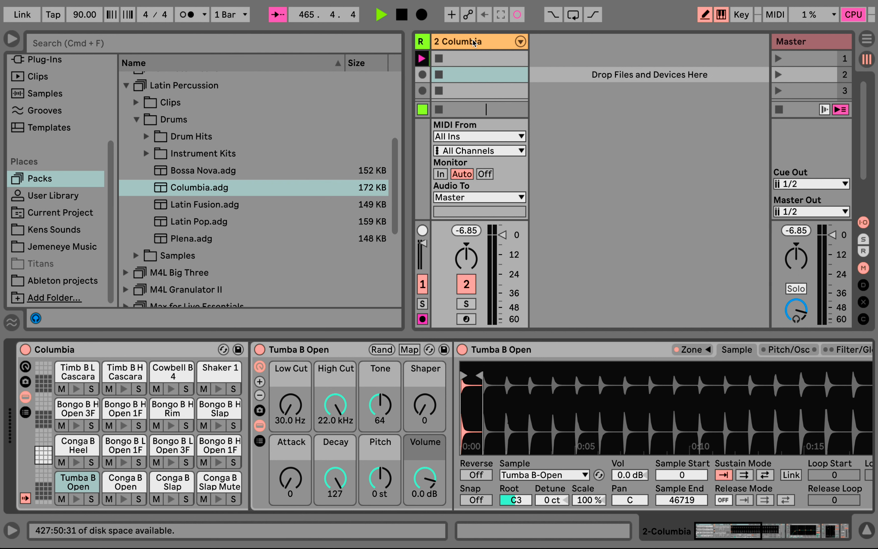
drag(527, 44, 518, 47)
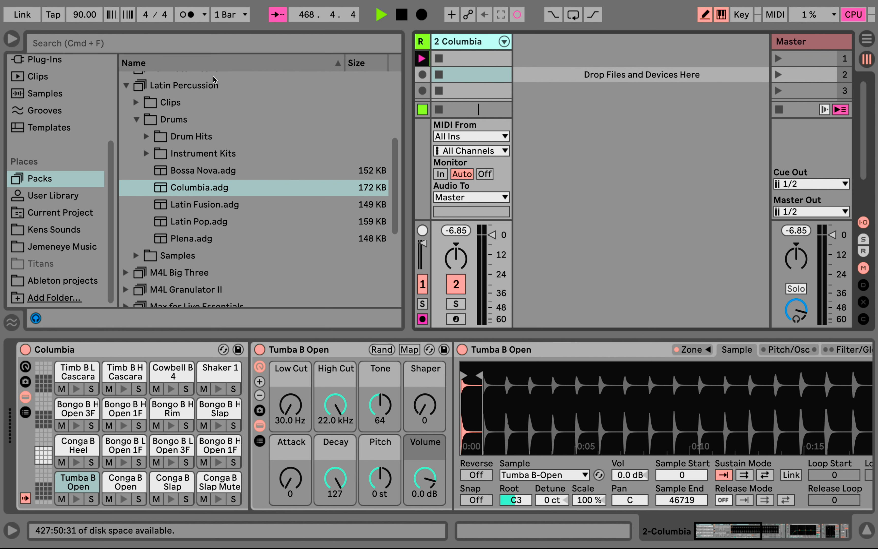
- Collapse the Latin Percussion pack and load 32 Pad Kit Rock from Drum Booth's Multisampled drum kits onto the MIDI track
click(136, 119)
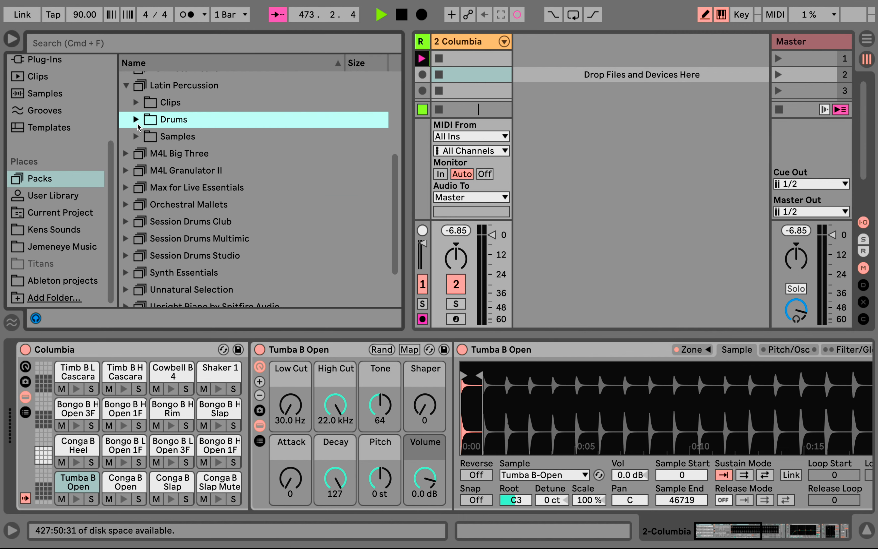
click(126, 86)
scroll(126, 87, up, 3)
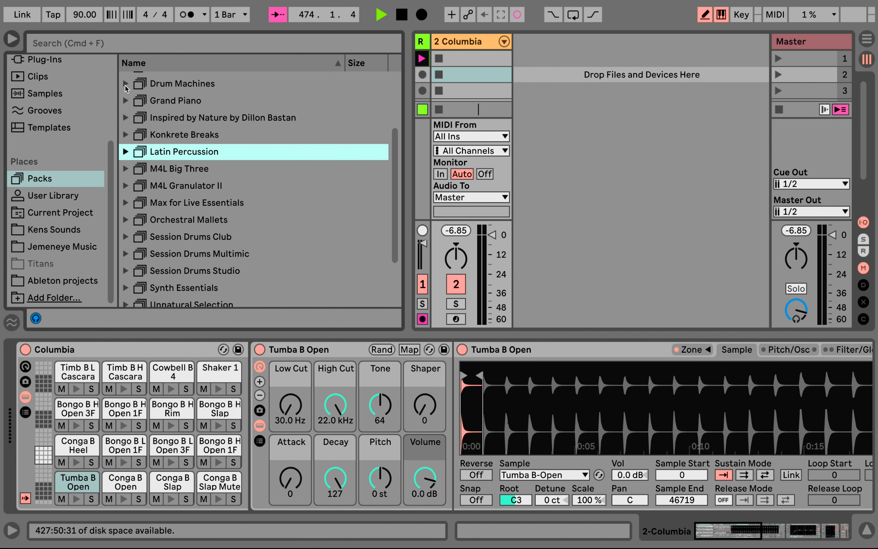
scroll(126, 88, up, 5)
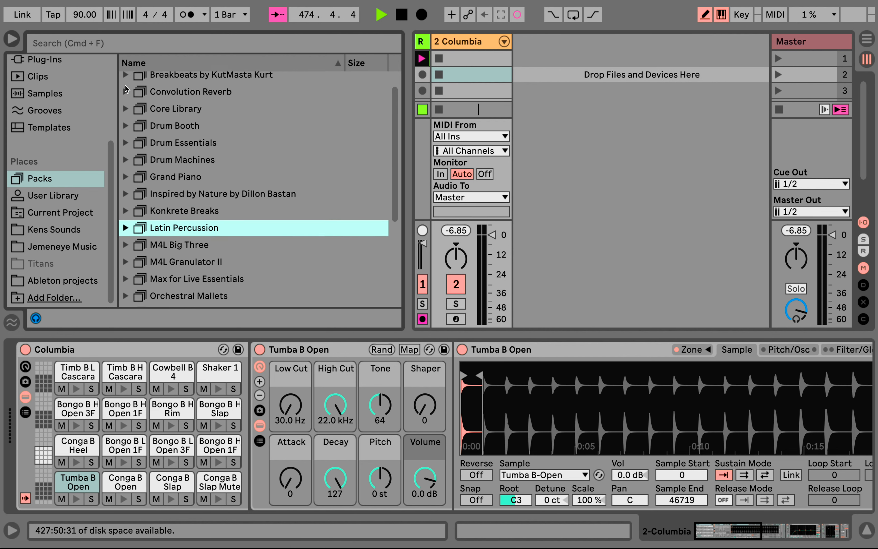
scroll(126, 89, up, 2)
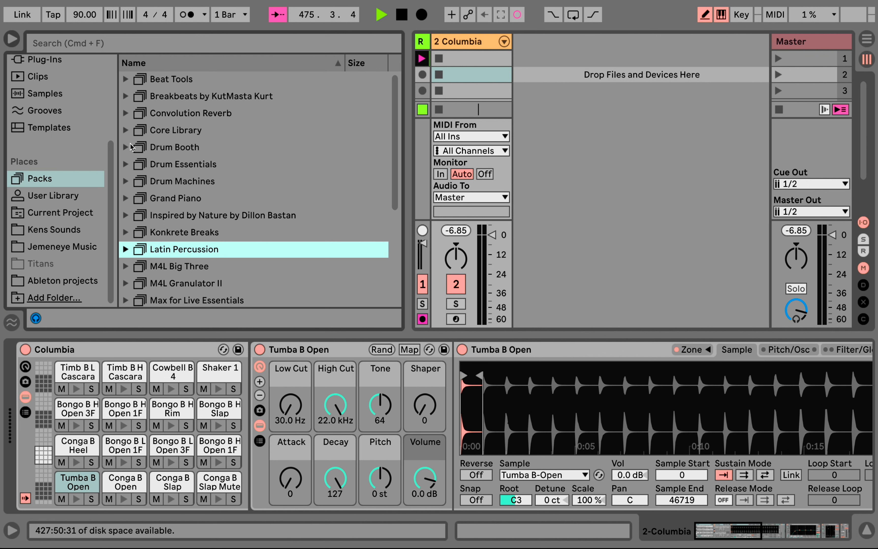
click(126, 148)
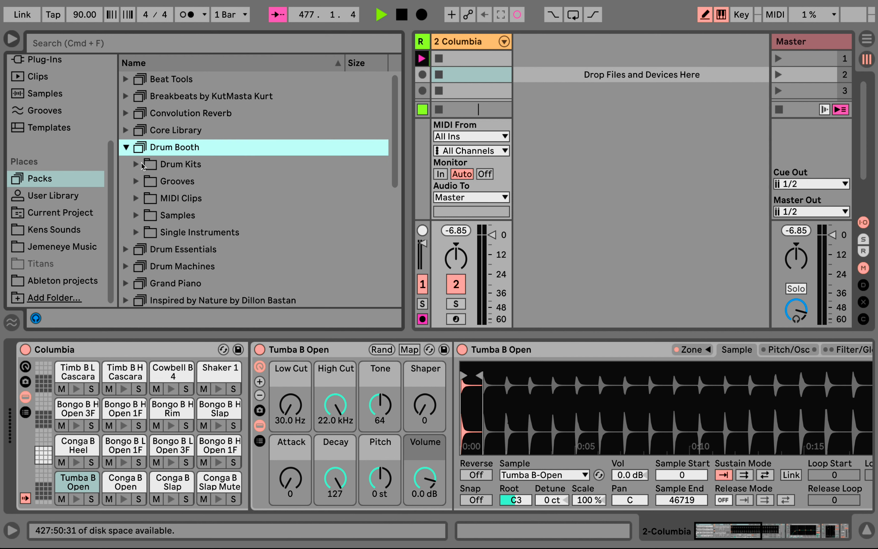
click(136, 164)
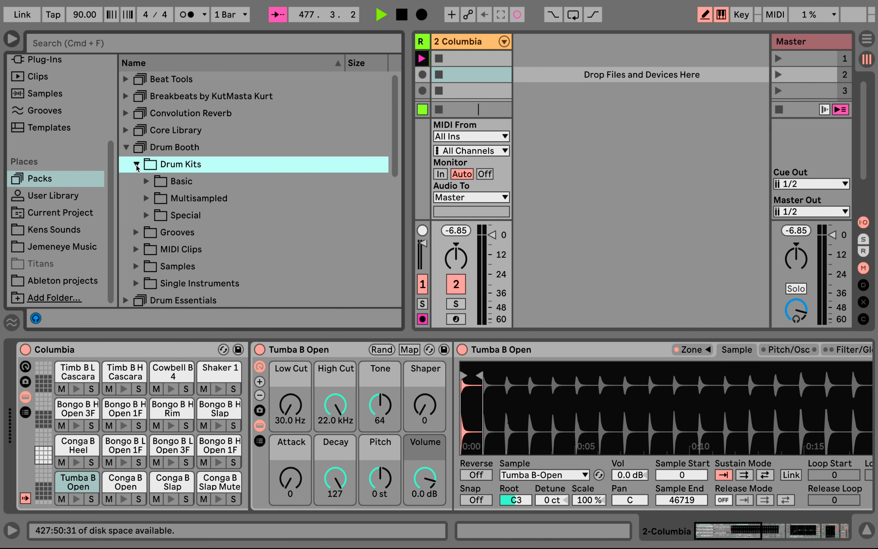
click(147, 198)
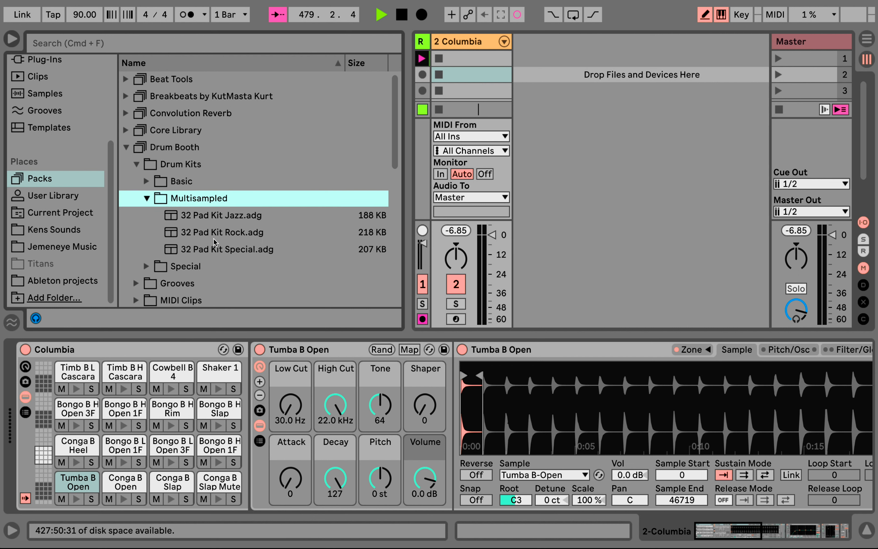
drag(217, 237, 455, 103)
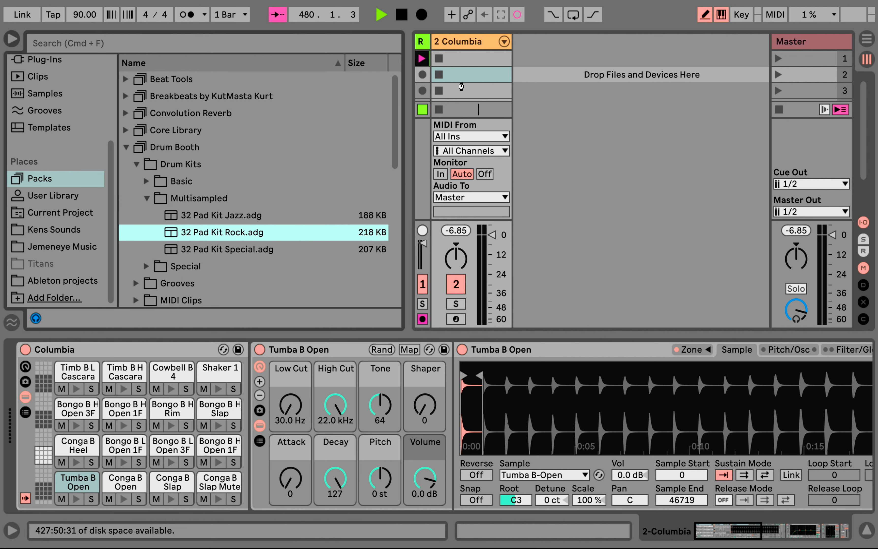
drag(461, 86, 462, 89)
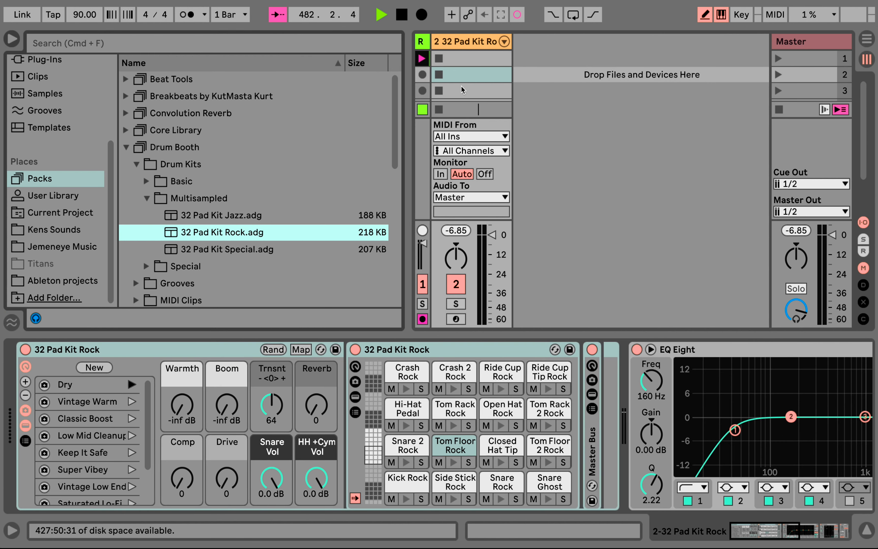
- Audition the rock kit's crash, kick, floor tom, side stick, snare and hi-hat pads, and hide the rack's macros and devices
click(452, 390)
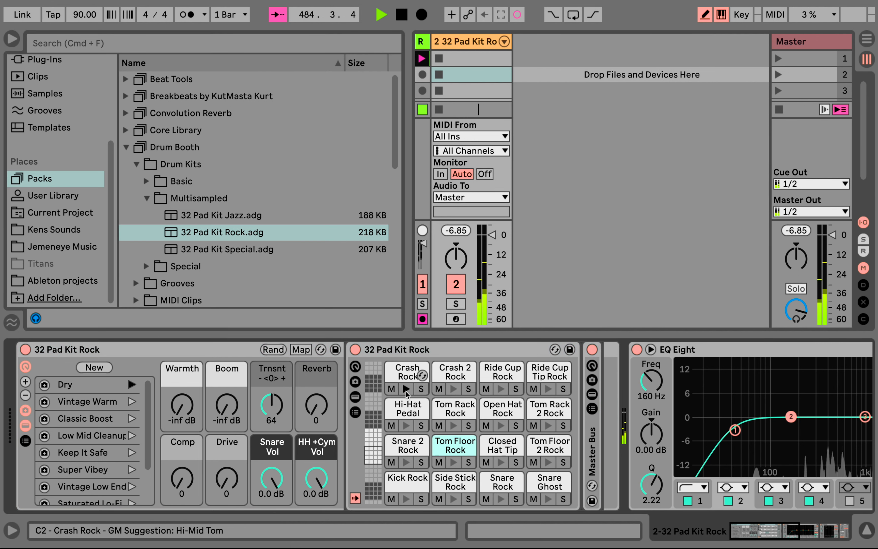
click(406, 391)
click(406, 499)
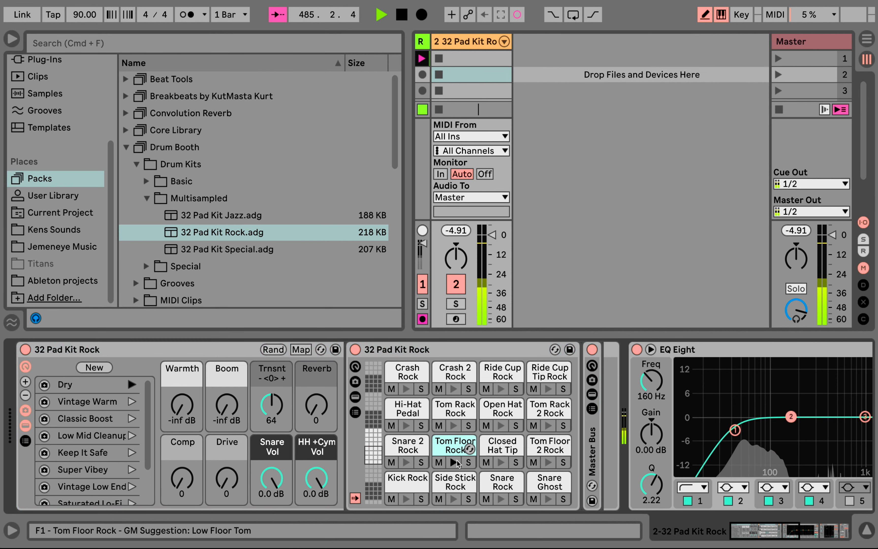
click(456, 462)
click(454, 501)
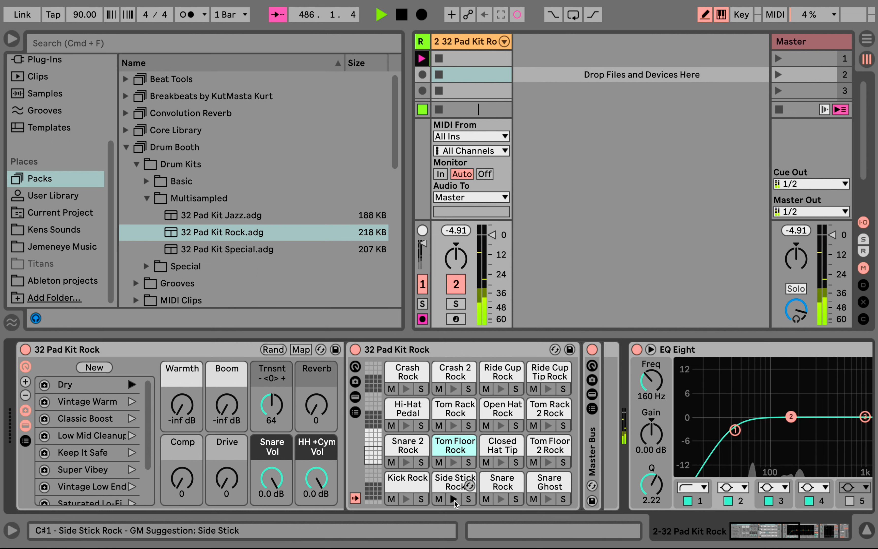
click(502, 499)
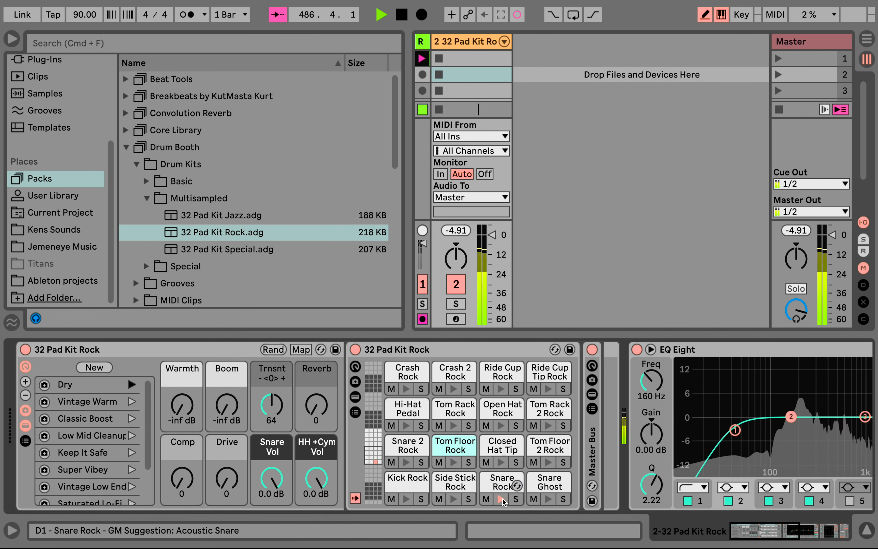
click(503, 466)
click(503, 429)
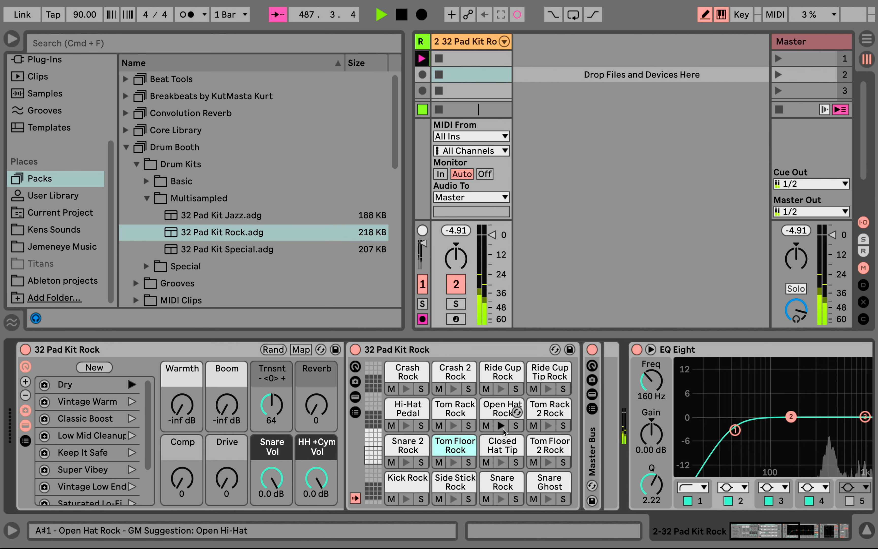
double_click(154, 350)
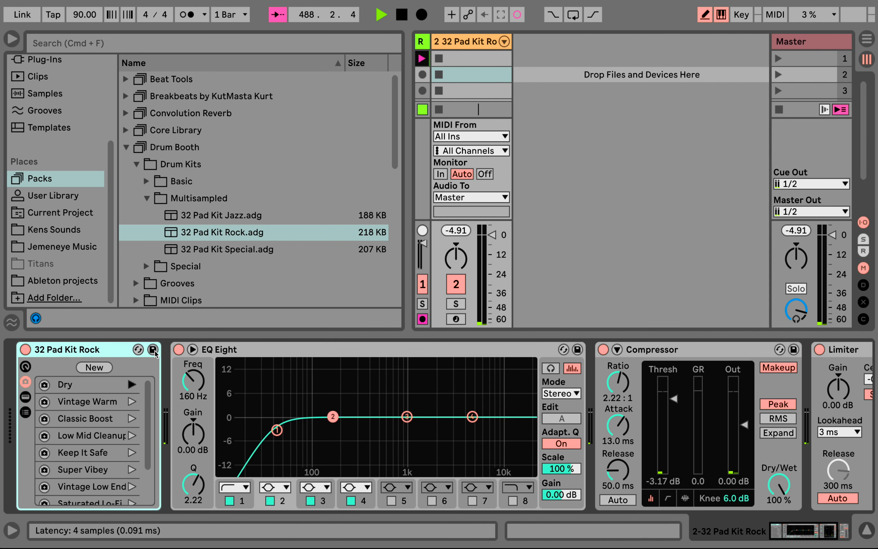
- Create a one-bar MIDI clip in the track's second slot, add a 1/16 Kick Rock note at 1.1.1 and launch the clip
double_click(474, 74)
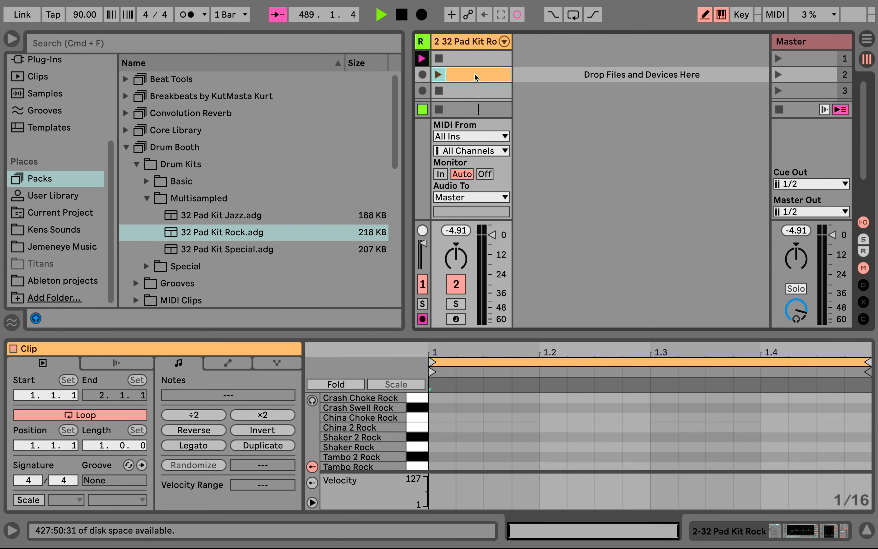
scroll(445, 462, down, 10)
click(443, 464)
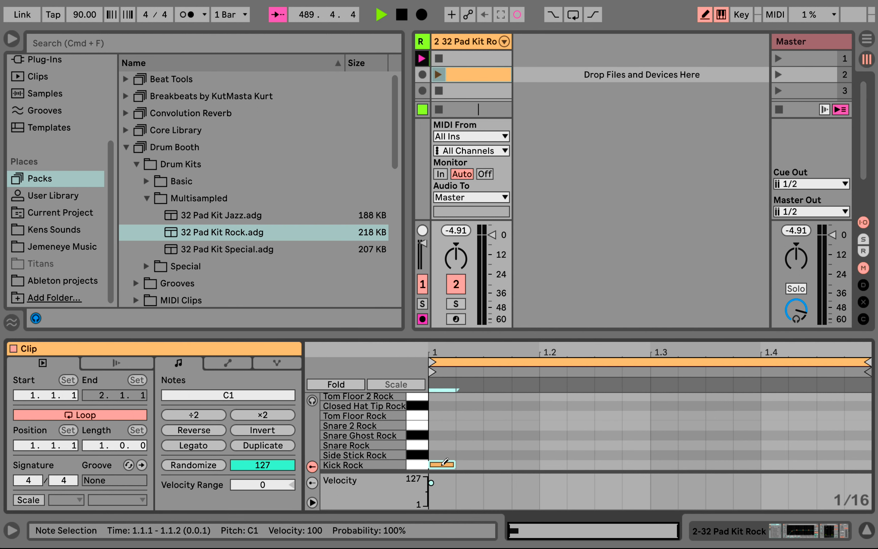
click(439, 75)
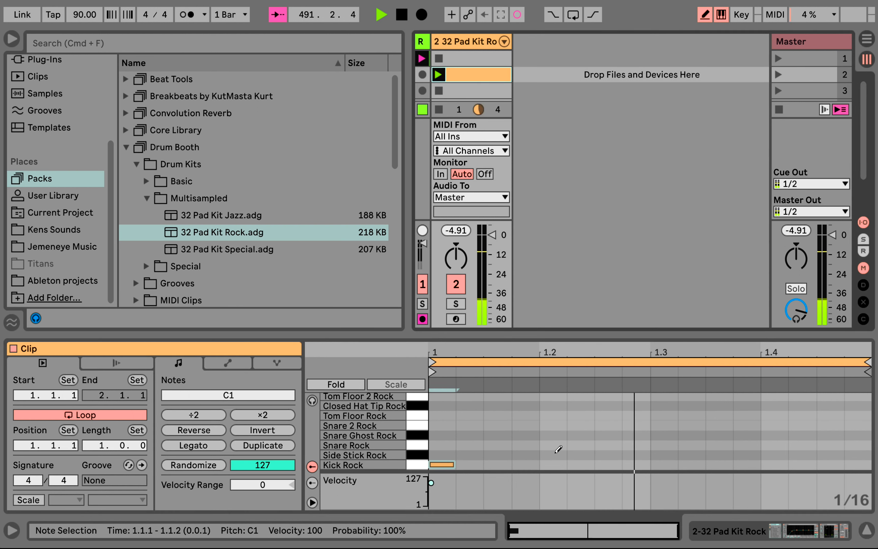
- Add 1/16 Snare Rock notes at 1.2 and 1.4 and a Kick Rock note at 1.3
click(554, 445)
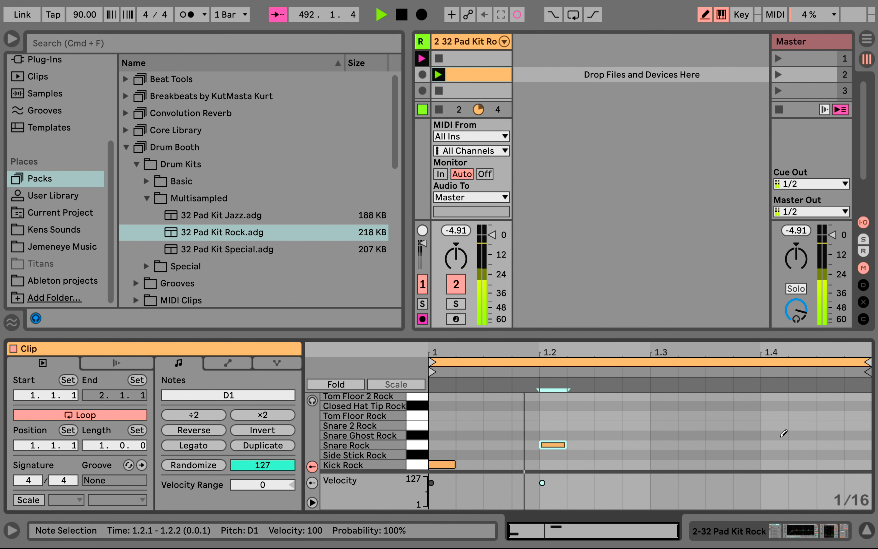
click(773, 445)
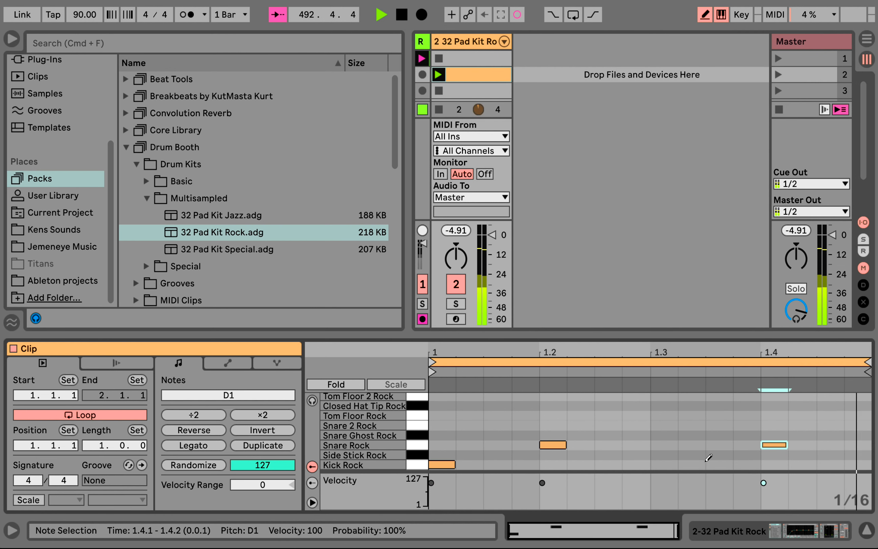
click(662, 463)
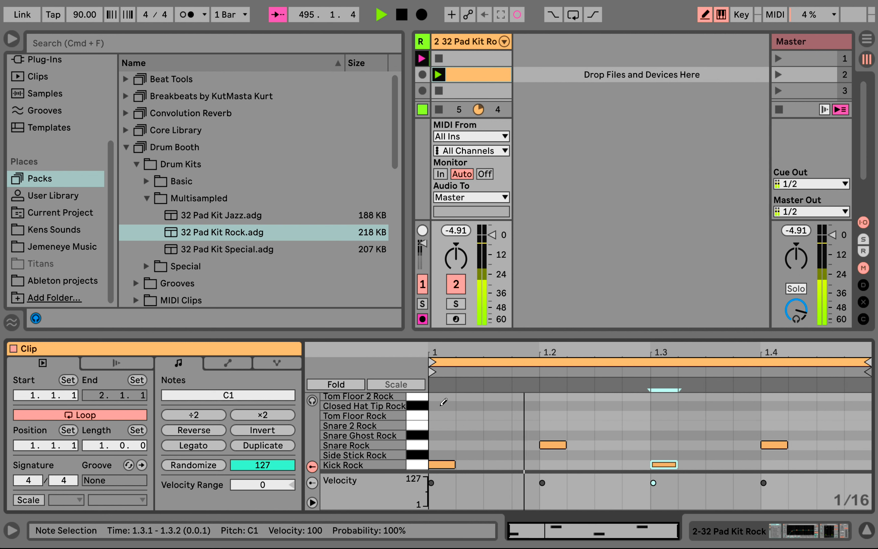
- Set the grid to 1/8, draw Hi-Hat Pedal Rock notes at 1.1.1 and 1.1.3, and lower the second note's velocity to 40
key(super+2)
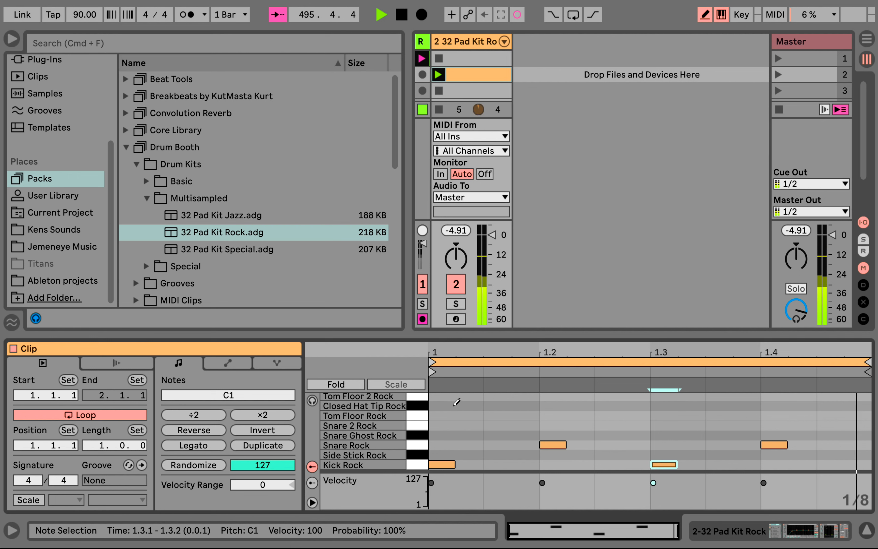
scroll(457, 402, up, 3)
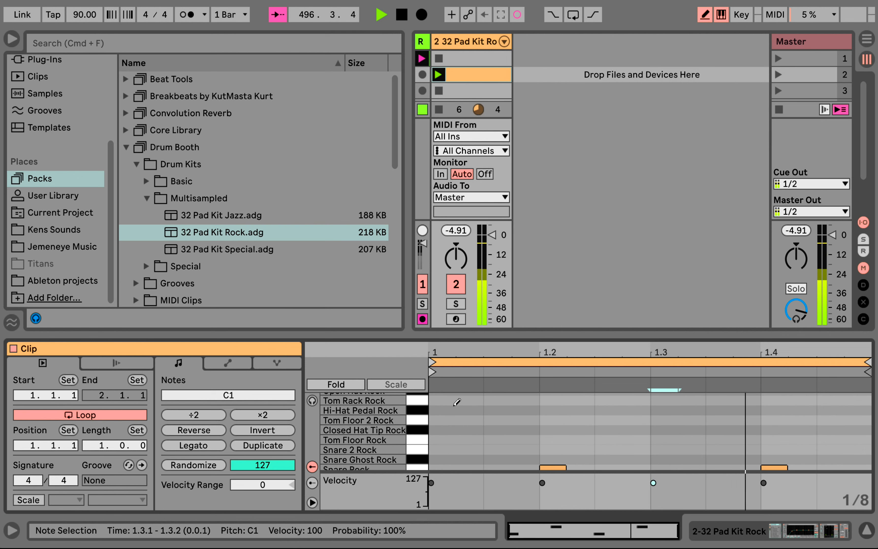
click(455, 409)
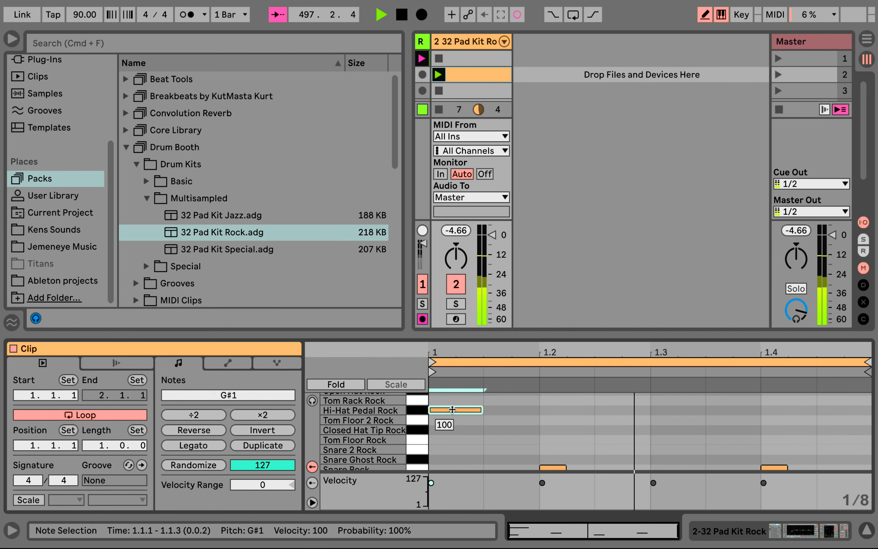
click(500, 409)
drag(512, 410, 511, 432)
- Select both Hi-Hat Pedal Rock notes with draw mode off and duplicate the pair three times to fill the bar
key(b)
shift+click(469, 409)
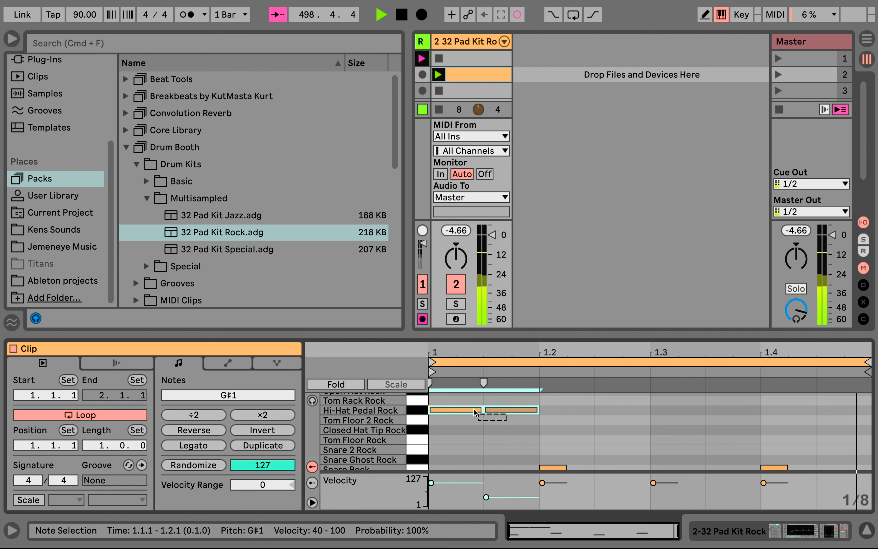
key(super+d)
key(super+d)
key(super+d)
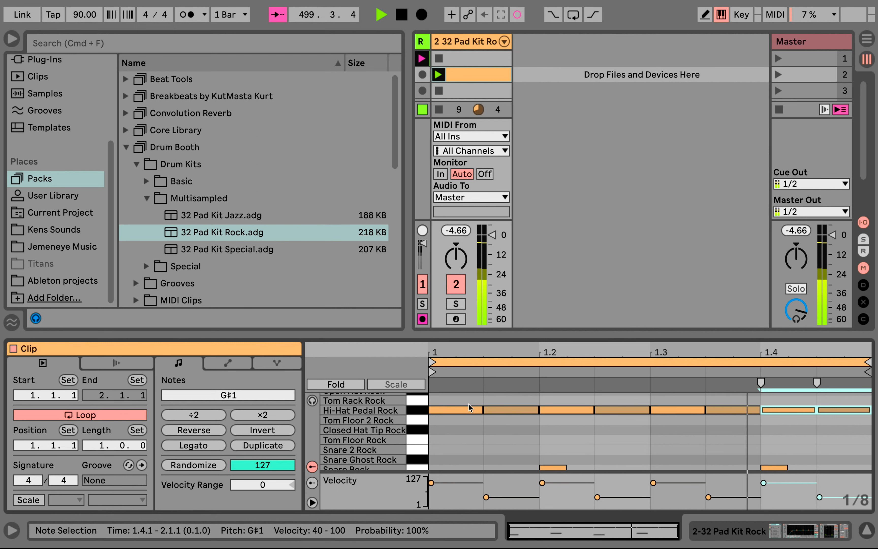
- Duplicate the loop to two bars and move the last hi-hat note at 2.4.3 up to Open Hat Rock
click(276, 446)
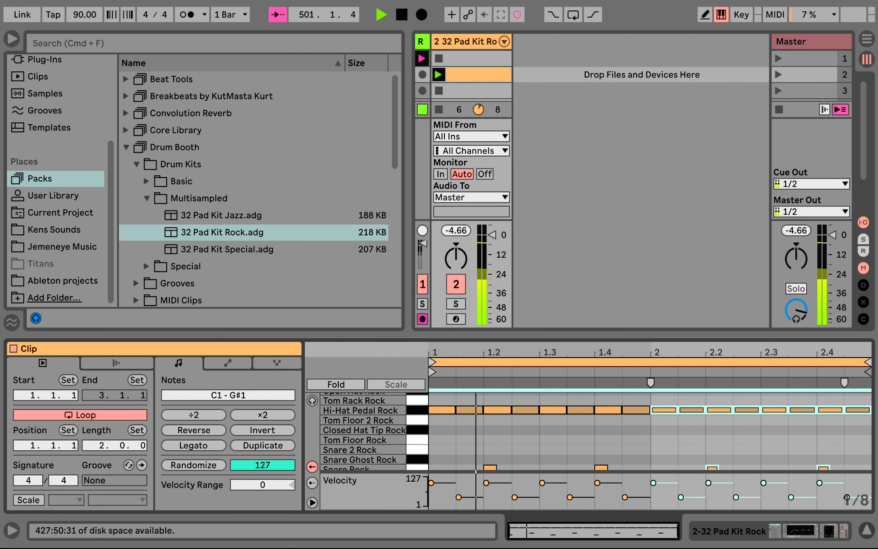
click(853, 435)
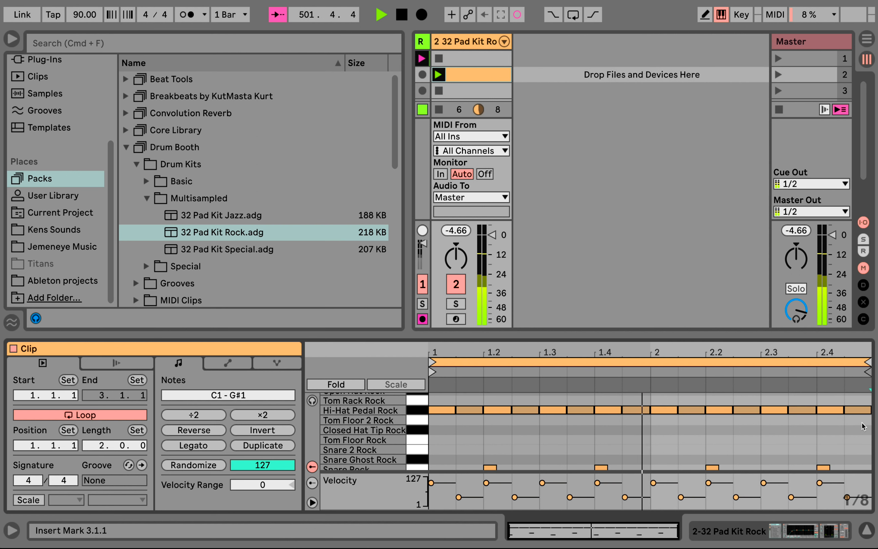
click(858, 410)
key(Up)
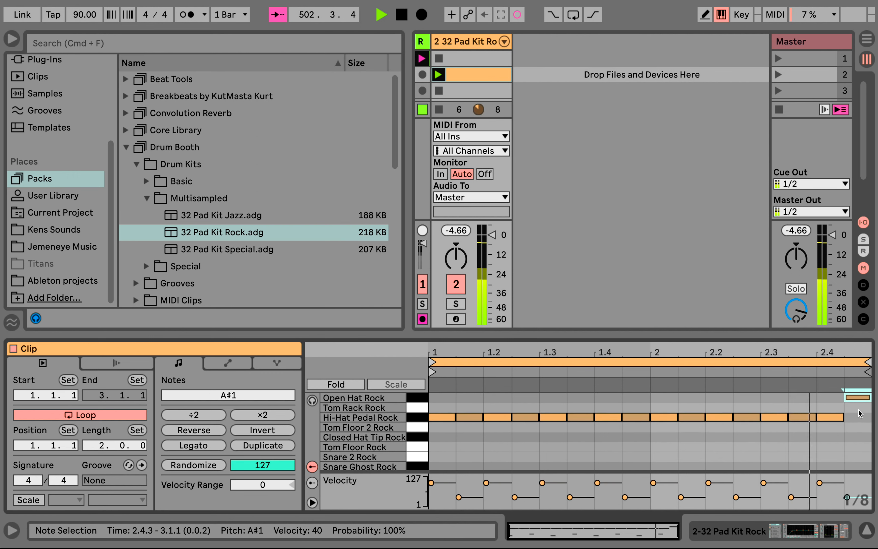
key(Up)
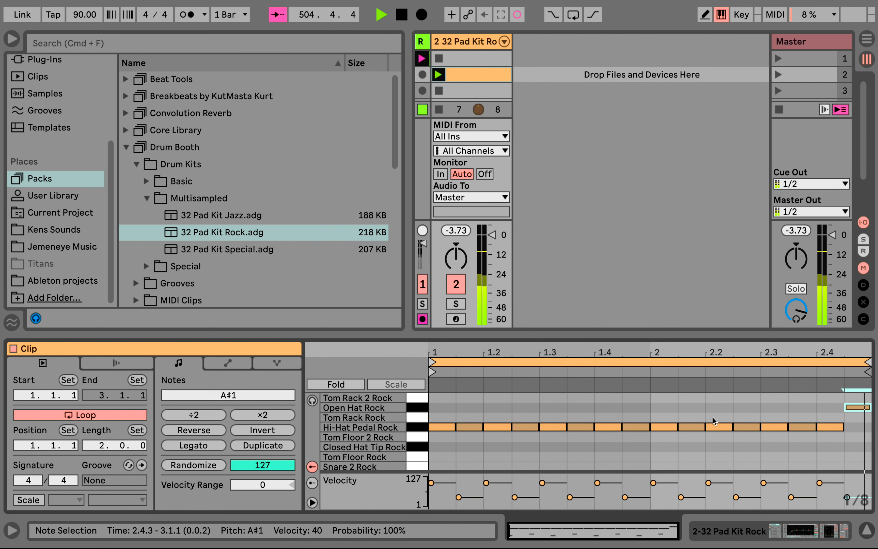
- Duplicate the drum loop to four bars and turn on draw mode for editing bar 4
click(262, 445)
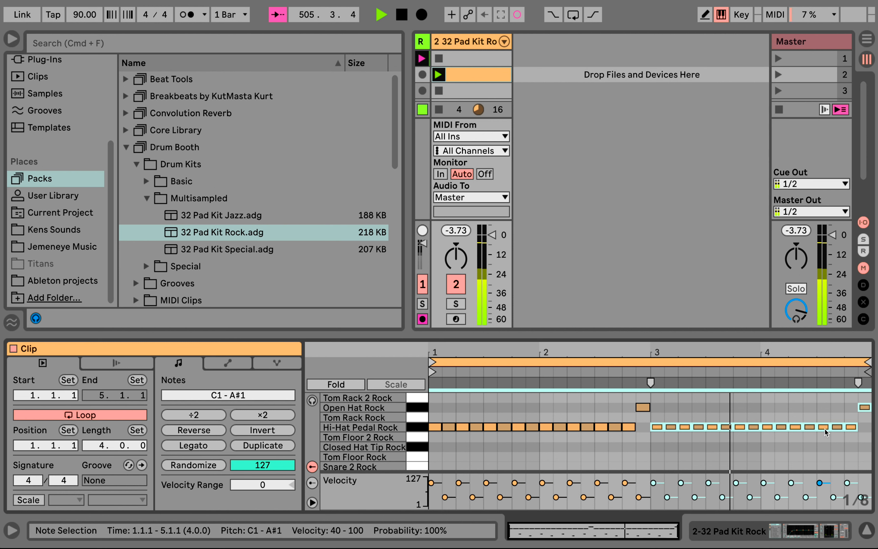
scroll(824, 429, down, 3)
key(b)
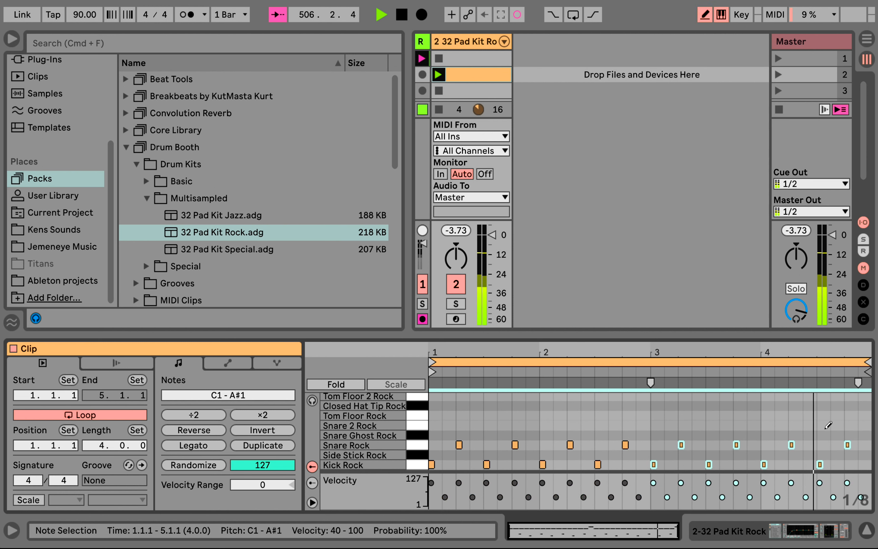
drag(834, 352, 831, 385)
drag(870, 344, 870, 351)
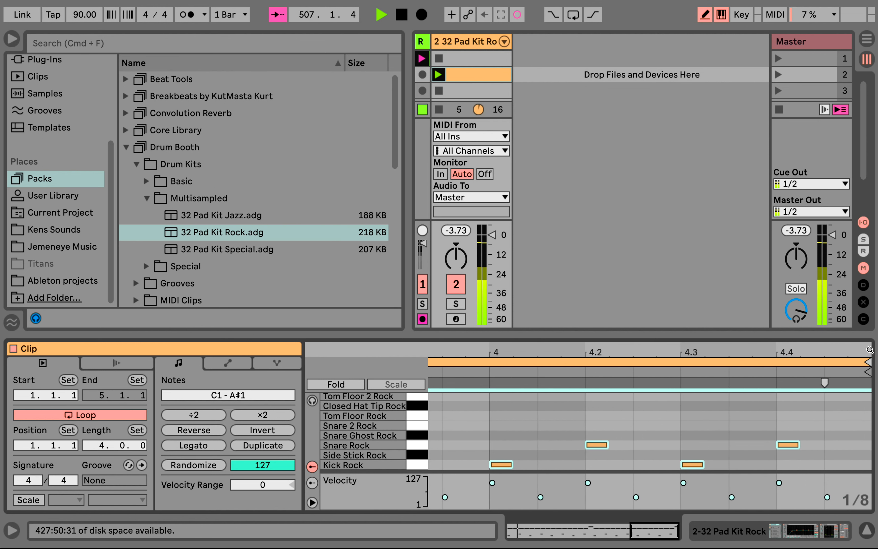
- Set the grid to 1/16, draw a Snare 2 Rock note at 4.4.1 and duplicate it three times to the bar's end
key(super+1)
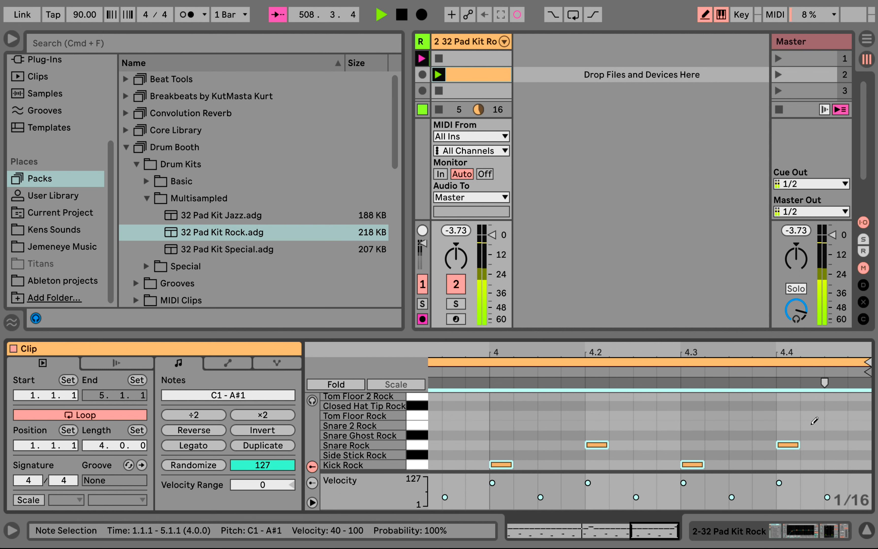
click(797, 424)
key(super+d)
key(super+d)
key(super+d)
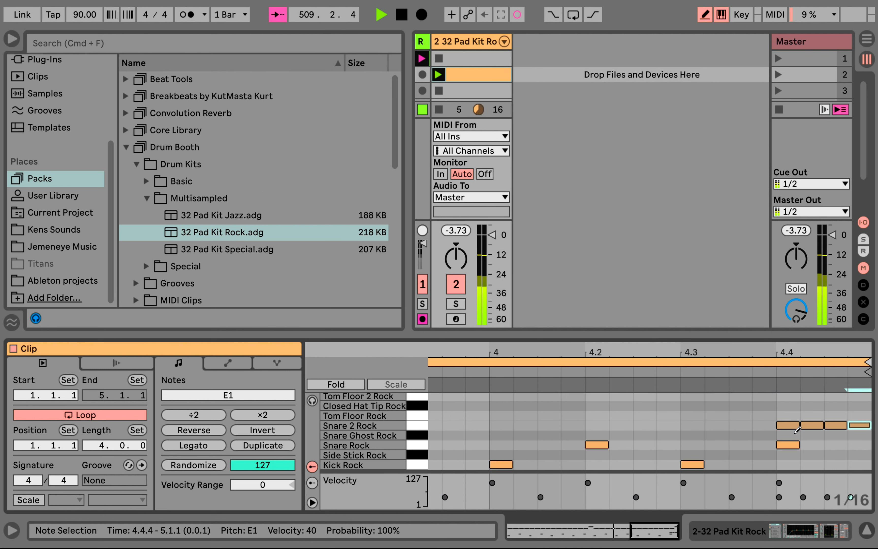
- Turn draw mode off and deactivate the Snare Rock note at 4.4.1
key(b)
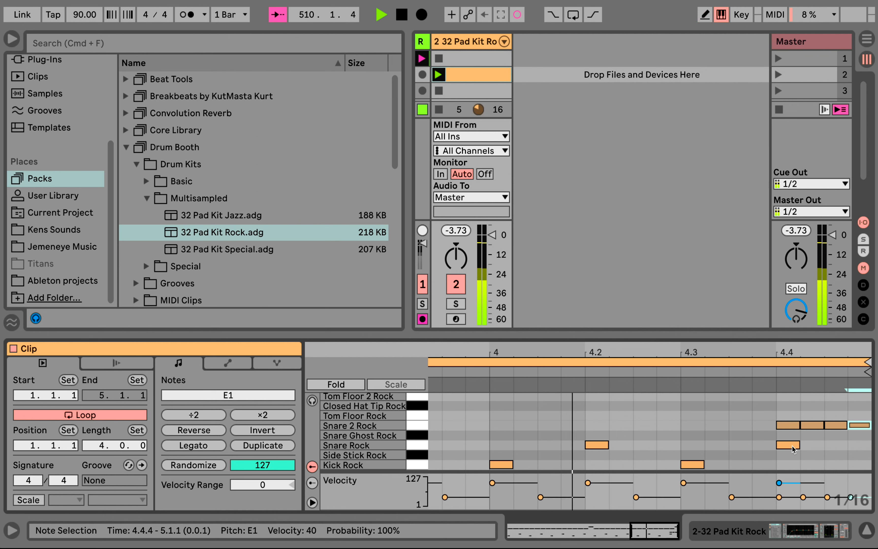
click(792, 446)
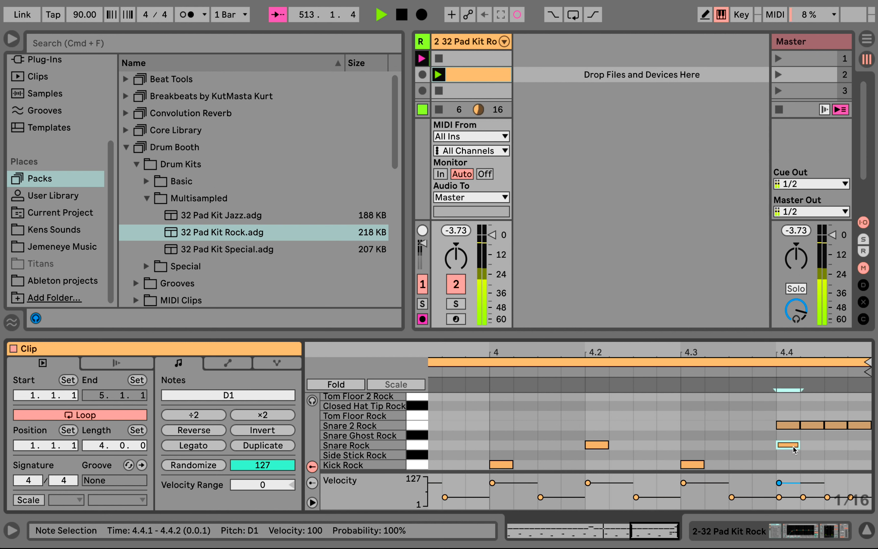
scroll(705, 406, left, 2)
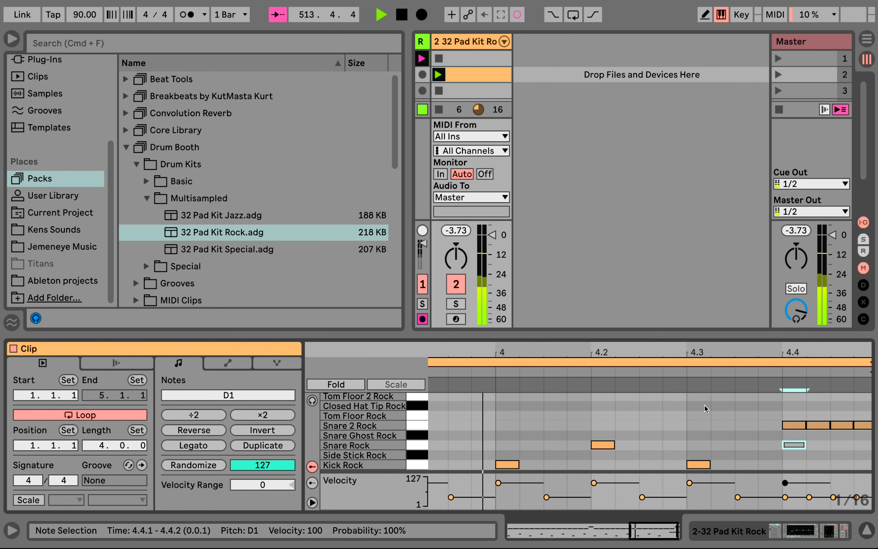
- Draw a Snare Rock note at 4.2.3 with a velocity of about 105
key(b)
click(656, 444)
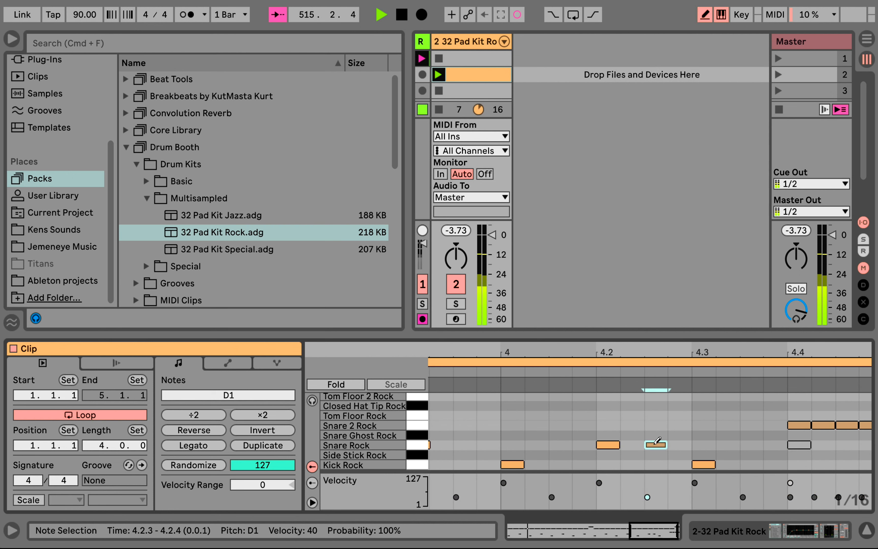
click(656, 445)
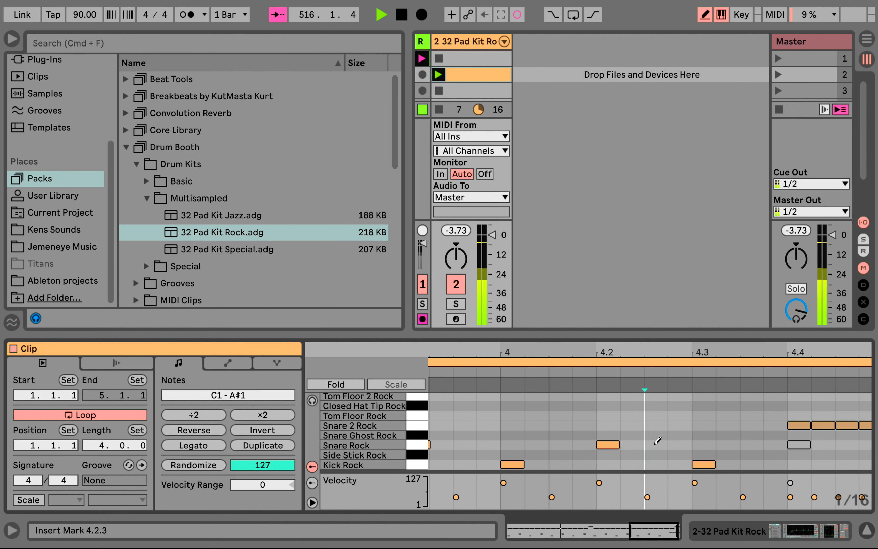
drag(655, 444, 657, 408)
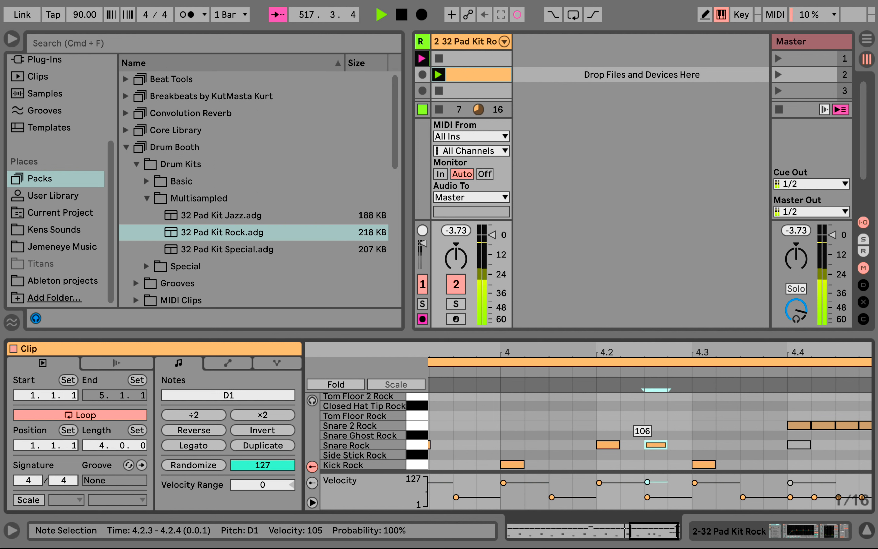
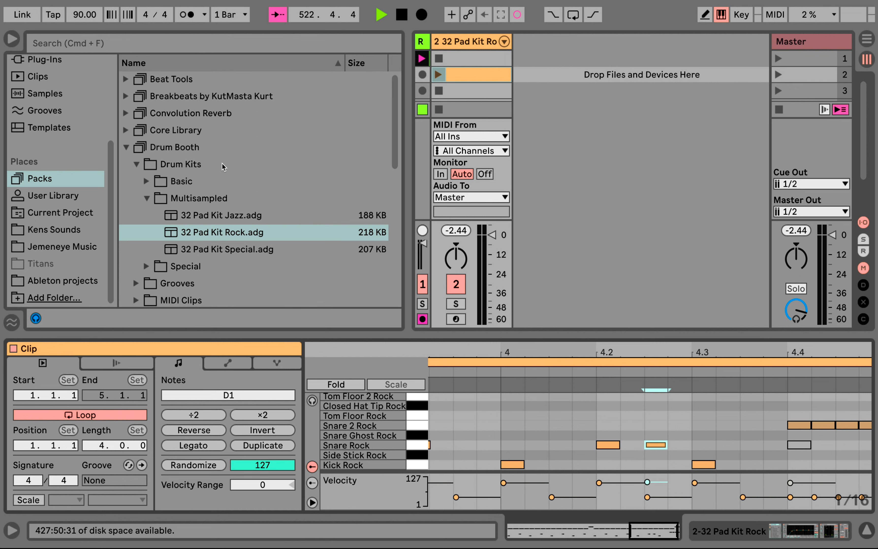
- Show the track's devices, browse the Audio Effects and insert Drum Buss between 32 Pad Kit Rock and EQ Eight
key(shift+Tab)
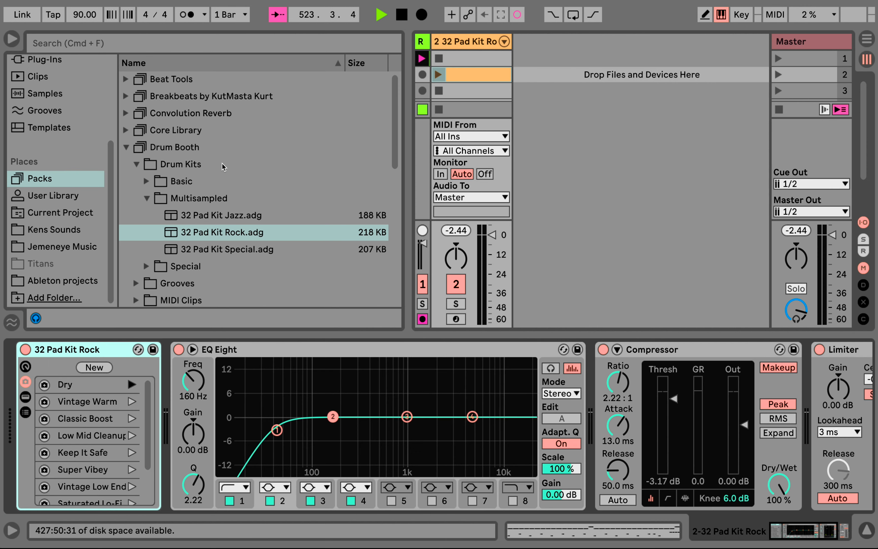
click(126, 147)
scroll(87, 154, up, 5)
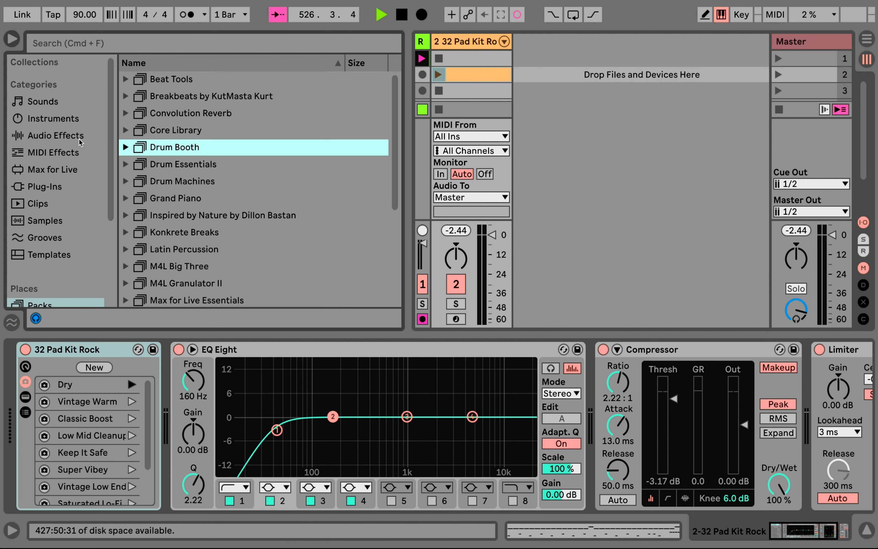
click(52, 136)
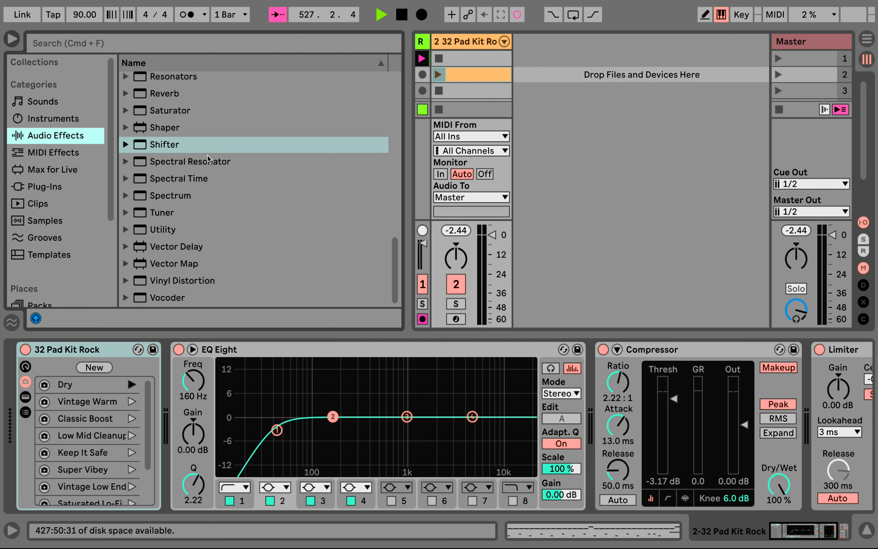
scroll(215, 161, up, 15)
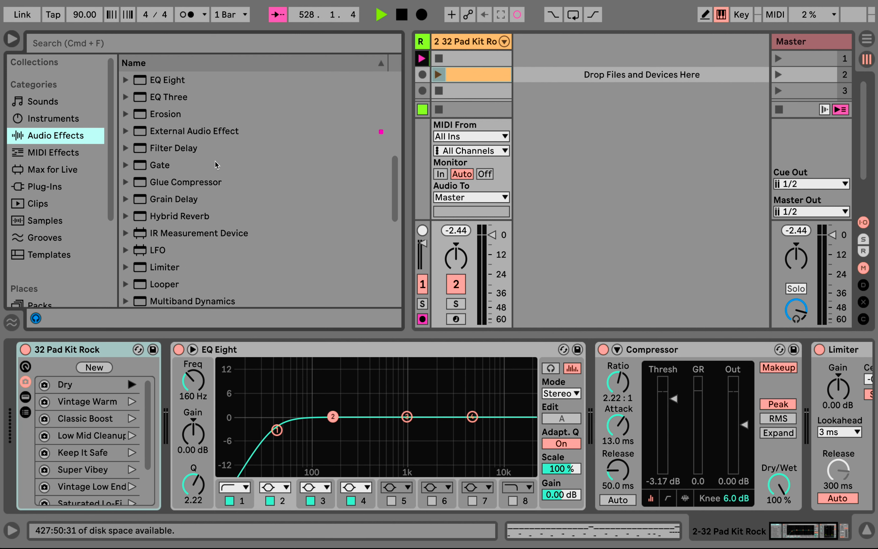
scroll(205, 184, down, 4)
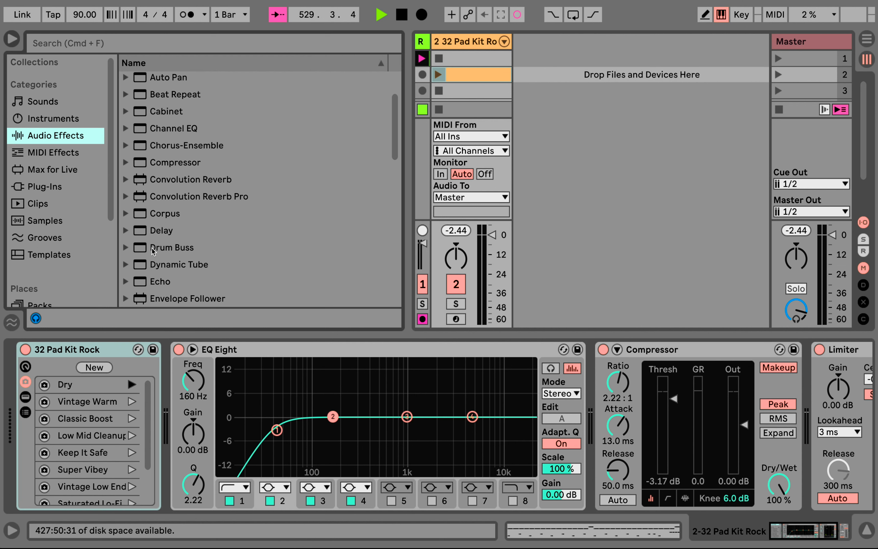
mouse_move(157, 248)
mouse_down()
mouse_move(313, 261)
mouse_move(564, 465)
mouse_up()
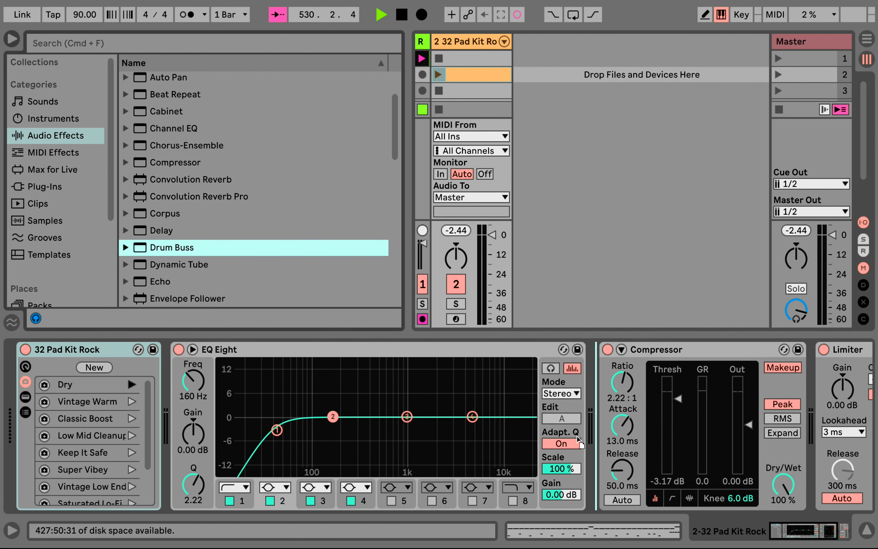
drag(401, 406, 213, 396)
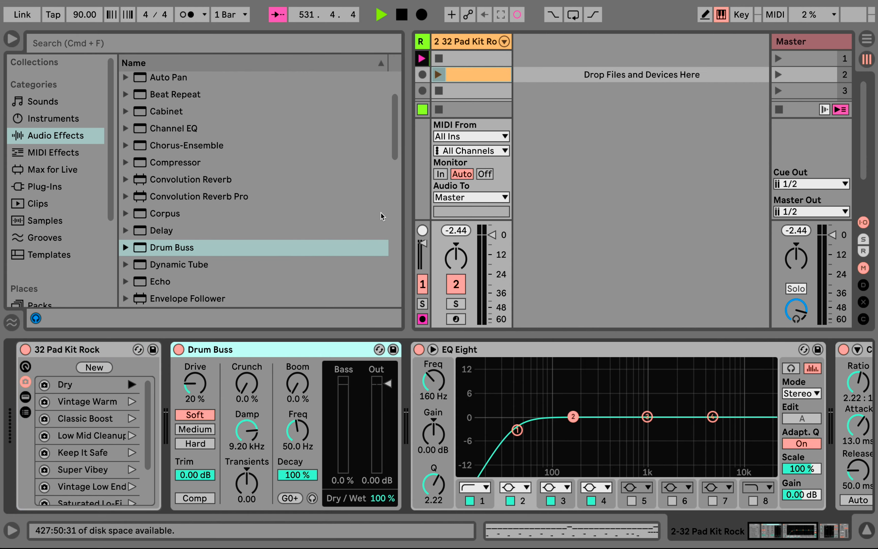
- With Drum Buss bypassed and the drum clip playing, set its Drive to 0 %
click(178, 350)
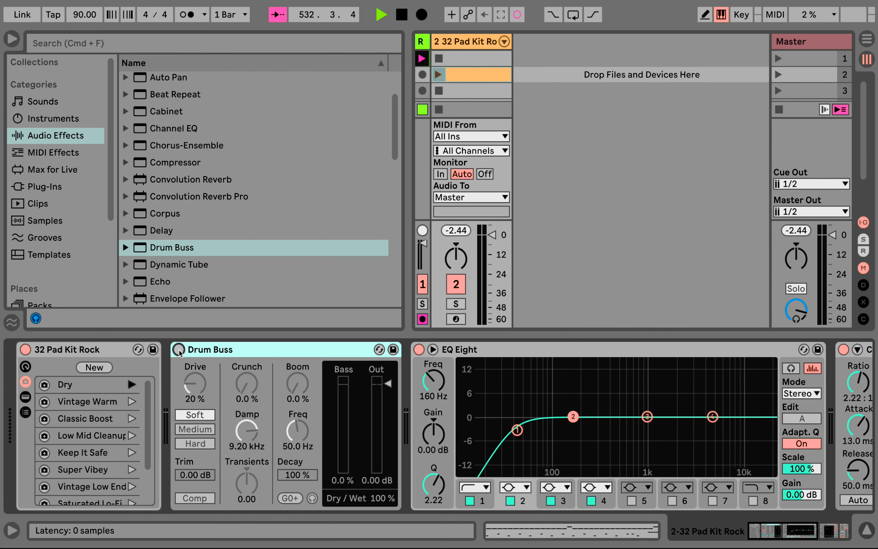
click(439, 75)
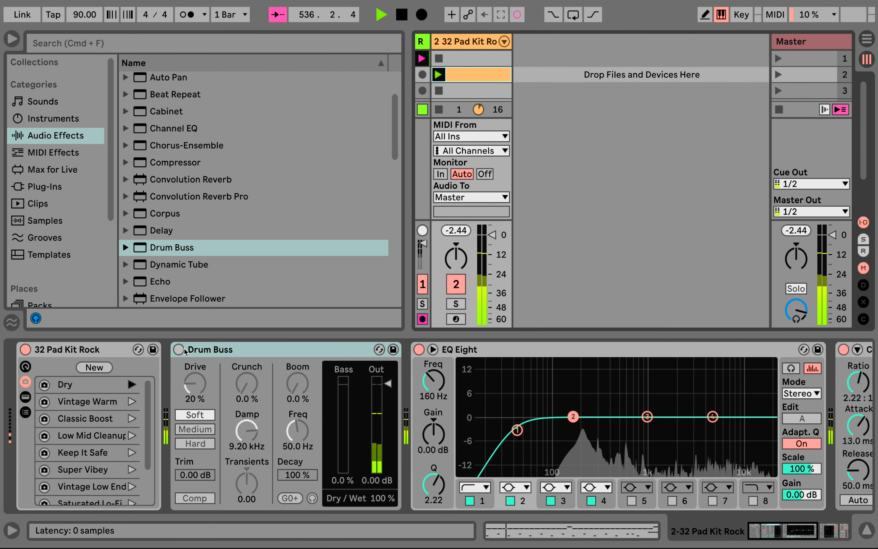
click(195, 383)
drag(196, 384, 195, 403)
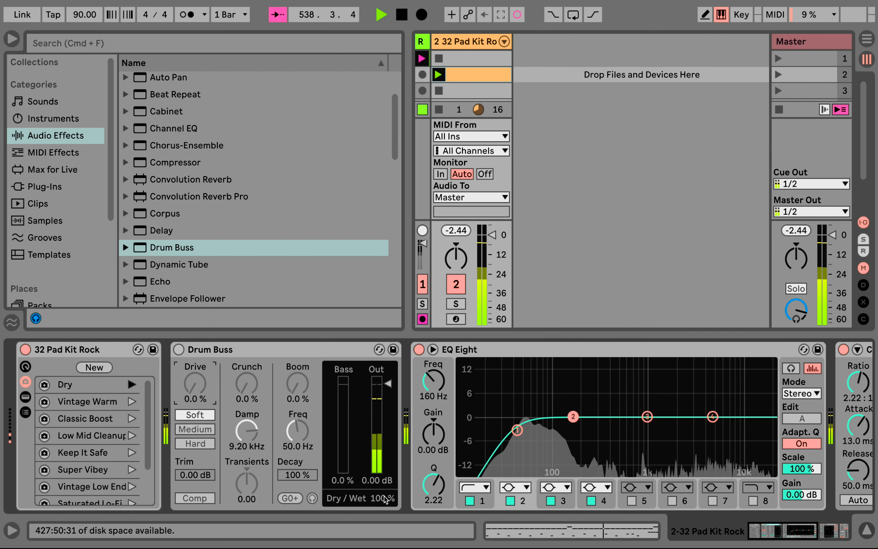
- Lower Drum Buss's Dry/Wet to 0.8 %, enable the device and raise Dry/Wet to 100 %
drag(384, 498, 384, 499)
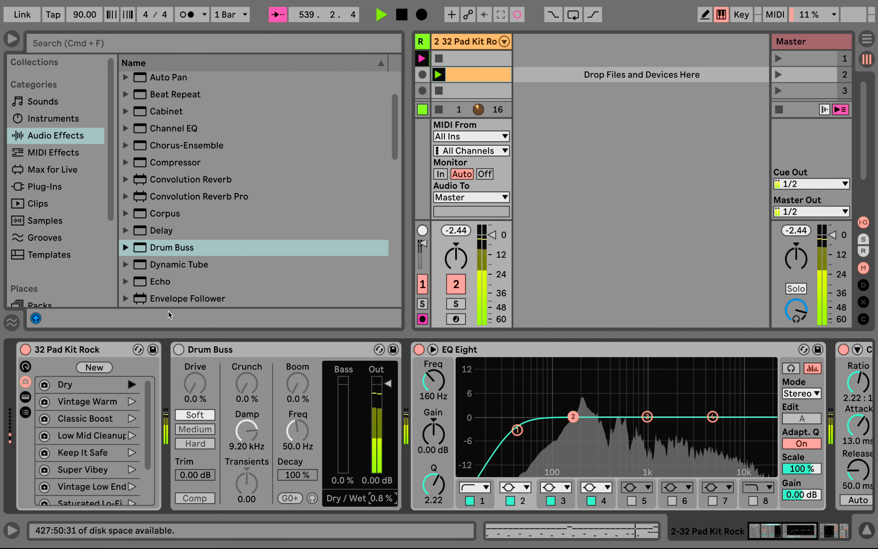
click(180, 353)
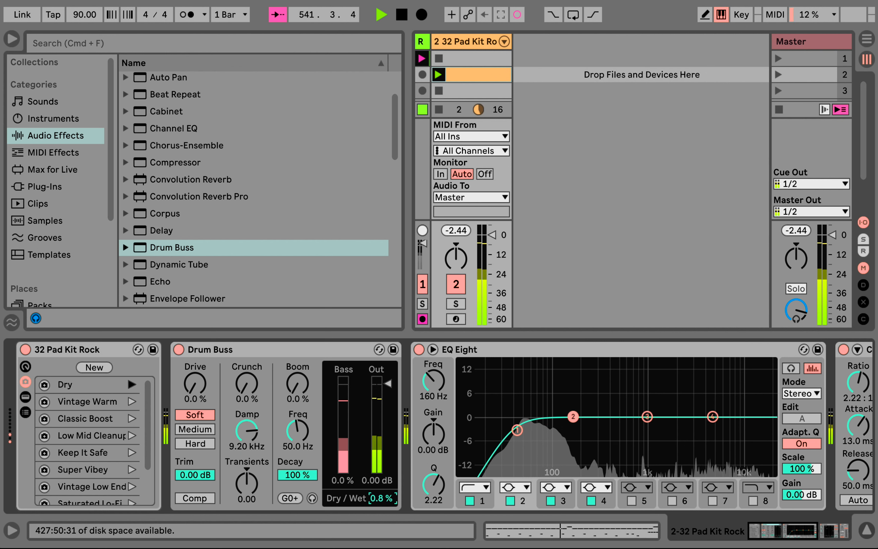
drag(383, 498, 382, 425)
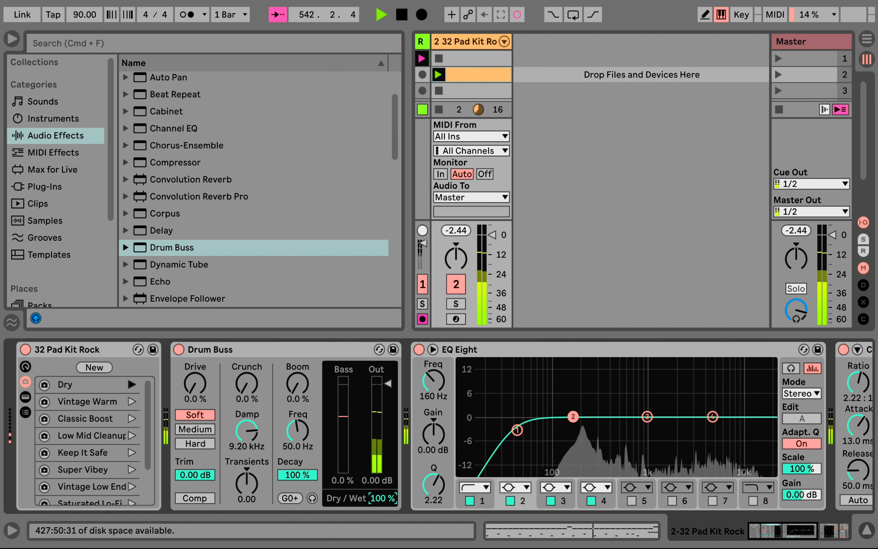
- Set Drum Buss's Drive to 12 % and compare the drum sound with the device bypassed and enabled
drag(196, 383, 195, 373)
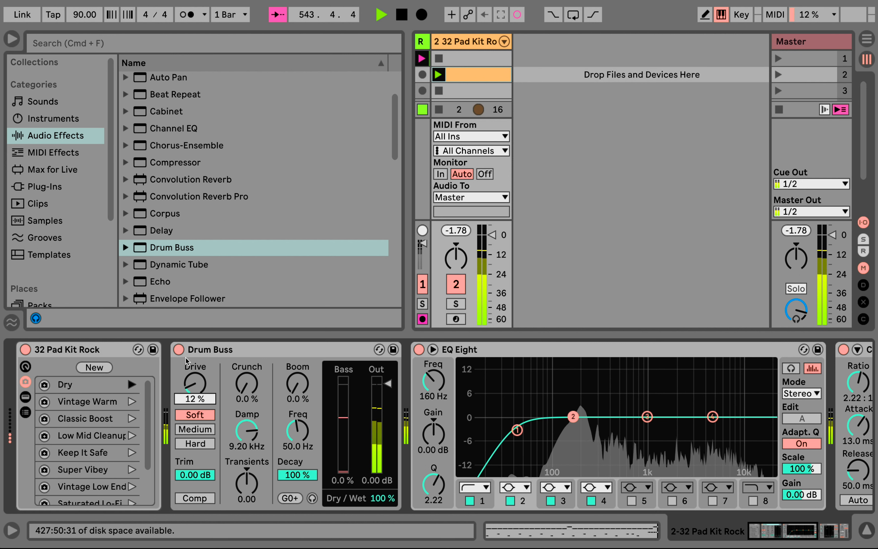
click(181, 351)
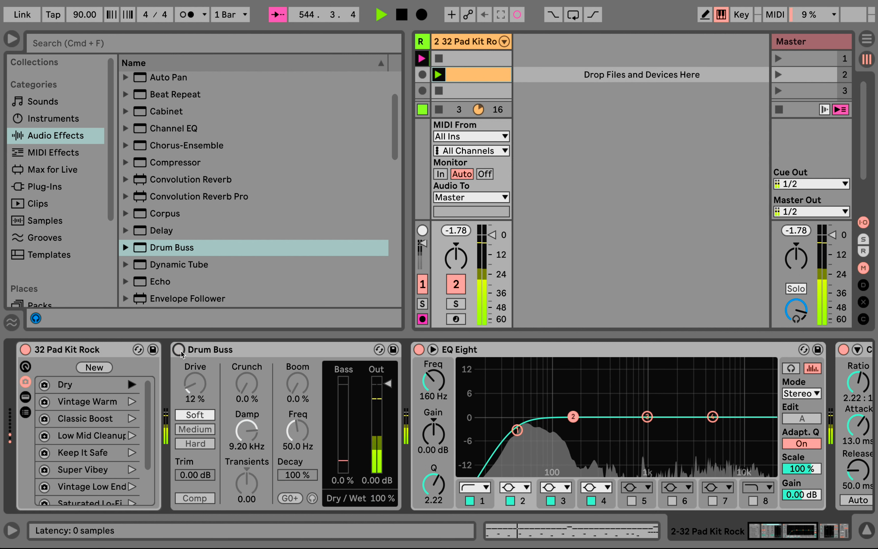
drag(455, 230, 455, 229)
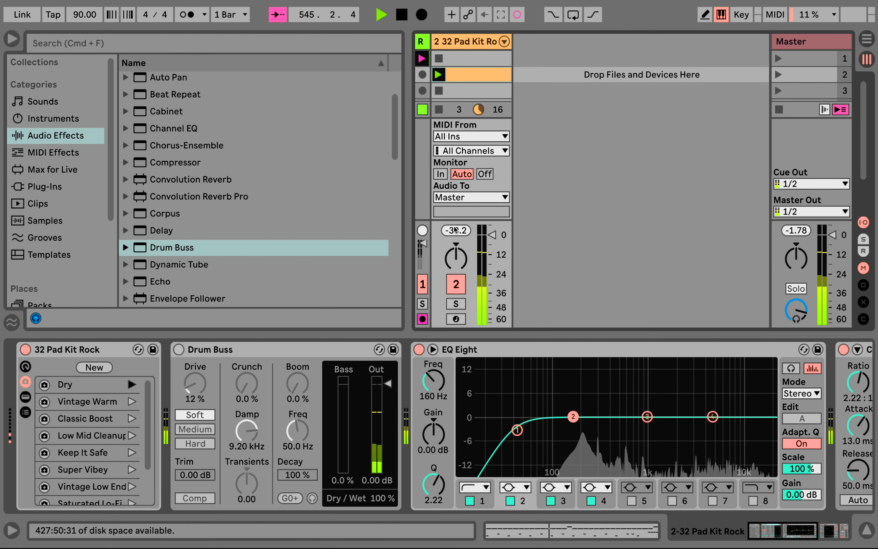
click(179, 350)
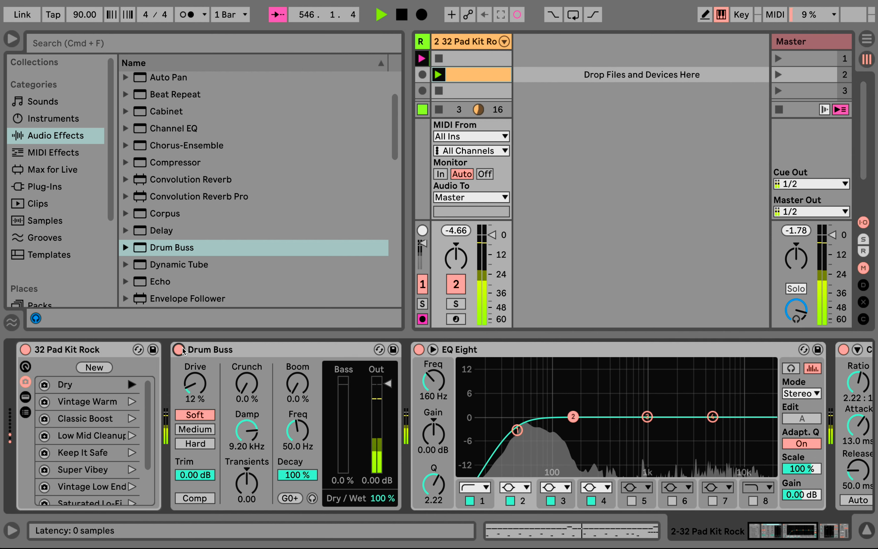
- With EQ Eight collapsed, set Drum Buss's Crunch to 20 % and compare the sound with the device bypassed and enabled
scroll(401, 439, down, 5)
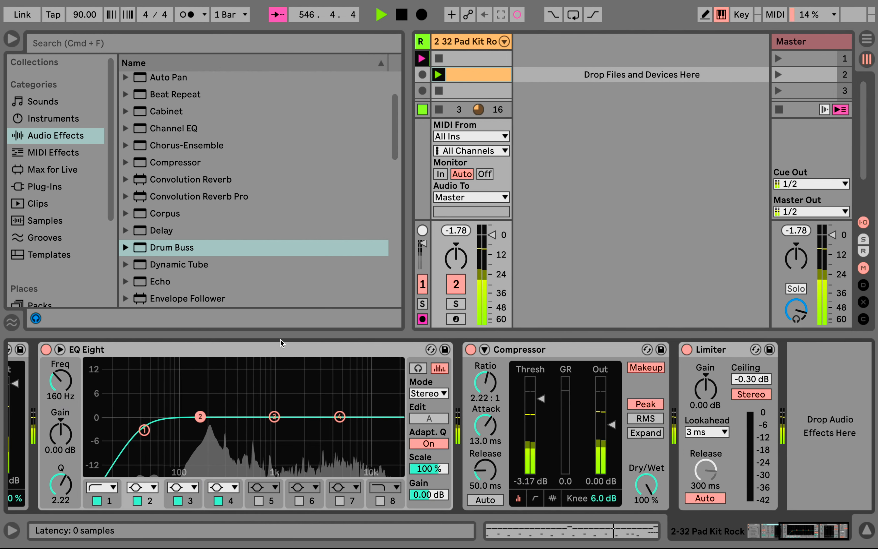
double_click(281, 346)
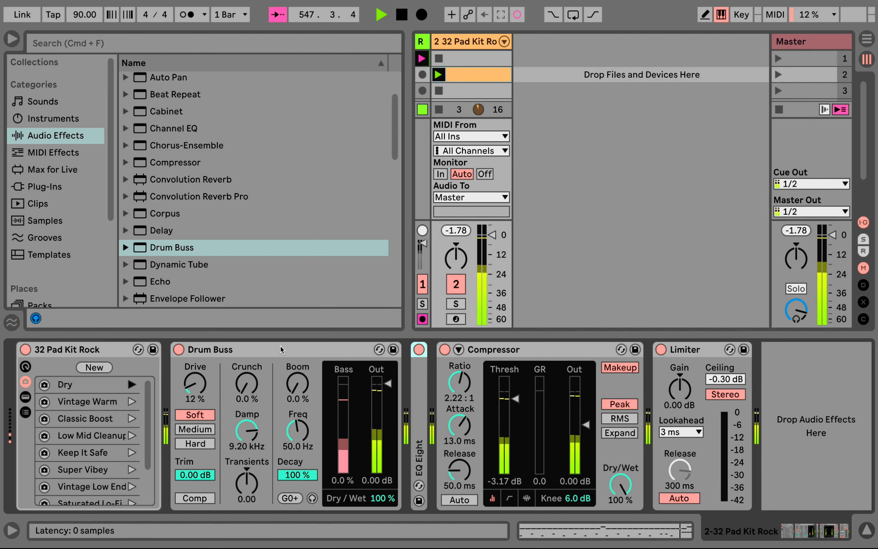
drag(245, 405, 246, 390)
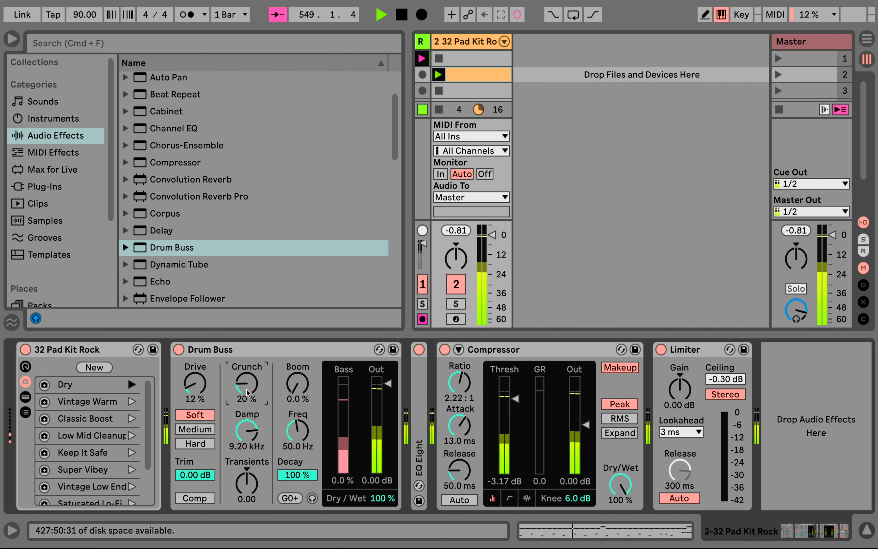
click(179, 350)
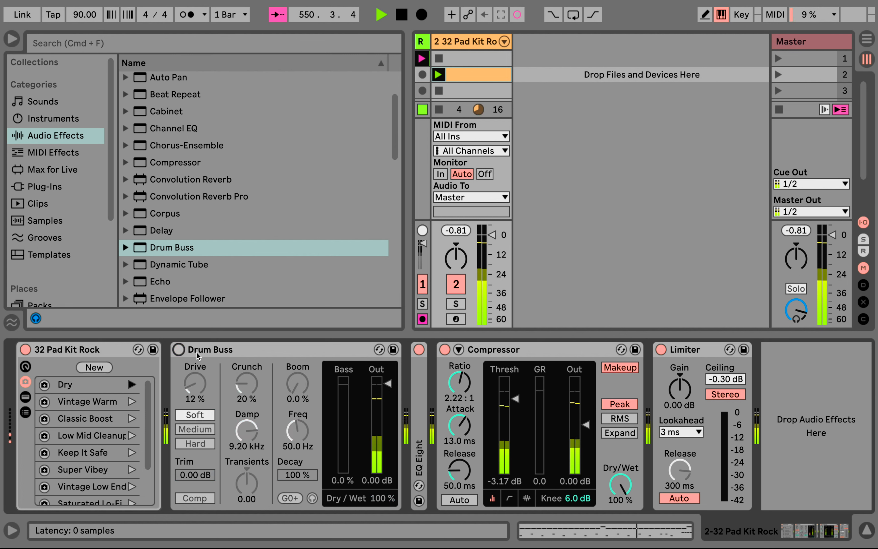
click(178, 350)
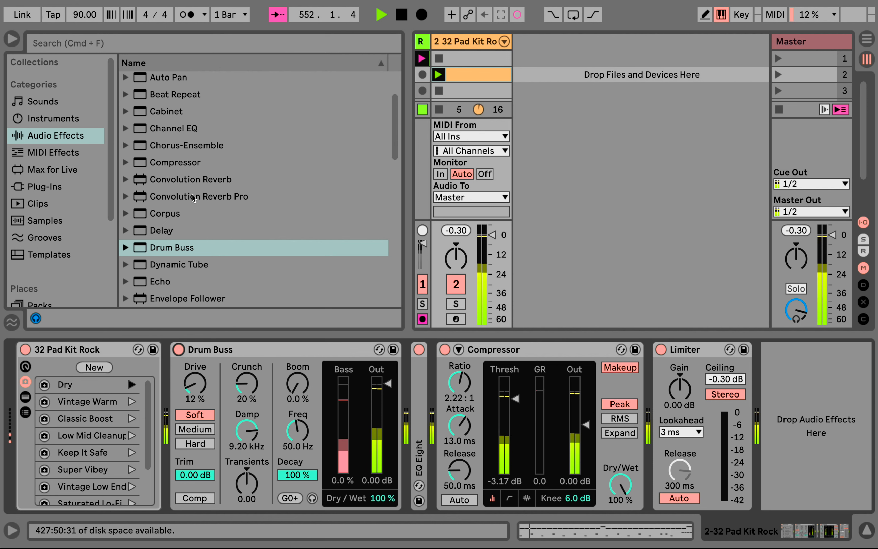
- Insert Hybrid Reverb between Drum Buss and EQ Eight and set its routing to Parallel
click(167, 197)
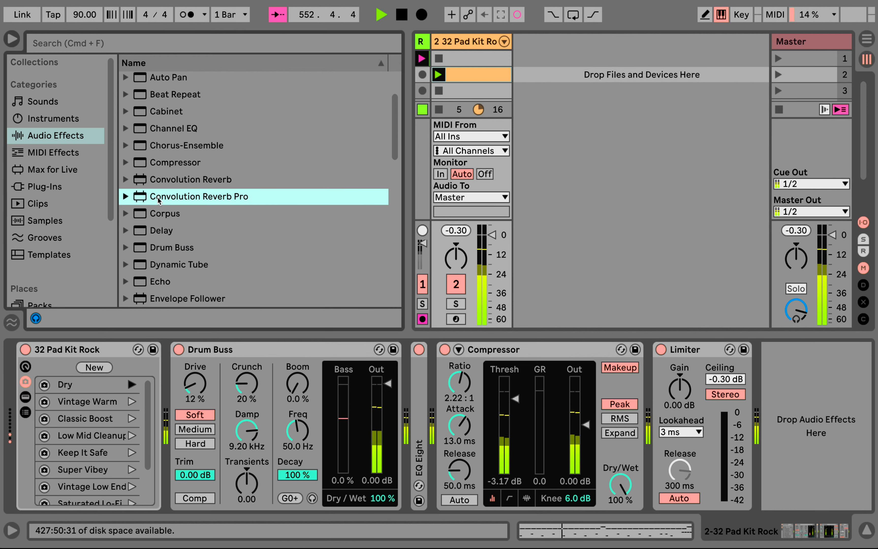
drag(356, 328, 412, 358)
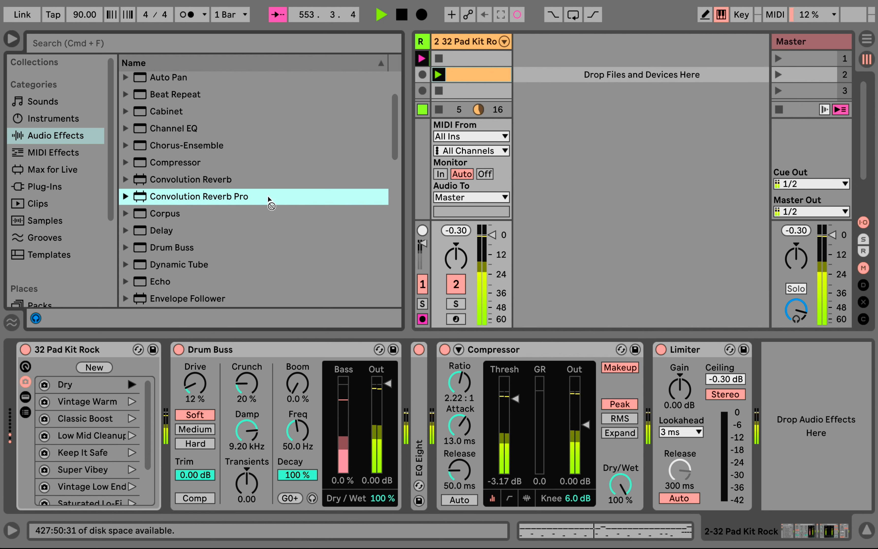
scroll(267, 196, down, 5)
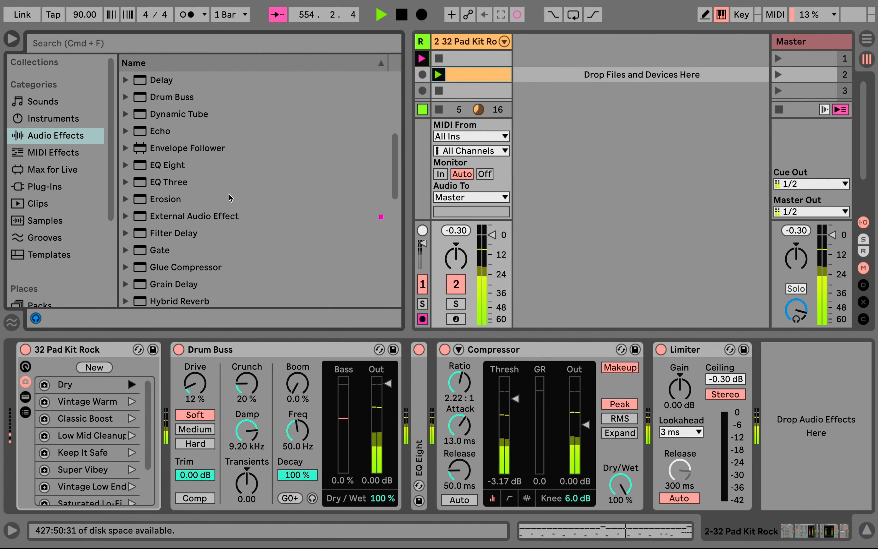
scroll(199, 254, down, 1)
drag(181, 276, 417, 377)
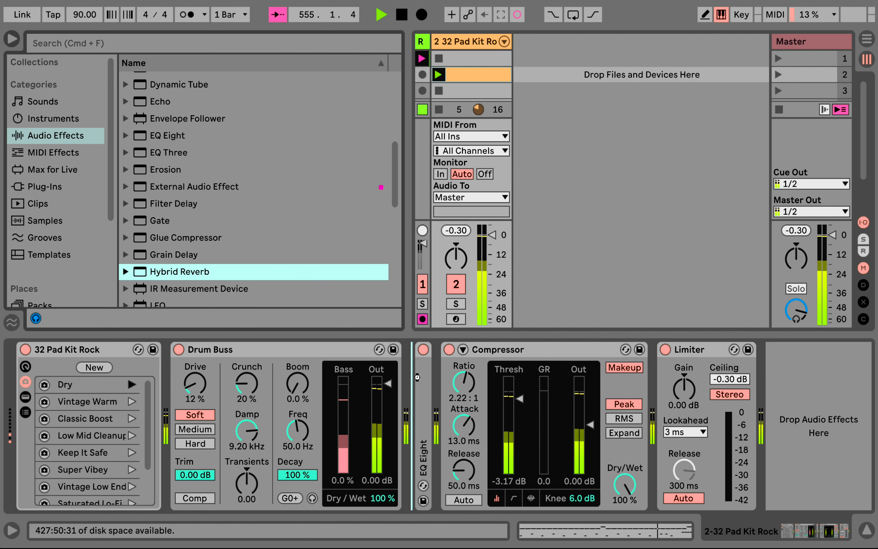
drag(418, 378, 418, 378)
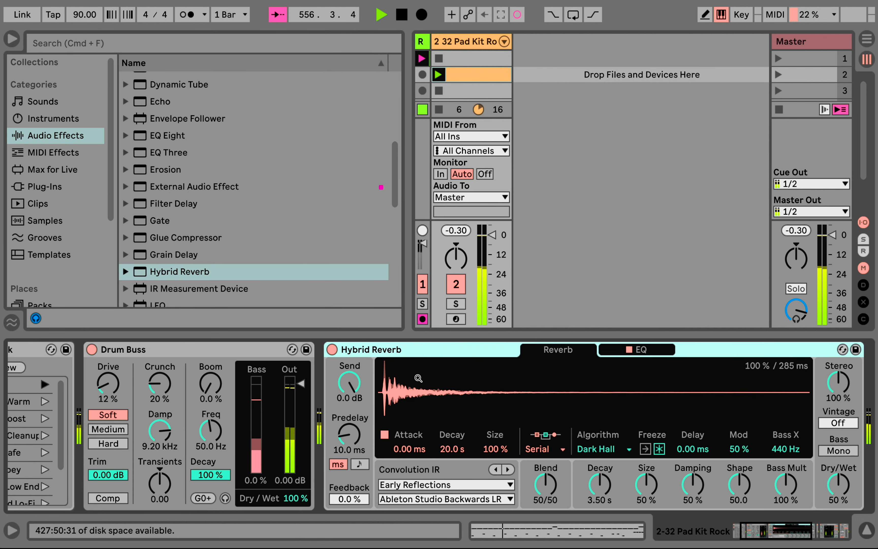
click(552, 449)
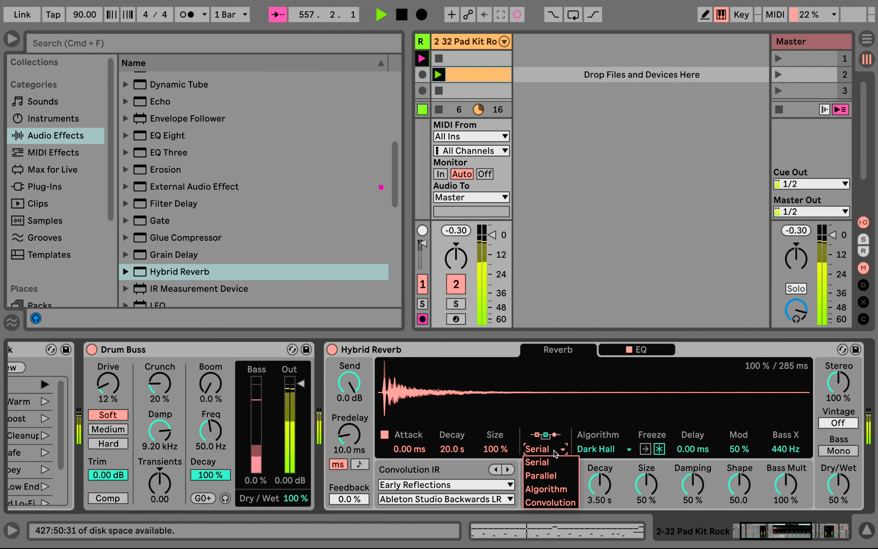
click(551, 478)
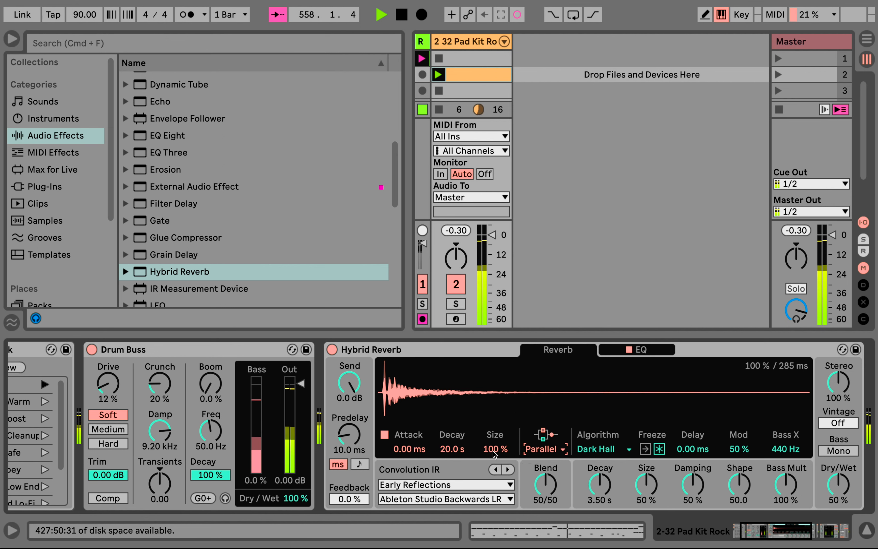
- In the Hybrid Reverb EQ, set the low cut to 249 Hz with 18 dB slope and the high cut to 9.97 kHz with 12 dB slope
click(641, 349)
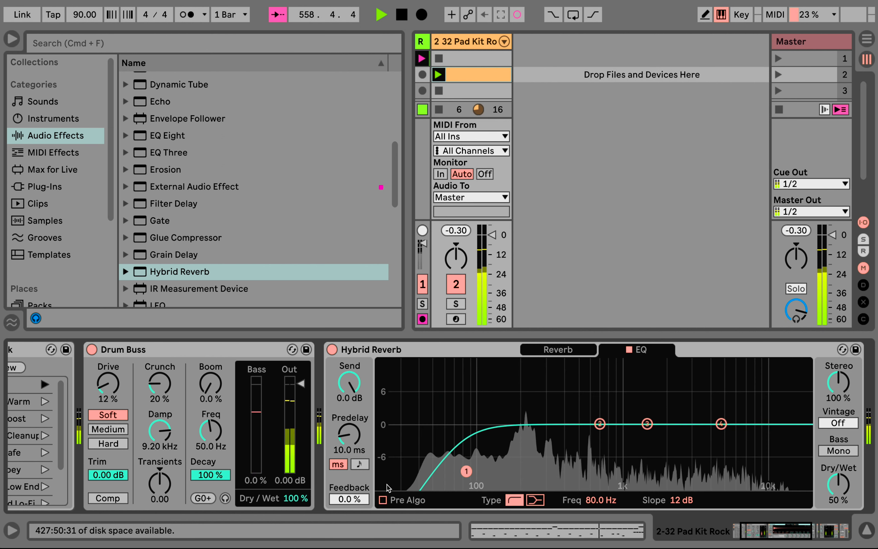
mouse_move(466, 471)
mouse_down()
mouse_move(552, 458)
mouse_move(510, 457)
mouse_move(536, 457)
mouse_up()
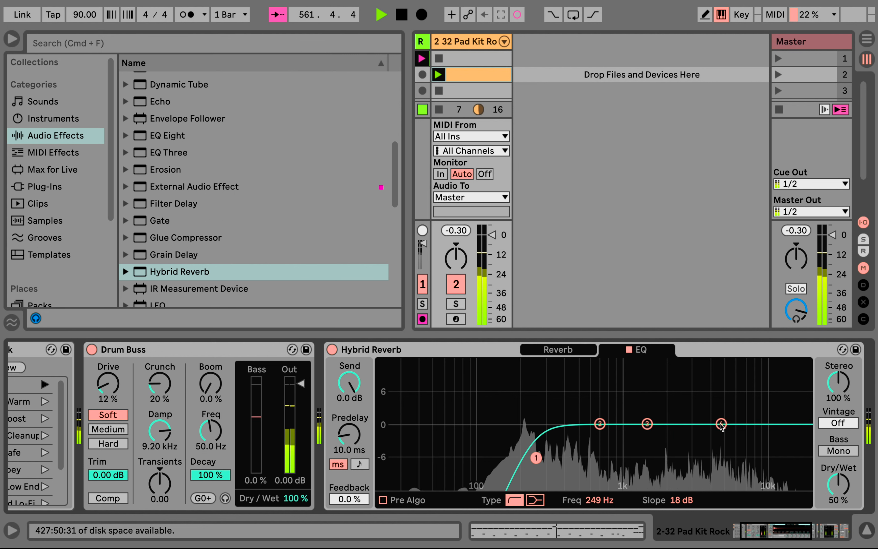
double_click(721, 424)
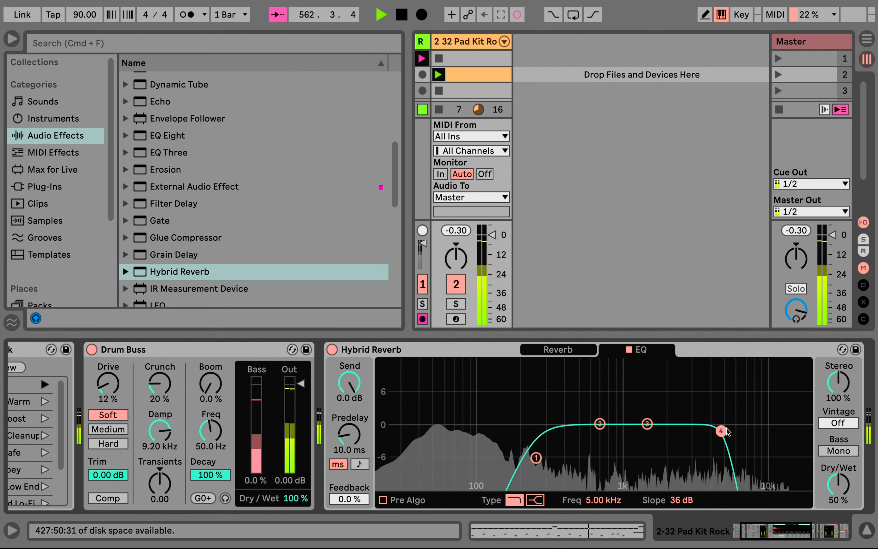
drag(762, 443, 771, 471)
- Set the Hybrid Reverb's Vintage mode to Subtle with mono bass enabled, and set its Dry/Wet to 16%
click(847, 425)
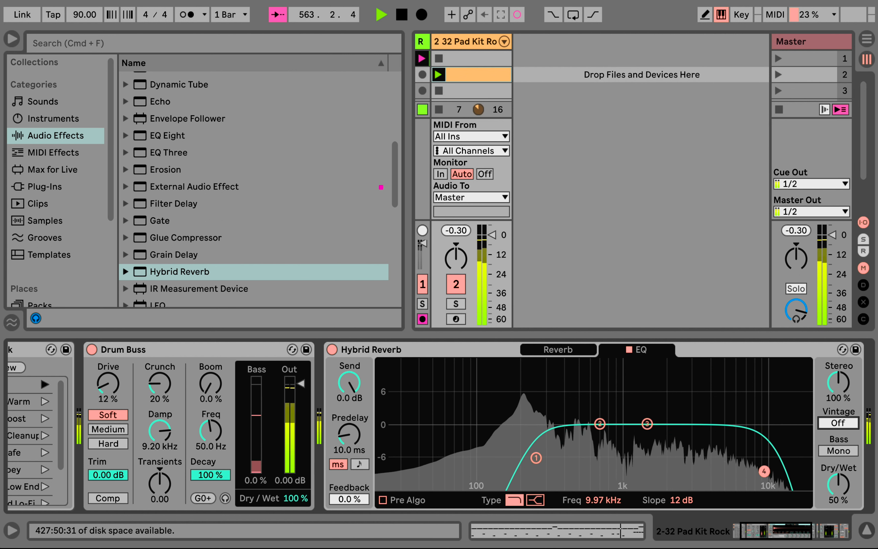
drag(846, 424, 849, 428)
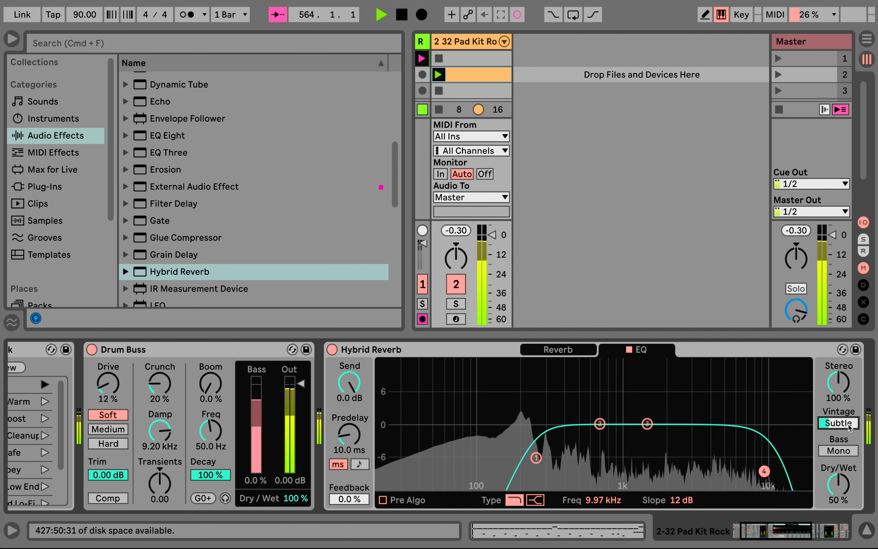
click(839, 450)
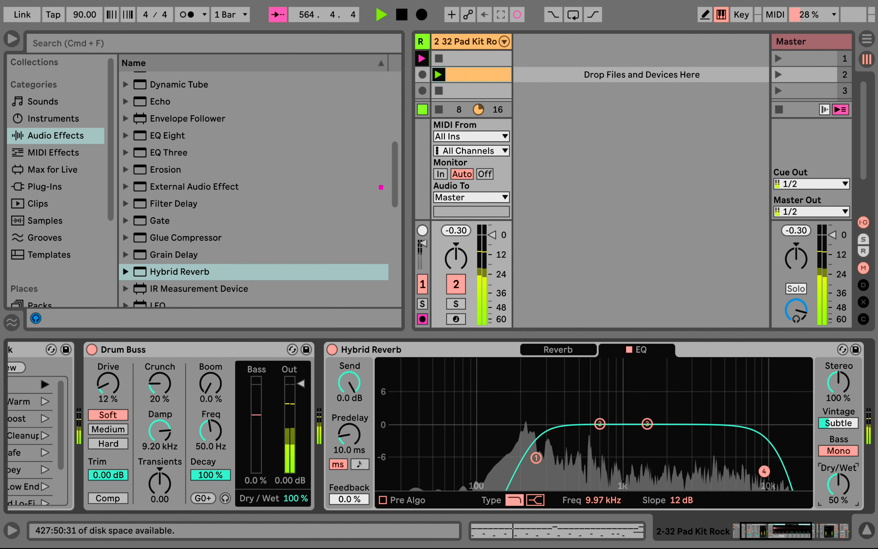
mouse_move(838, 485)
mouse_down()
mouse_move(838, 508)
mouse_move(838, 501)
mouse_up()
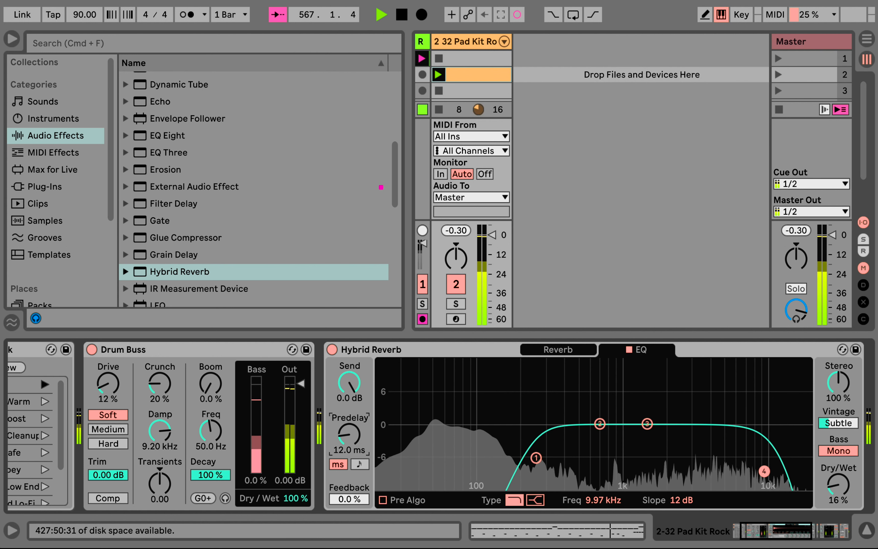
- Set the Hybrid Reverb's predelay to 33.6 ms and the Drum Buss Transients to 0.24
drag(349, 434, 349, 428)
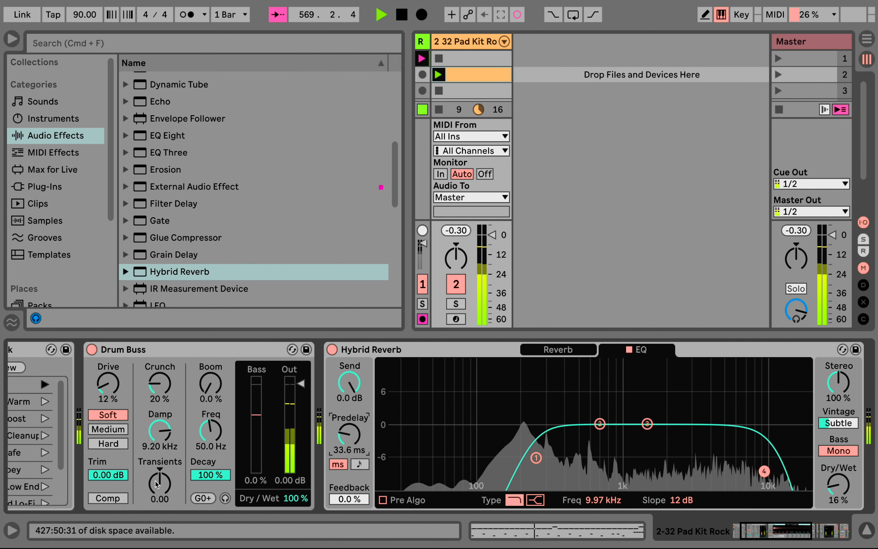
drag(159, 483, 160, 477)
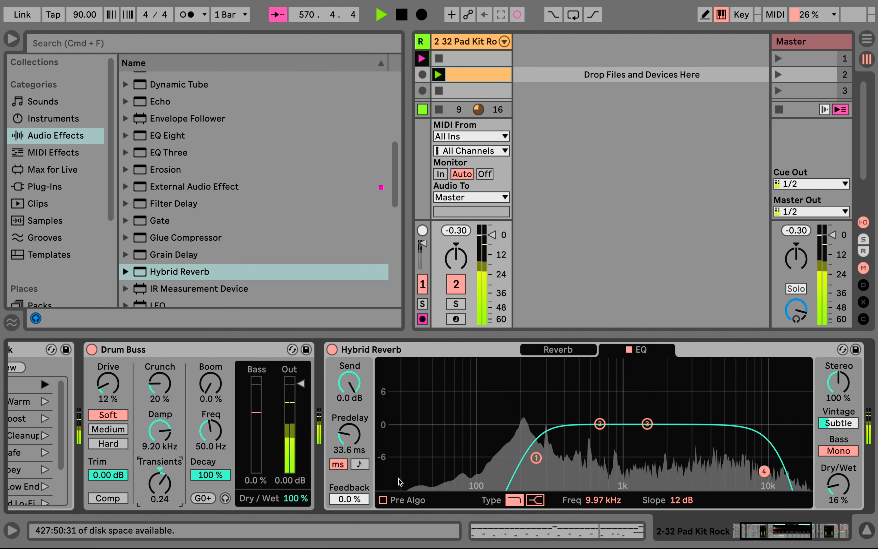
- Choose the Made for Drums category for the Hybrid Reverb's convolution impulse response
click(558, 349)
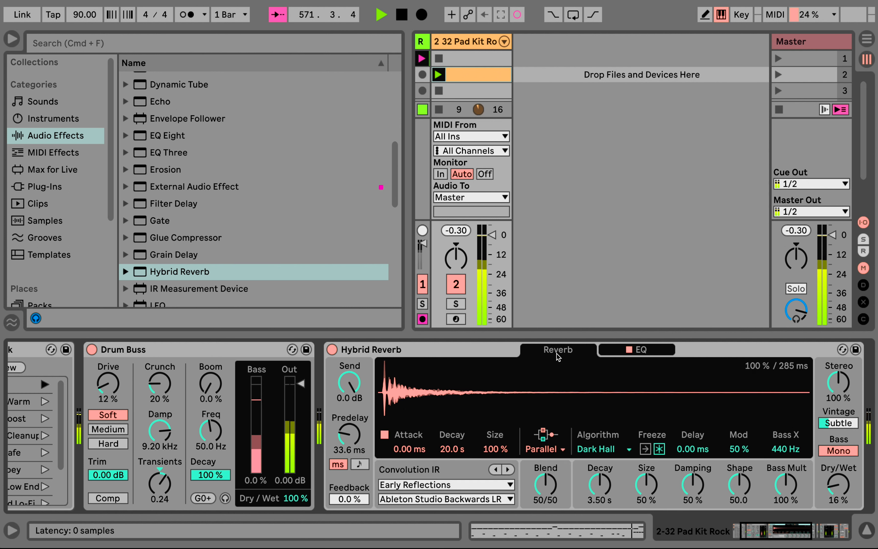
click(433, 485)
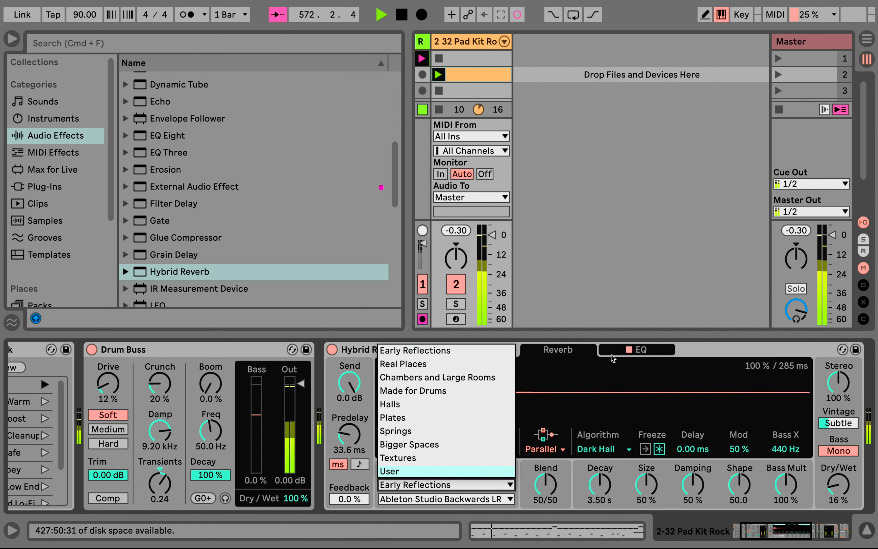
click(696, 350)
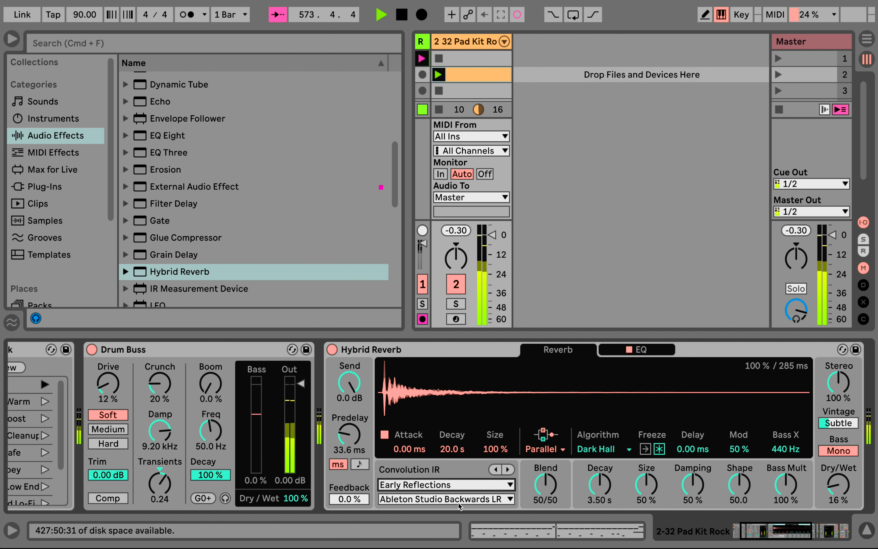
click(458, 486)
click(421, 390)
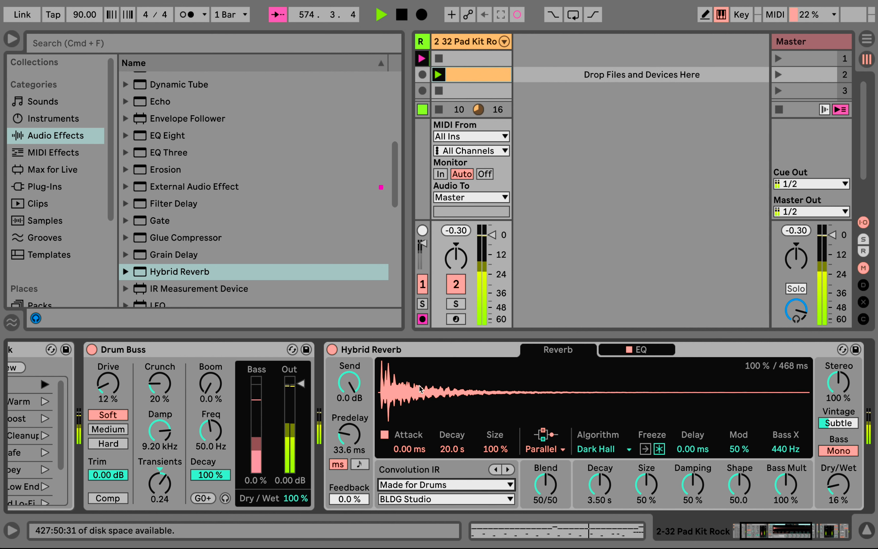
- Audition the drum impulse responses and settle on City Stone Hall BA LR
click(430, 501)
click(430, 388)
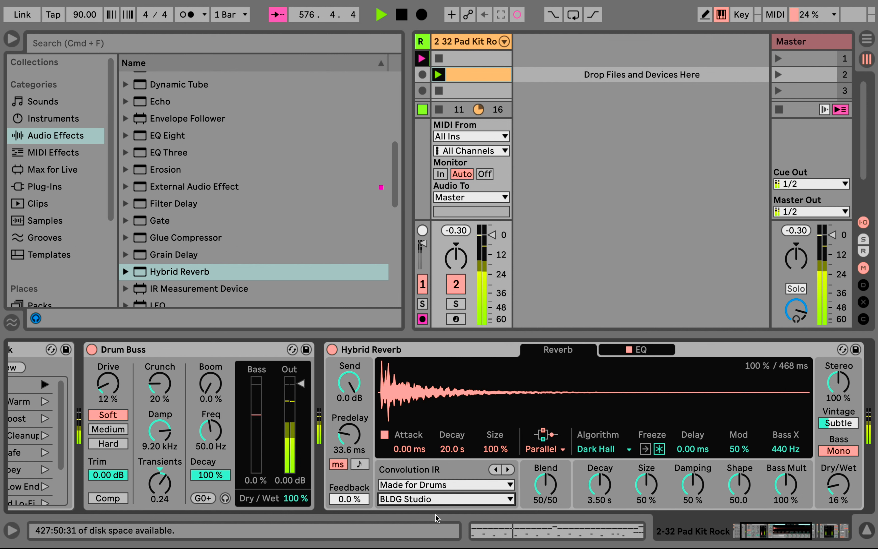
key(Down)
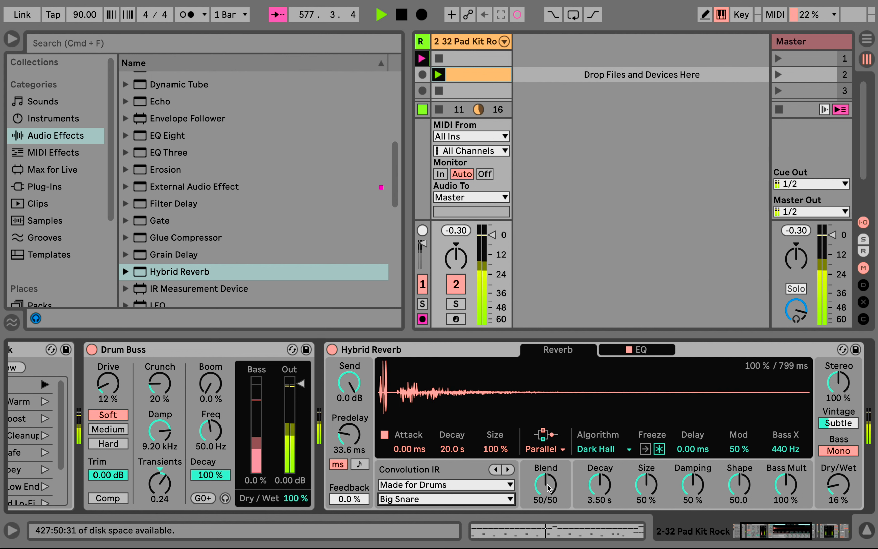
key(Down)
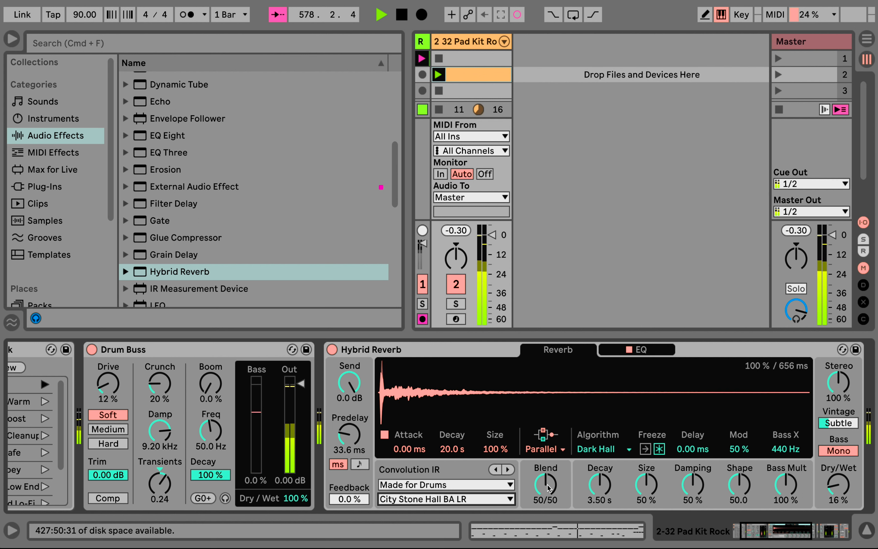
key(Down)
key(Down)
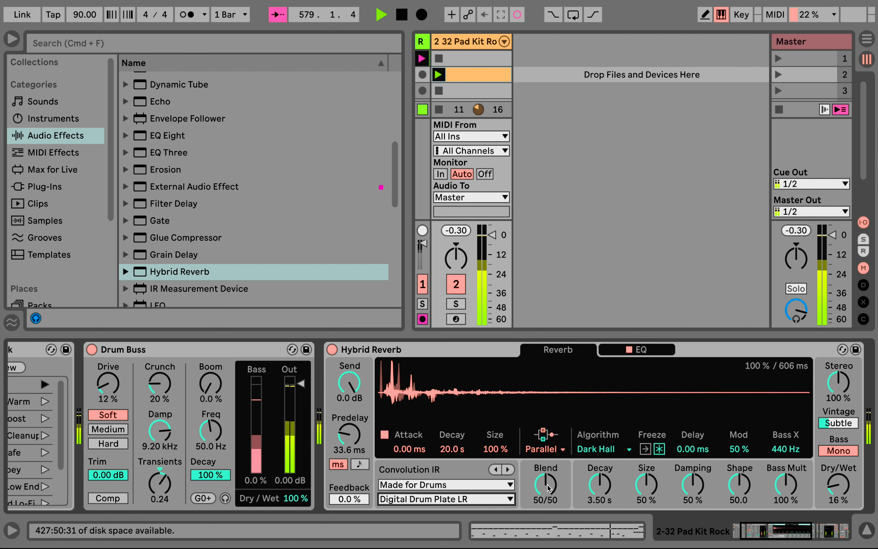
key(Up)
key(Up)
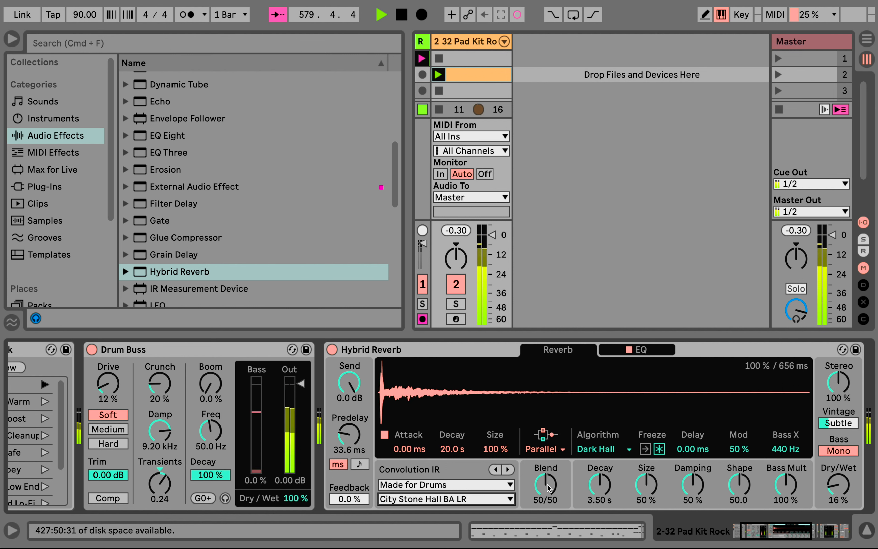
- Switch the reverb routing to Serial, with an algorithm decay of 1.59 s and a convolution decay of 5.98 s
click(547, 454)
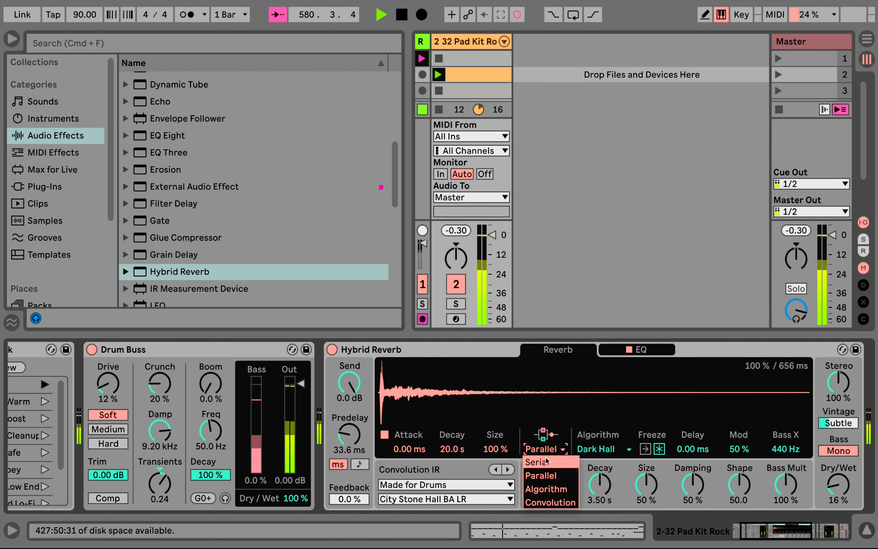
click(546, 460)
drag(599, 483, 599, 499)
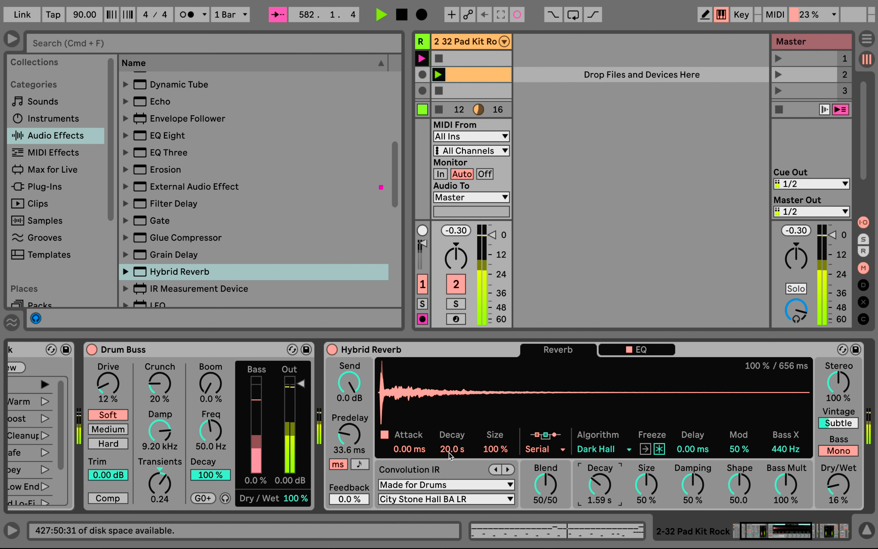
mouse_move(451, 452)
mouse_down()
mouse_move(451, 473)
mouse_move(448, 454)
mouse_up()
- Set the Hybrid Reverb's Dry/Wet to 17% and stop the drum track's clip
drag(848, 499, 847, 495)
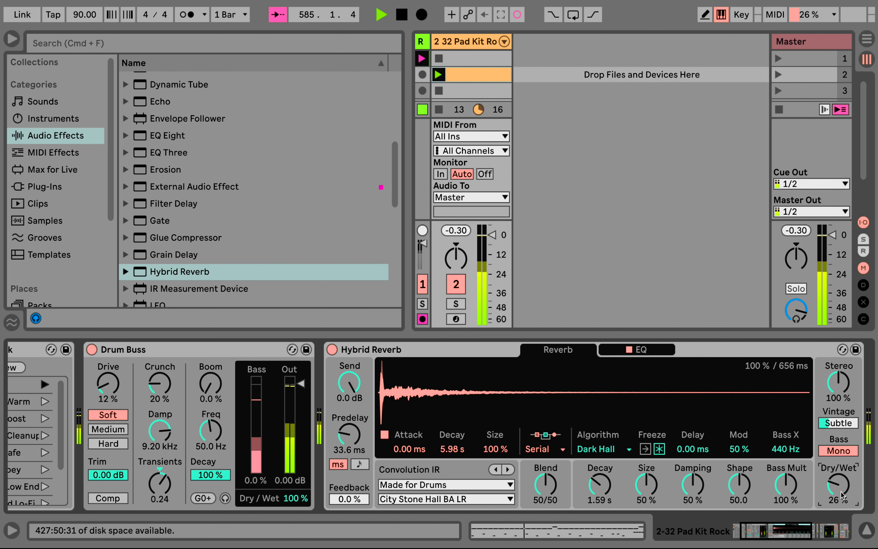
key(super+z)
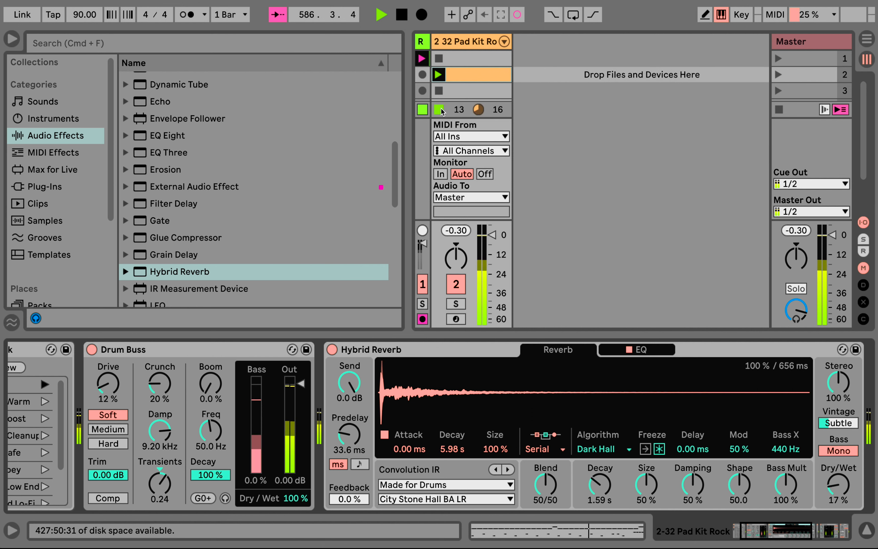
- Hide the track In/Out section and make the mixer section taller
key(super+alt+i)
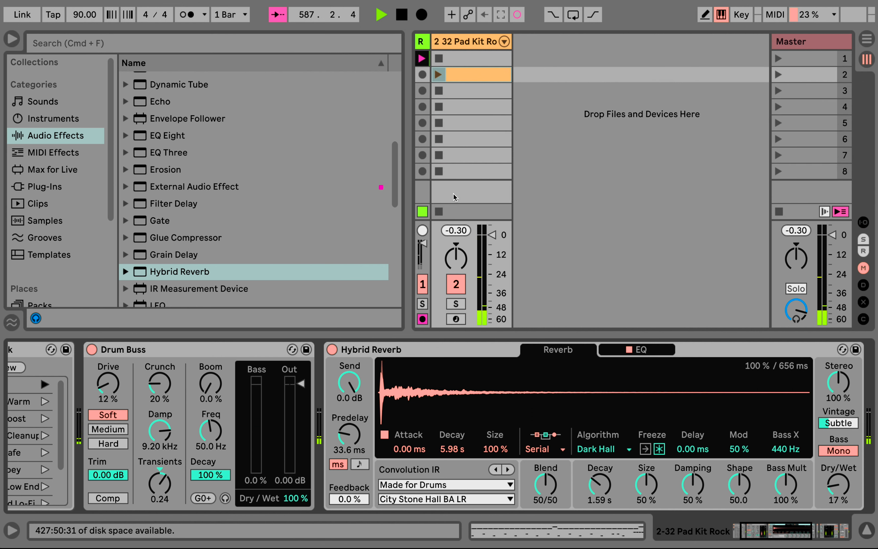
drag(458, 220, 461, 189)
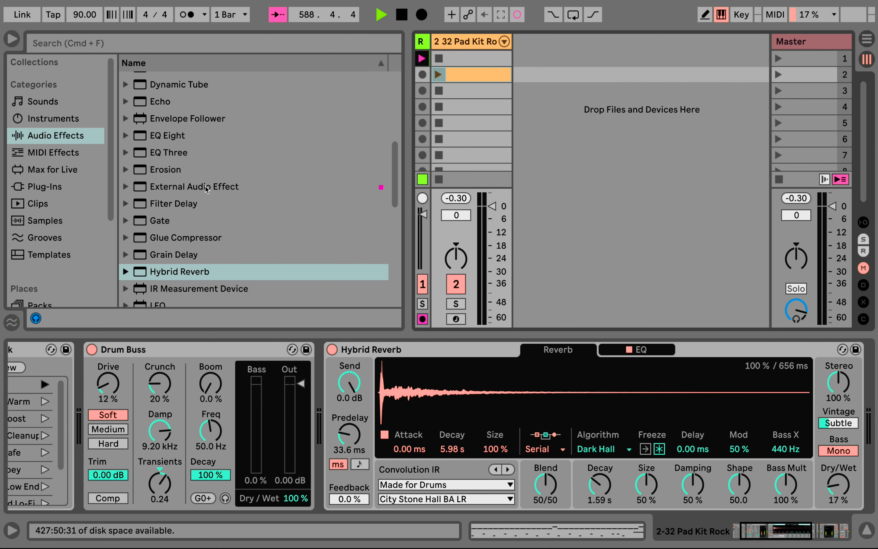
- Narrow the Pad Kit Rock drum track to its minimum width in the session
scroll(206, 189, down, 1)
scroll(136, 340, left, 3)
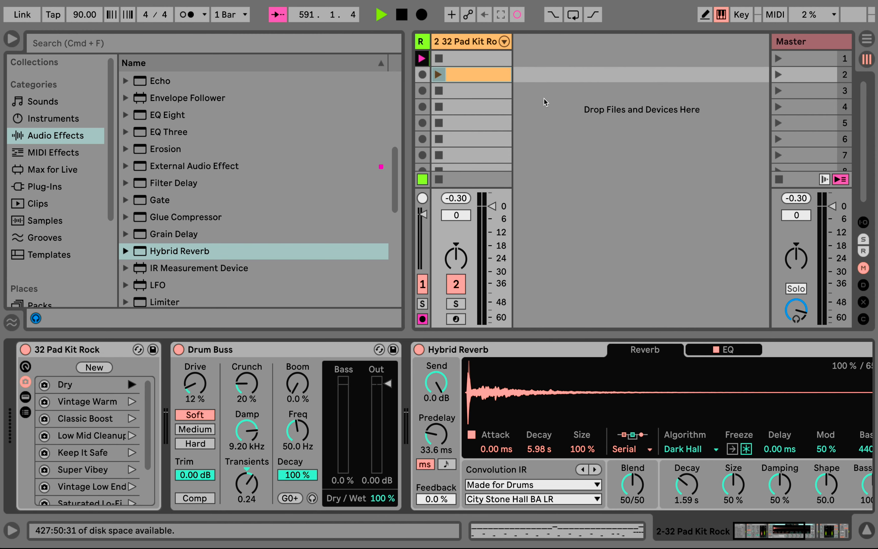
drag(512, 54, 449, 53)
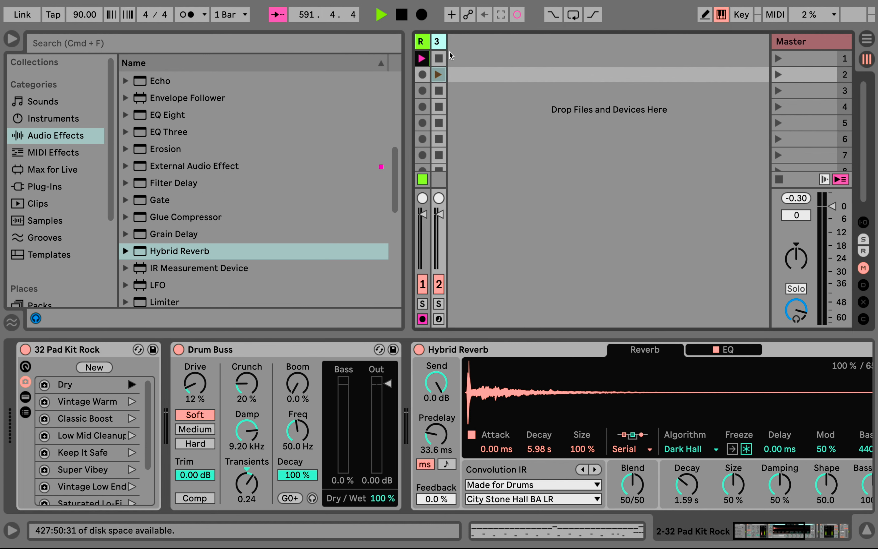
- Insert a new MIDI track after the drum track and widen it
right_click(473, 67)
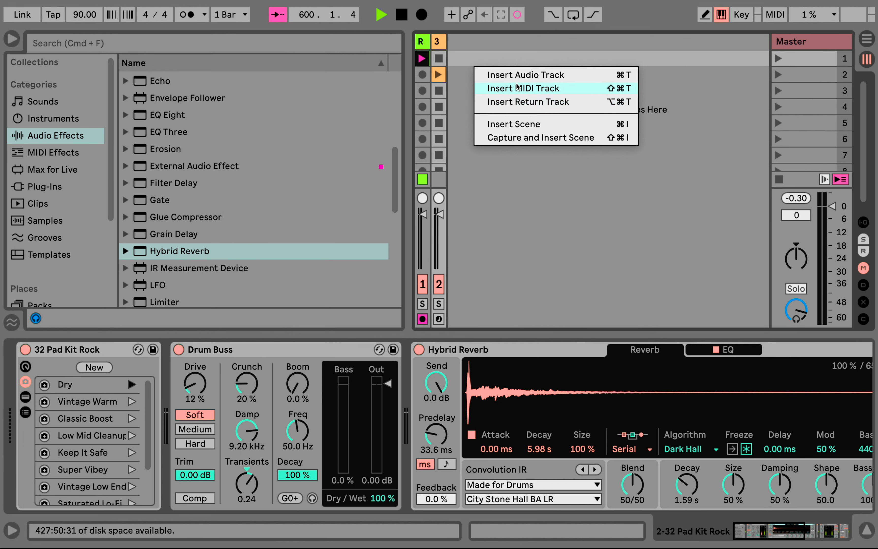
click(520, 90)
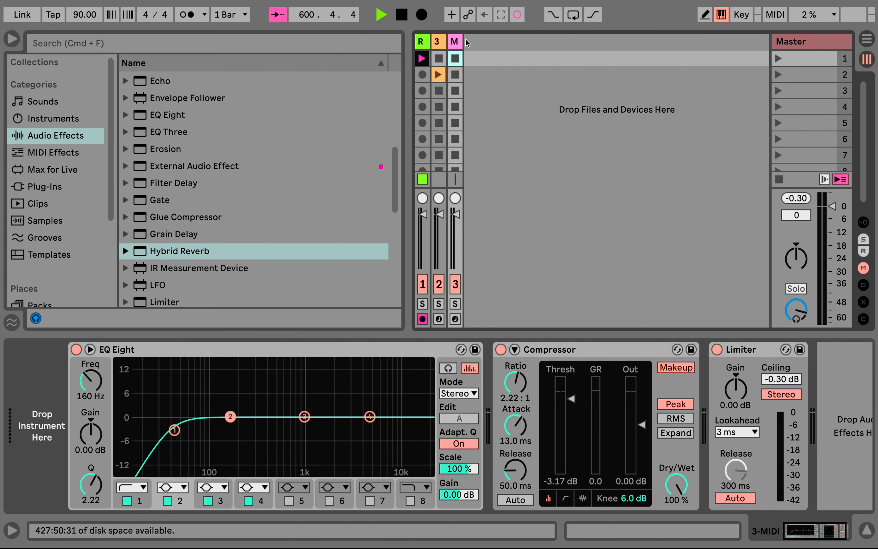
drag(486, 41, 525, 57)
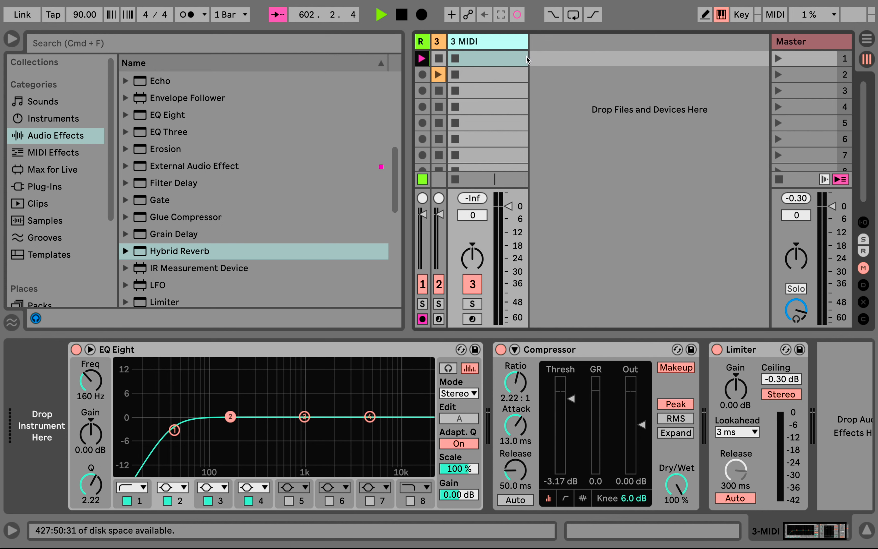
- Open the installed Packs in the browser and locate the Session Drums packs
scroll(54, 236, down, 3)
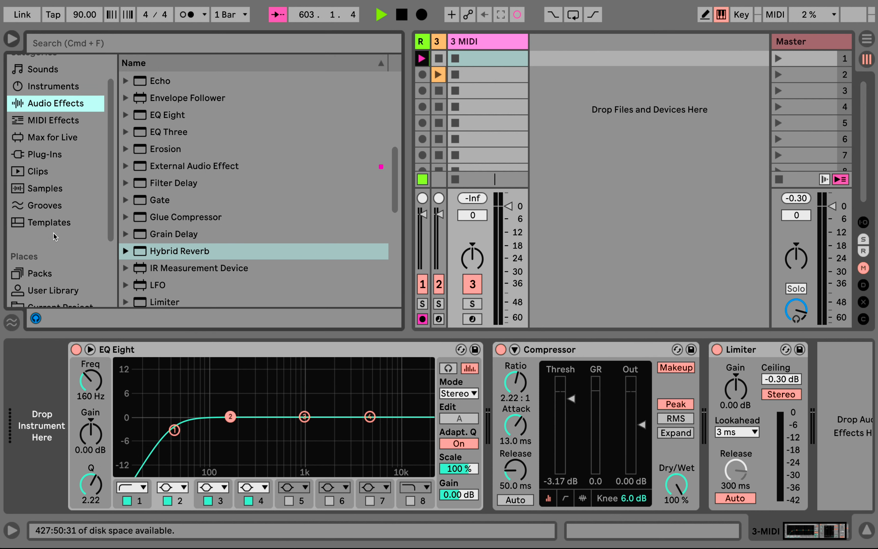
click(42, 274)
scroll(194, 217, down, 10)
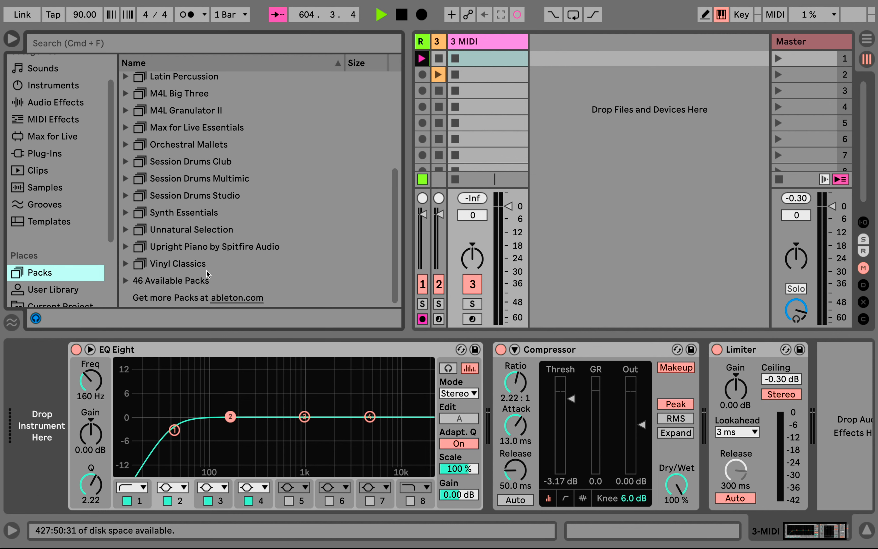
scroll(191, 220, up, 2)
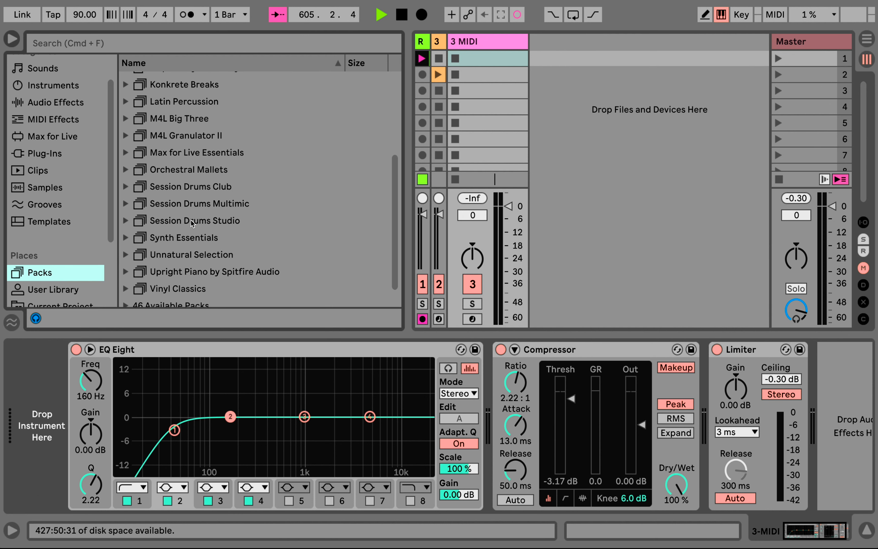
click(176, 186)
click(178, 204)
click(177, 220)
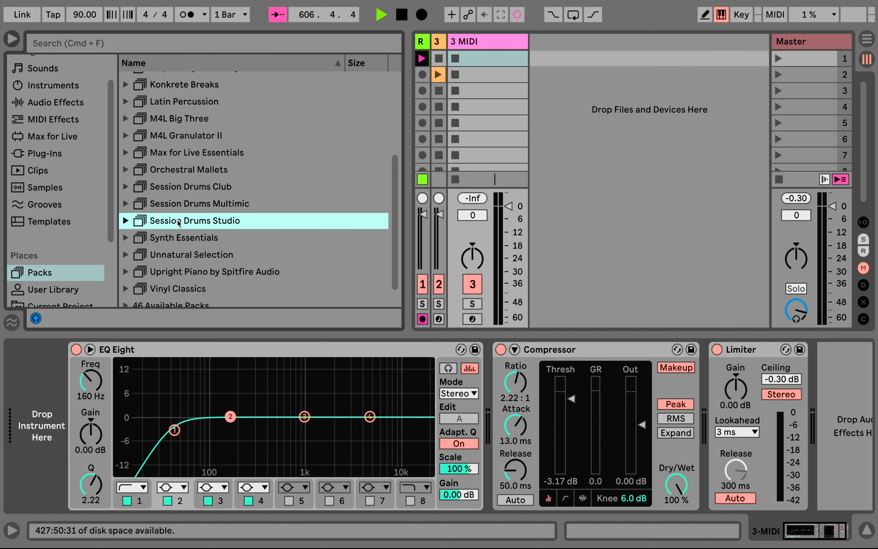
- Load Kit-Soft-Multirod from the Session Drums Multimic pack's Drums folder onto the new MIDI track and widen the rock drum track
click(181, 205)
click(131, 204)
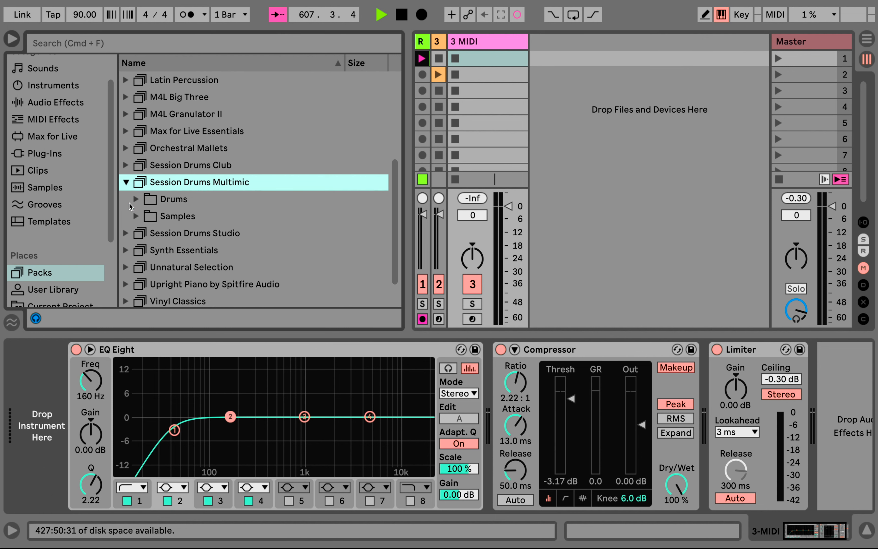
click(129, 202)
scroll(217, 227, down, 6)
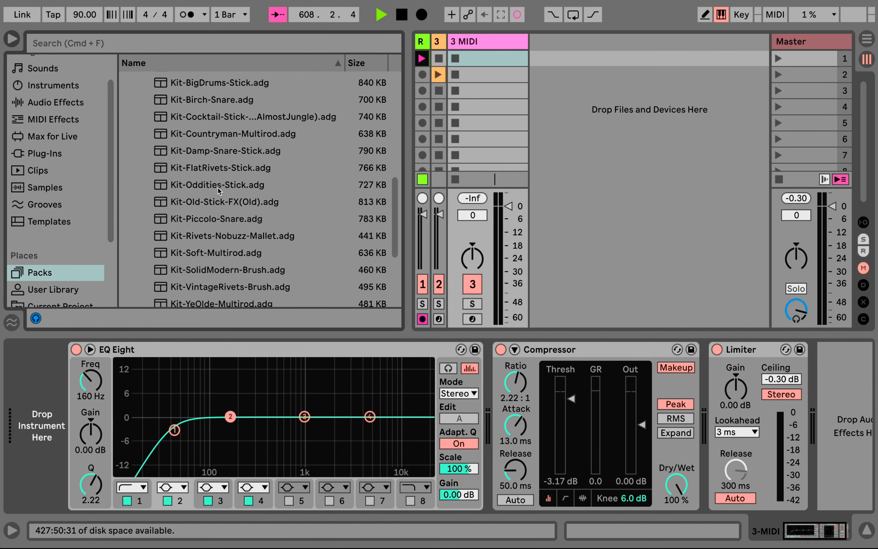
click(210, 237)
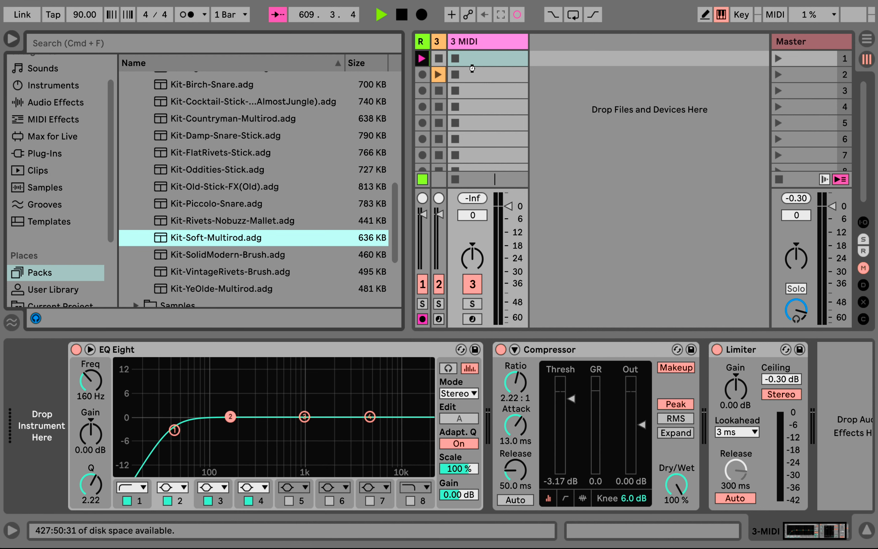
drag(472, 68, 518, 47)
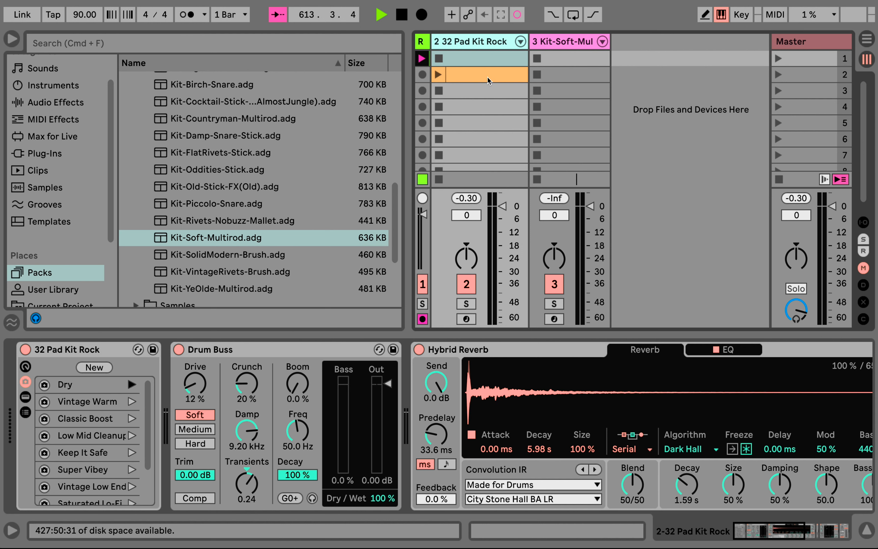
- Copy the rock kit's MIDI clip to the second slot of the Kit-Soft-Multirod track, play it, and show the track's devices
drag(487, 78, 552, 76)
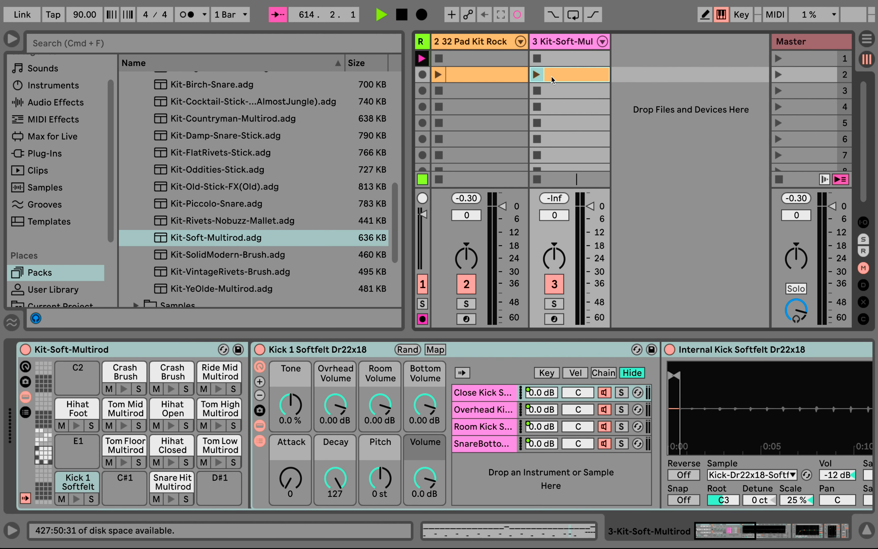
click(537, 75)
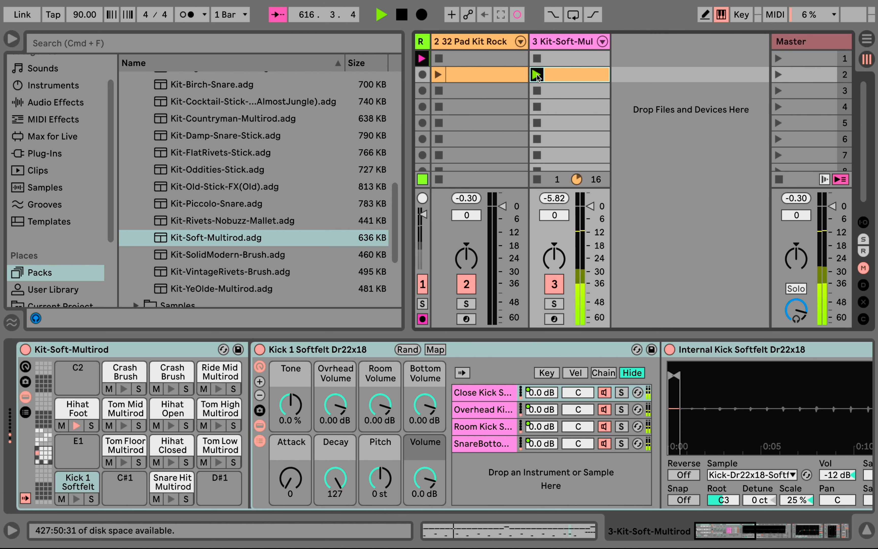
double_click(558, 78)
key(shift+Tab)
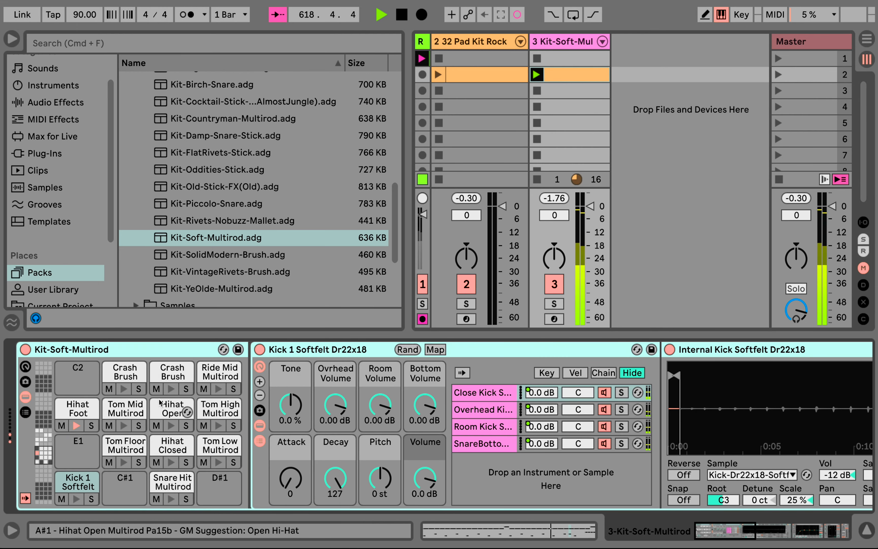
- In the Kit-Soft-Multirod chain list, set Snare Hit volume to -8.7 dB and Hihat Open to 6.0 dB, then fold the rack
click(25, 412)
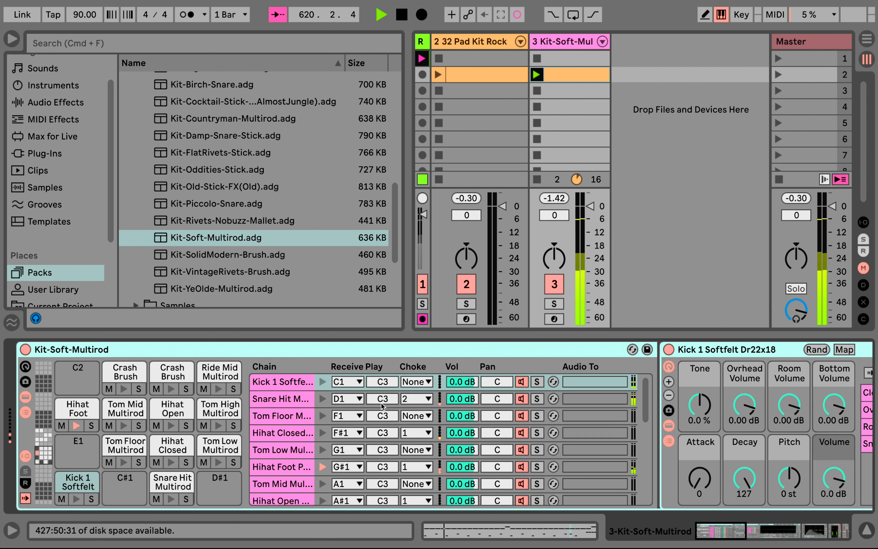
drag(461, 398, 462, 419)
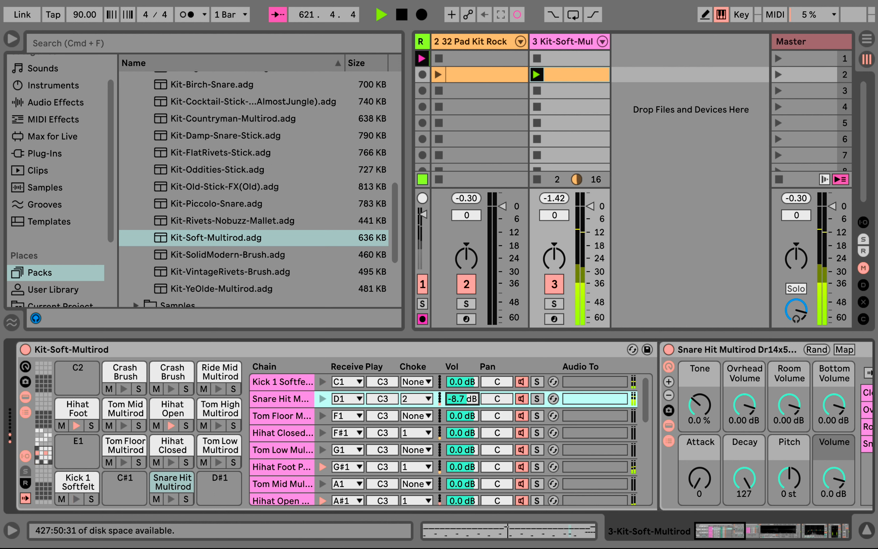
drag(461, 501, 462, 487)
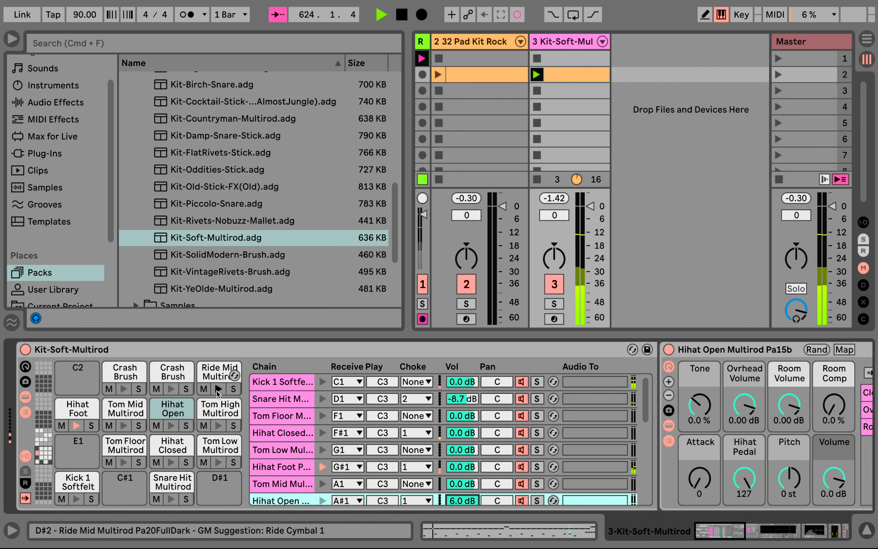
double_click(257, 349)
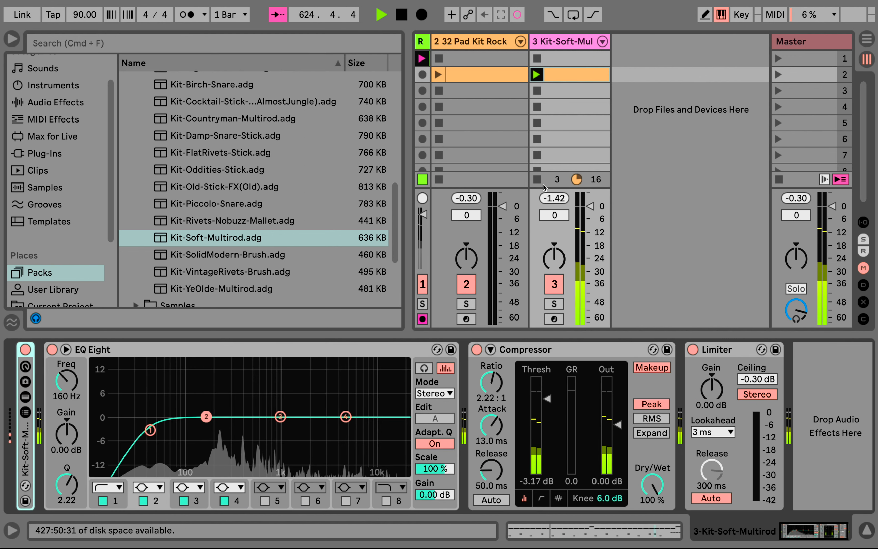
- Copy the Drum Buss and Hybrid Reverb from the 32 Pad Kit Rock track to the end of the Kit-Soft-Multirod track's devices
click(558, 286)
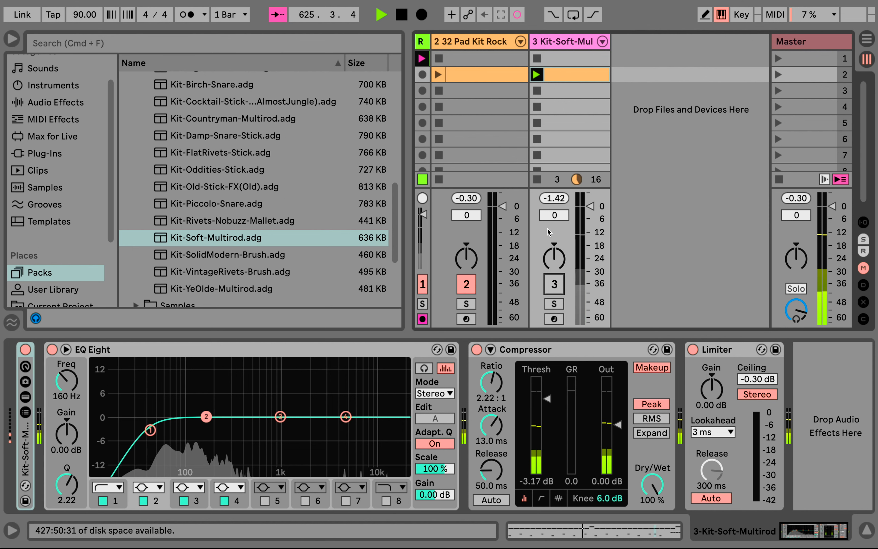
click(483, 39)
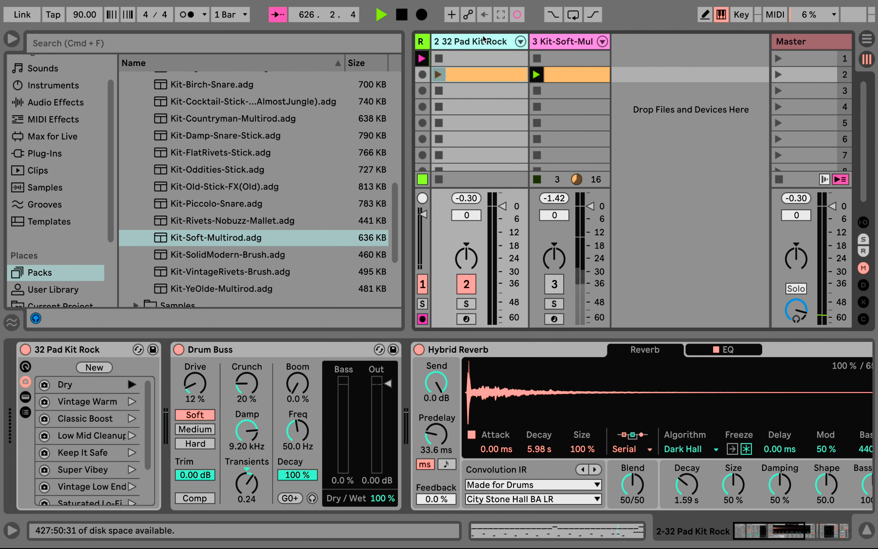
click(341, 352)
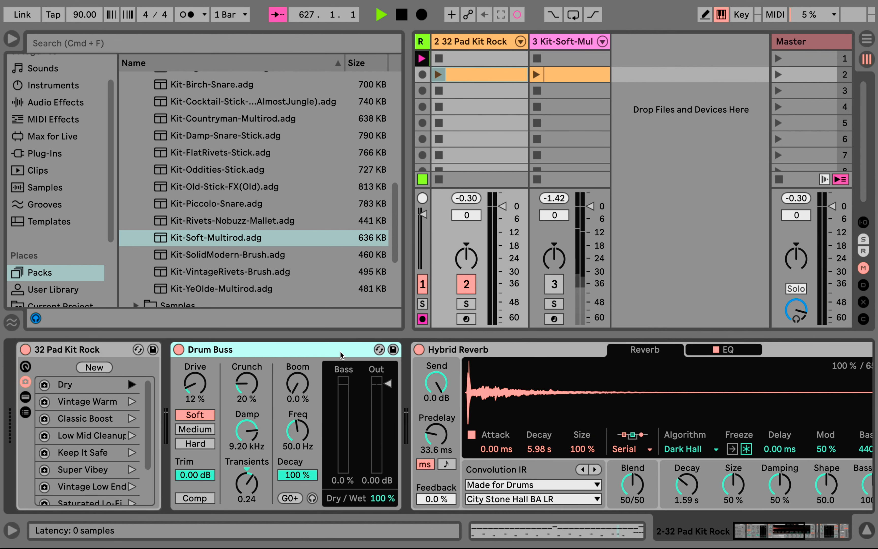
click(498, 351)
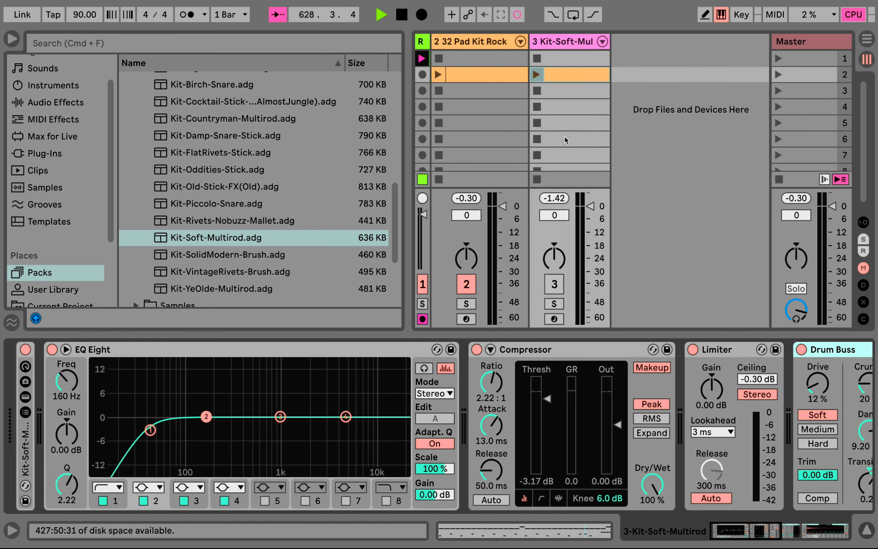
click(554, 283)
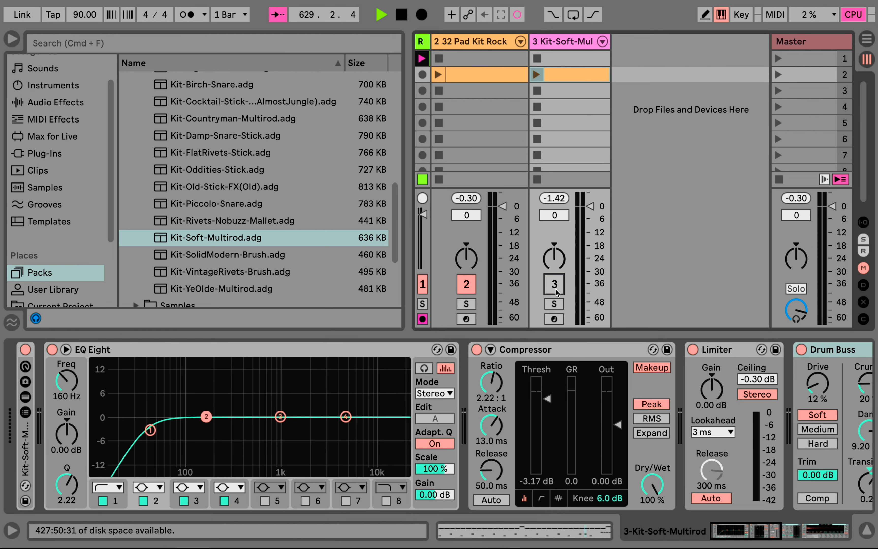
- Play the Kit-Soft-Multirod clip and move the Limiter behind the Hybrid Reverb at the end of the effects
click(537, 75)
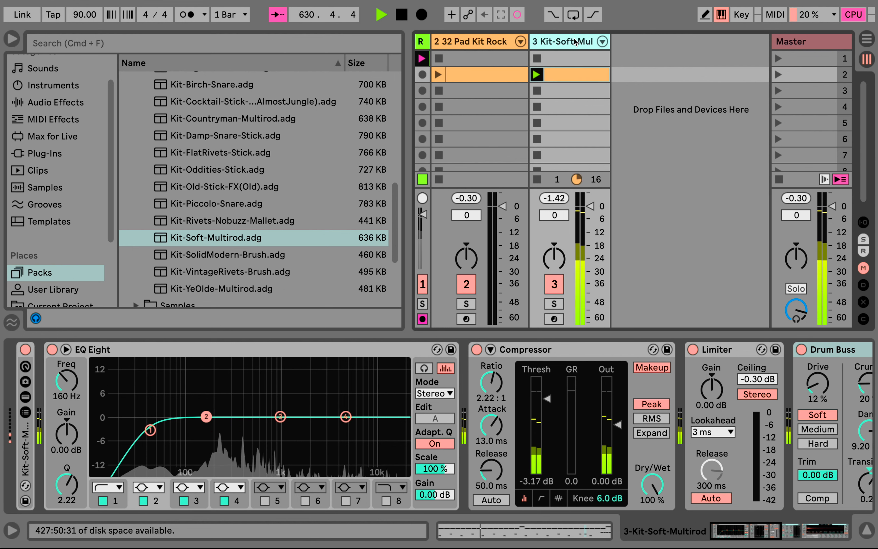
scroll(602, 441, right, 10)
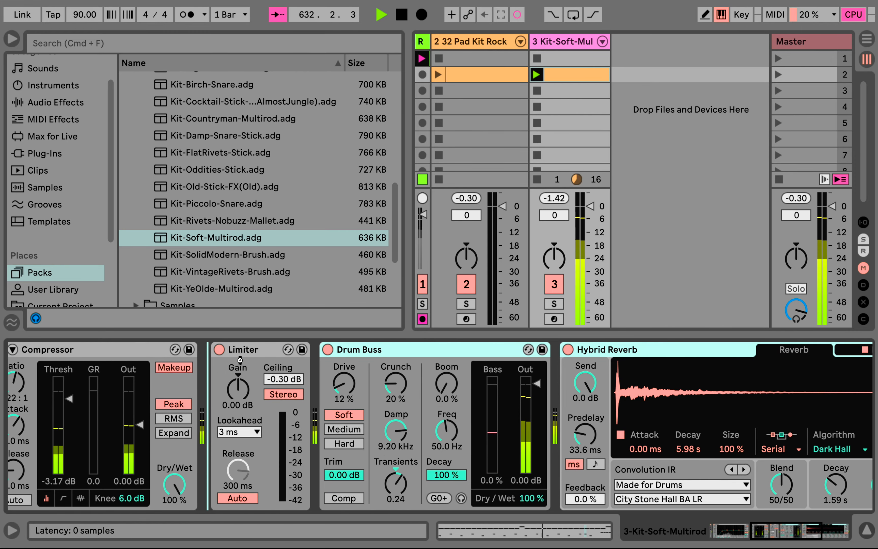
scroll(440, 359, right, 5)
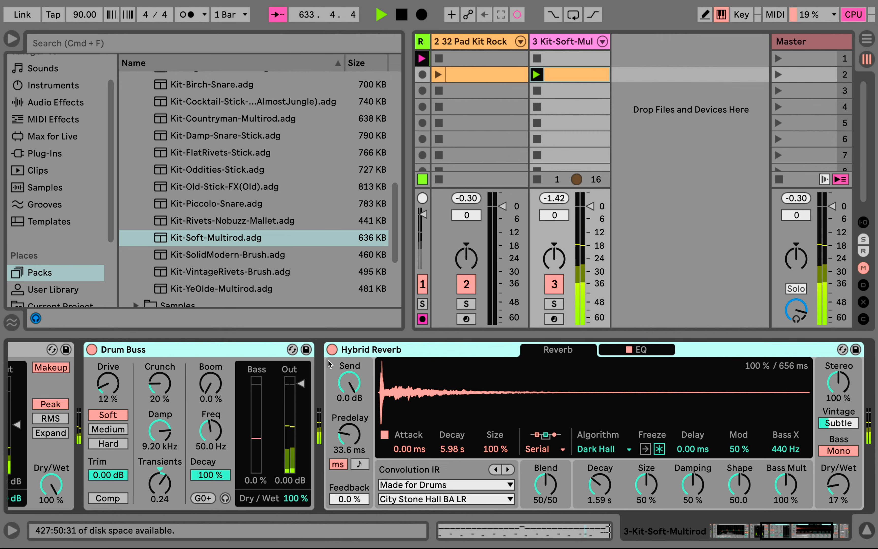
scroll(329, 361, right, 3)
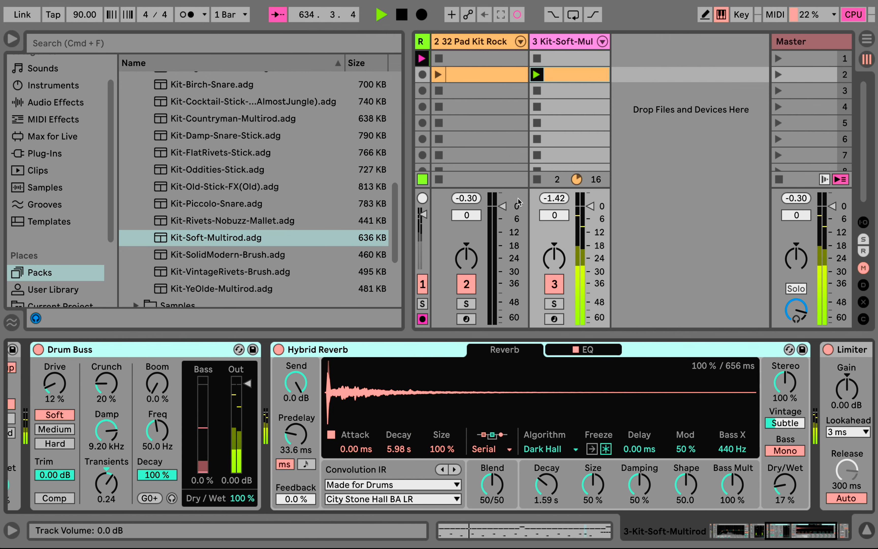
- Group the Drum Buss and Hybrid Reverb into an Audio Effect Rack, check its chain list, and fold the rack
click(112, 348)
click(326, 355)
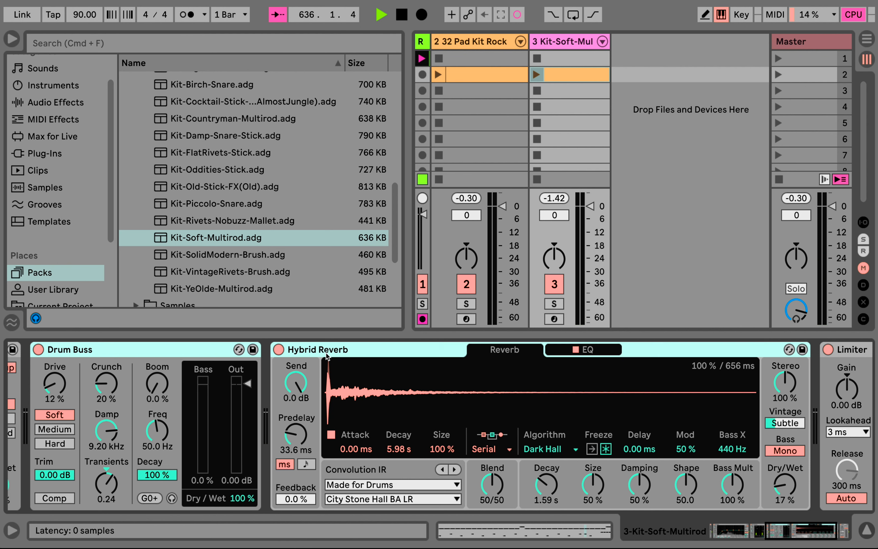
key(super+g)
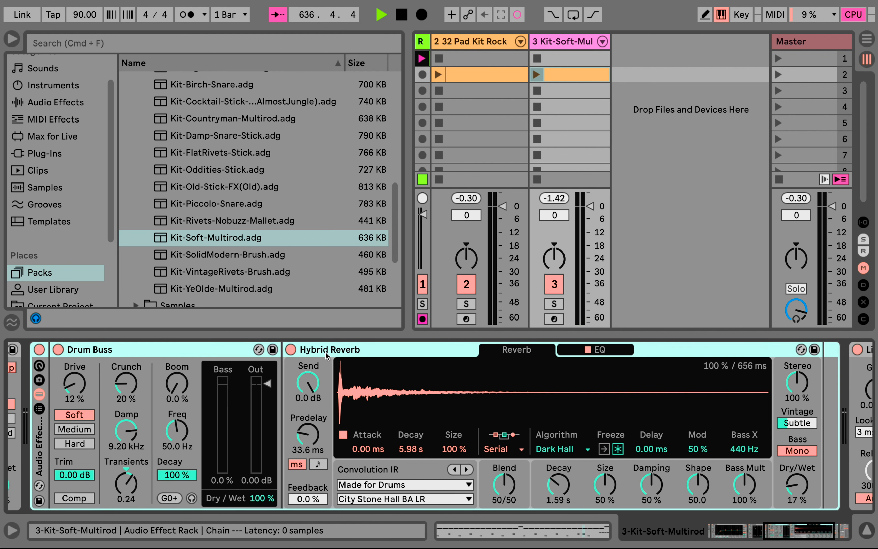
scroll(326, 354, left, 4)
click(189, 409)
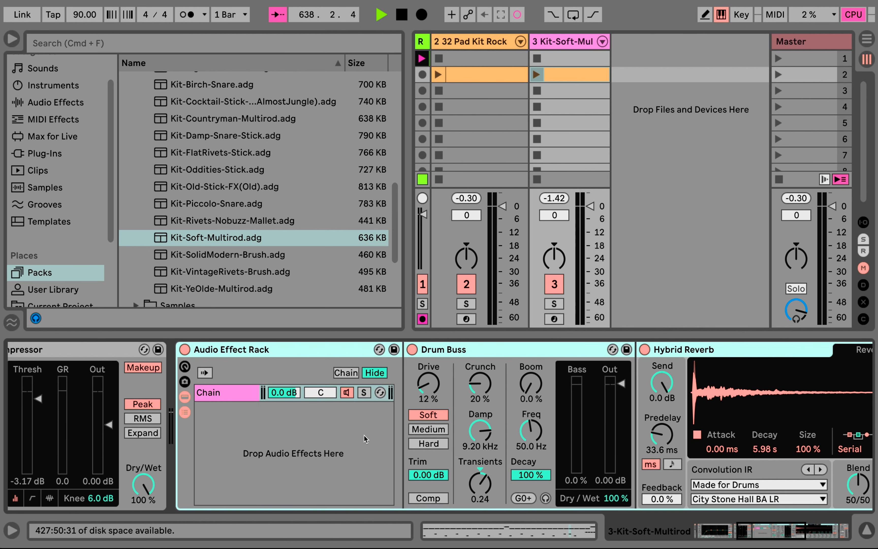
double_click(214, 350)
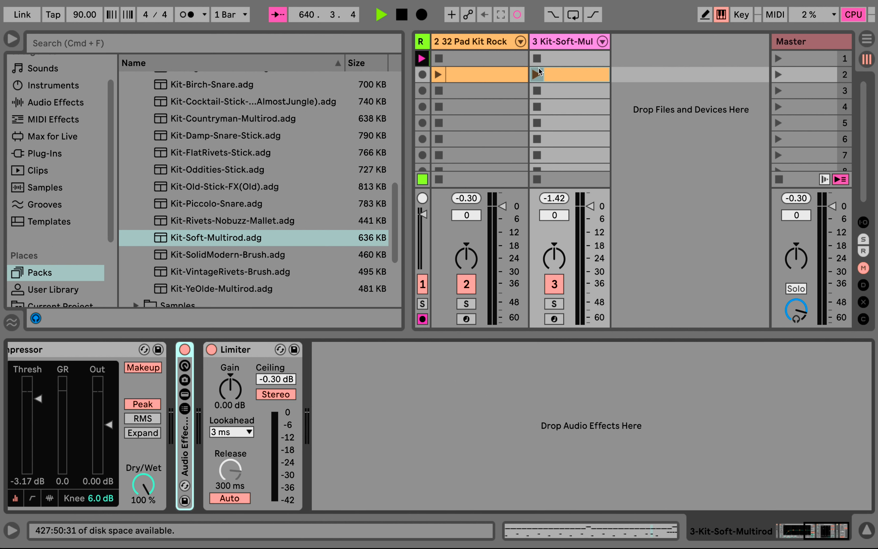
- Play the Kit-Soft-Multirod clip and compare the sound with the Audio Effect Rack switched off and on
click(536, 74)
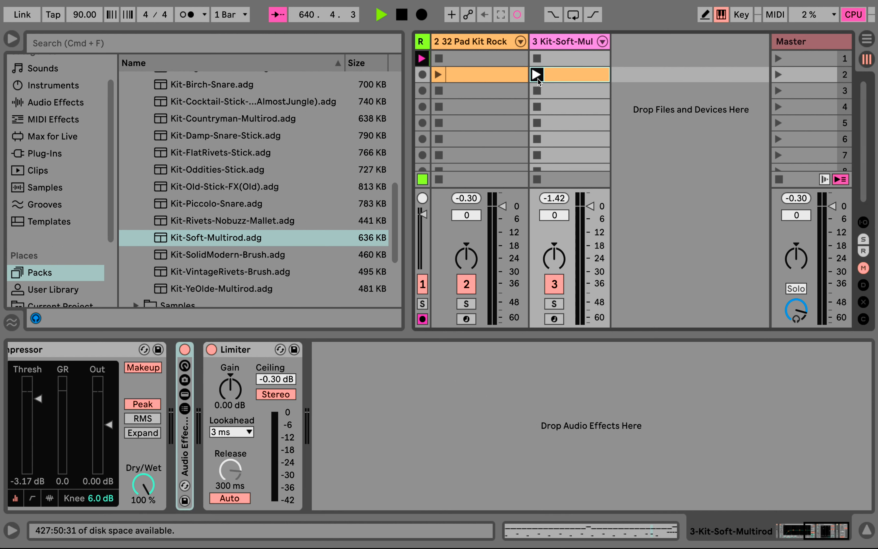
click(186, 349)
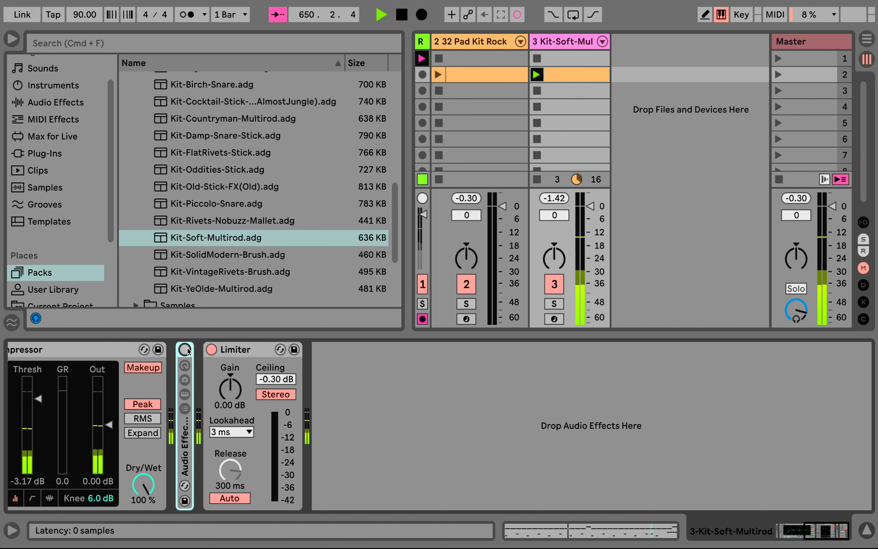
click(187, 348)
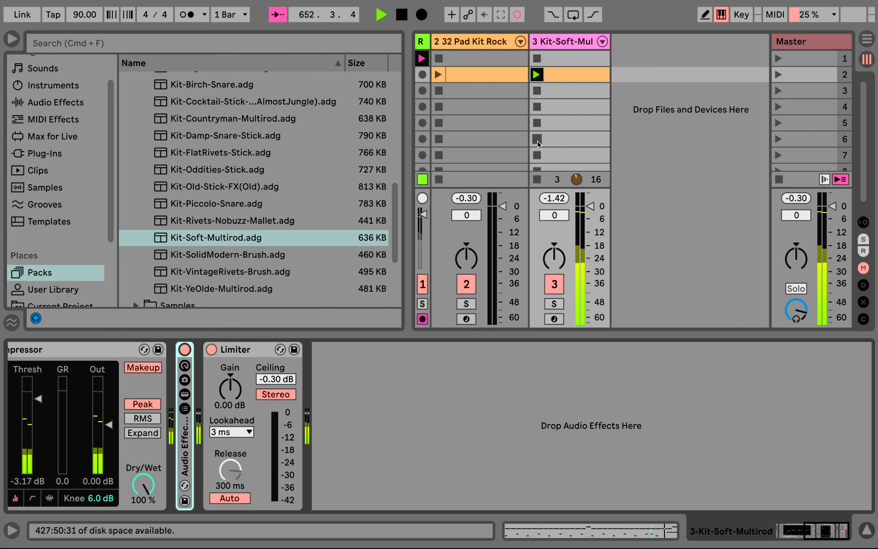
- Stop the clip, delete the Kit-Soft-Multirod track, and narrow the 32 Pad Kit Rock track to its minimum width
click(537, 139)
click(561, 42)
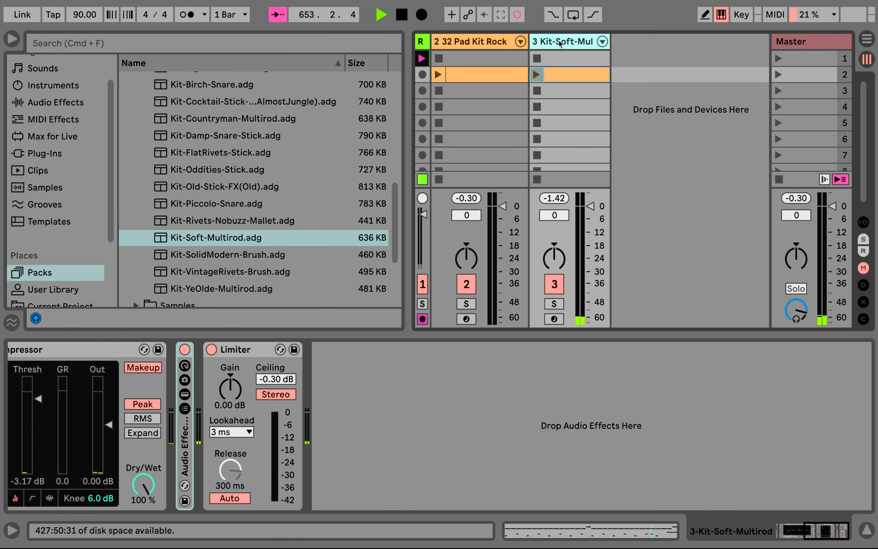
key(Delete)
drag(528, 43, 444, 43)
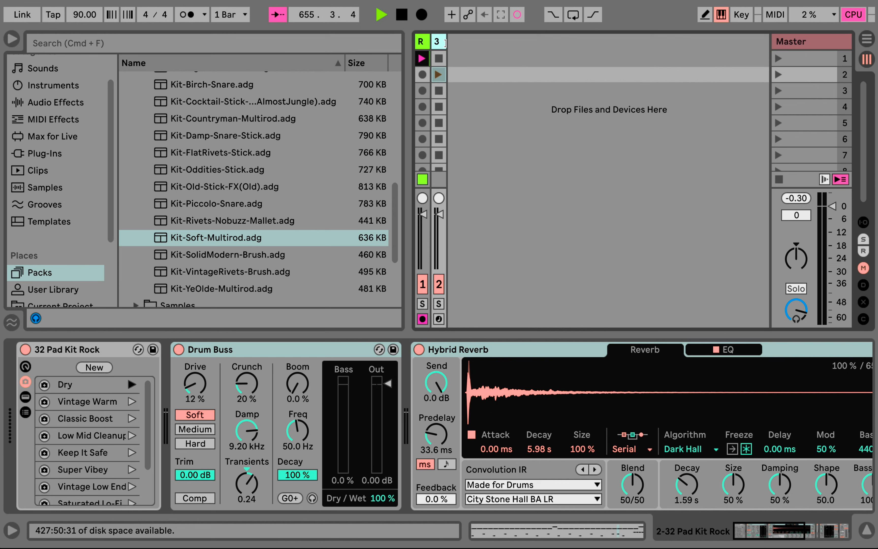
- Collapse the Session Drums Multimic pack and look over the Session Drums Club, Multimic and Studio packs in the list
scroll(236, 154, up, 8)
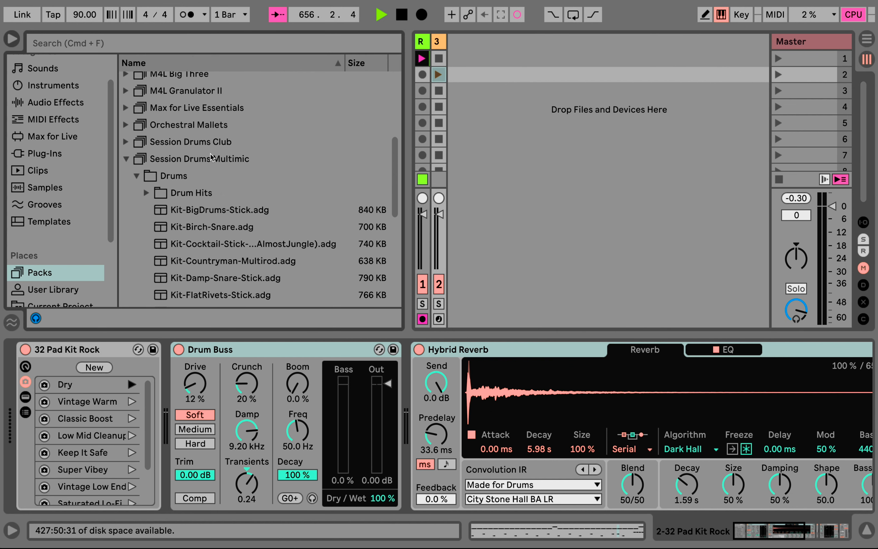
click(170, 159)
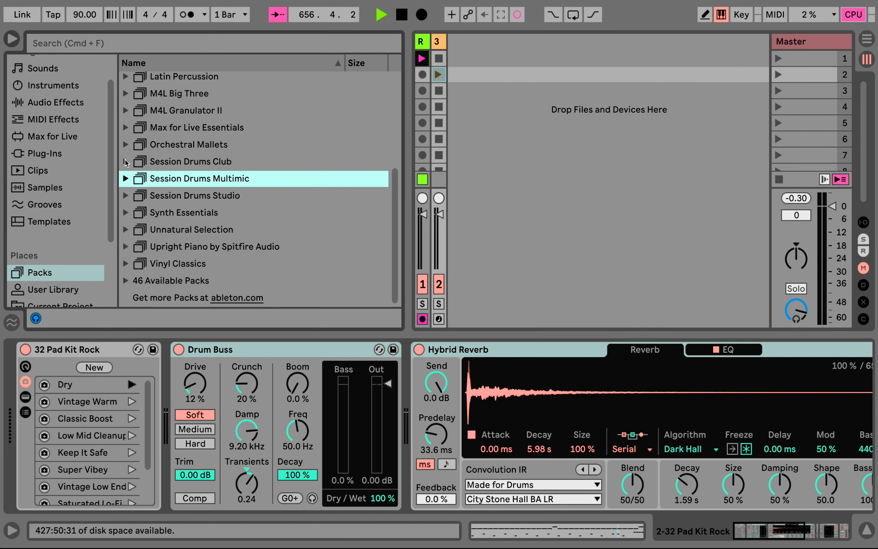
click(171, 162)
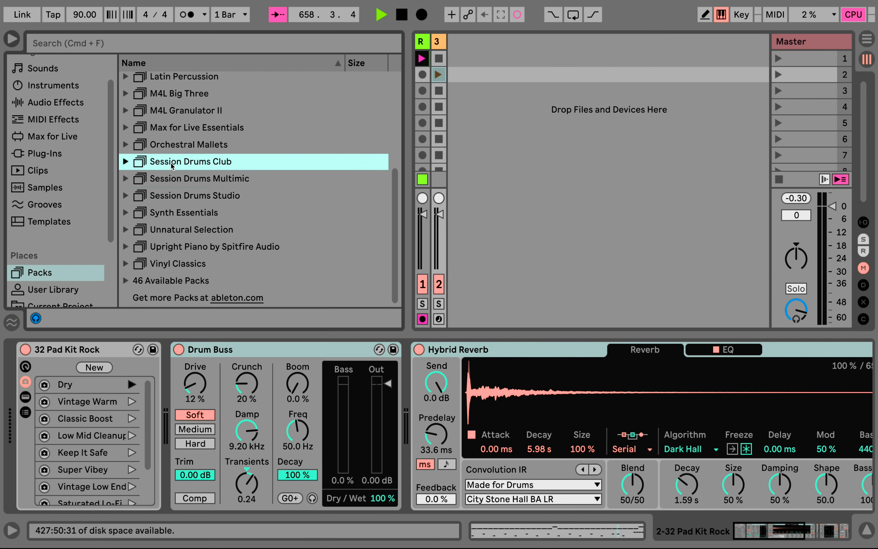
key(Down)
key(Down)
key(Up)
key(Up)
key(Down)
key(Down)
key(Up)
key(Up)
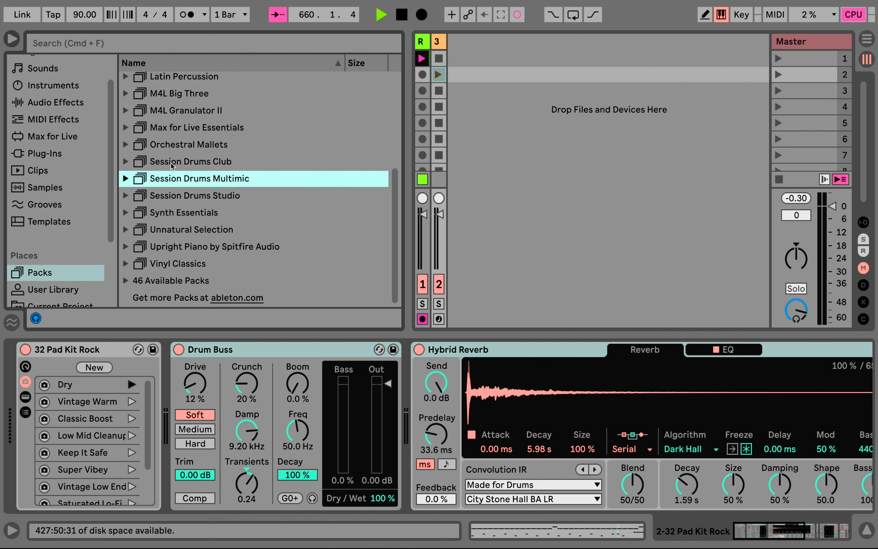
key(Down)
key(Down)
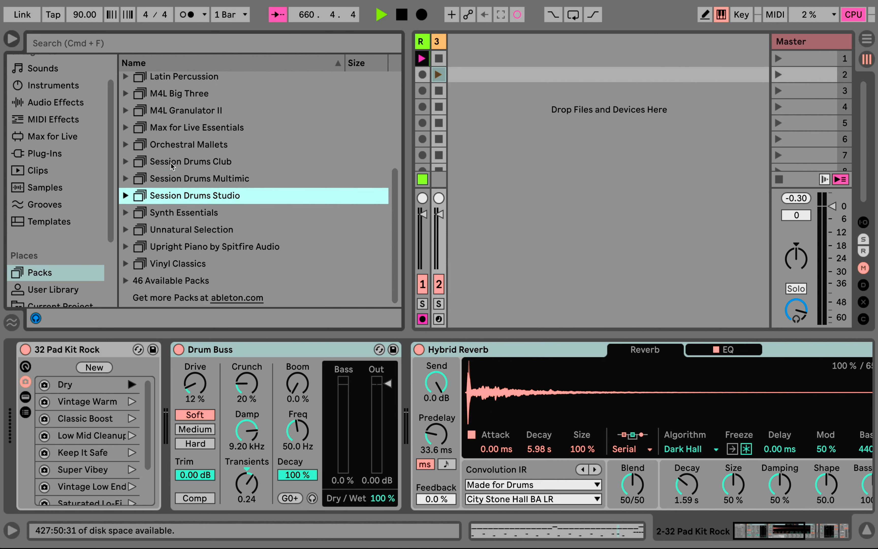
scroll(171, 163, up, 4)
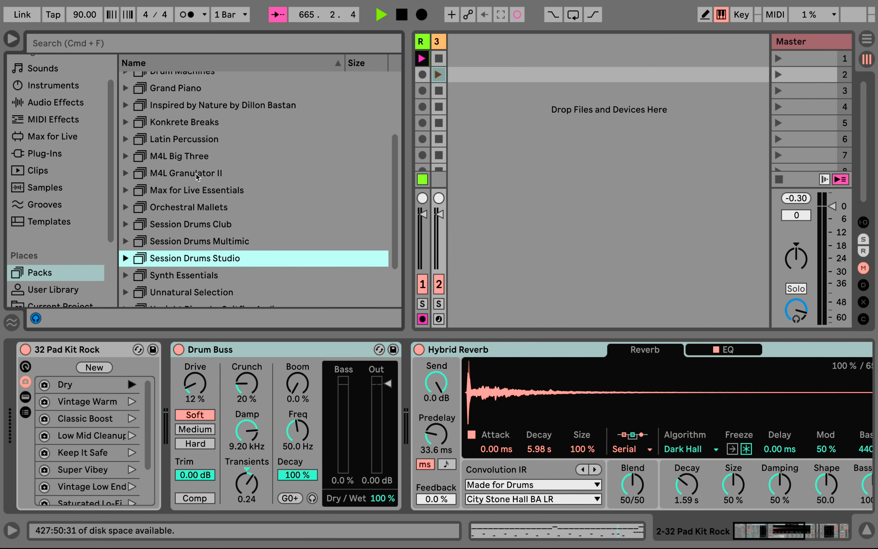
- Look inside the M4L Big Three pack, collapse it, and look over the whole list of installed packs
click(130, 158)
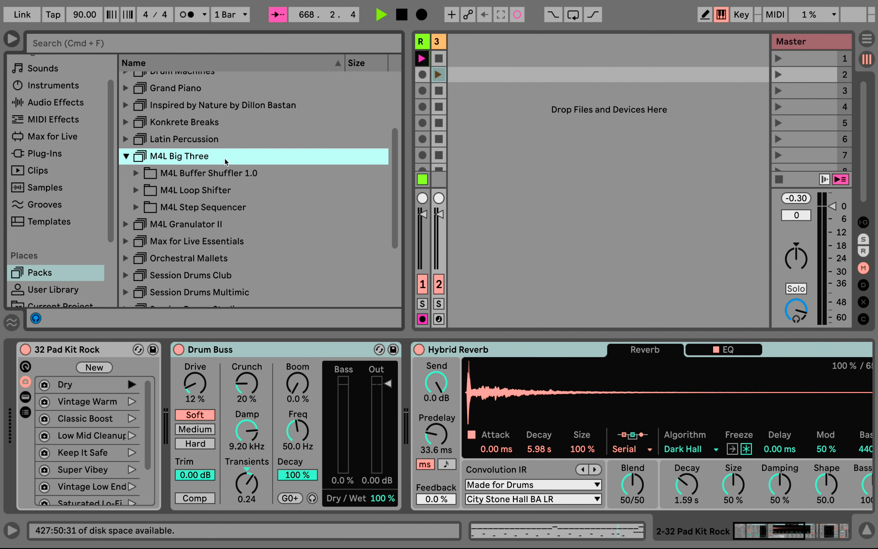
click(126, 156)
scroll(125, 159, up, 5)
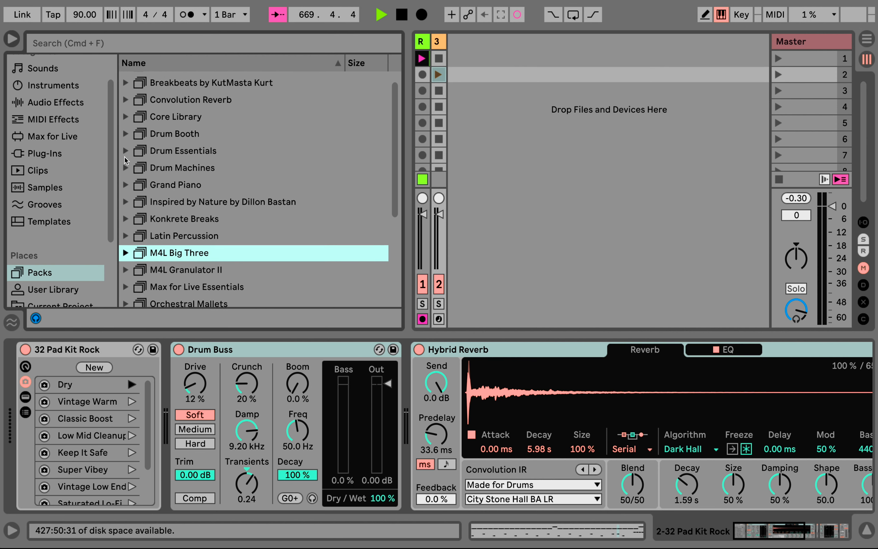
scroll(126, 160, up, 1)
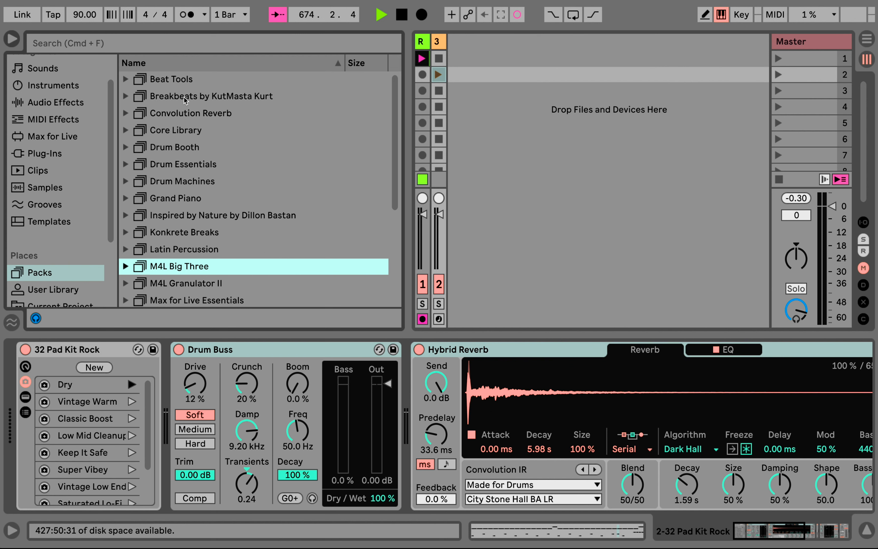
scroll(184, 97, down, 1)
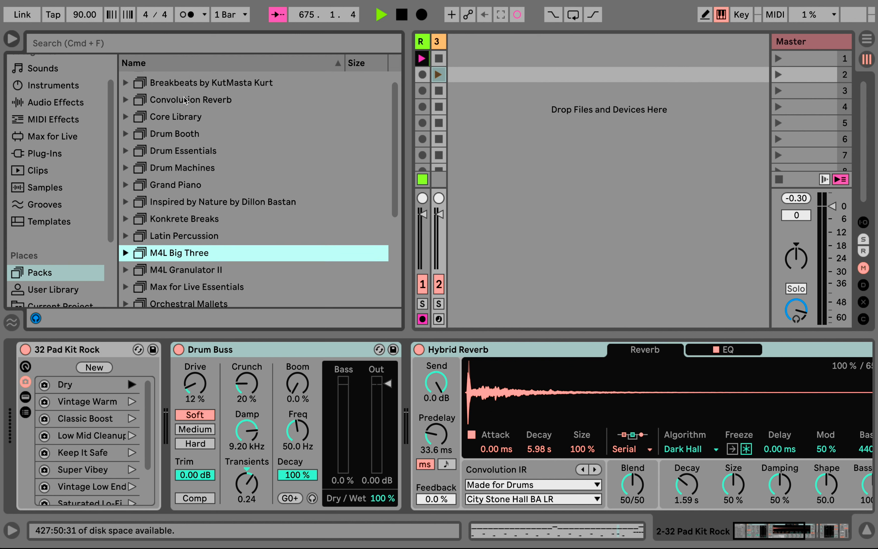
scroll(184, 97, up, 1)
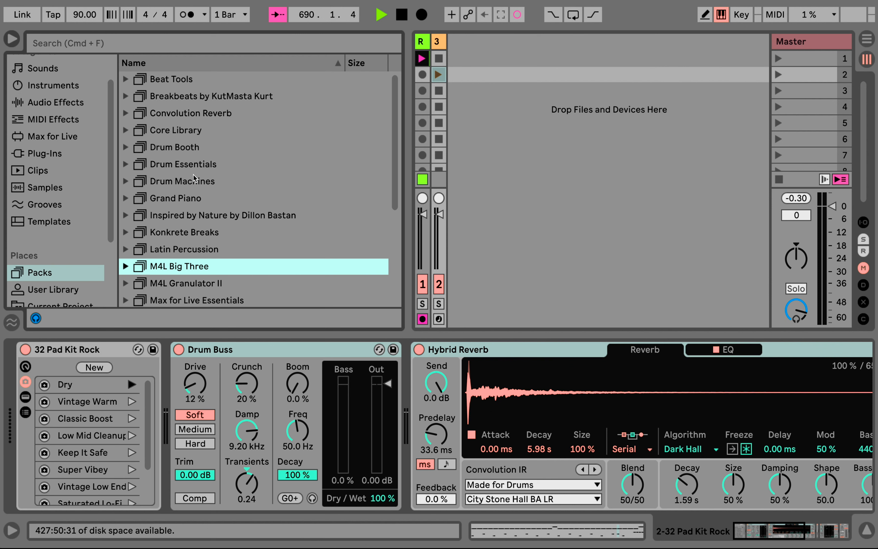
scroll(193, 175, down, 5)
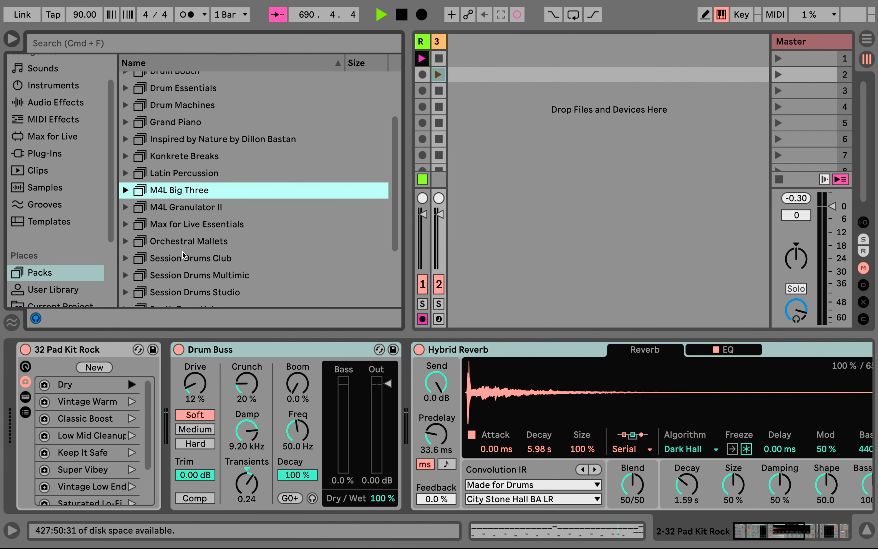
scroll(185, 226, down, 2)
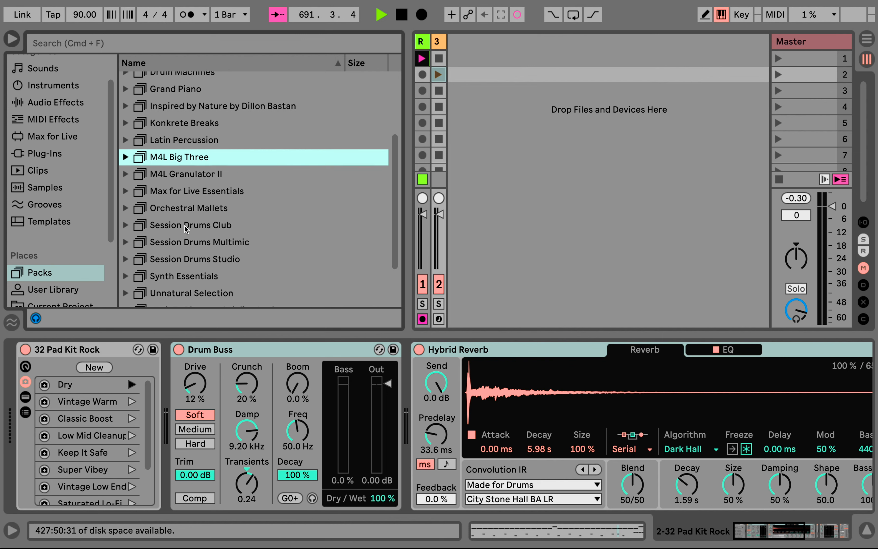
scroll(185, 226, down, 4)
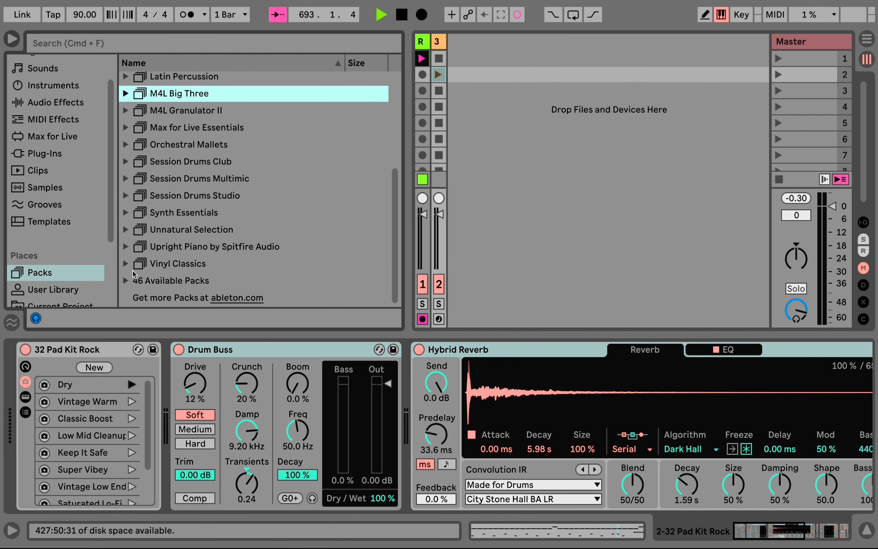
- Expand the list of available packs not yet installed, look through it, and collapse it again
click(127, 280)
scroll(127, 279, down, 15)
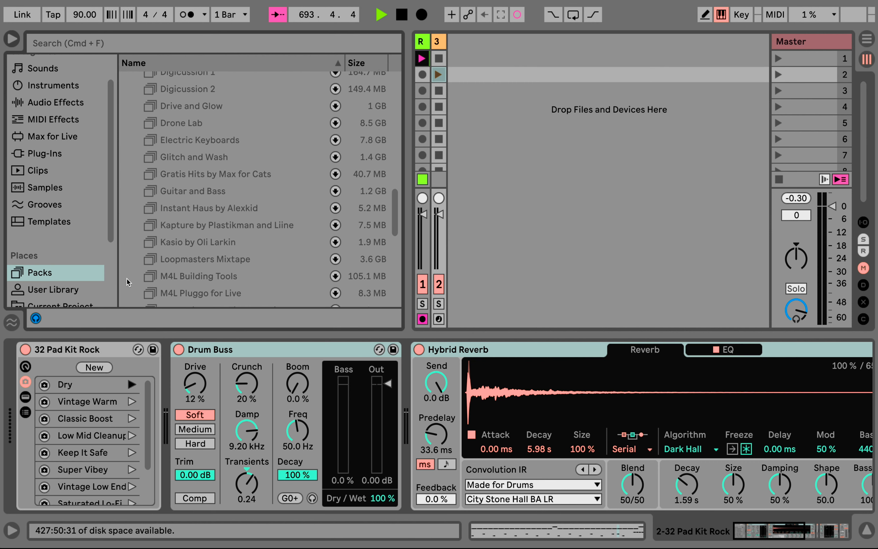
scroll(219, 253, down, 2)
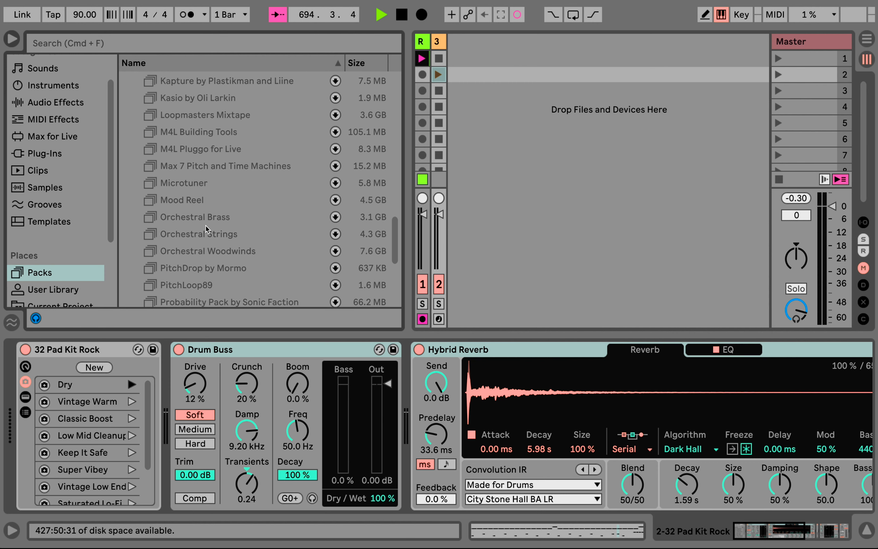
scroll(181, 229, up, 20)
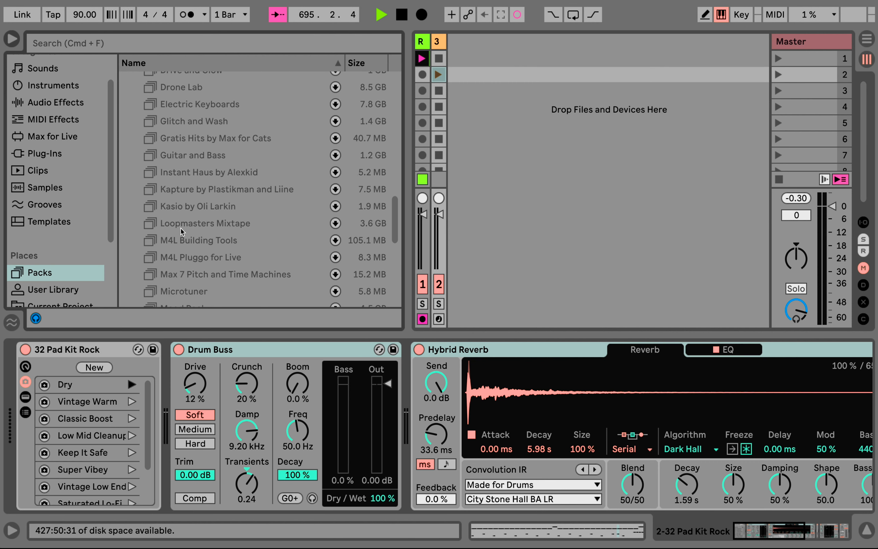
scroll(151, 216, down, 11)
click(126, 218)
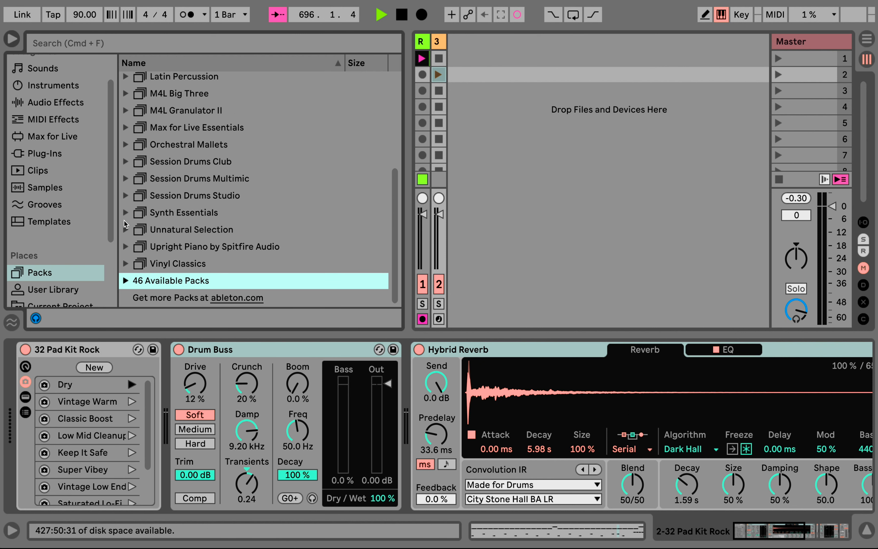
- Browse back through the installed packs and expand the Grand Piano pack
scroll(205, 229, up, 4)
scroll(205, 230, down, 2)
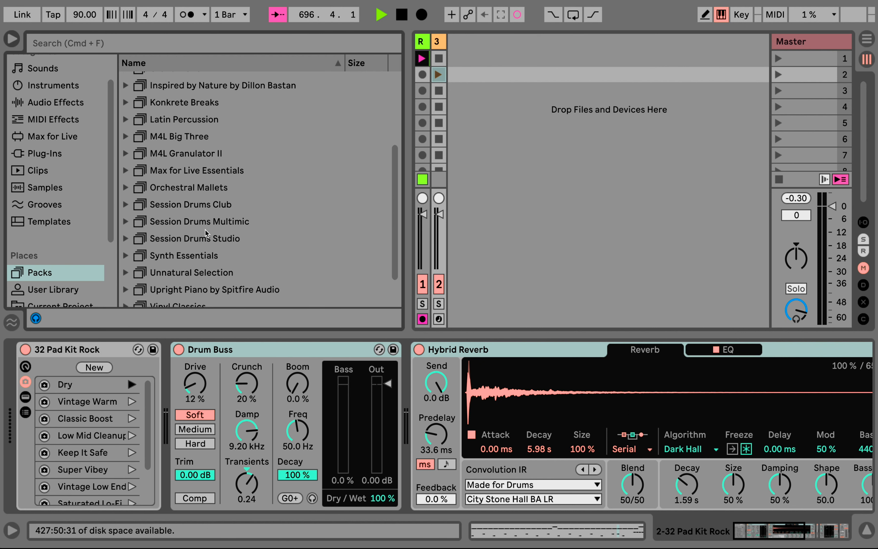
click(191, 264)
scroll(189, 272, up, 5)
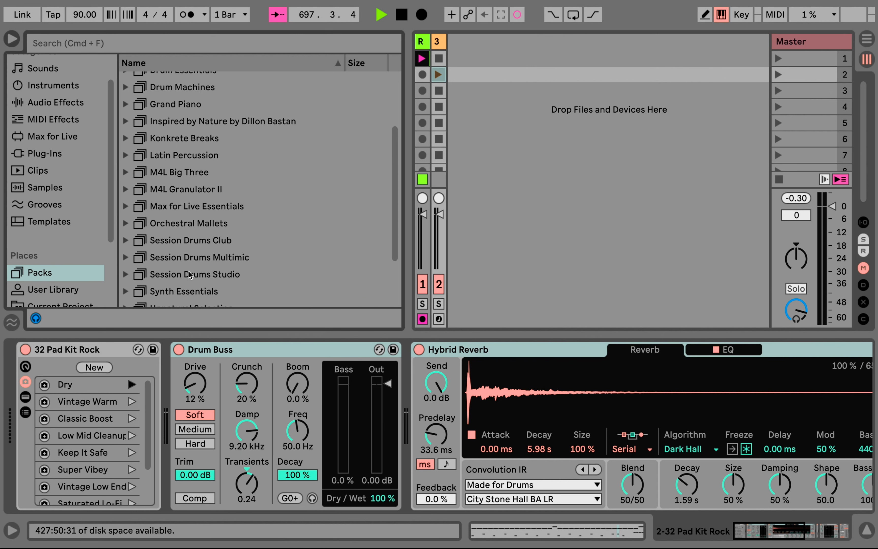
scroll(189, 272, up, 2)
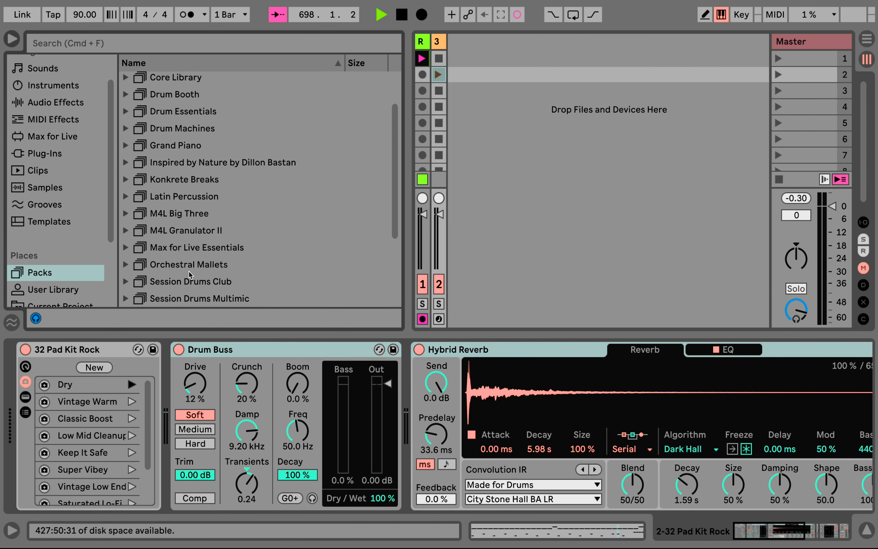
click(135, 157)
- Insert a new MIDI track after the 32 Pad Kit Rock track and widen it so its full name shows
right_click(475, 64)
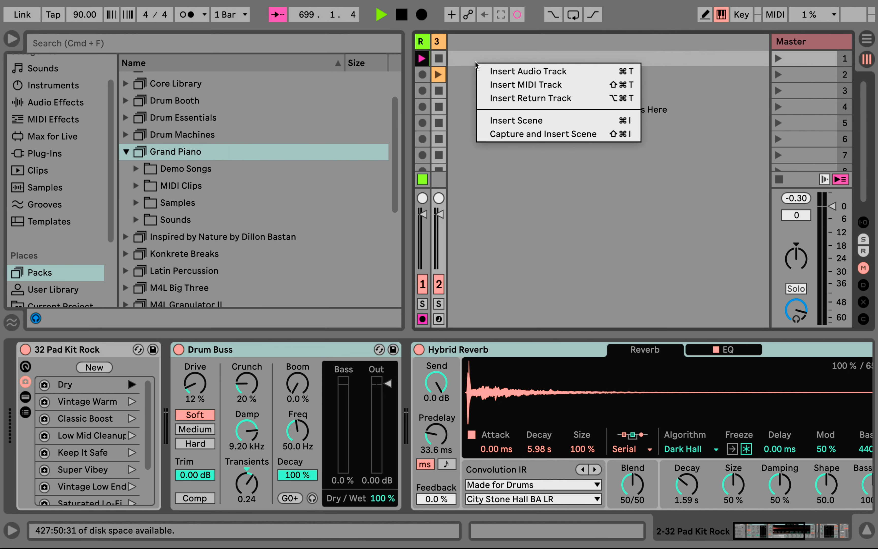
click(493, 84)
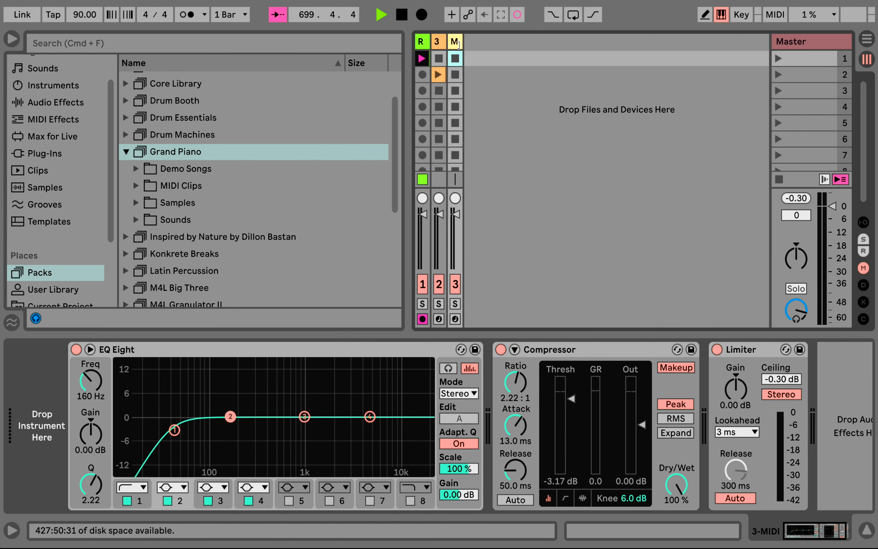
drag(458, 45, 525, 49)
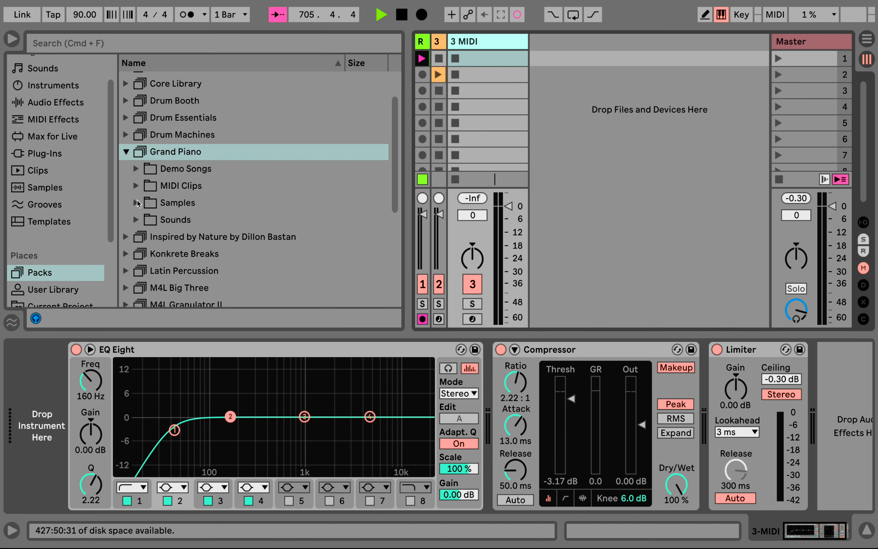
- Load the Grand Piano Lost Ship preset from the pack's Grand Piano Hybrid sounds onto the new MIDI track and arm the track
click(136, 220)
scroll(138, 220, down, 6)
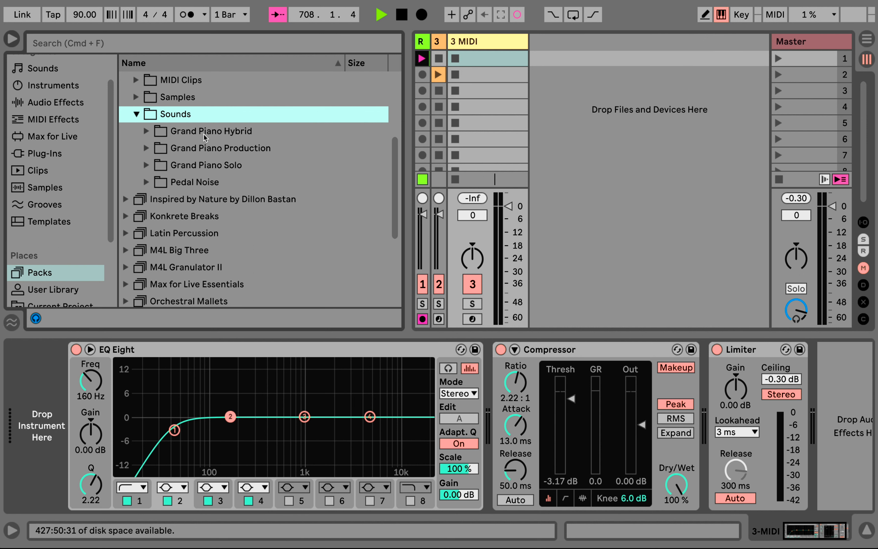
drag(204, 135, 507, 109)
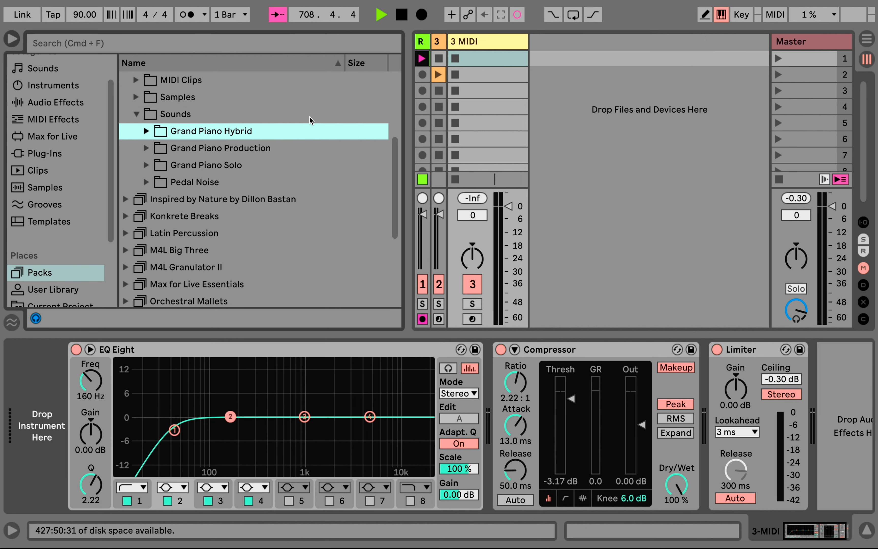
click(146, 131)
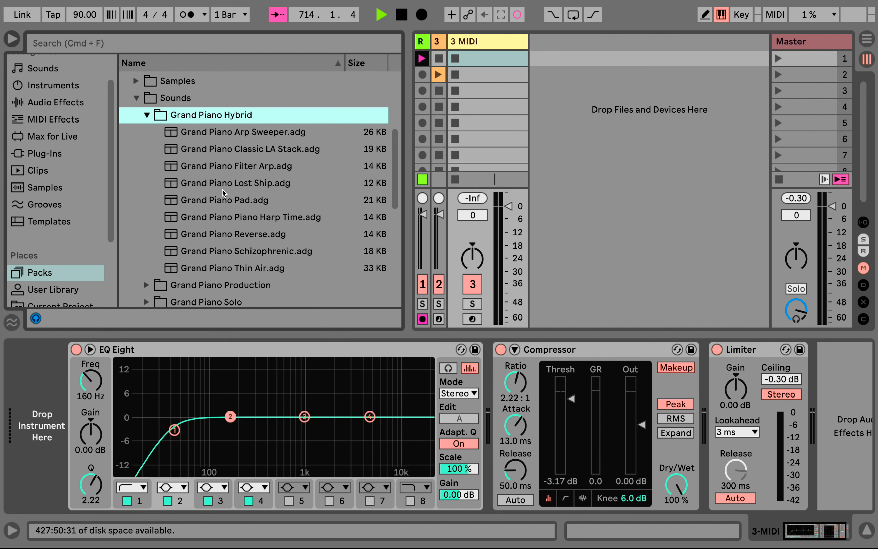
drag(227, 183, 511, 90)
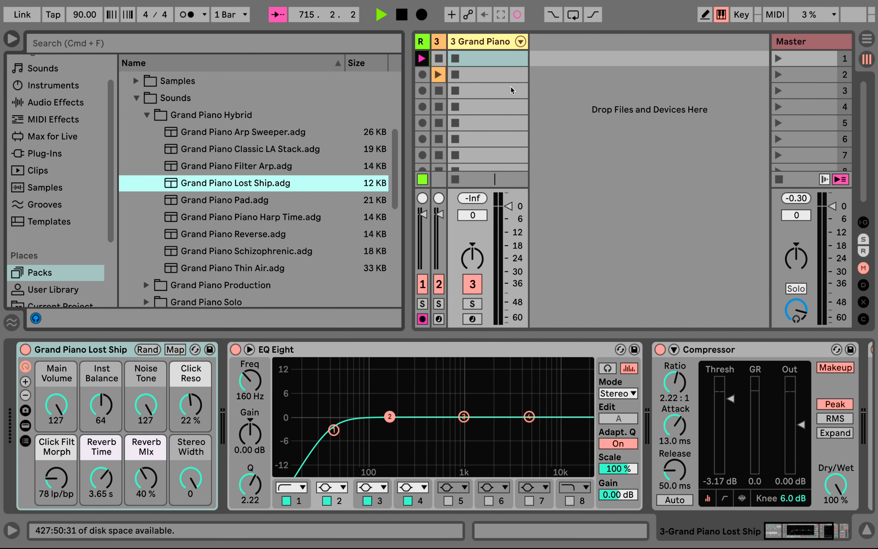
click(472, 319)
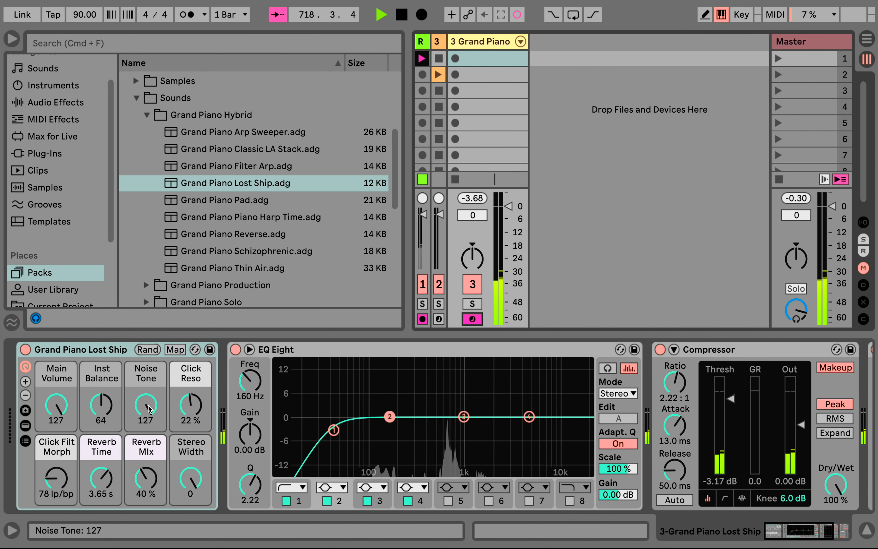
- Set the Lost Ship macros: Inst Balance 60, Noise Tone 104, Click Reso 0%, Click Filt Morph 48, Reverb Time 3.16 s, Reverb Mix 52%
drag(147, 406, 188, 414)
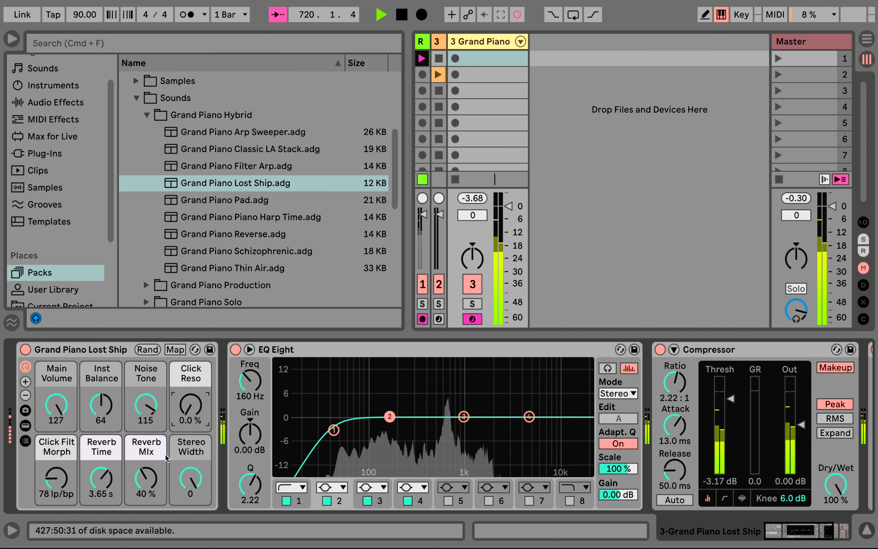
drag(162, 486, 53, 461)
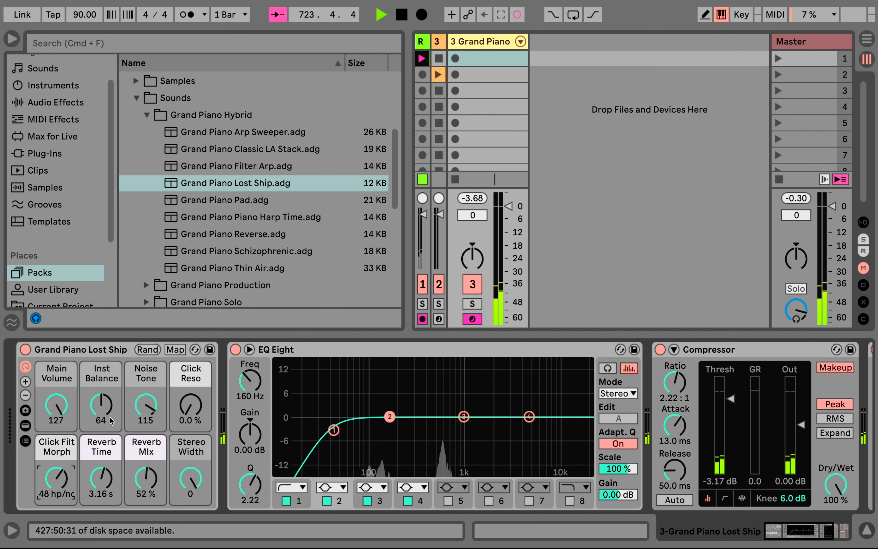
drag(111, 421, 146, 404)
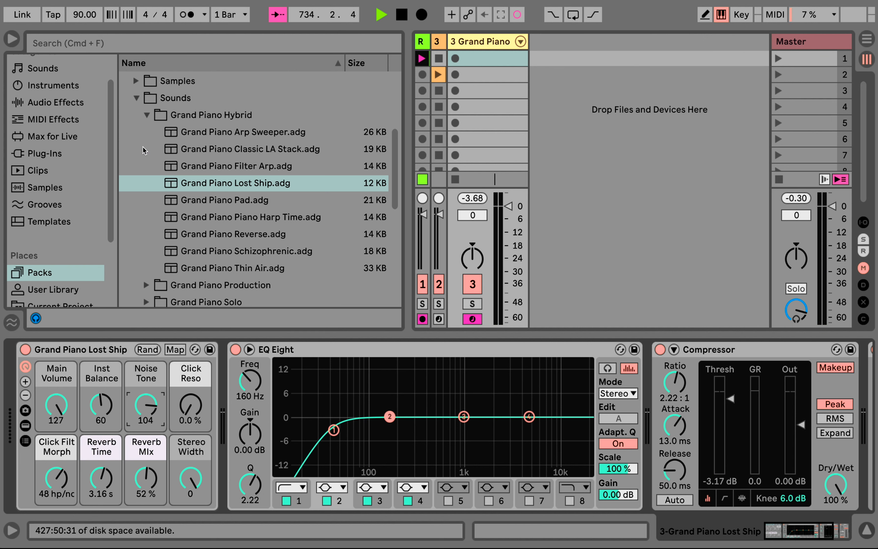
- Replace the track's instrument with the Grand Piano Equal Mellow Solo preset from the Grand Piano Solo sounds
click(146, 115)
scroll(154, 118, up, 2)
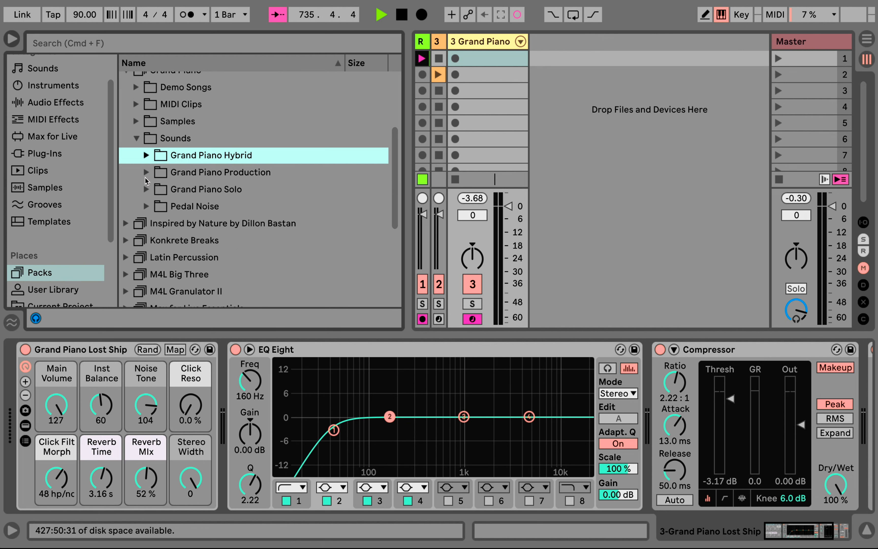
click(146, 189)
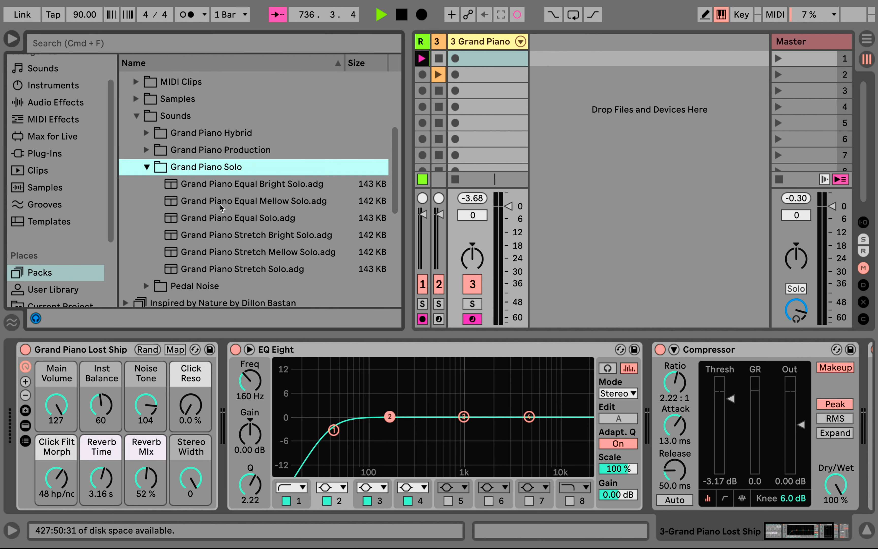
drag(250, 200, 493, 103)
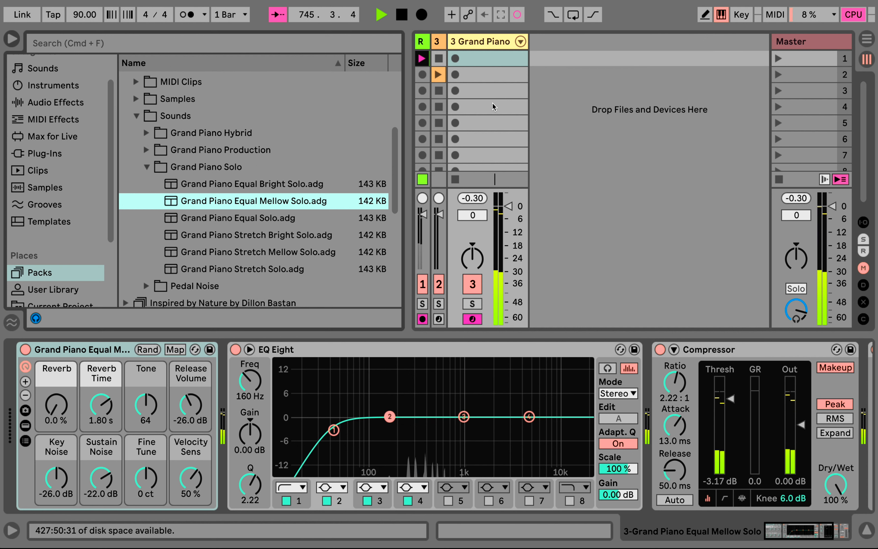
- Collapse the Sounds folder and the Grand Piano pack
click(138, 116)
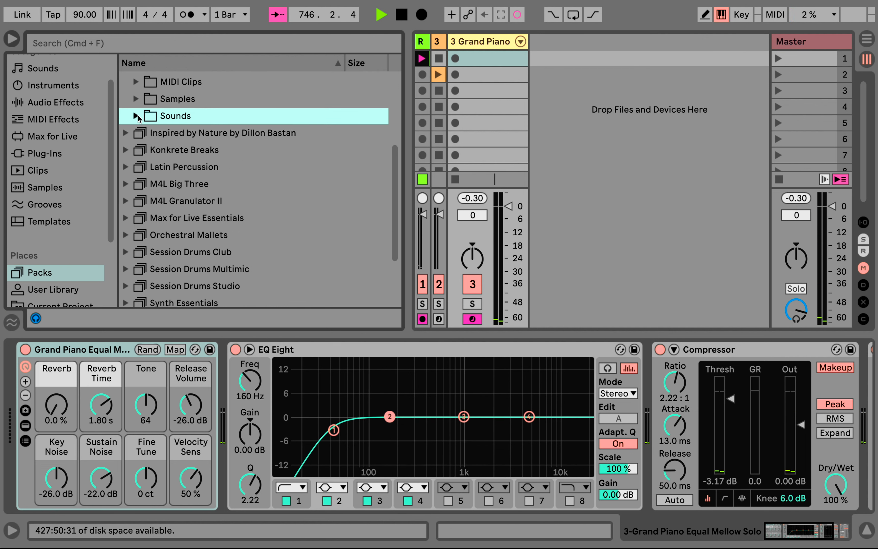
scroll(139, 118, up, 3)
click(125, 198)
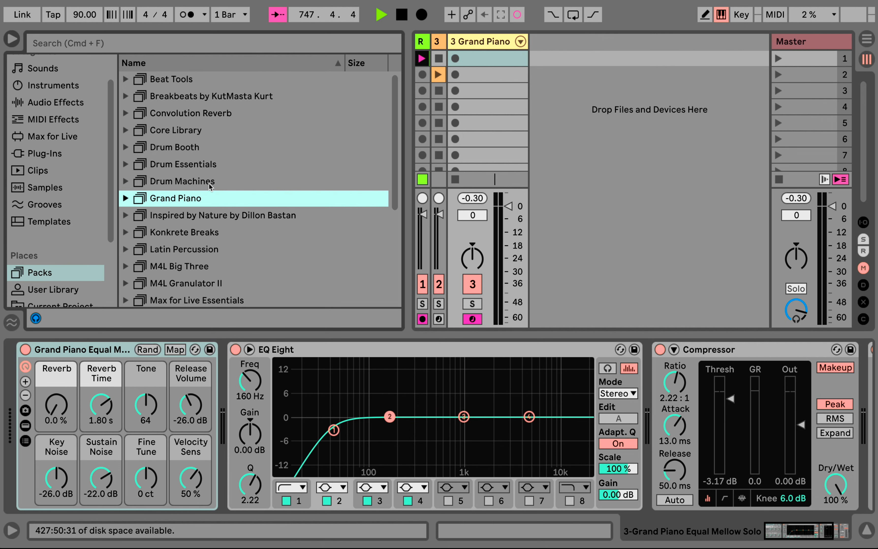
- Open the 74 - 98 bpm drum loops in the Beat Tools pack's samples and preview Breaks 4 Days groove 02 86 bpm
scroll(211, 182, down, 5)
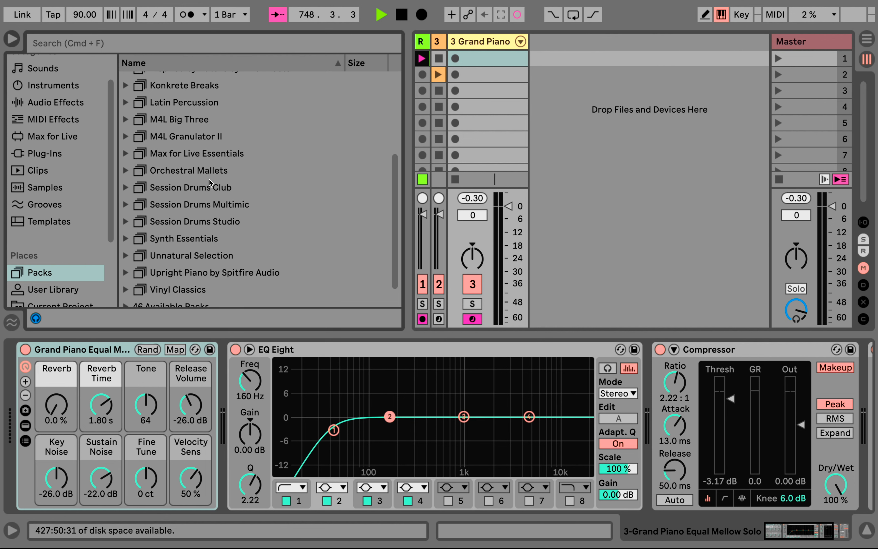
scroll(211, 182, up, 5)
click(172, 80)
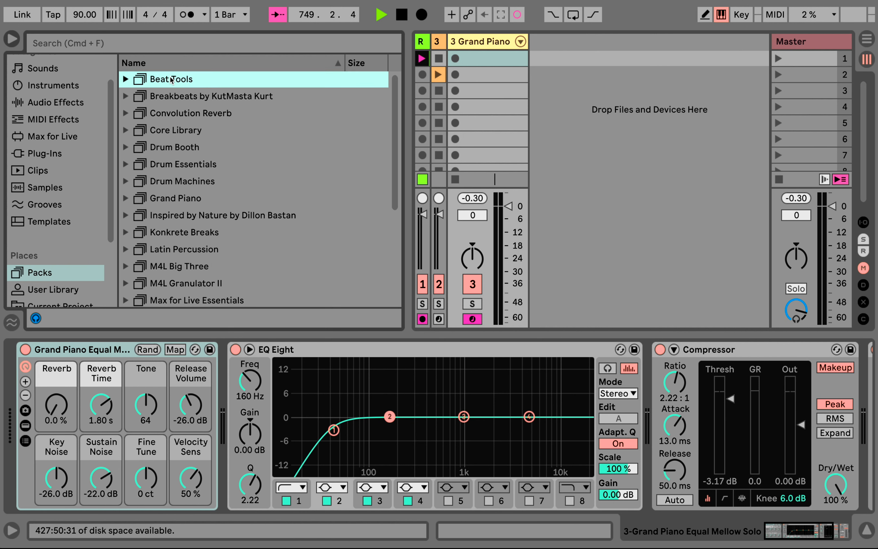
click(135, 80)
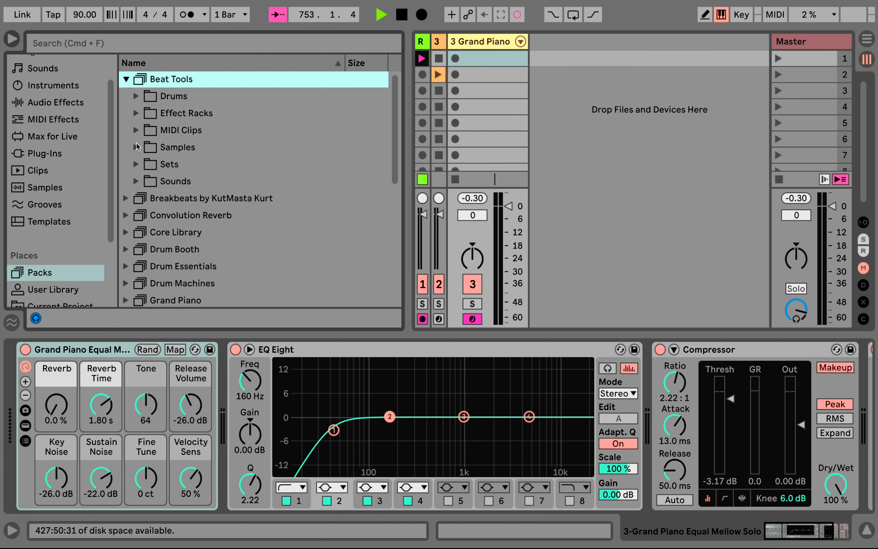
click(137, 147)
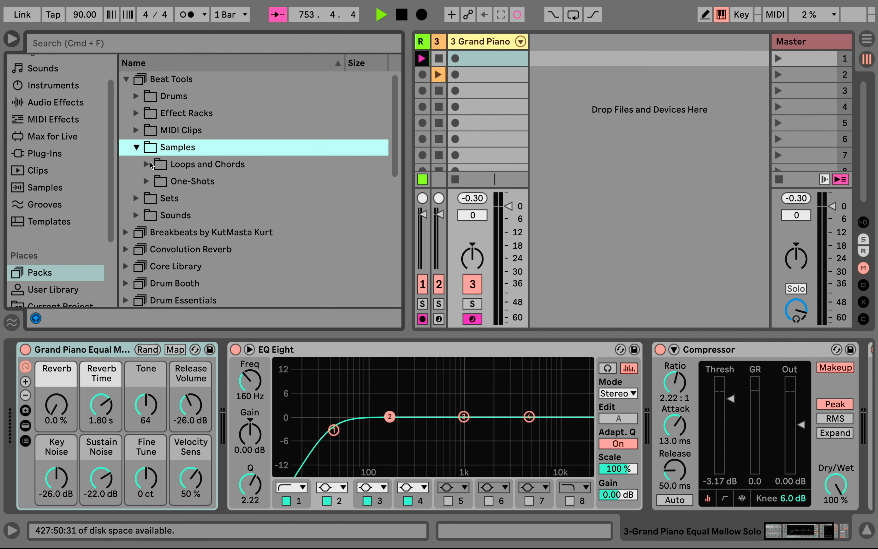
click(146, 165)
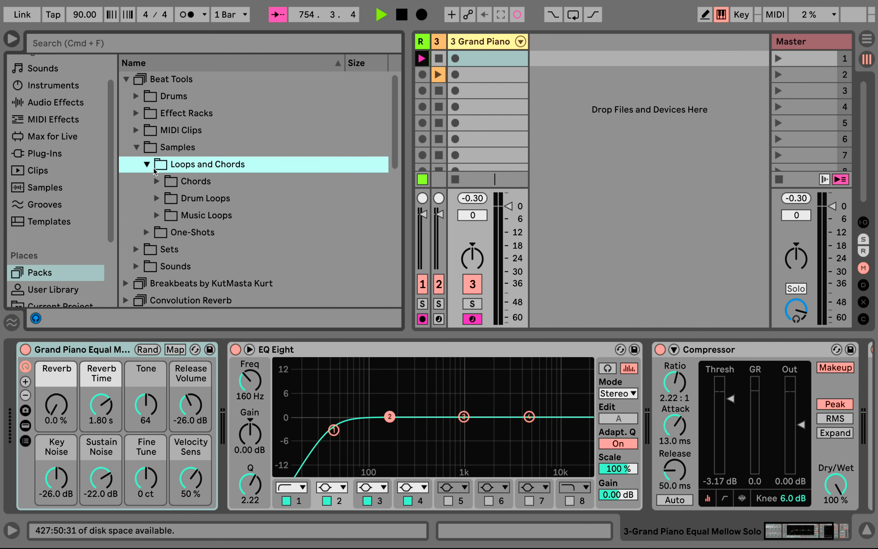
click(157, 199)
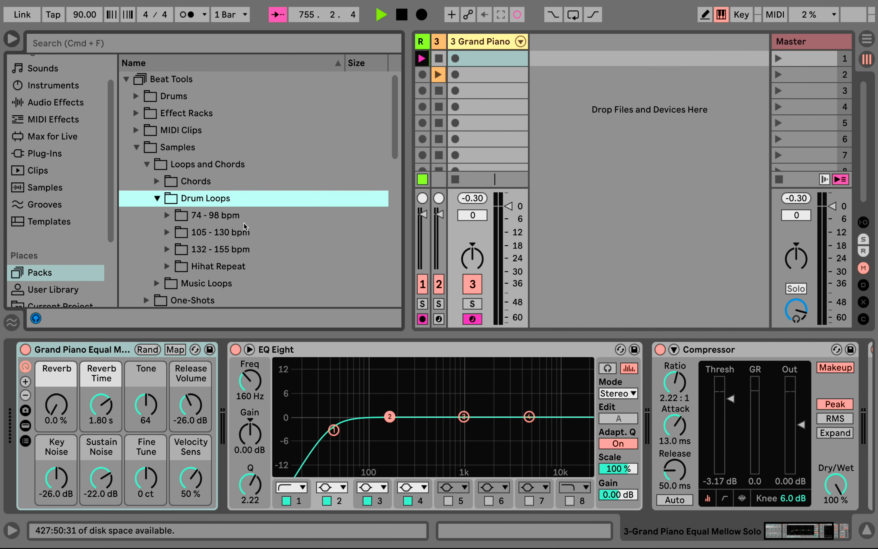
click(167, 216)
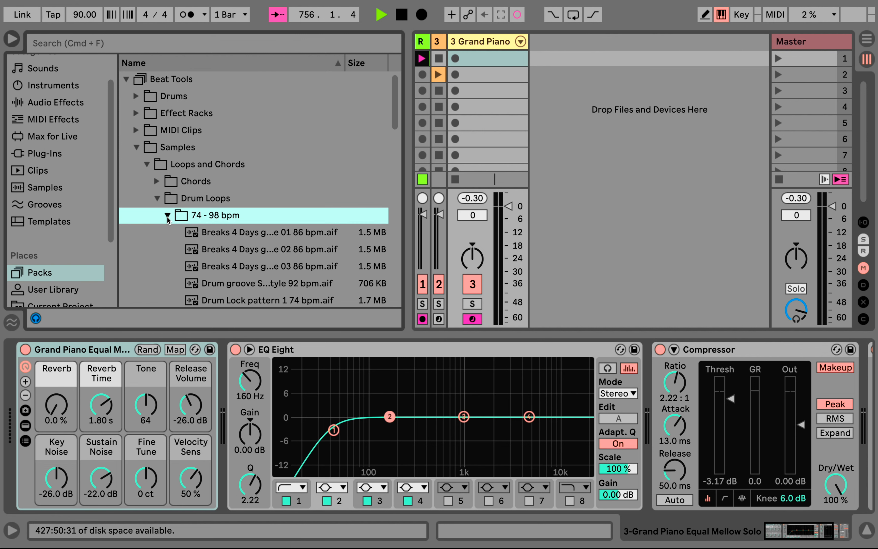
scroll(281, 249, down, 4)
scroll(265, 254, up, 2)
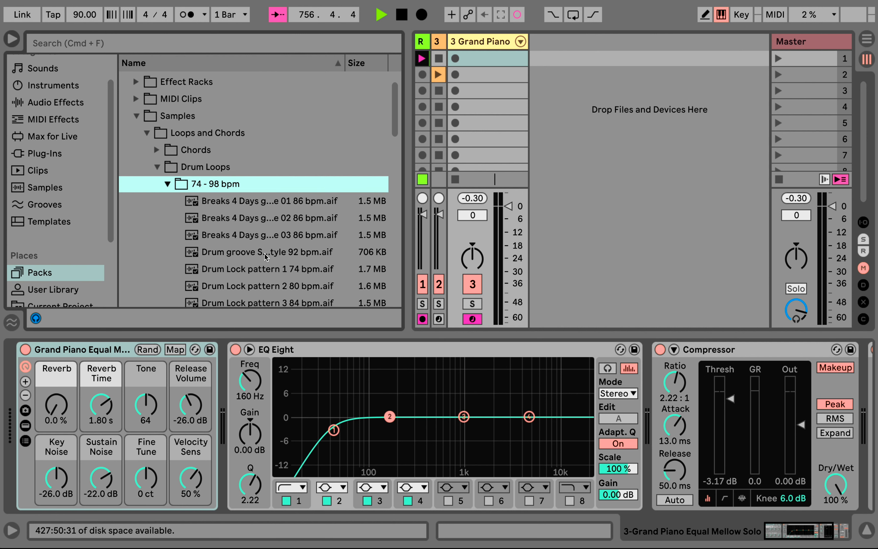
click(252, 222)
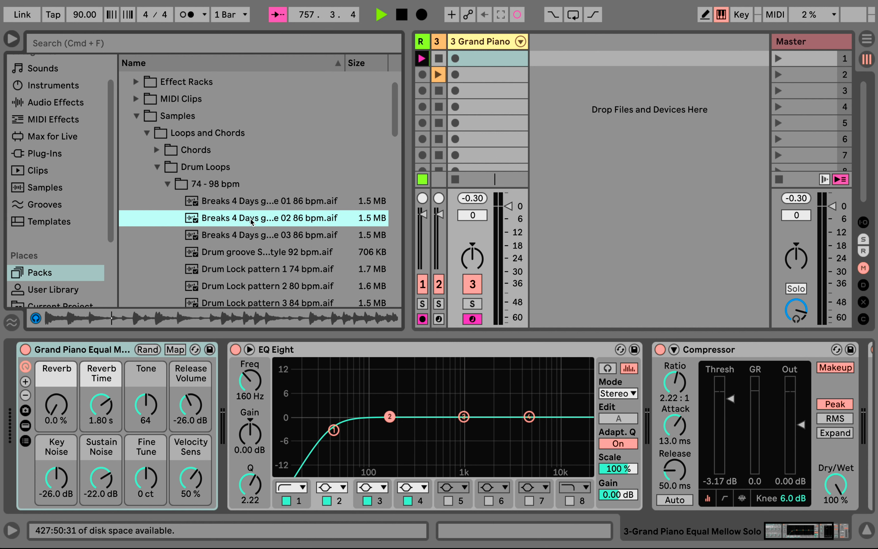
- Load Breaks 4 Days groove 02 86 bpm as the third track's instrument, declining to convert the audio to MIDI
drag(374, 161, 491, 72)
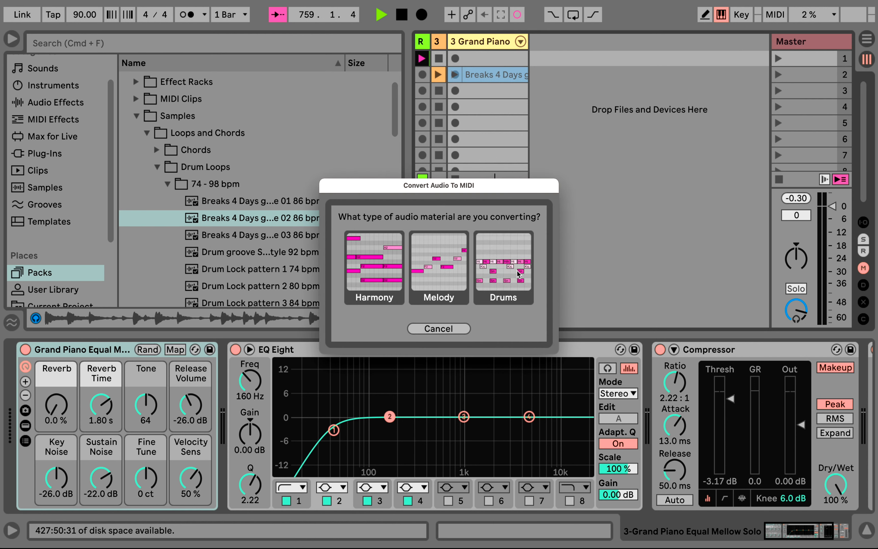
click(449, 329)
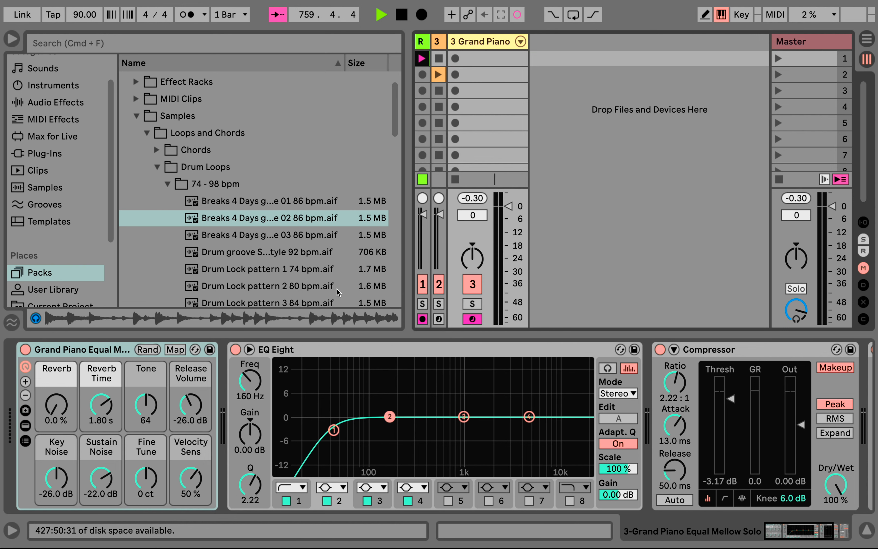
click(275, 217)
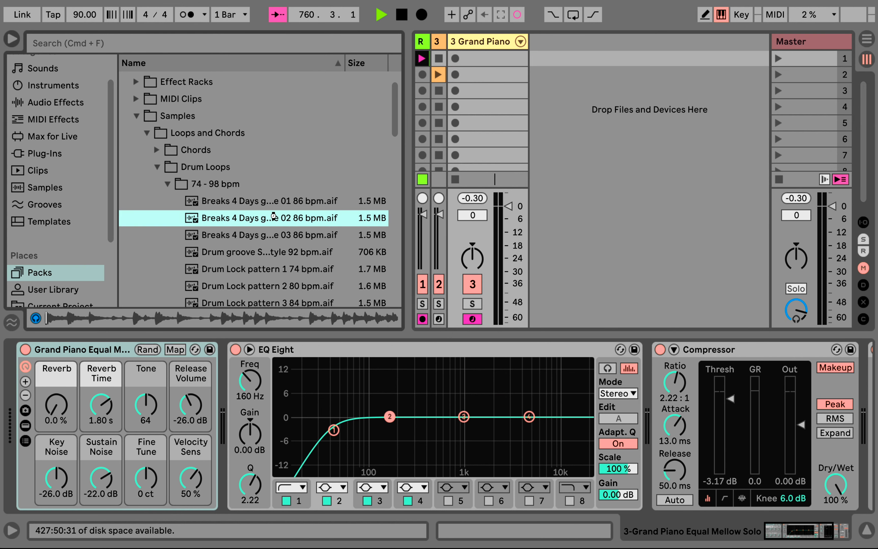
double_click(275, 218)
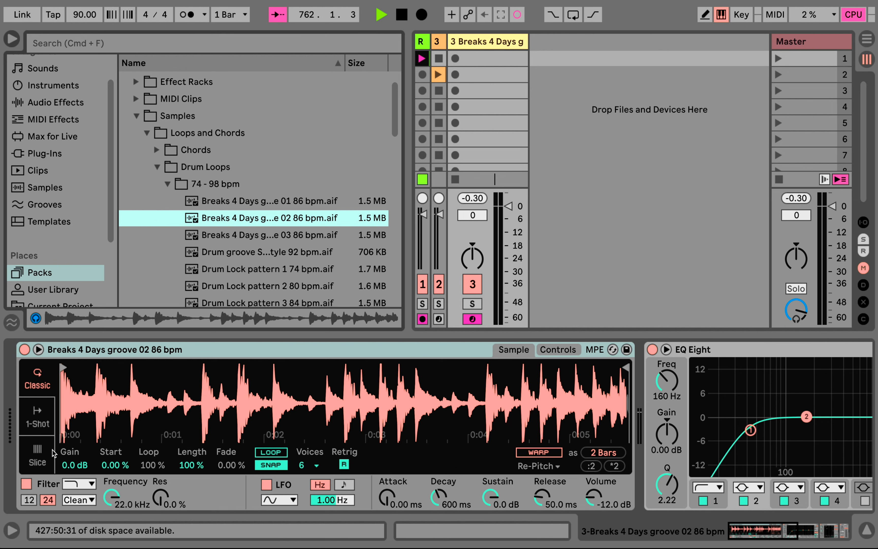
- Switch the loaded drum loop to Slice mode and play a few notes to audition the slices
click(39, 455)
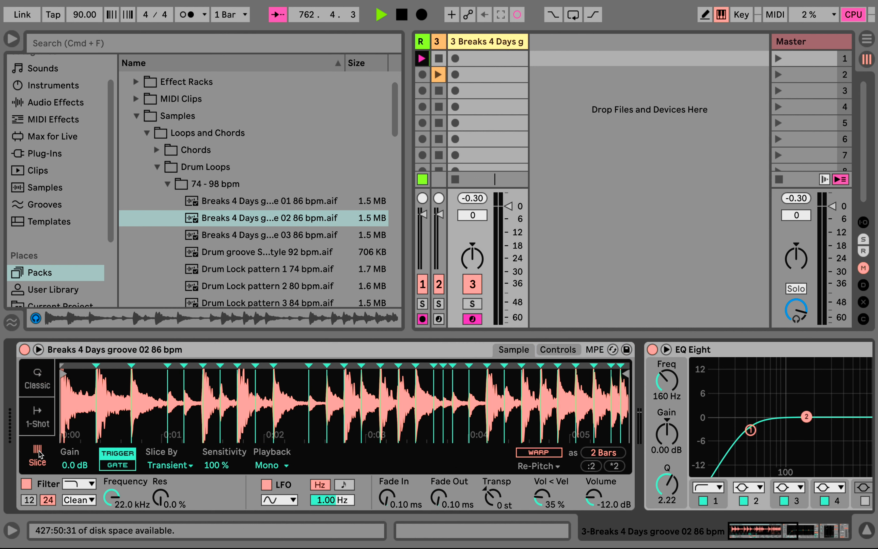
key(a)
key(a)
key(a)
key(a)
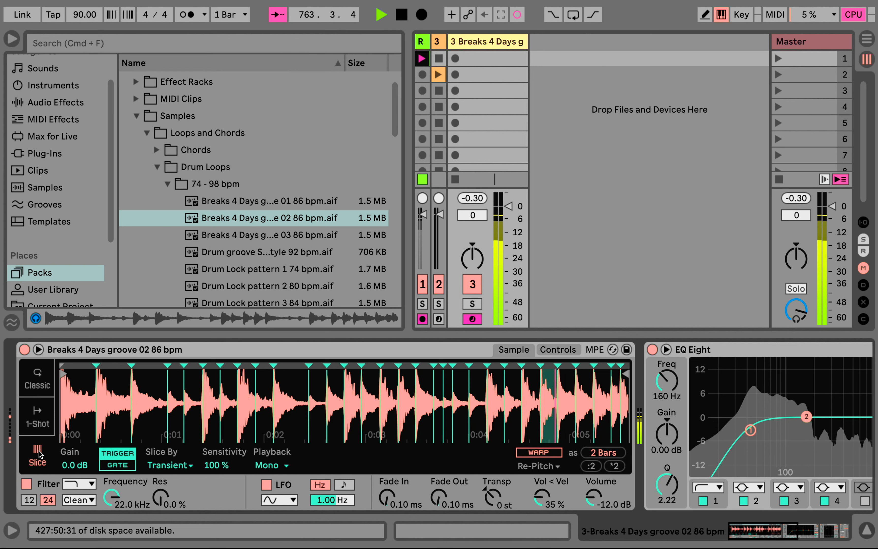
key(a)
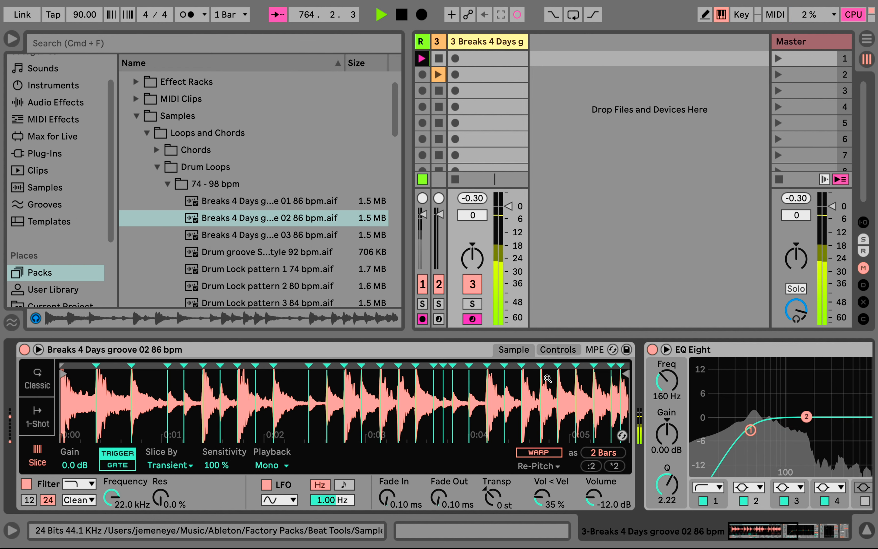
- Insert the Pitch MIDI effect before the sliced loop and set its pitch to -24 st
click(52, 137)
click(50, 121)
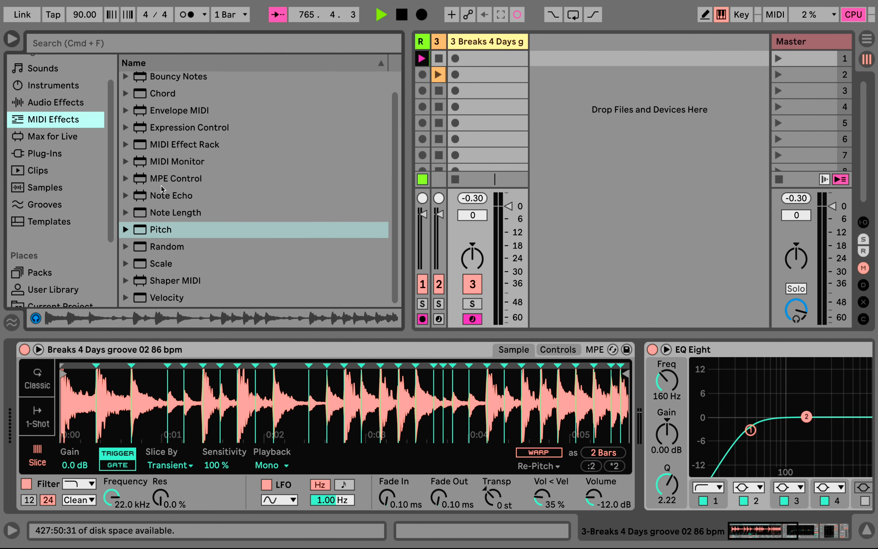
drag(170, 230, 40, 372)
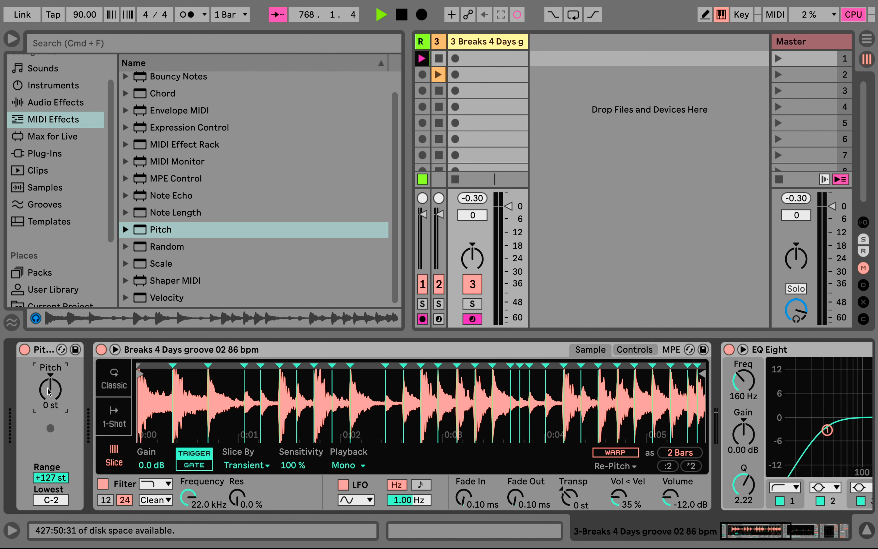
drag(47, 388, 47, 390)
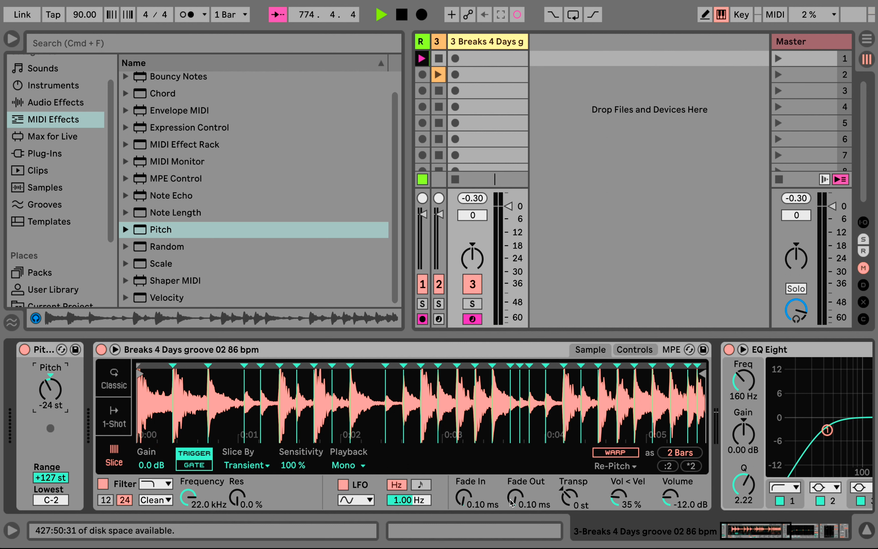
- Try a 2.00 s Fade Out on the slices, and set both Fade Out and Fade In to 0.00 ms
mouse_move(511, 503)
mouse_down()
mouse_move(511, 453)
mouse_move(512, 504)
mouse_up()
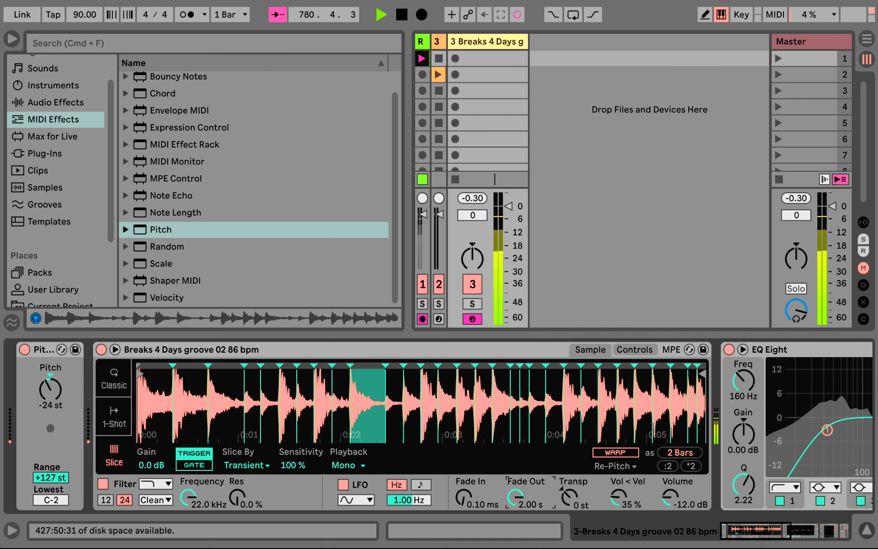
drag(515, 497, 514, 506)
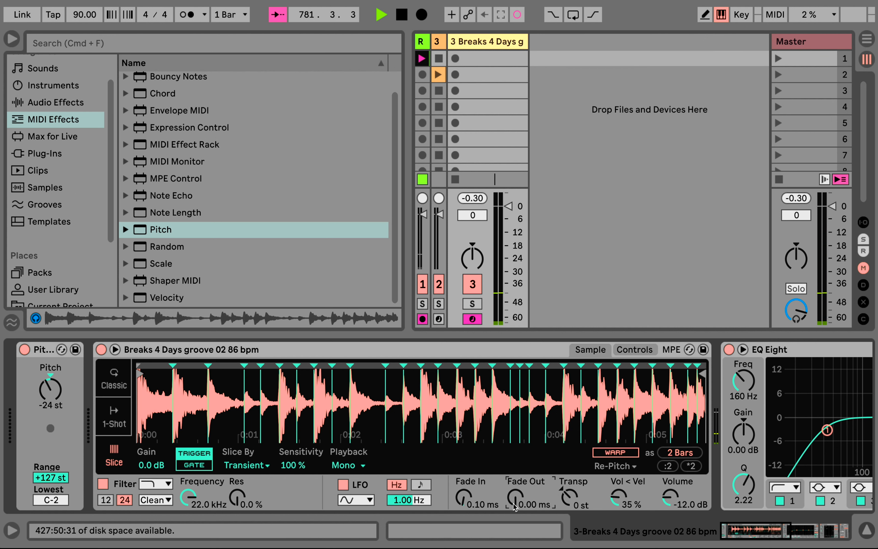
mouse_move(463, 497)
mouse_down()
mouse_move(464, 481)
mouse_move(463, 501)
mouse_up()
- Add a Random MIDI effect after Pitch and place an Arpeggiator between the two
drag(168, 248, 85, 390)
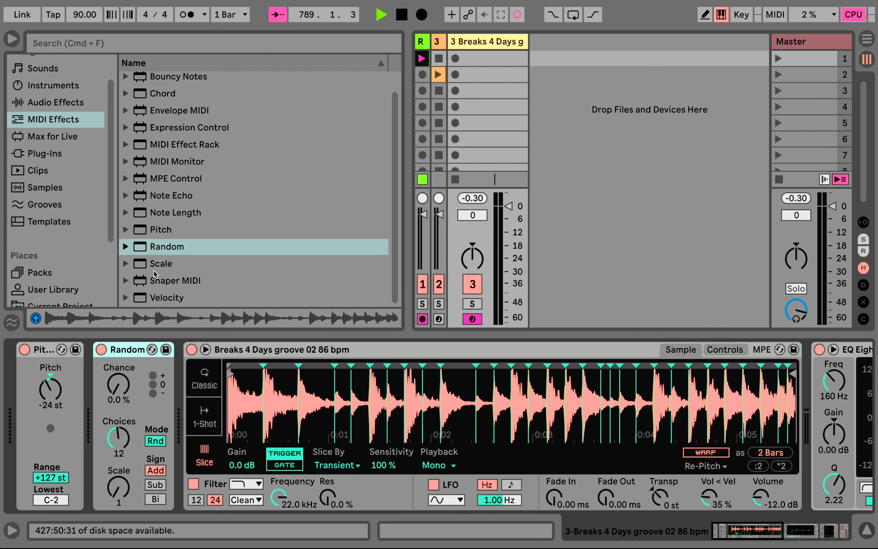
click(159, 239)
scroll(158, 240, up, 1)
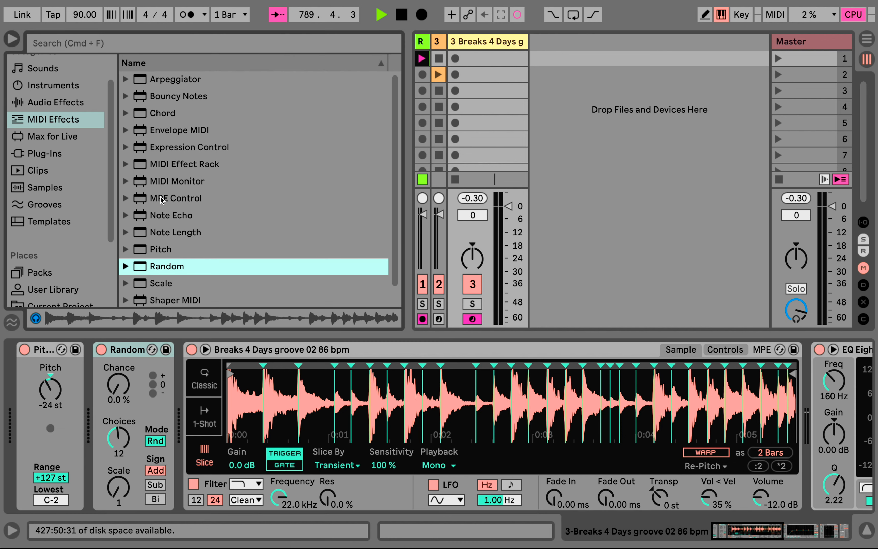
drag(159, 75, 97, 394)
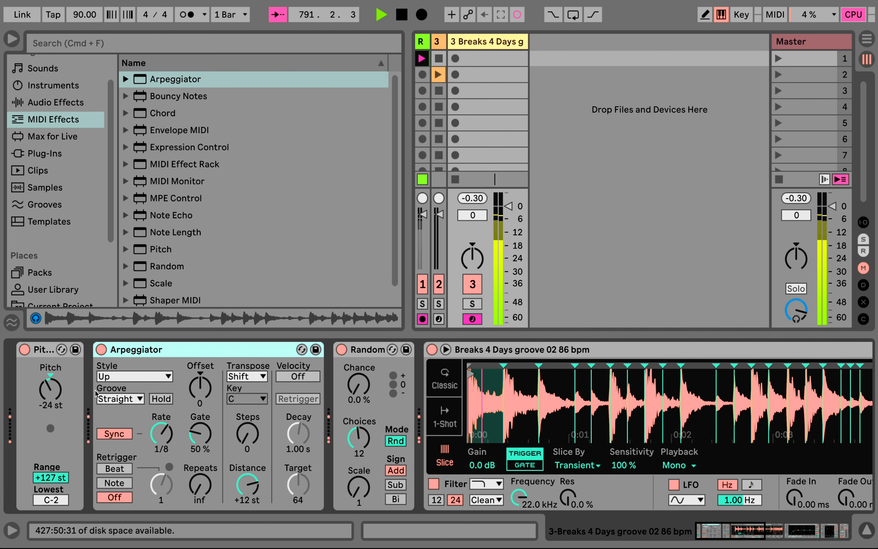
- Set Random's Chance to 36 % and the Arpeggiator's Rate to 1/16
drag(359, 384, 359, 355)
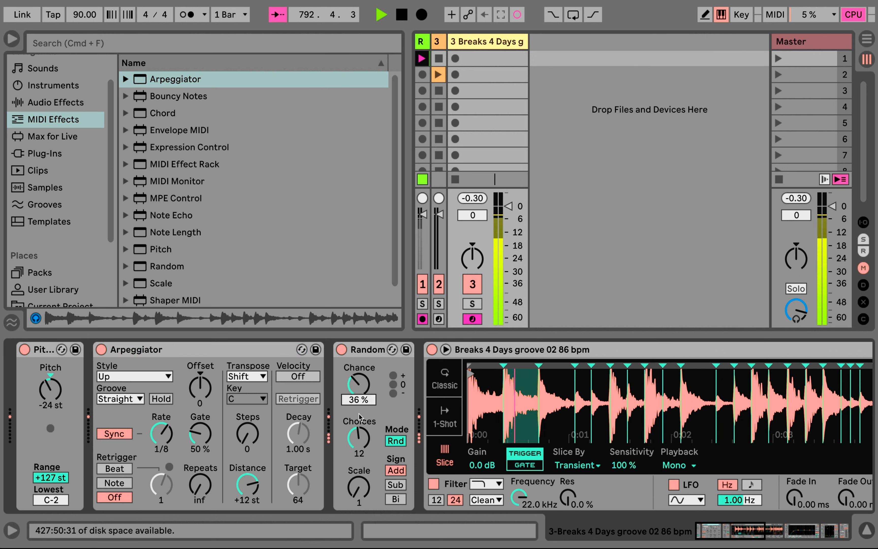
drag(162, 434, 161, 438)
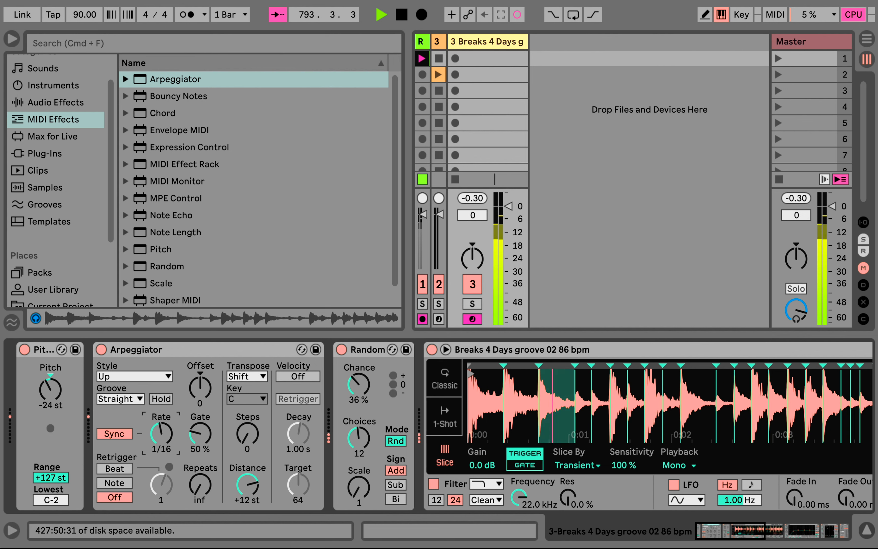
scroll(240, 418, right, 3)
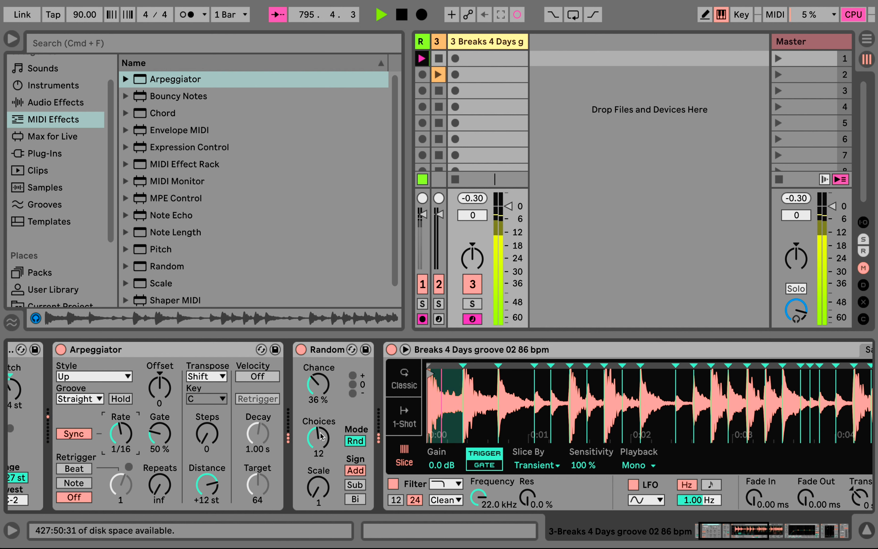
- Try Random's Chance at 41 % and 2.0 % with the Pitch effect at -20 st
drag(342, 349, 363, 375)
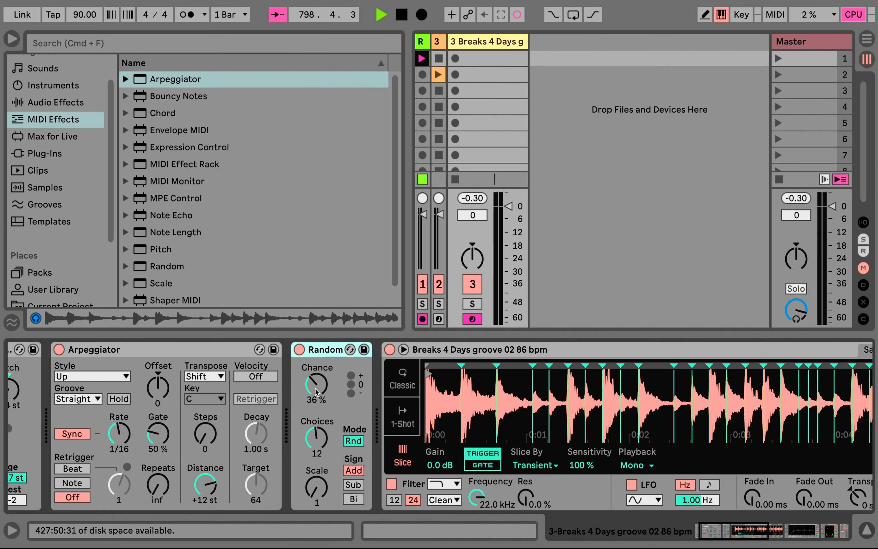
drag(316, 392, 316, 389)
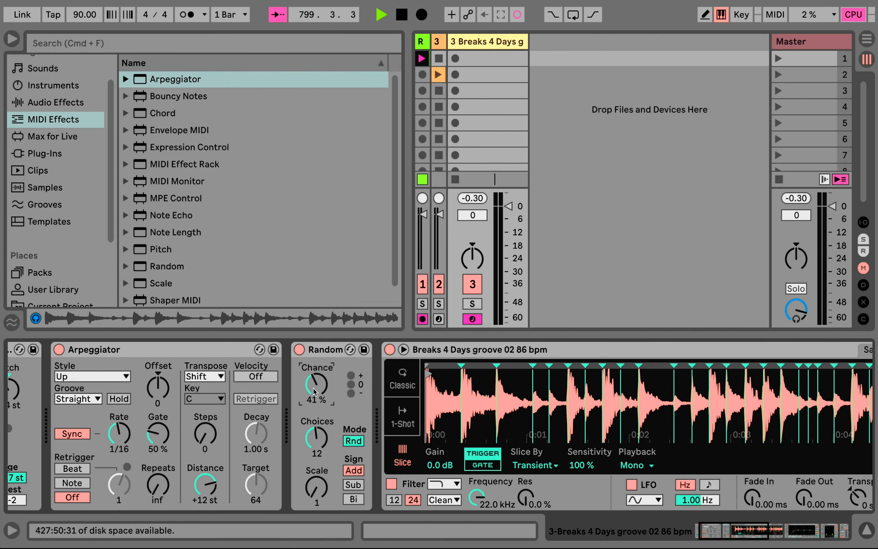
scroll(314, 392, left, 2)
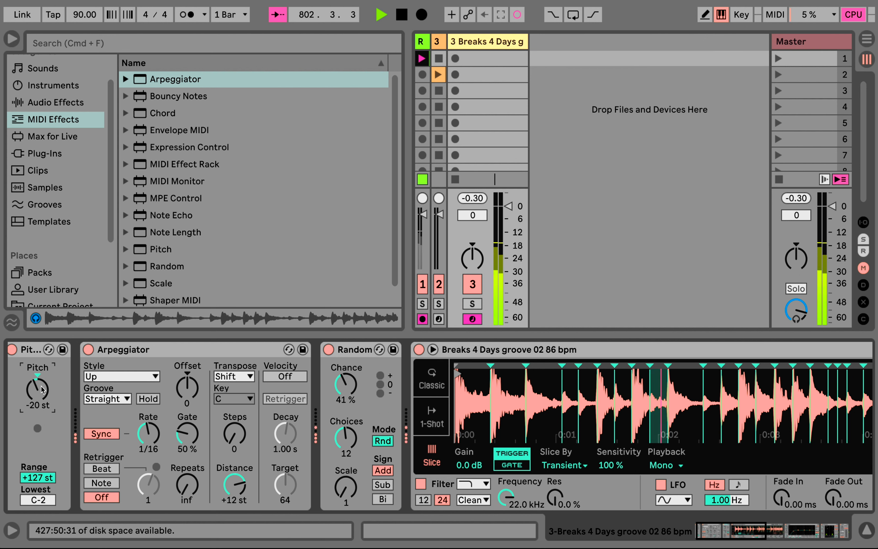
drag(347, 382, 347, 392)
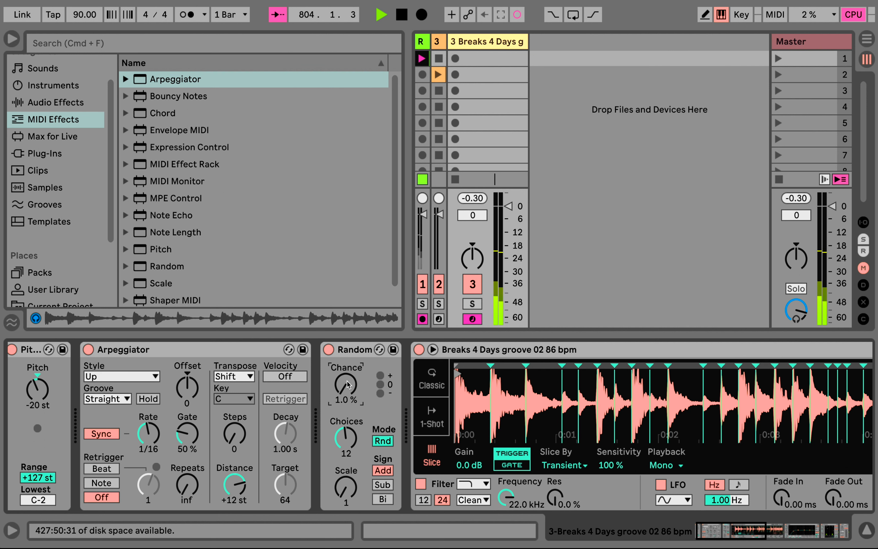
drag(347, 381, 348, 380)
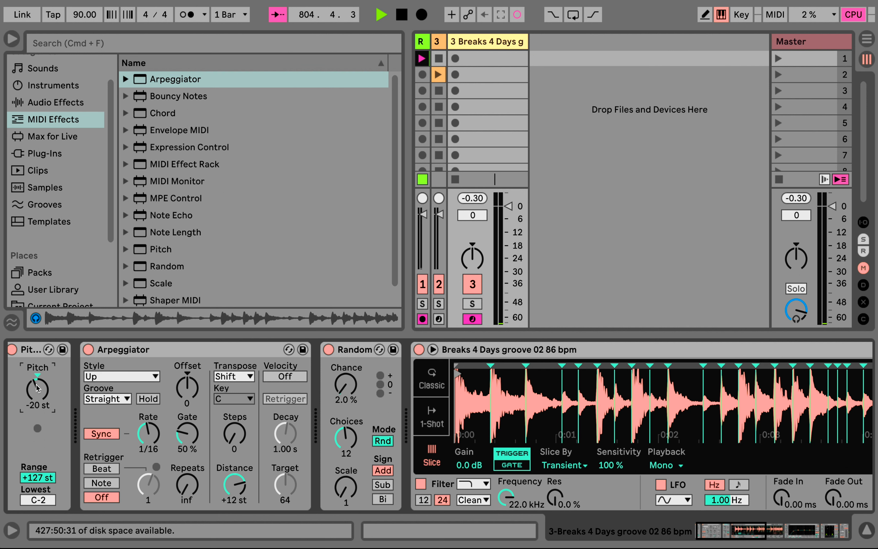
- Set the Pitch effect to -19 st and raise Random's Chance to 70 %
drag(36, 385, 37, 384)
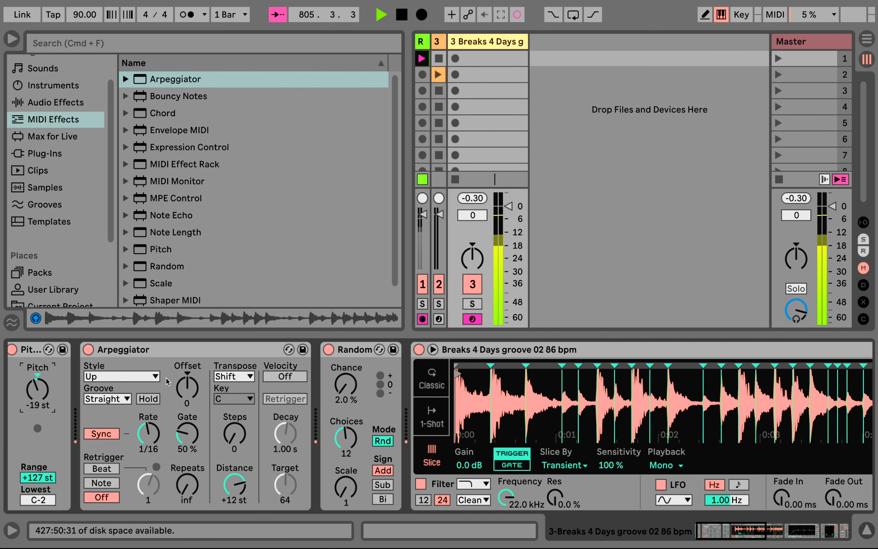
drag(350, 395, 350, 372)
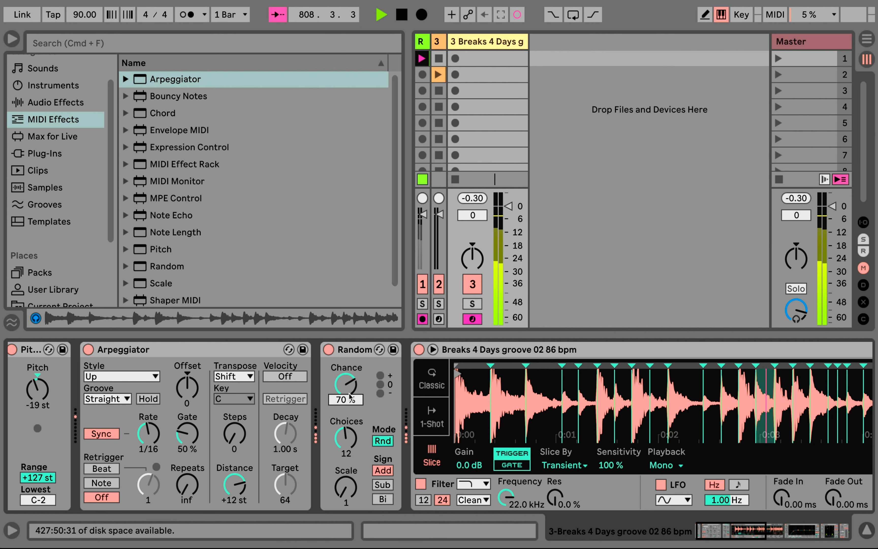
scroll(510, 468, right, 5)
scroll(509, 467, right, 2)
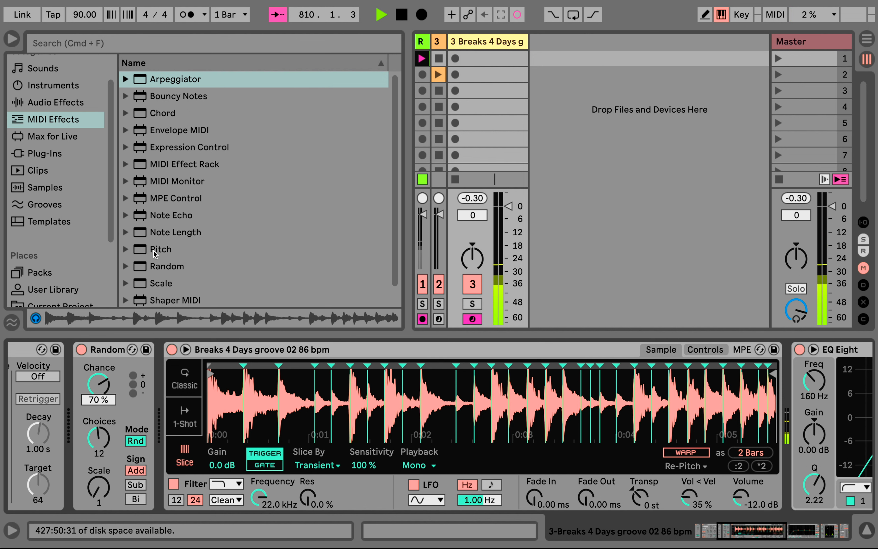
- Add a Velocity MIDI effect after Random, set the sliced sampler's Vol < Vel to 38 % and Velocity's Random to 35
scroll(163, 254, down, 1)
drag(170, 298, 163, 386)
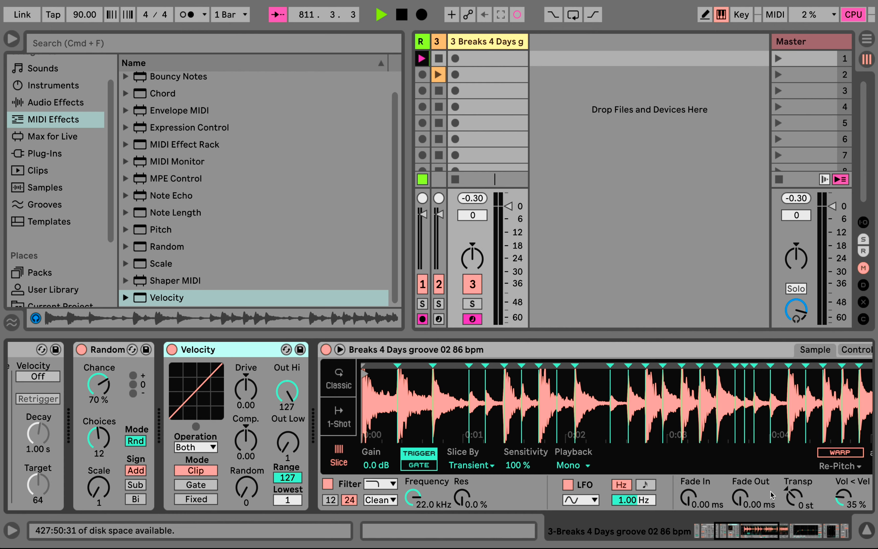
scroll(765, 490, right, 3)
drag(687, 500, 686, 496)
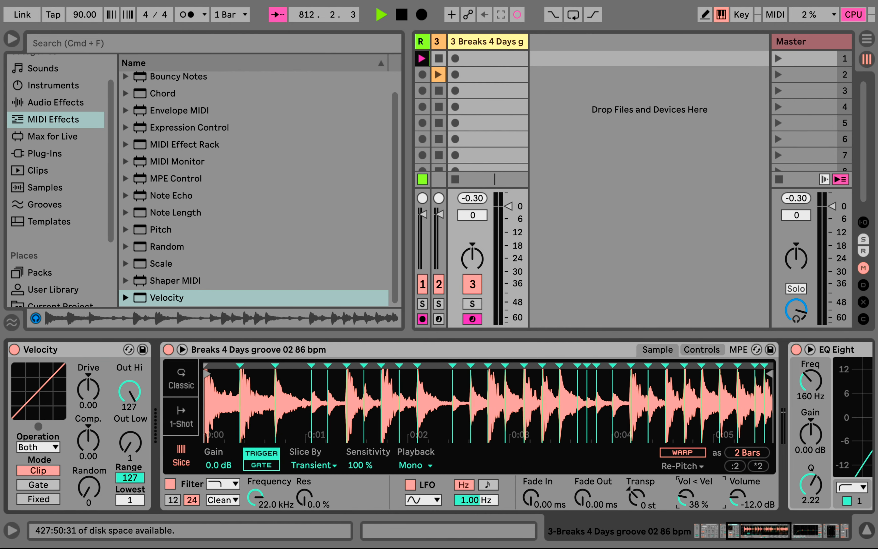
scroll(480, 440, left, 4)
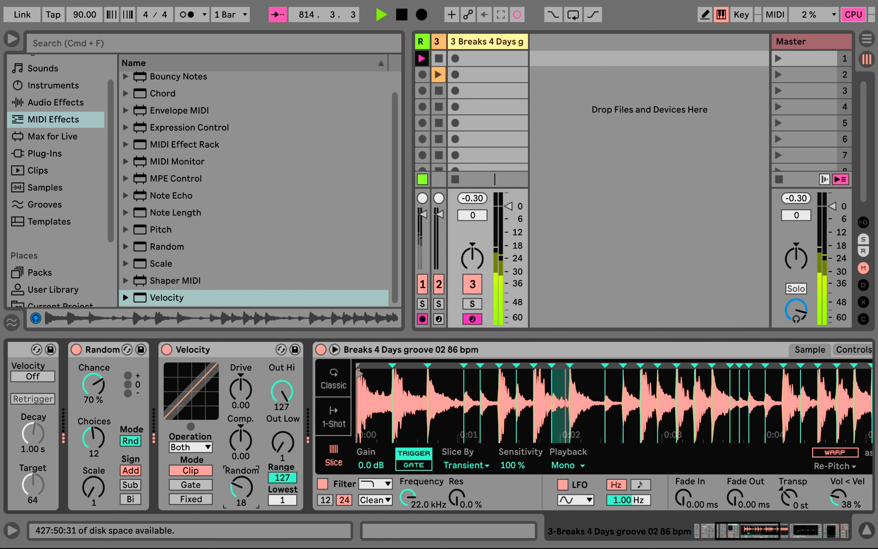
drag(241, 487, 241, 481)
- Set the sampler filter's Frequency to 3.34 kHz, Res to 25 %, circuit type to SMP and Drive to 2.67 dB
drag(420, 500, 420, 523)
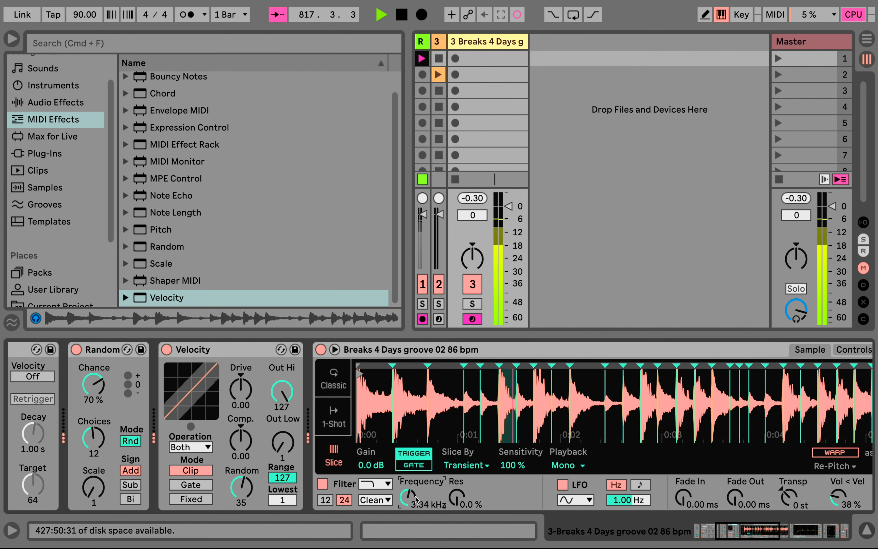
drag(457, 497, 457, 480)
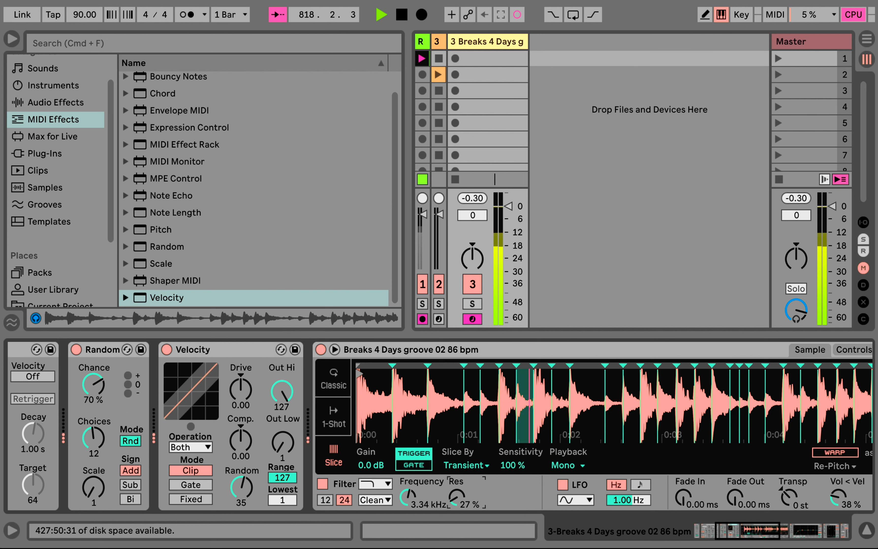
click(379, 500)
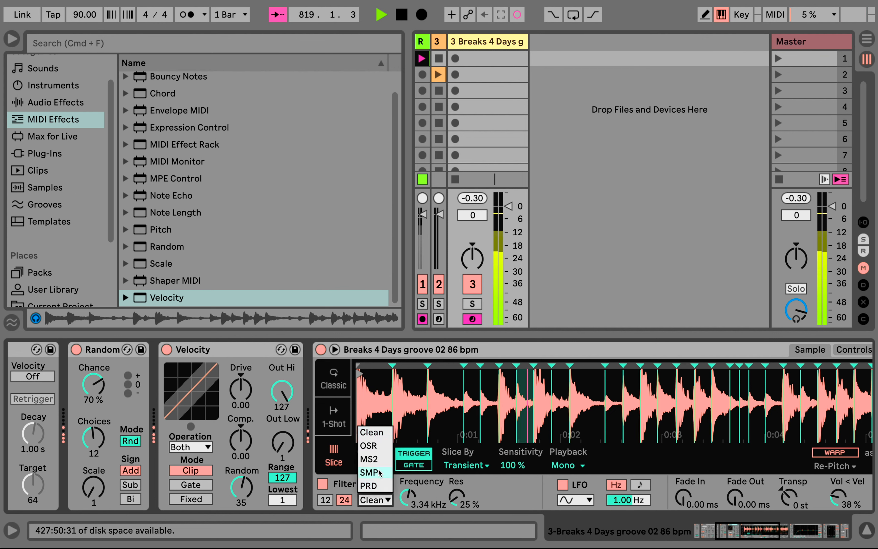
click(369, 472)
drag(496, 495, 496, 488)
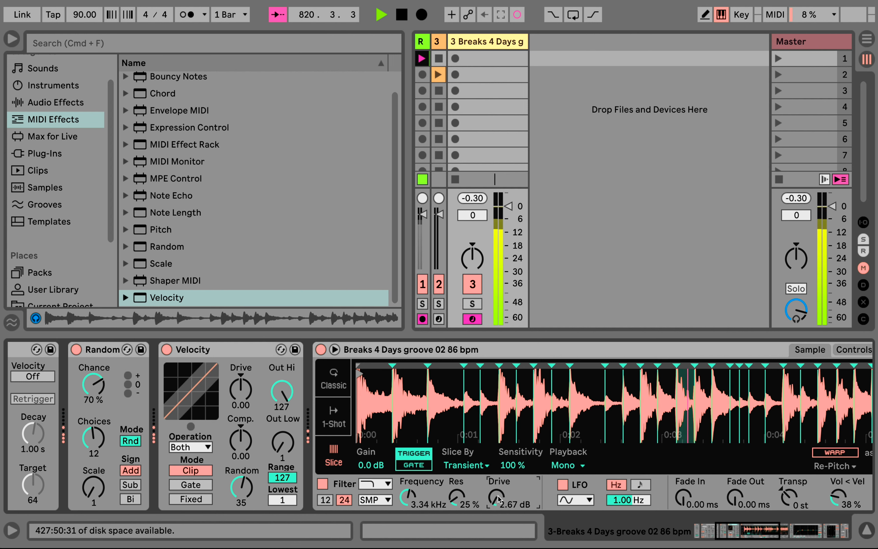
- Find the Reverb audio effect and insert it between the sampler and EQ Eight
scroll(500, 500, right, 5)
scroll(500, 501, right, 10)
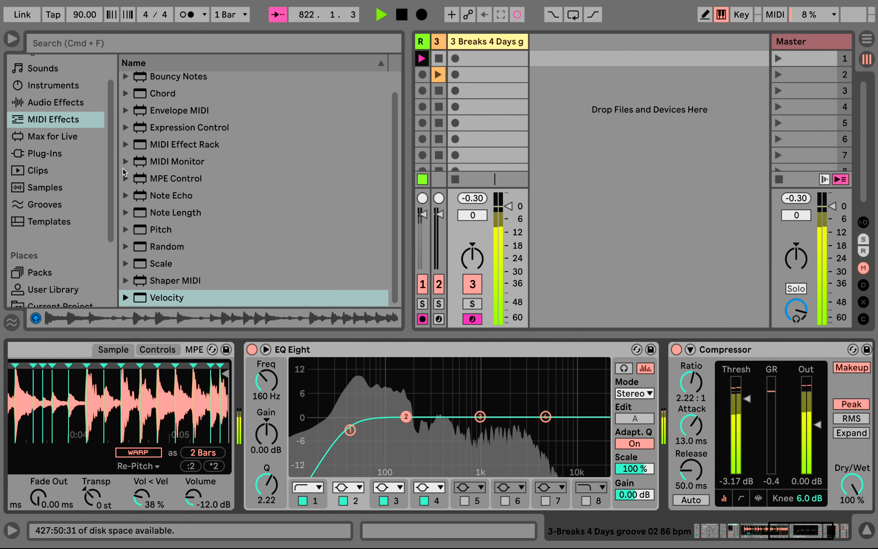
click(53, 138)
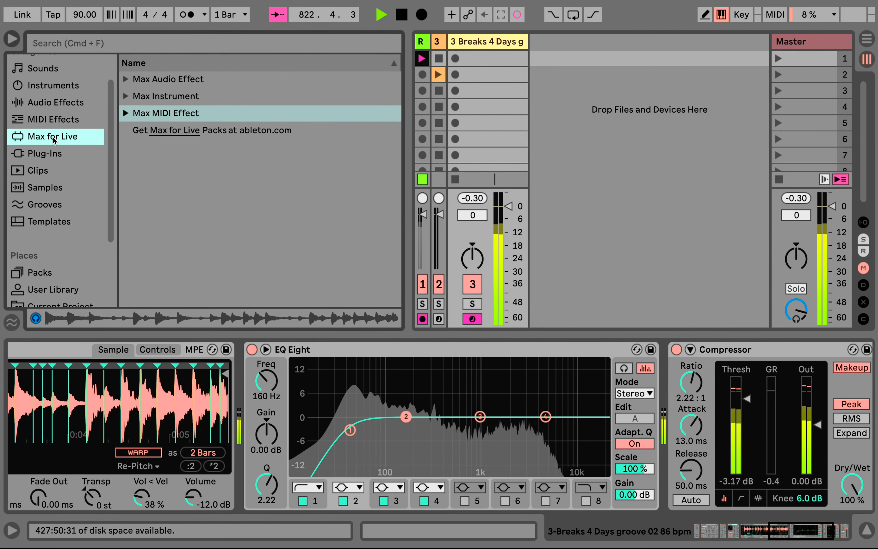
click(52, 104)
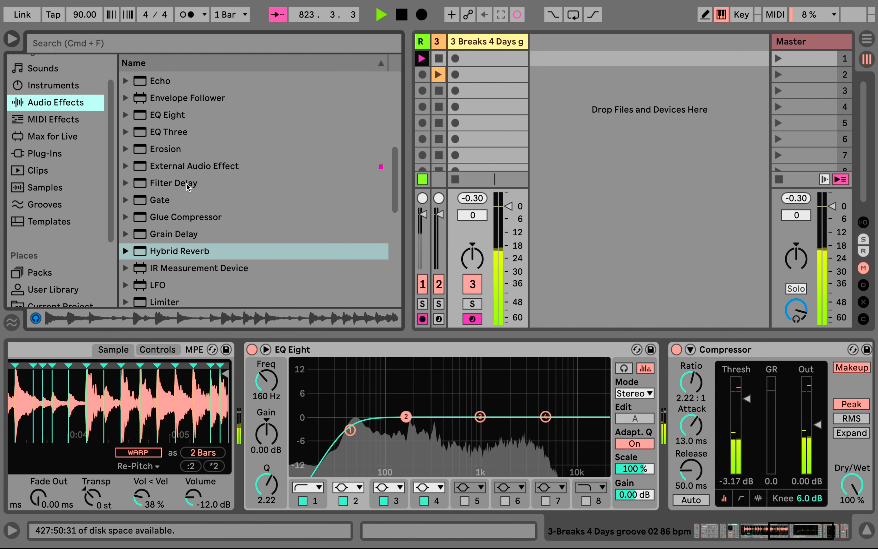
scroll(186, 184, up, 2)
scroll(187, 184, down, 8)
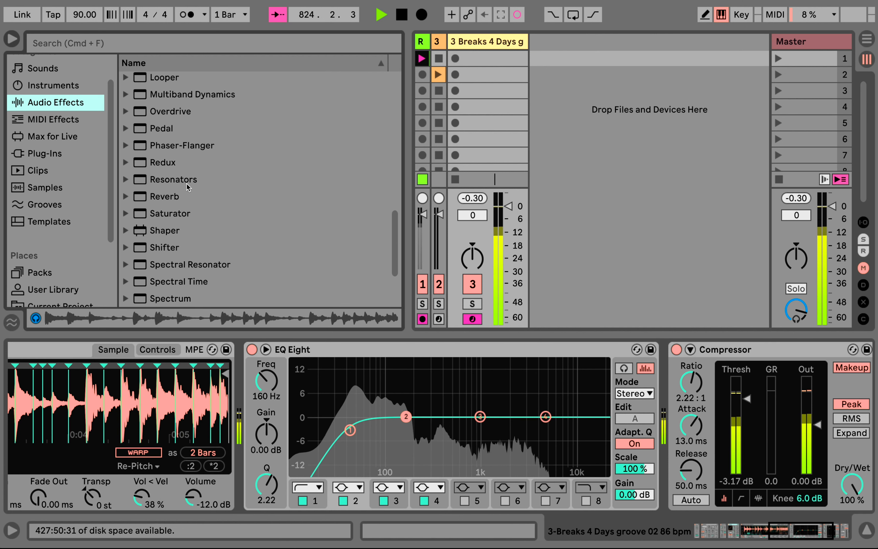
drag(165, 196, 251, 414)
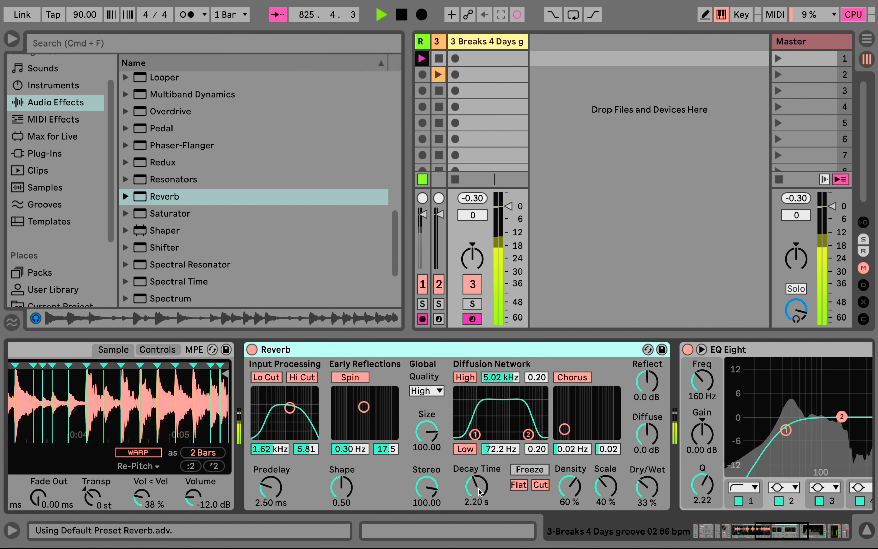
- Set the Reverb's input filter to 1.36 kHz, Predelay to 11.7 ms, Decay Time to 3.79 s and Dry/Wet to 26 %
drag(270, 487, 270, 470)
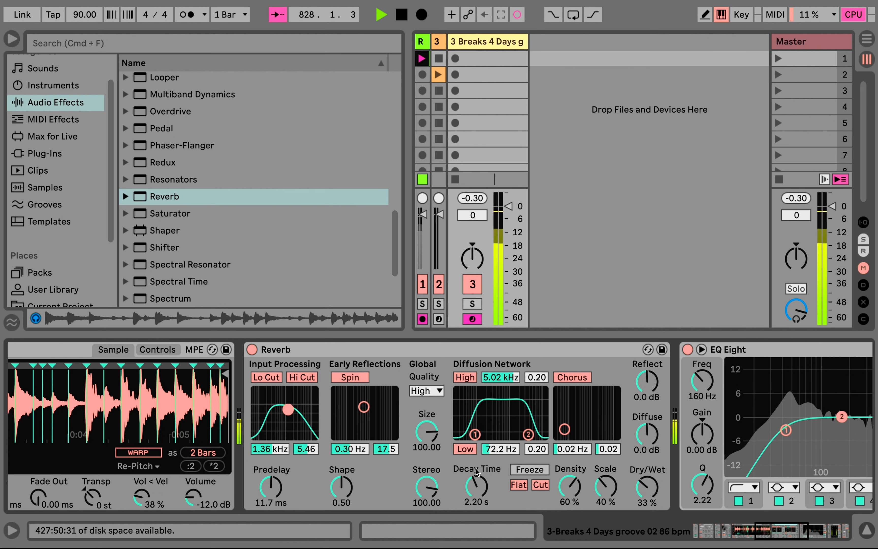
drag(486, 480, 486, 473)
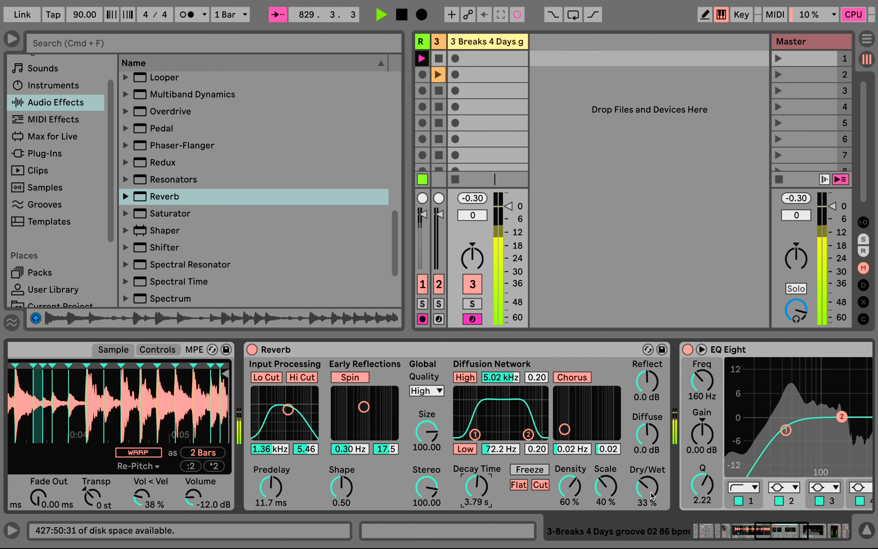
drag(646, 497, 646, 503)
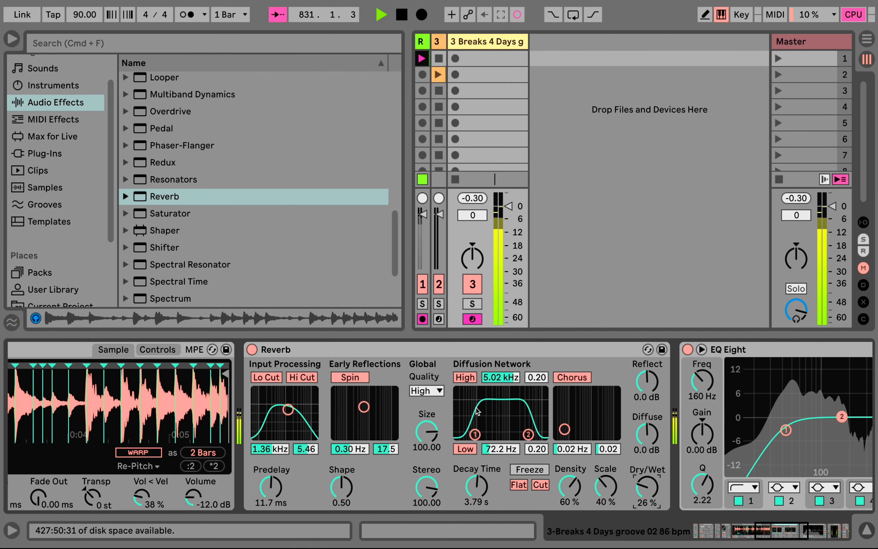
- Disarm the Breaks 4 Days track and narrow it to its minimum width
scroll(477, 409, left, 15)
scroll(477, 409, left, 5)
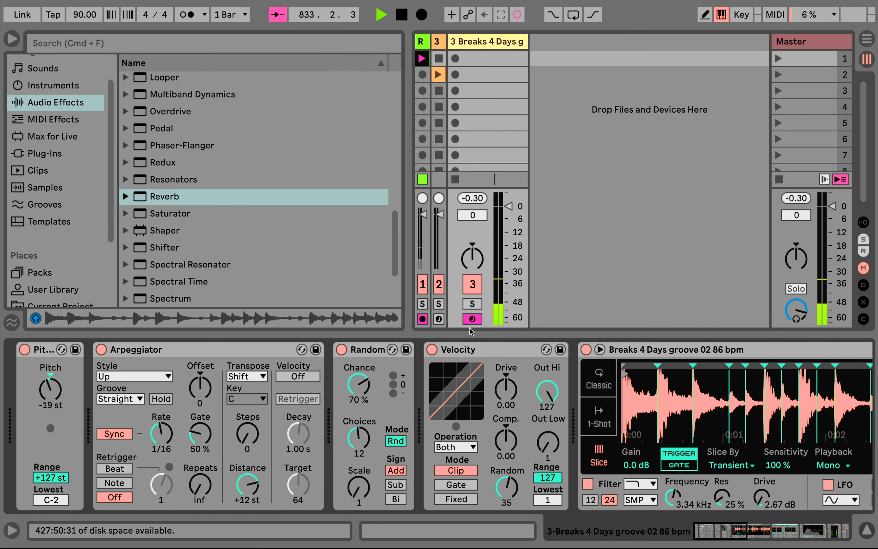
click(472, 319)
drag(527, 46, 463, 47)
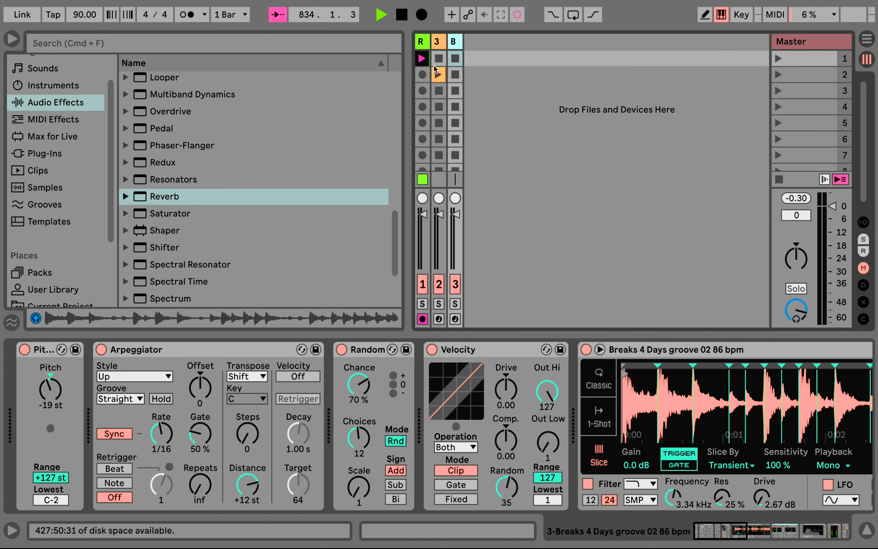
- Return to the installed packs and collapse the Samples folder so that Beat Tools lists only its main folders
click(45, 204)
scroll(46, 207, down, 2)
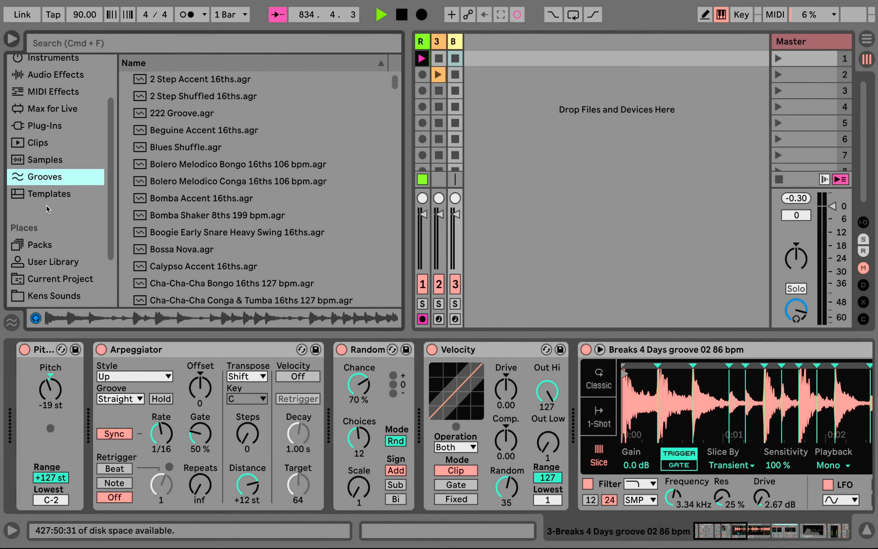
click(36, 240)
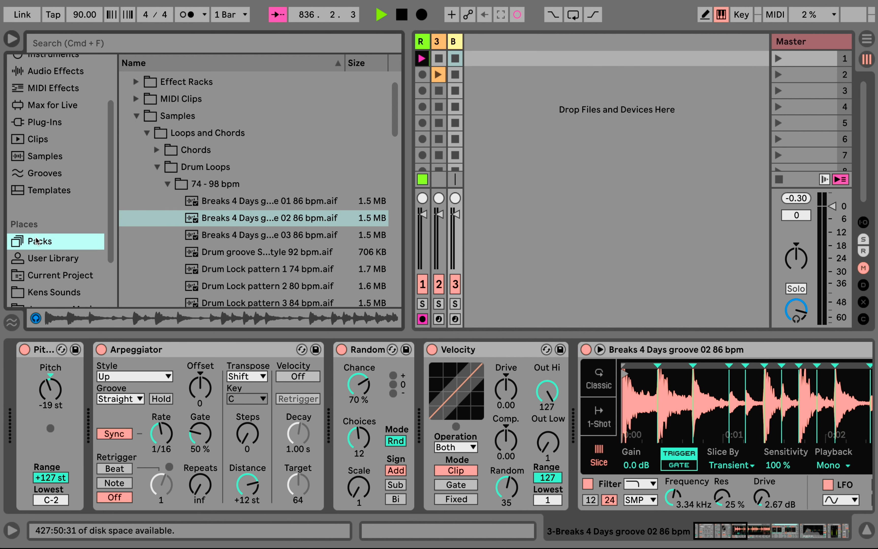
click(137, 116)
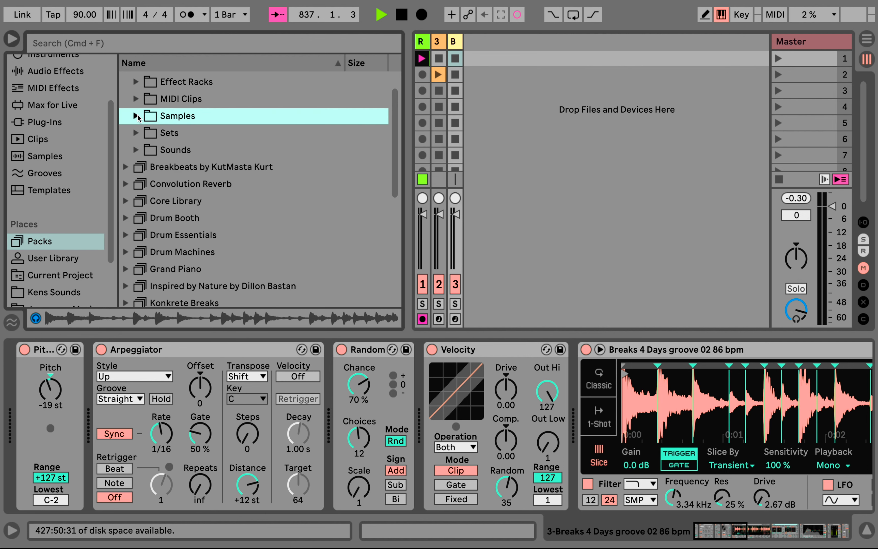
scroll(138, 116, up, 2)
click(126, 79)
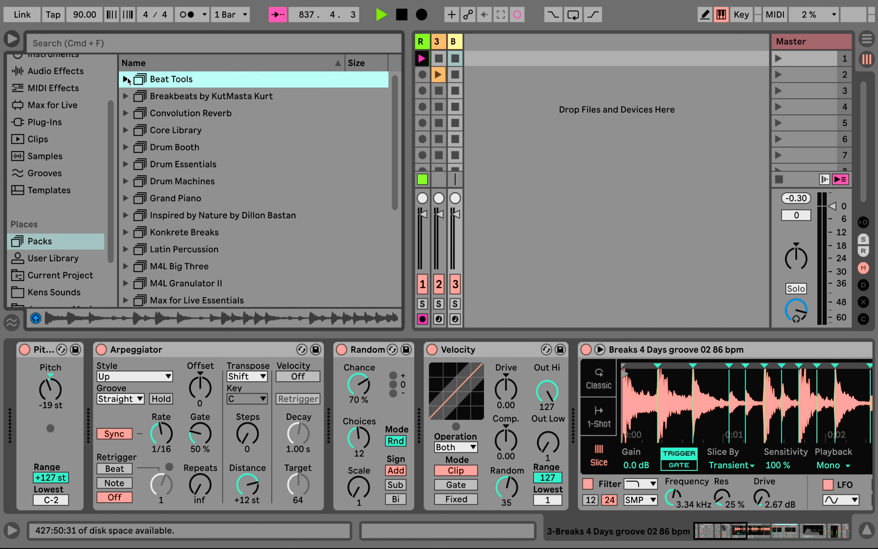
click(126, 79)
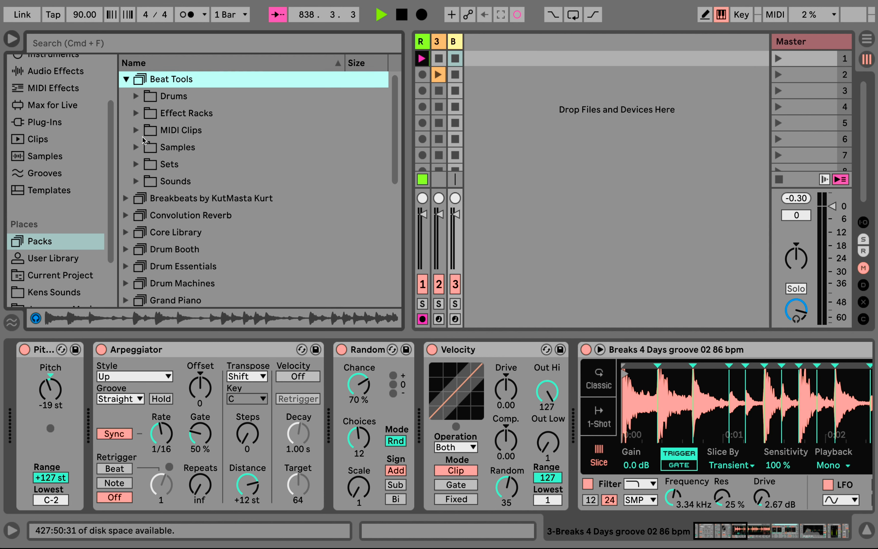
- Examine the contents of the Beat Tools pack's Sounds, Sets and Samples folders
click(136, 180)
scroll(138, 184, down, 4)
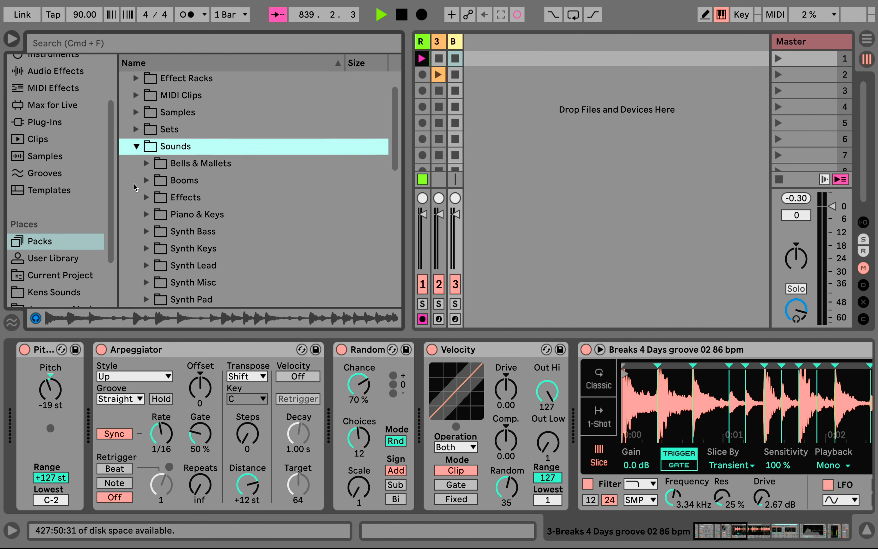
scroll(135, 187, up, 4)
click(136, 181)
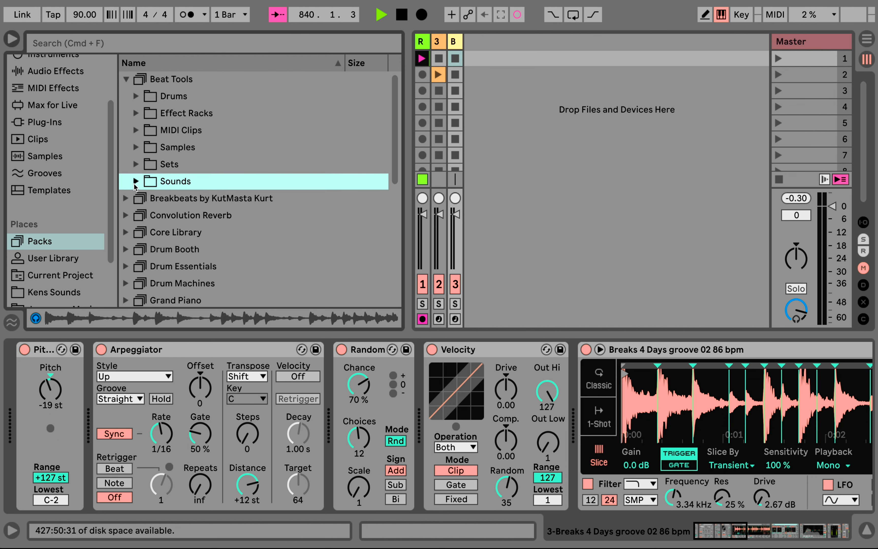
click(137, 164)
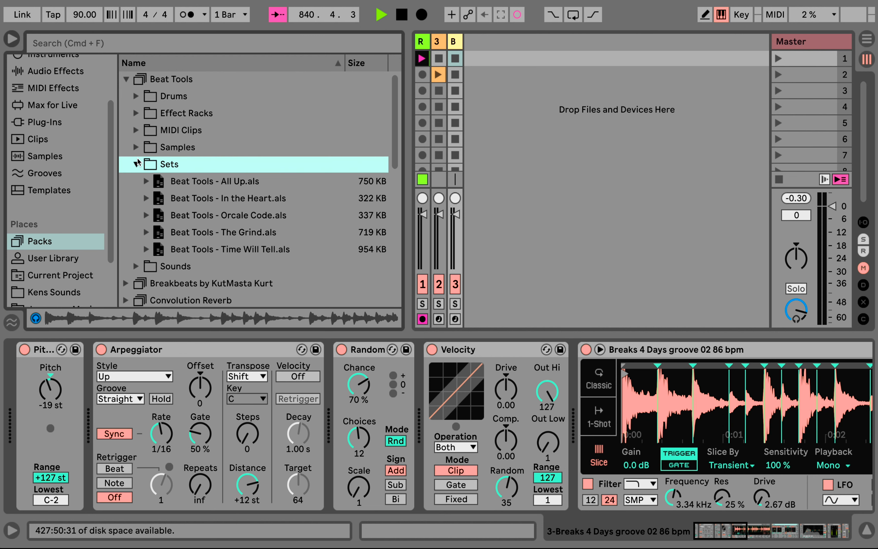
click(136, 163)
click(136, 147)
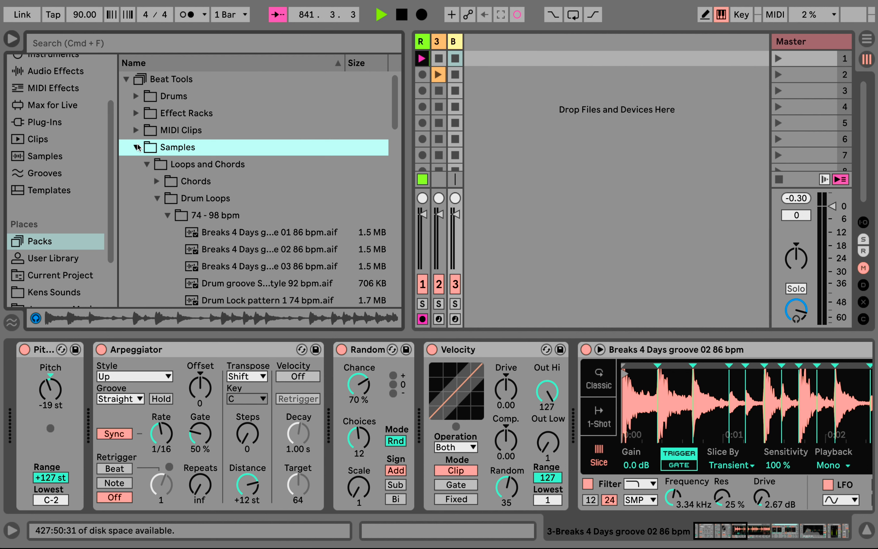
click(152, 166)
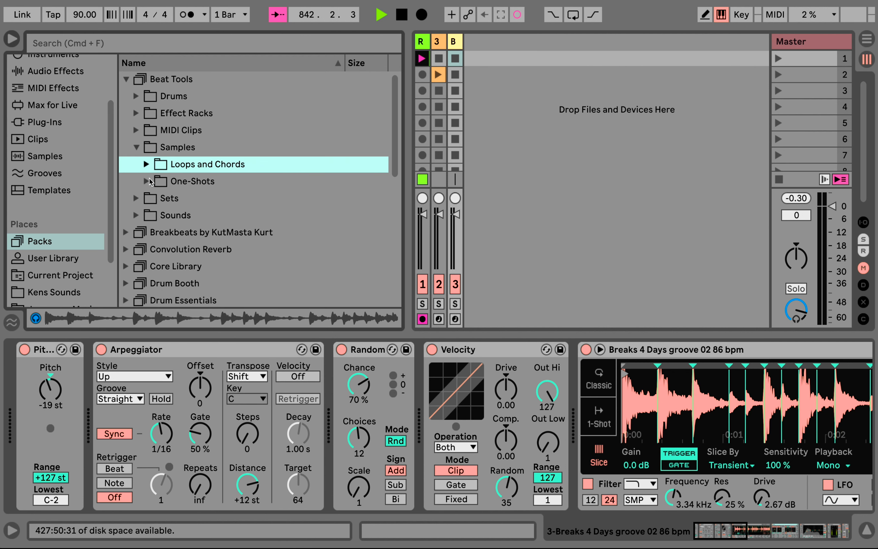
click(137, 147)
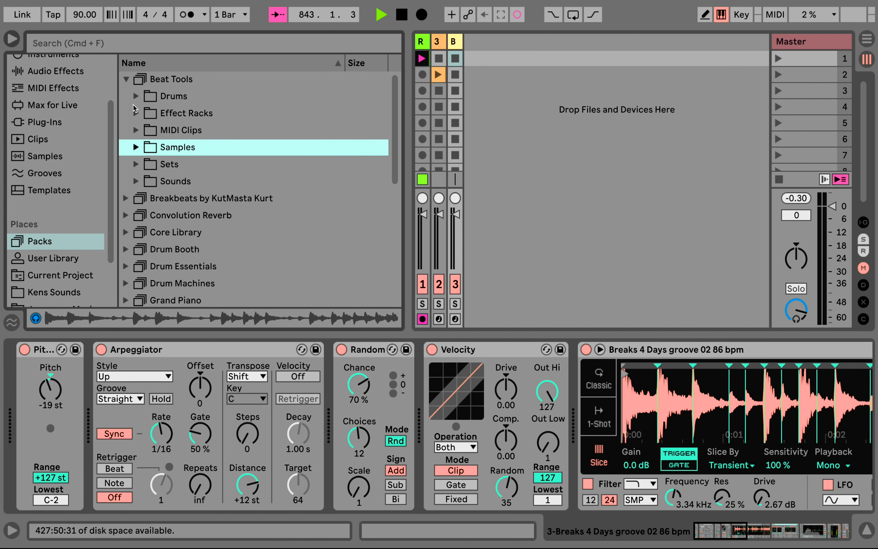
- Load Abyss Kit from Beat Tools' Drums folder onto a new track and arm it
click(137, 96)
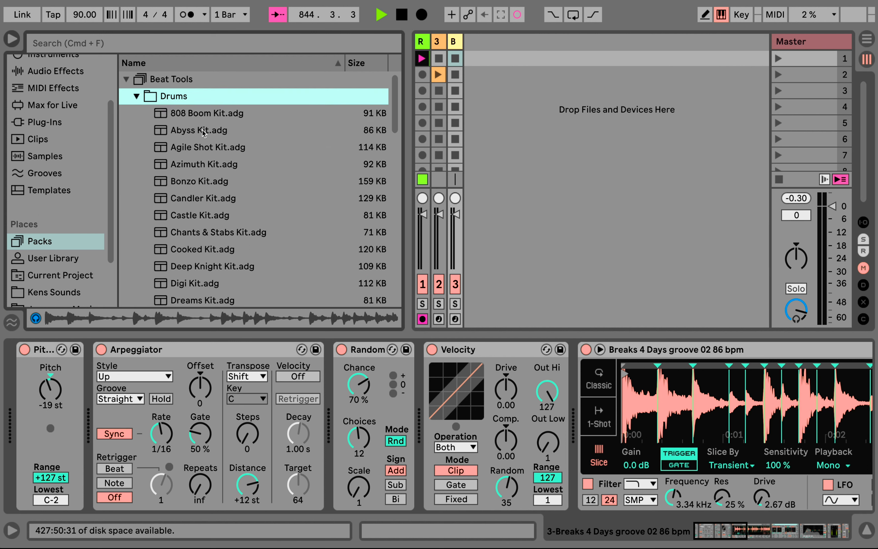
drag(205, 136, 492, 109)
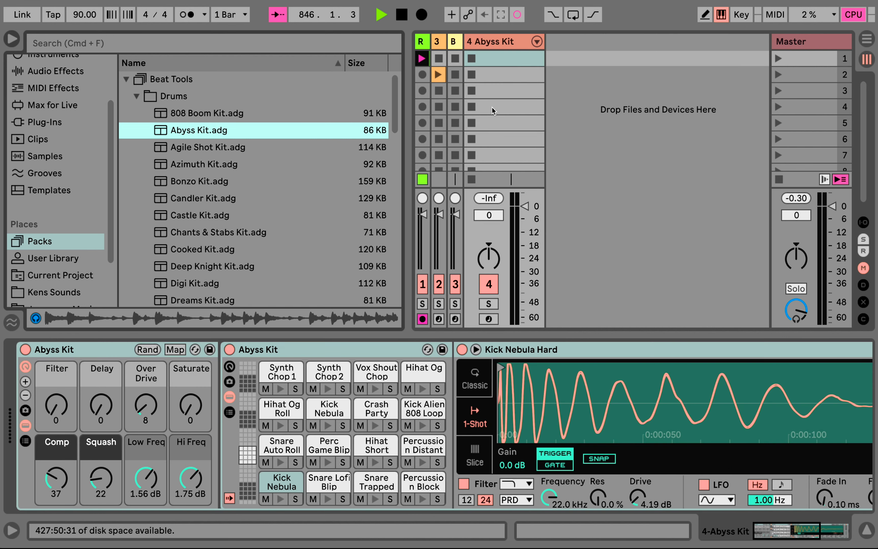
click(489, 320)
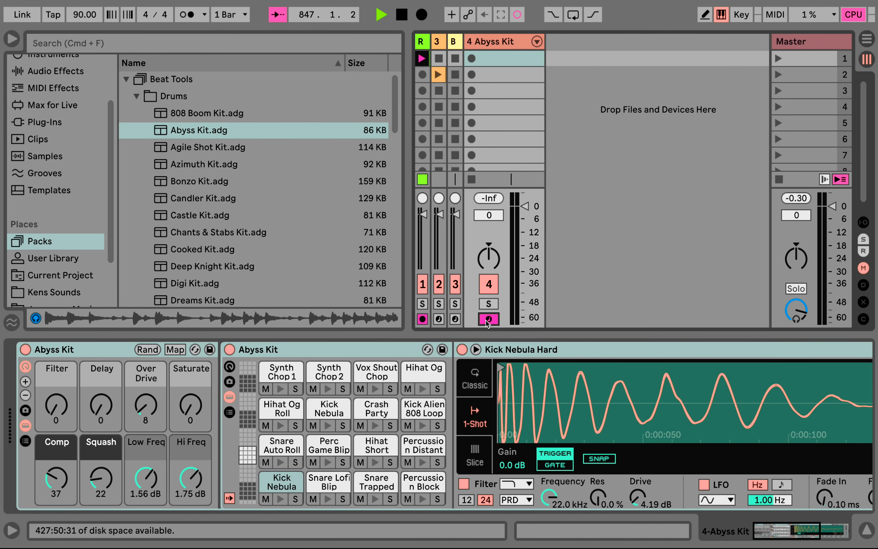
- Audition the kit's Kick Nebula pad on C1 and set its sample's Fade Out to 2.00 s
click(281, 500)
click(281, 499)
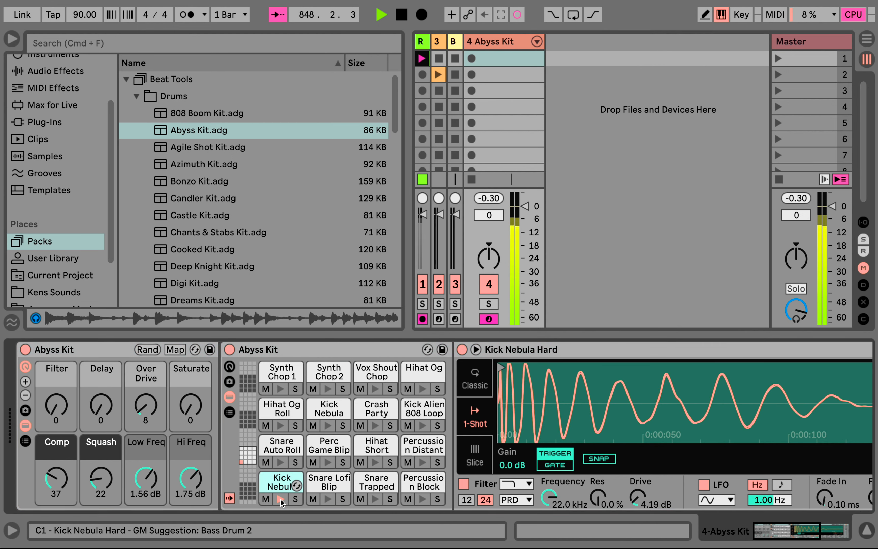
scroll(281, 499, right, 4)
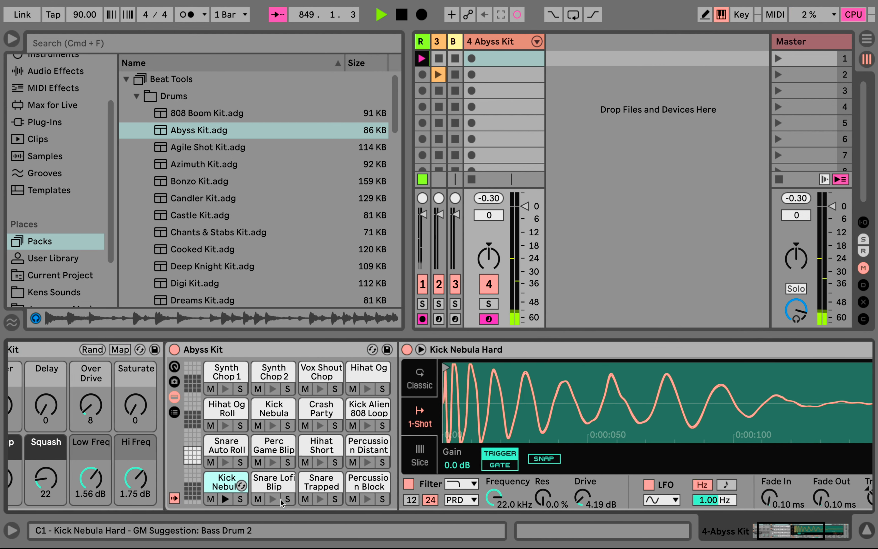
scroll(281, 499, up, 4)
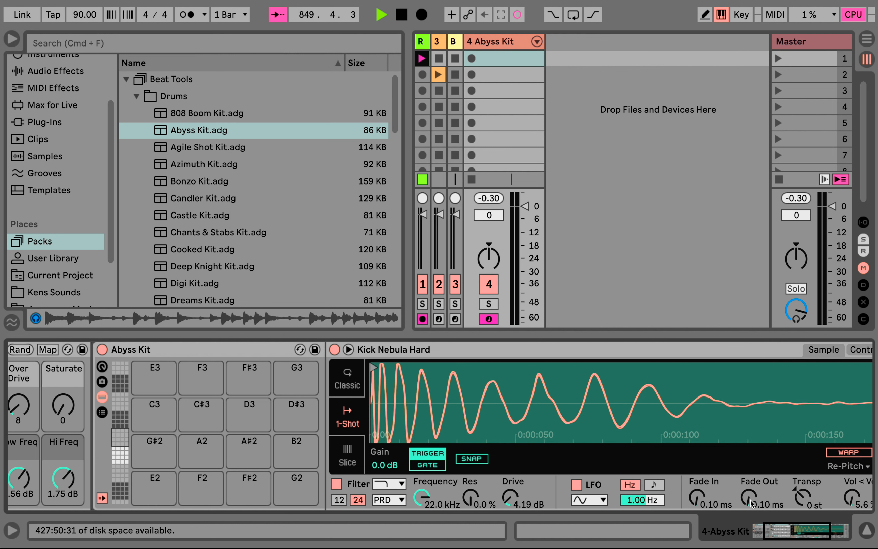
drag(749, 499, 749, 443)
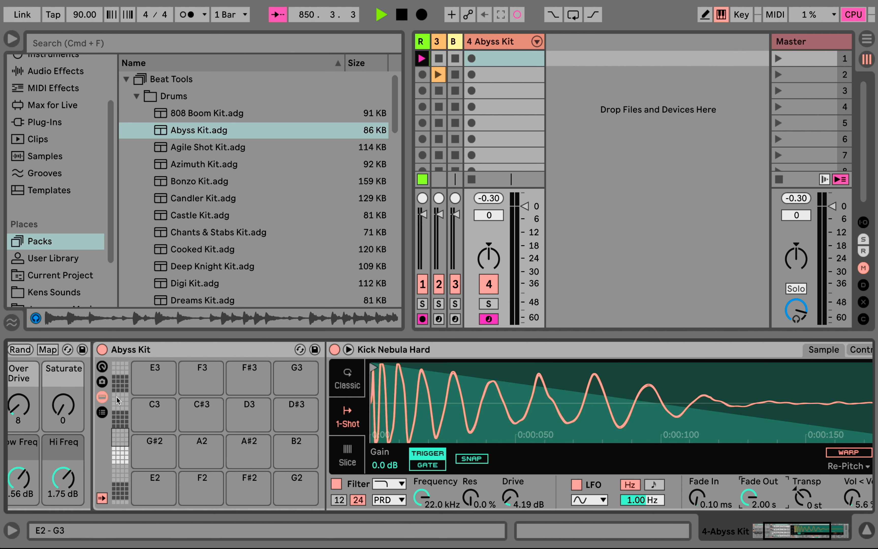
- Show the Abyss Kit's populated pads in the Drum Rack, collapse the Beat Tools pack and select the Abyss Kit track
click(128, 456)
click(153, 499)
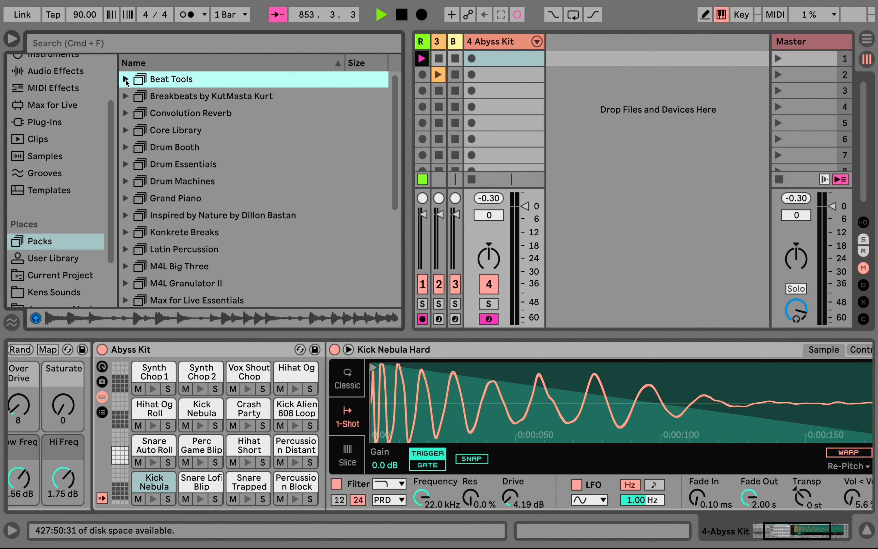
click(517, 43)
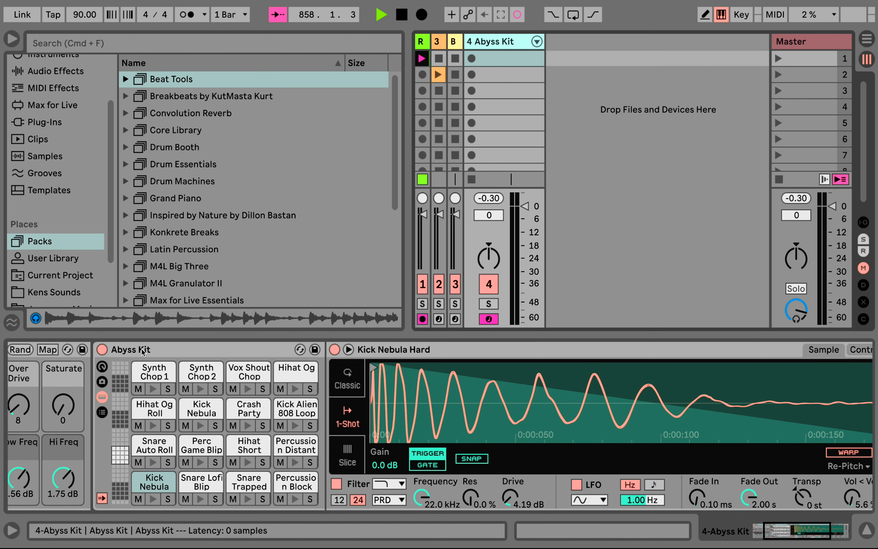
key(Down)
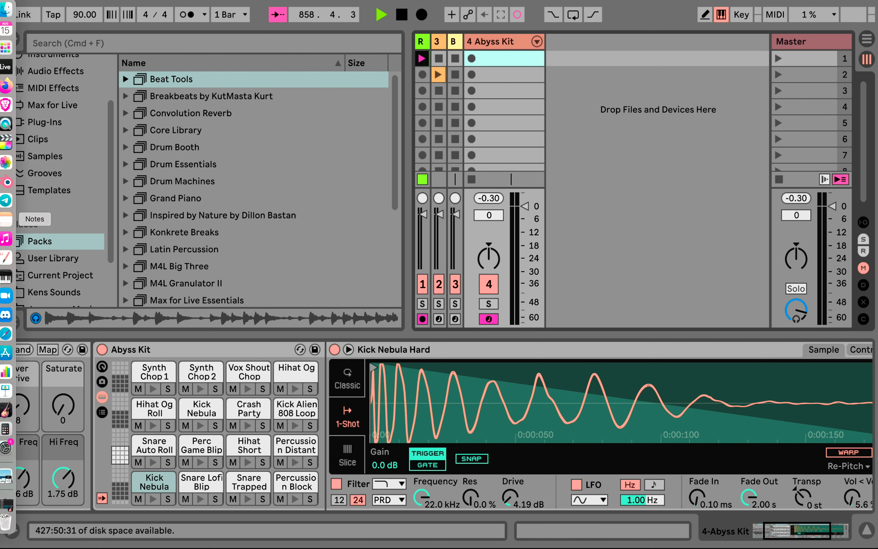
- Look over Breakbeats by KutMasta Kurt, Convolution Reverb and Drum Booth in the pack list, and view Core Library's main folders
click(236, 95)
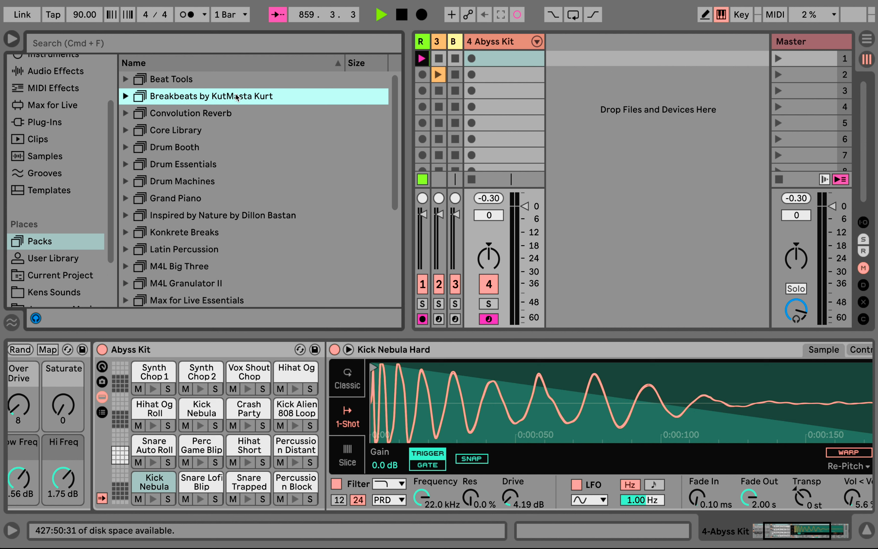
key(Down)
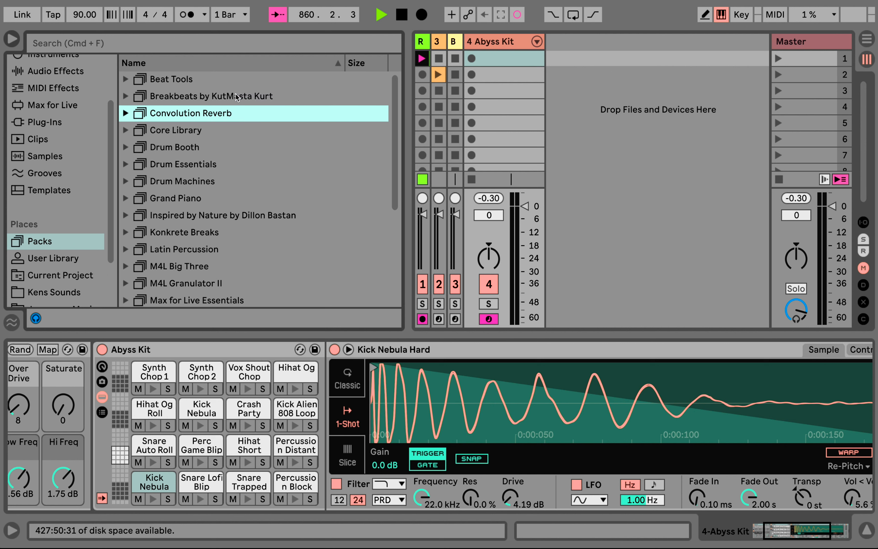
key(Down)
key(Right)
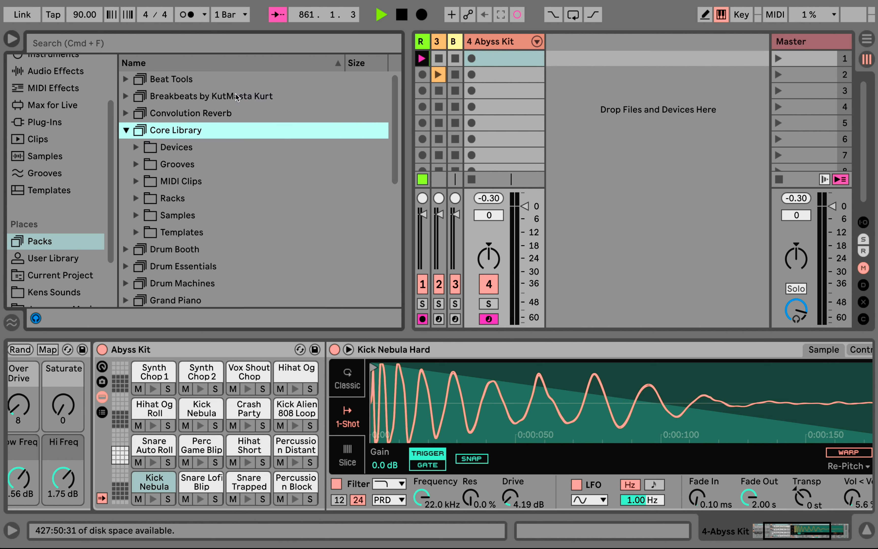
key(Left)
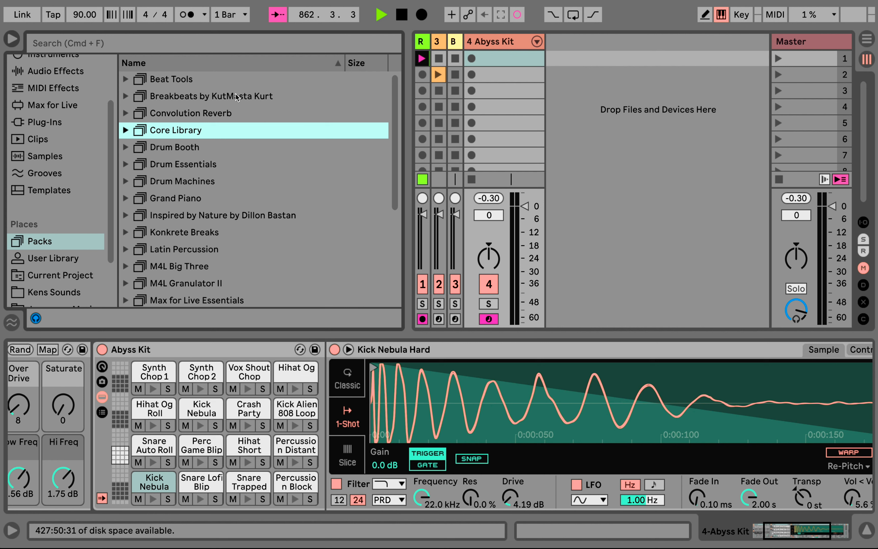
key(Down)
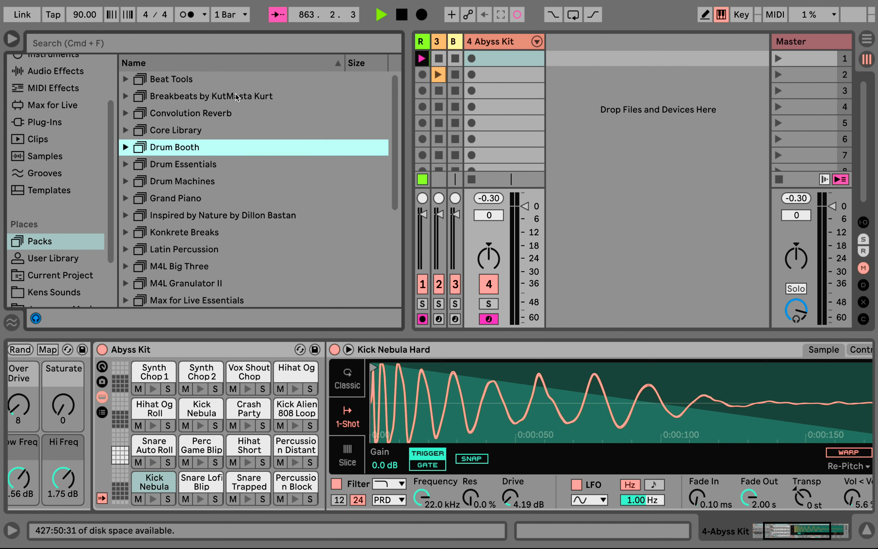
scroll(42, 109, up, 2)
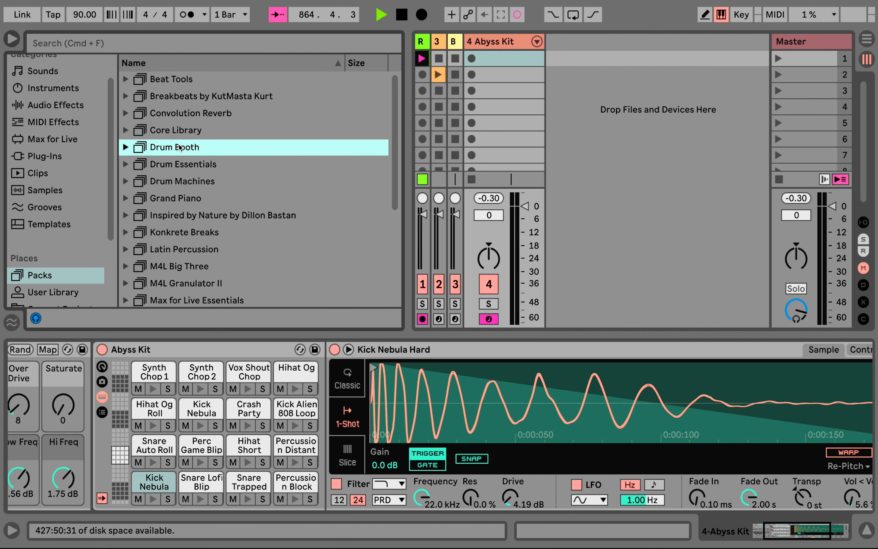
- Examine the Instruments folder of the Inspired by Nature by Dillon Bastan pack and collapse the pack again
key(Down)
key(Down)
key(Down)
key(Down)
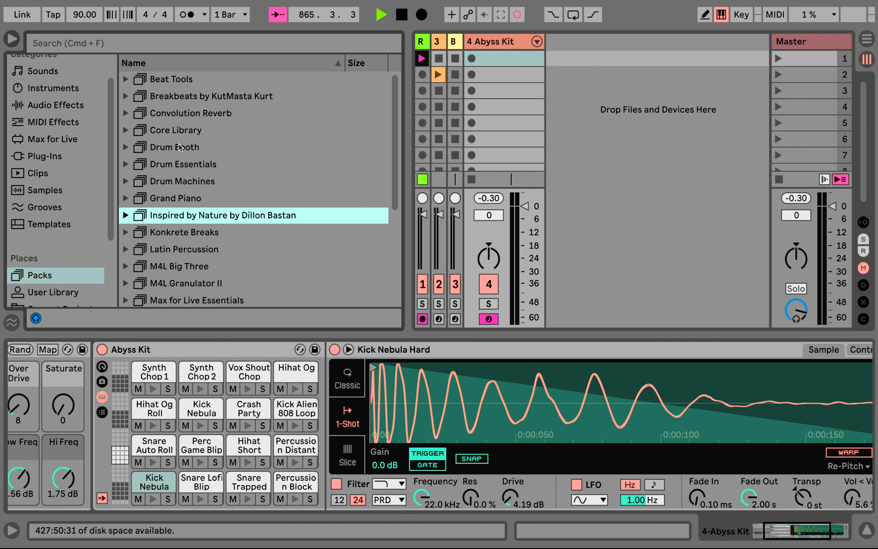
click(125, 215)
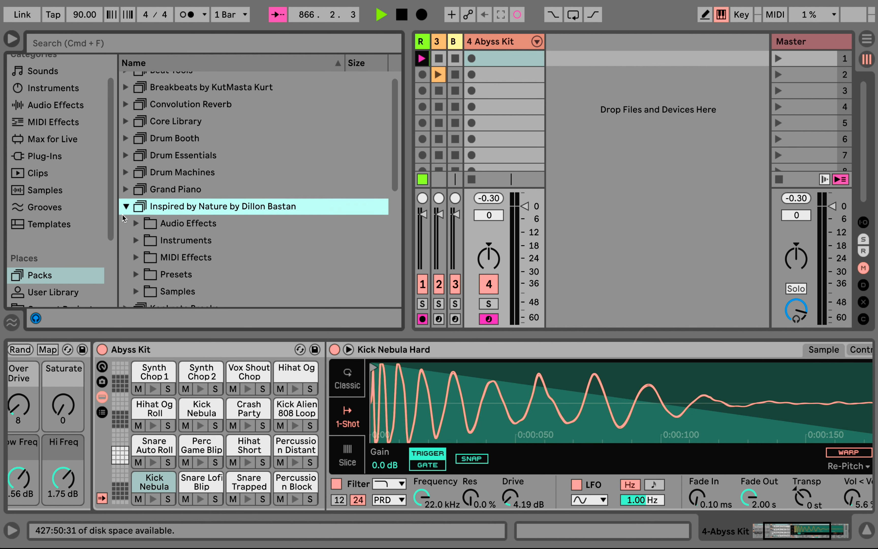
scroll(125, 217, down, 2)
click(140, 205)
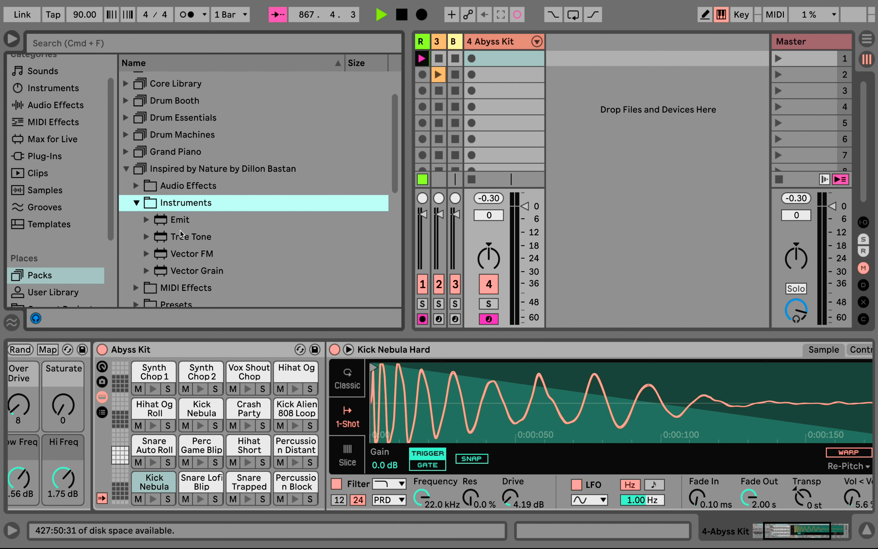
click(137, 203)
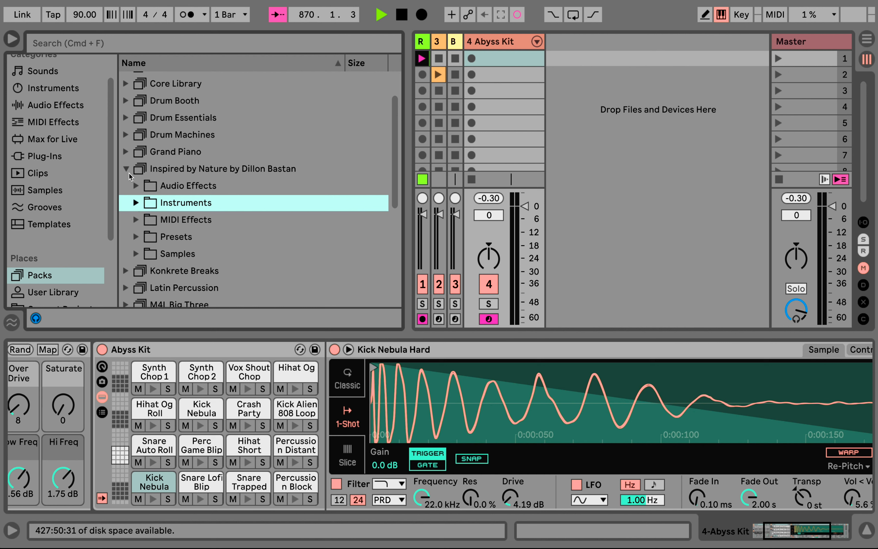
click(126, 168)
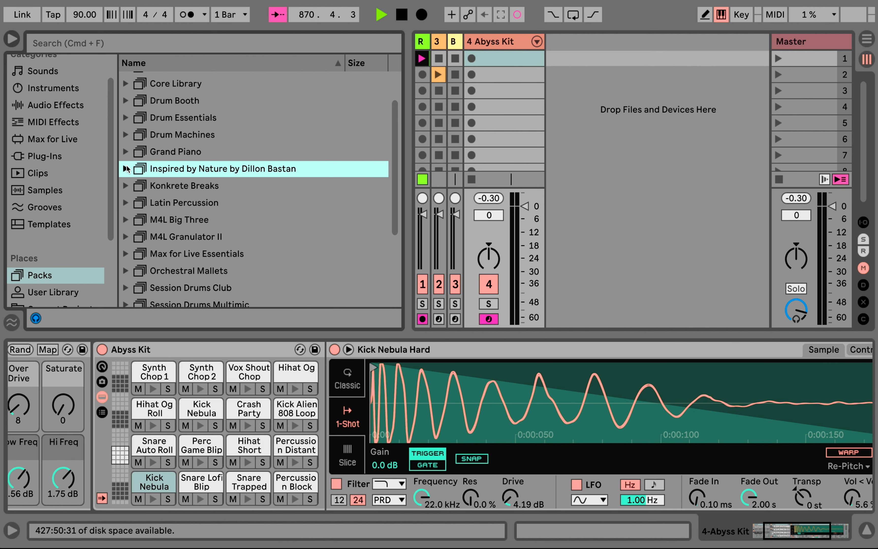
- Survey the installed packs from Konkrete Breaks through Orchestral Mallets and the Session Drums packs to Synth Essentials
key(Down)
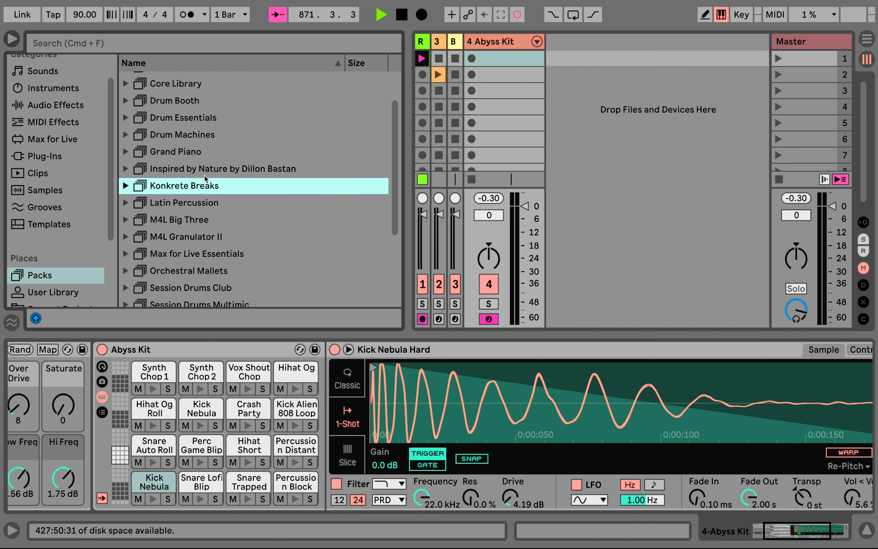
key(Down)
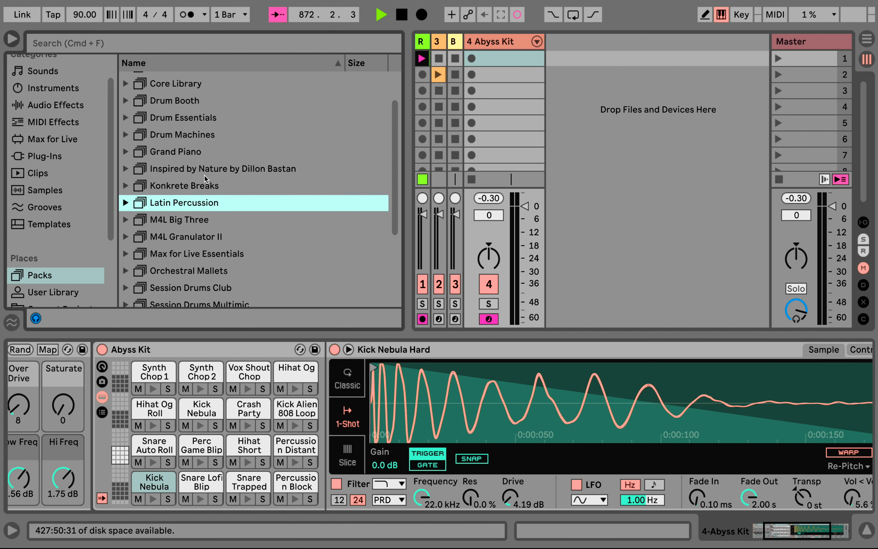
scroll(204, 175, down, 3)
scroll(179, 201, down, 1)
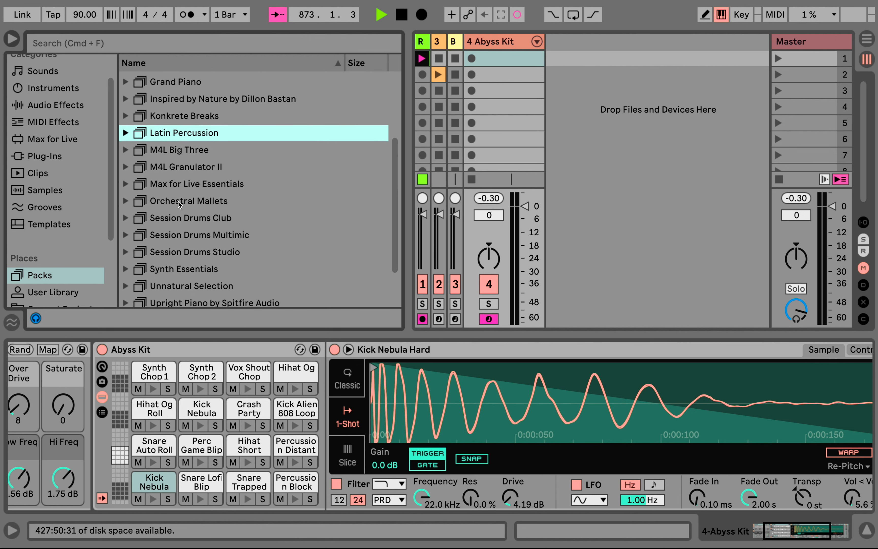
click(178, 201)
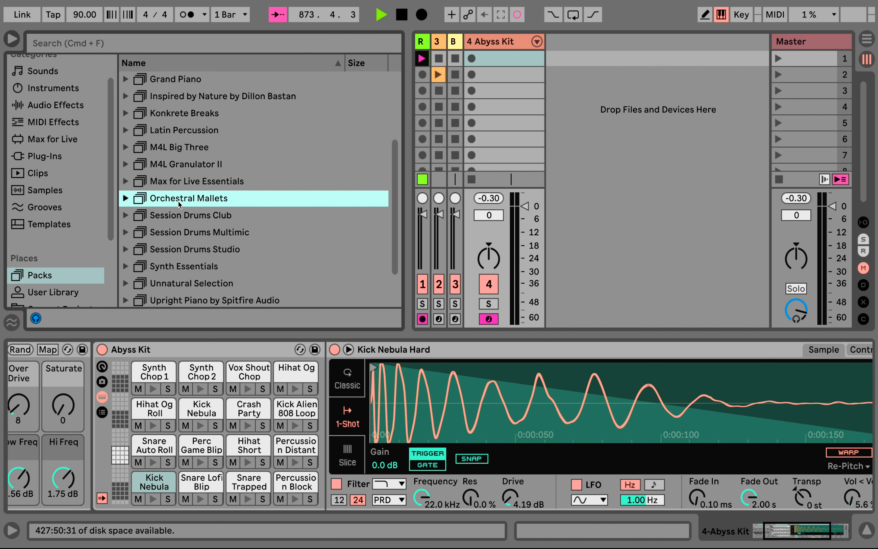
scroll(179, 201, down, 2)
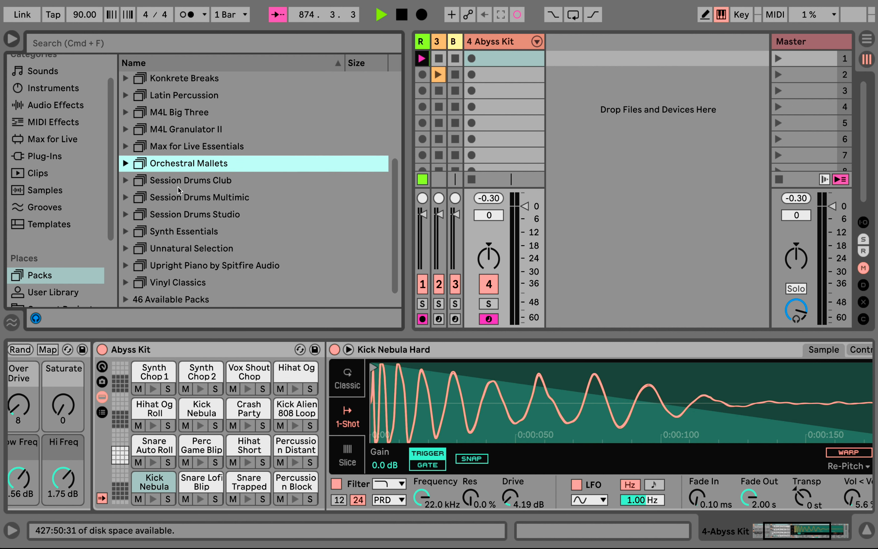
key(Down)
key(Down)
key(Down)
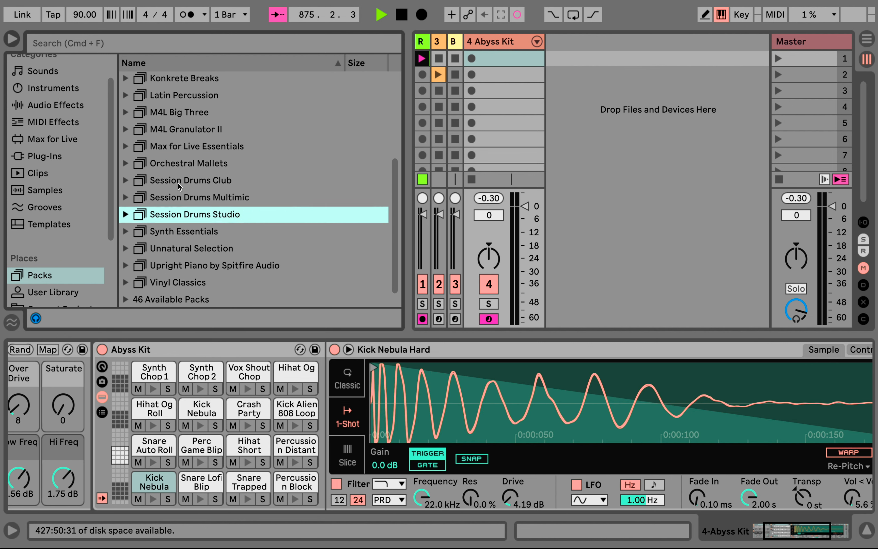
key(Down)
scroll(178, 184, down, 1)
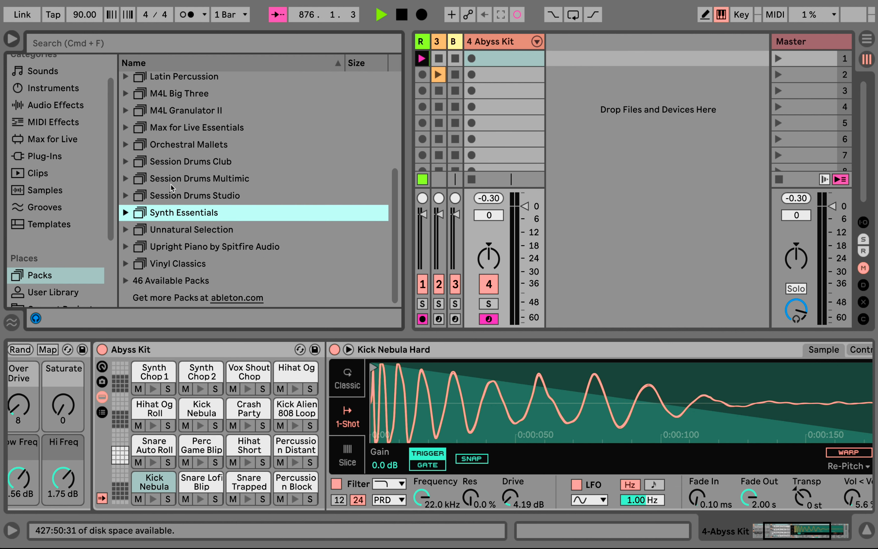
- Examine Synth Essentials' Instruments folder and its Analog categories, and collapse the Instruments folder again
click(126, 213)
key(Down)
key(Right)
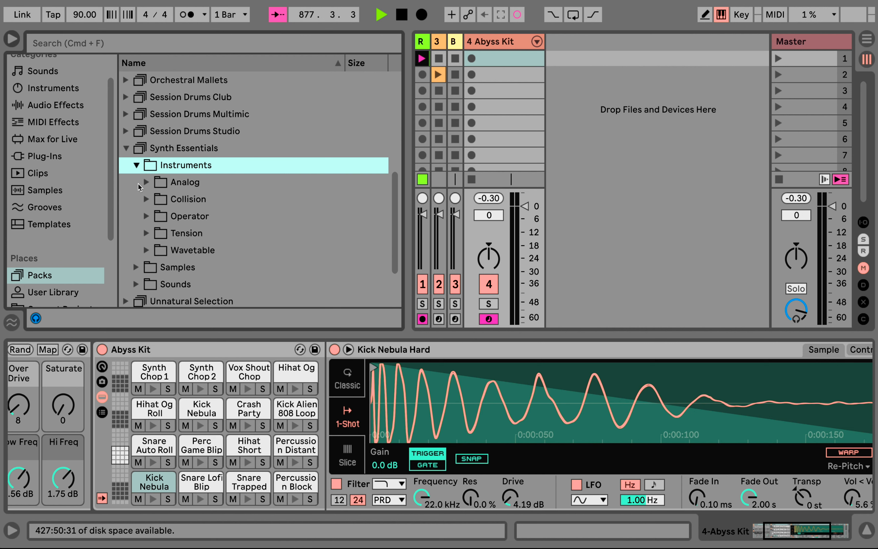
key(Down)
key(Right)
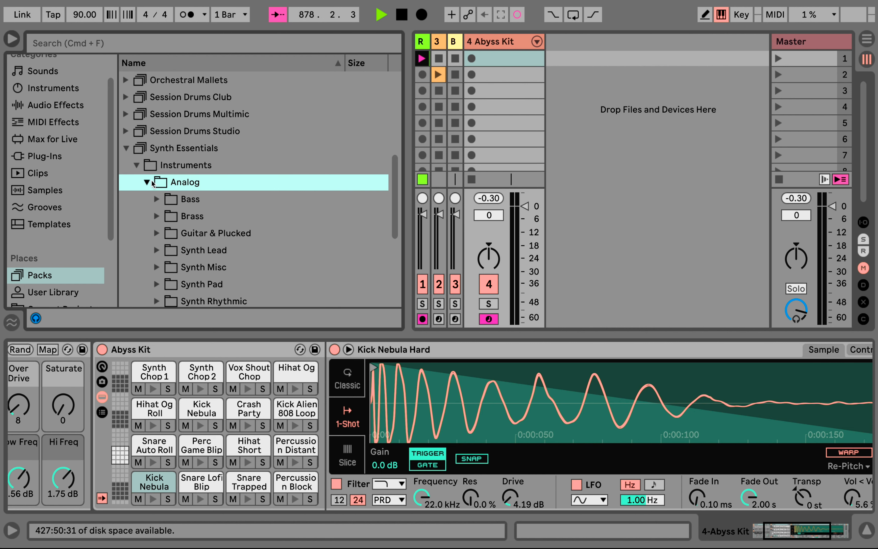
click(151, 182)
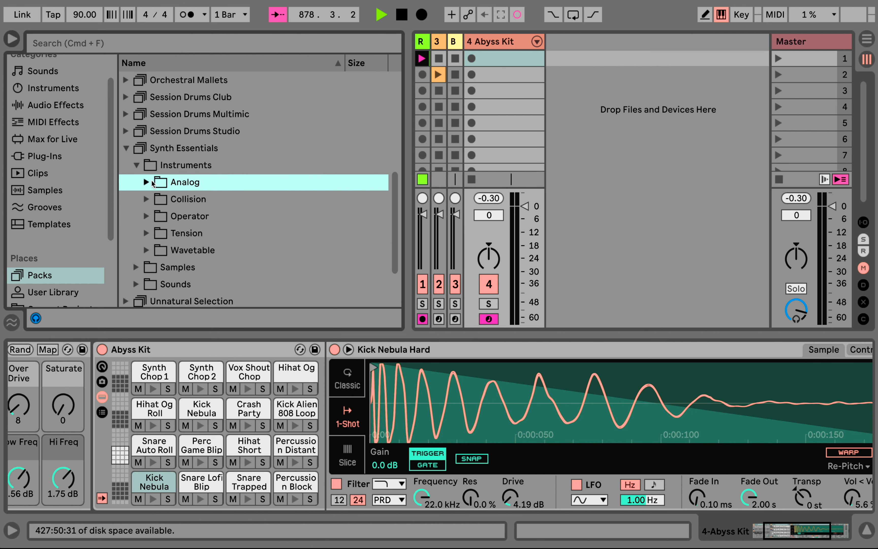
click(141, 169)
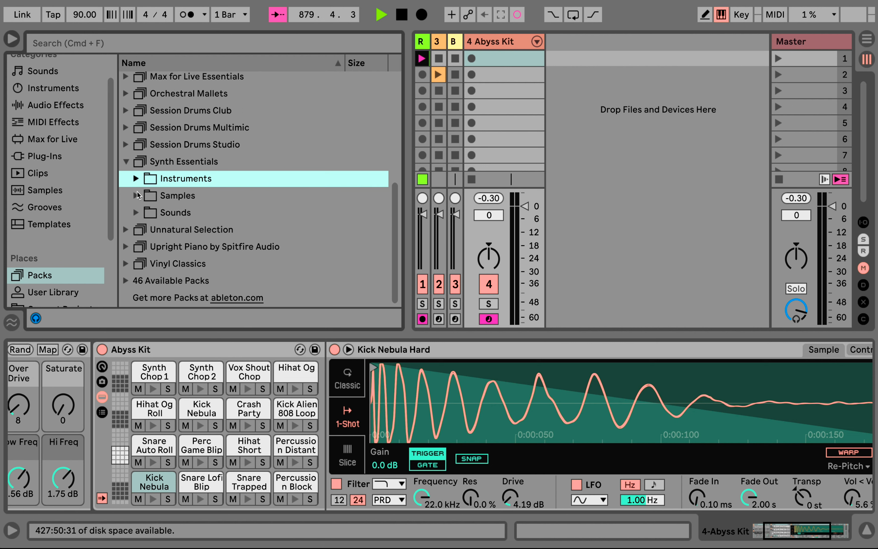
- Audition Legend Bass 036.aif from Synth Essentials' Bass Legend samples and collapse the pack
click(137, 195)
click(146, 227)
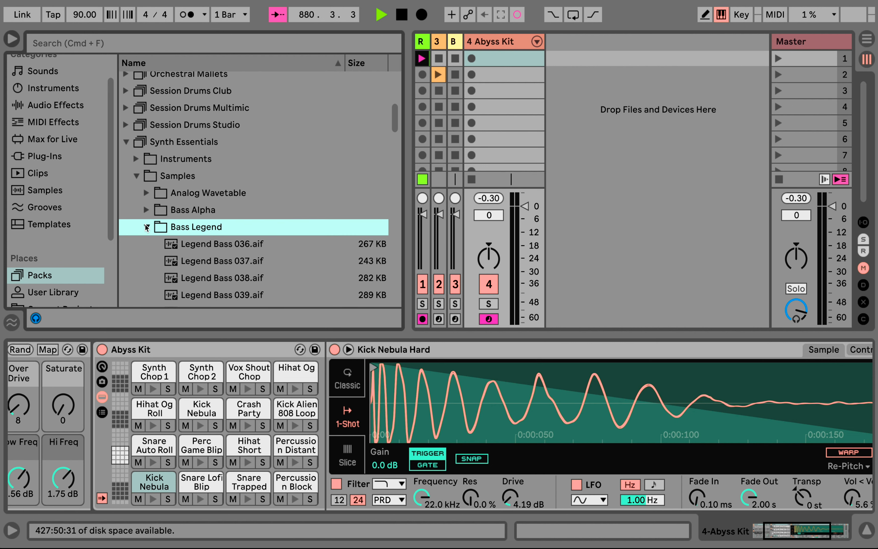
click(205, 245)
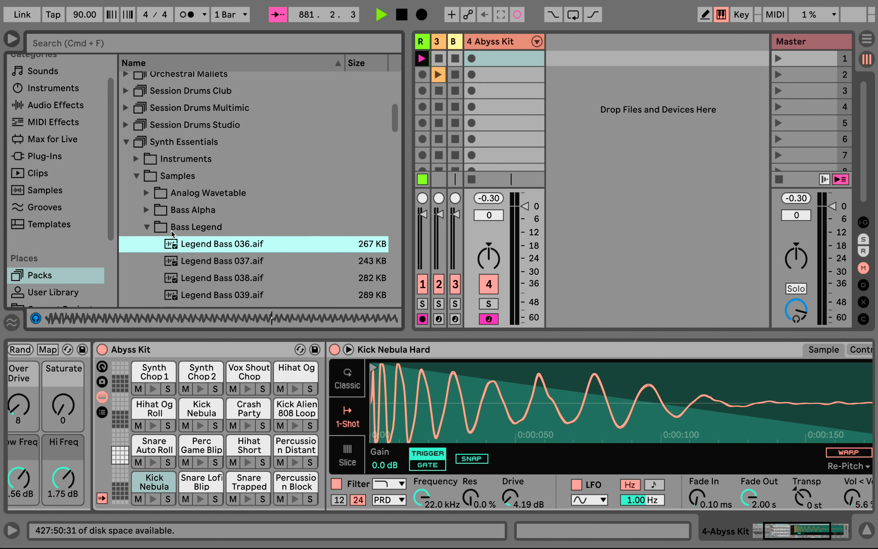
click(146, 227)
click(142, 176)
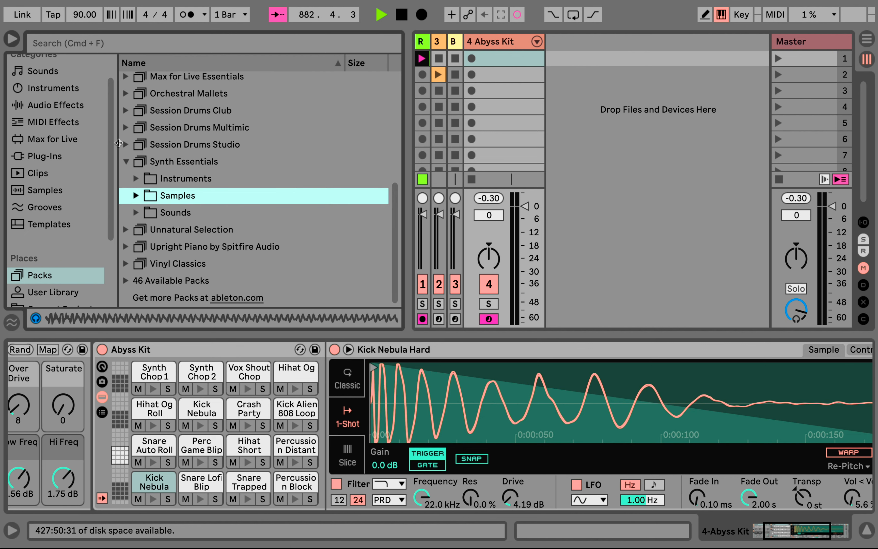
click(125, 161)
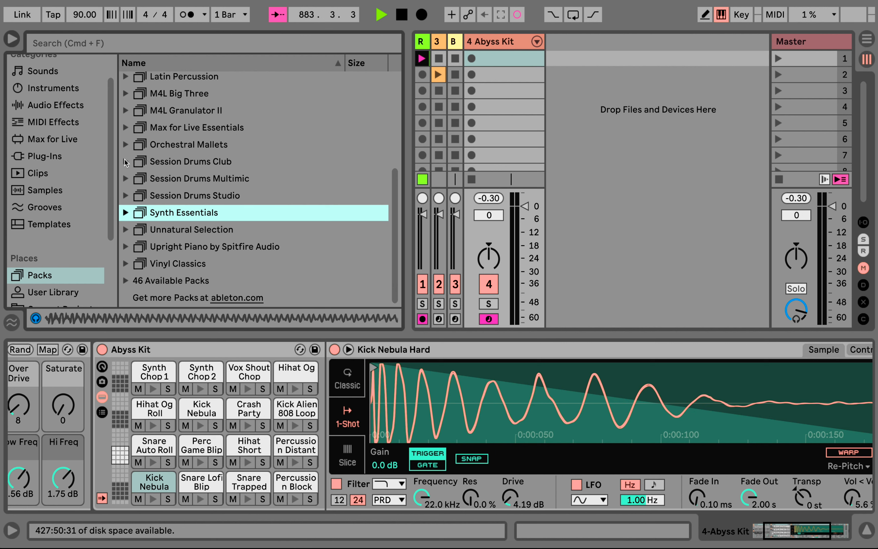
- Audition 100 - Kick The Sid - Bass.alc from Unnatural Selection's Construction Kits and collapse the pack
click(127, 229)
click(134, 236)
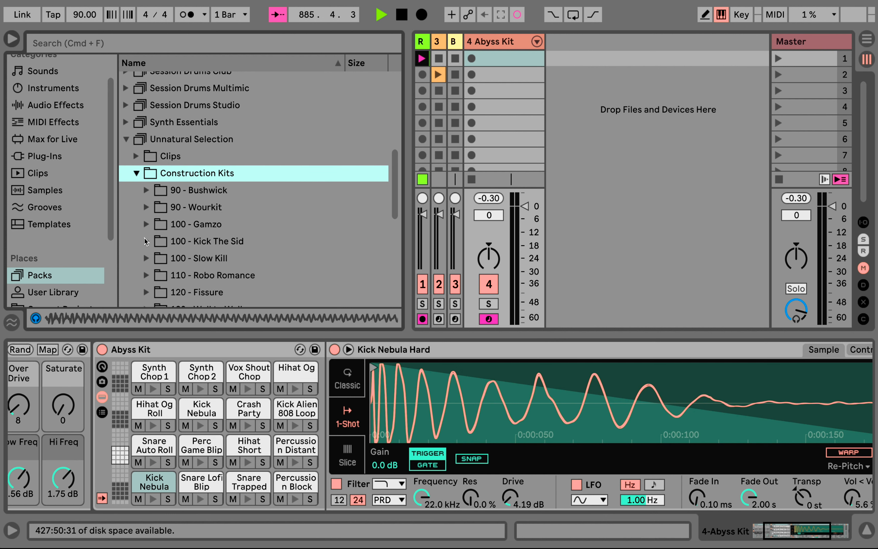
click(144, 239)
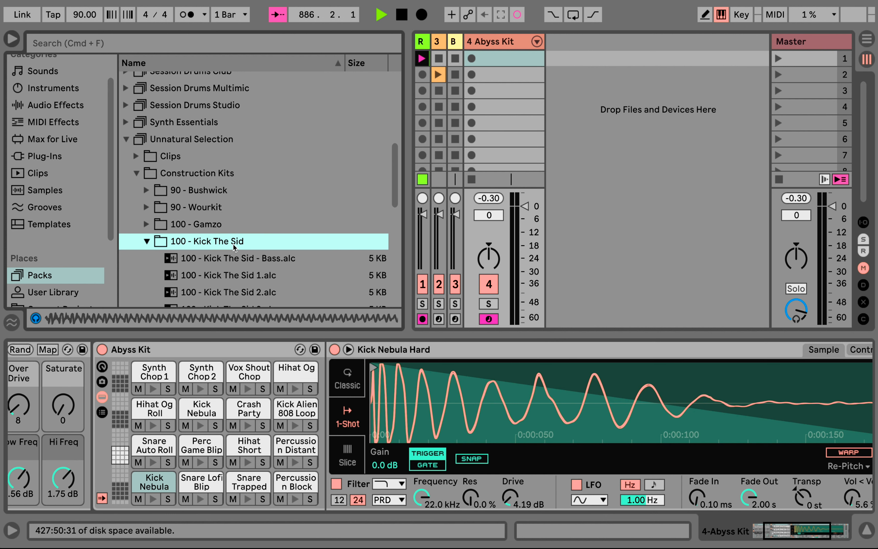
click(229, 258)
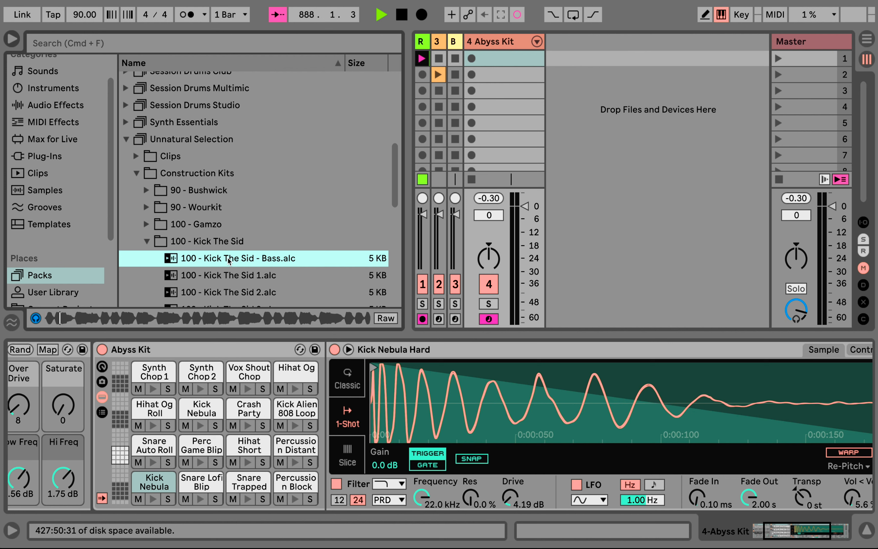
click(146, 241)
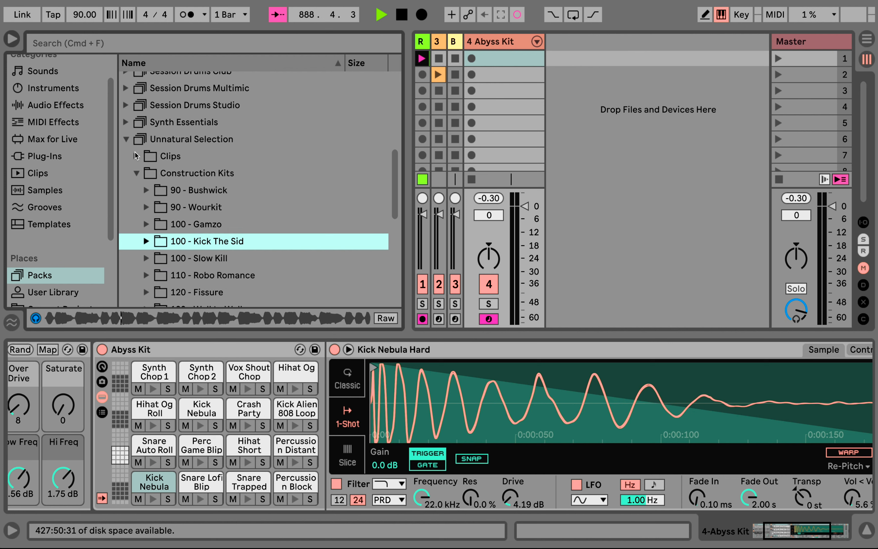
click(127, 138)
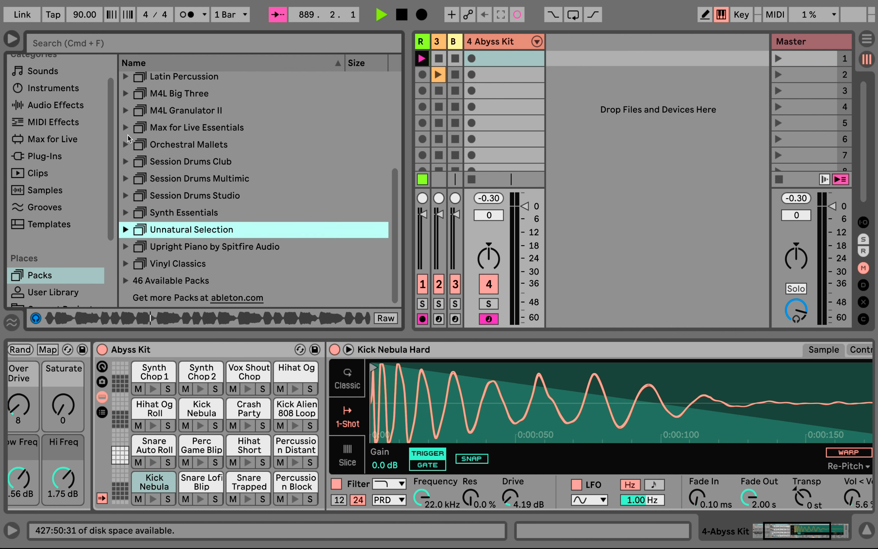
- Toggle Raw preview for the Kick The Sid bass clip and look back up through the pack list
click(391, 321)
click(384, 318)
scroll(186, 140, up, 8)
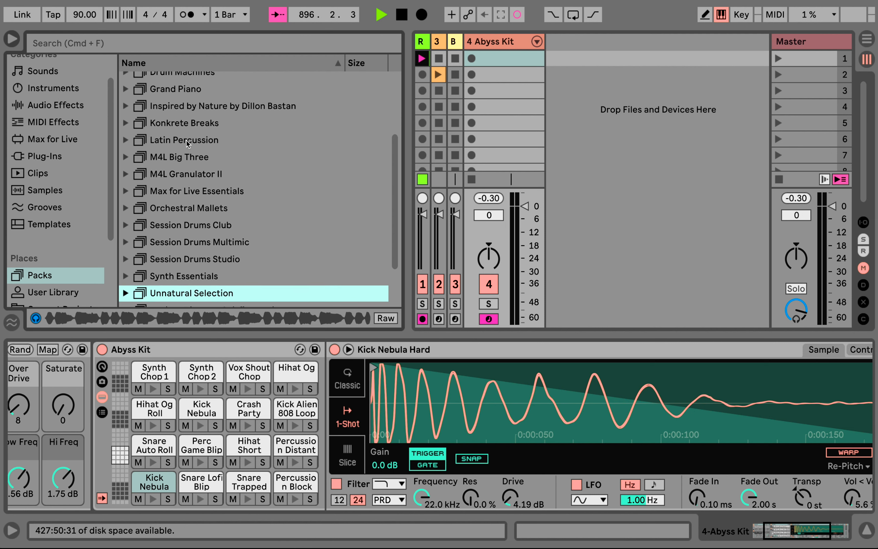
- Expand the list of available packs, examine the downloadable packs and their sizes, and collapse it again
scroll(186, 141, up, 2)
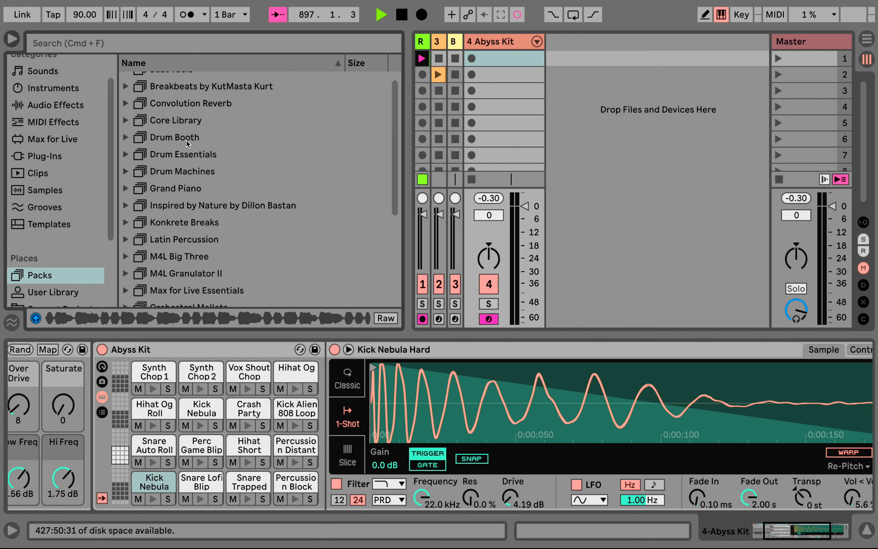
scroll(182, 115, down, 10)
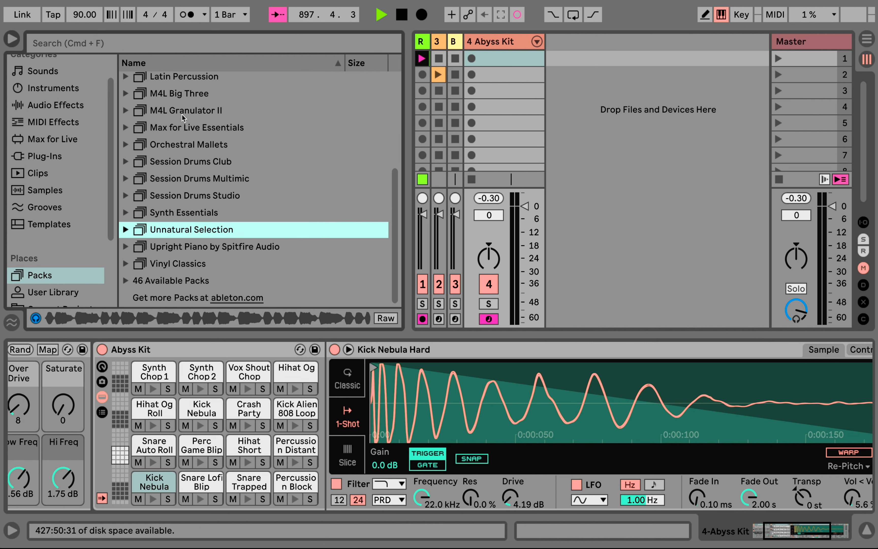
click(126, 280)
scroll(125, 281, down, 15)
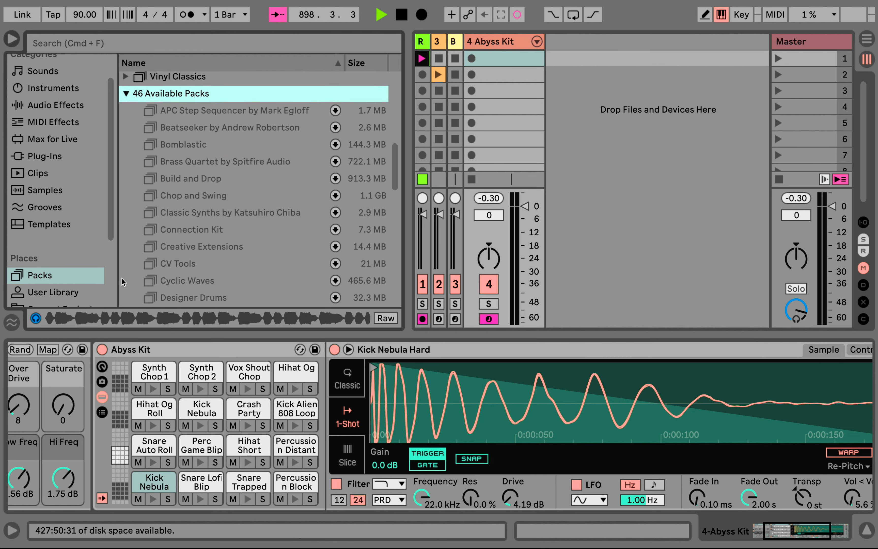
scroll(192, 198, up, 6)
scroll(191, 194, up, 3)
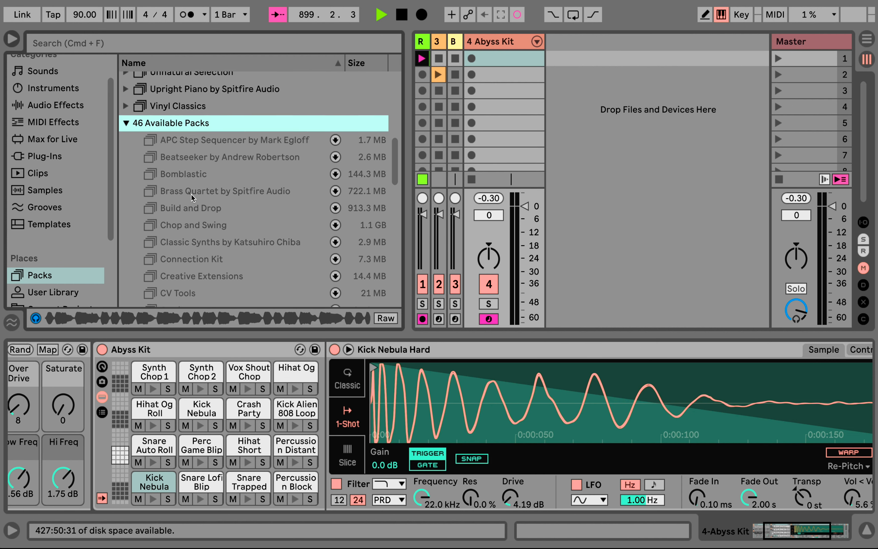
scroll(191, 195, down, 10)
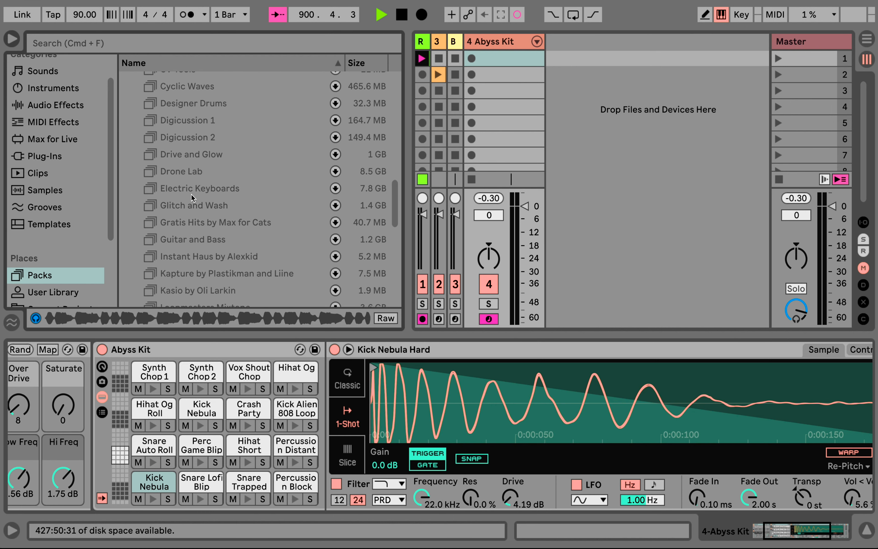
scroll(191, 195, up, 12)
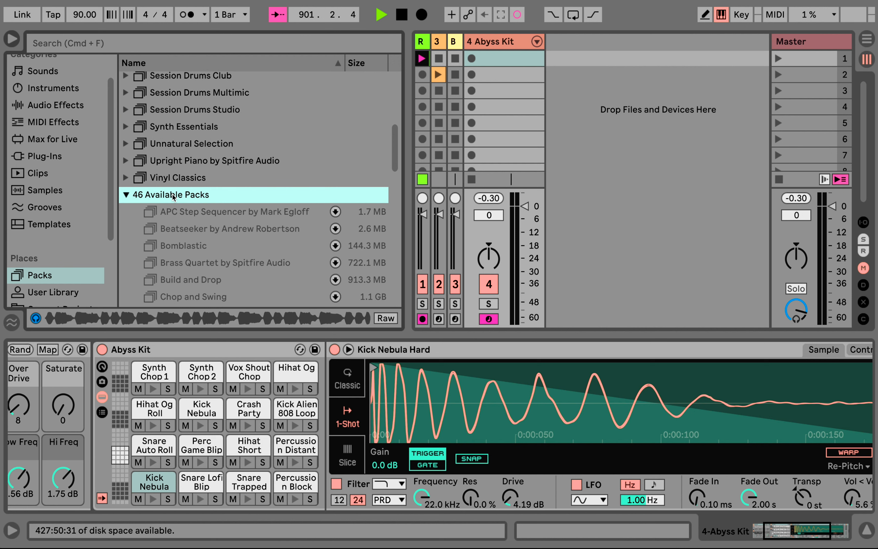
click(127, 195)
scroll(199, 208, up, 2)
scroll(199, 208, up, 5)
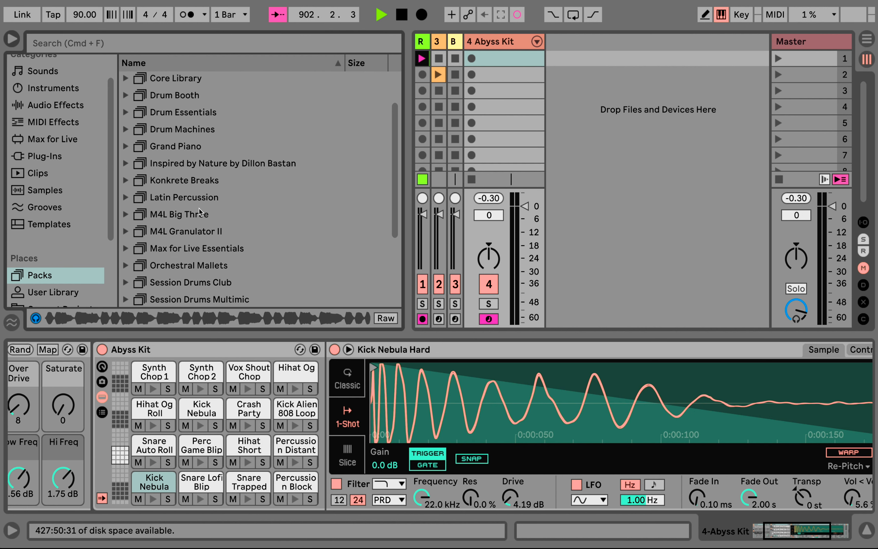
- Reopen the available packs, check the download options around Digicussion 1, and close the list
scroll(199, 208, down, 8)
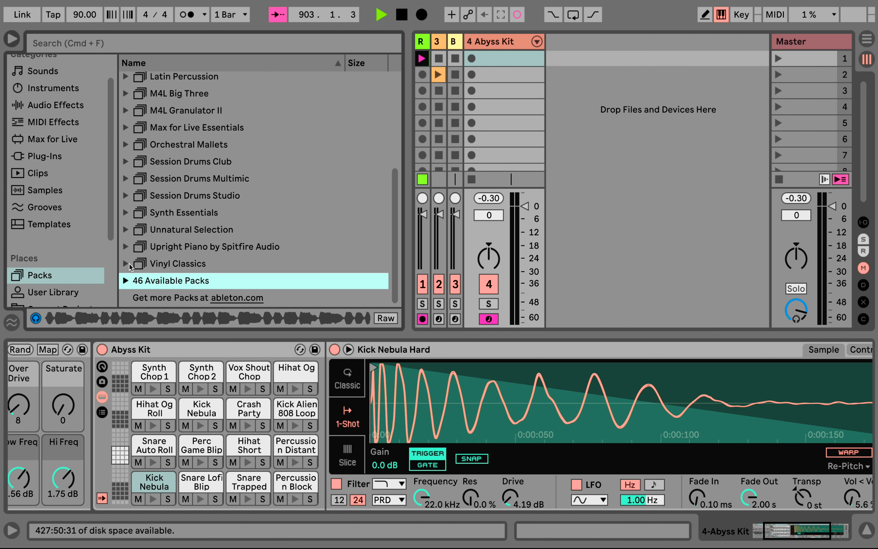
click(125, 280)
scroll(344, 190, down, 6)
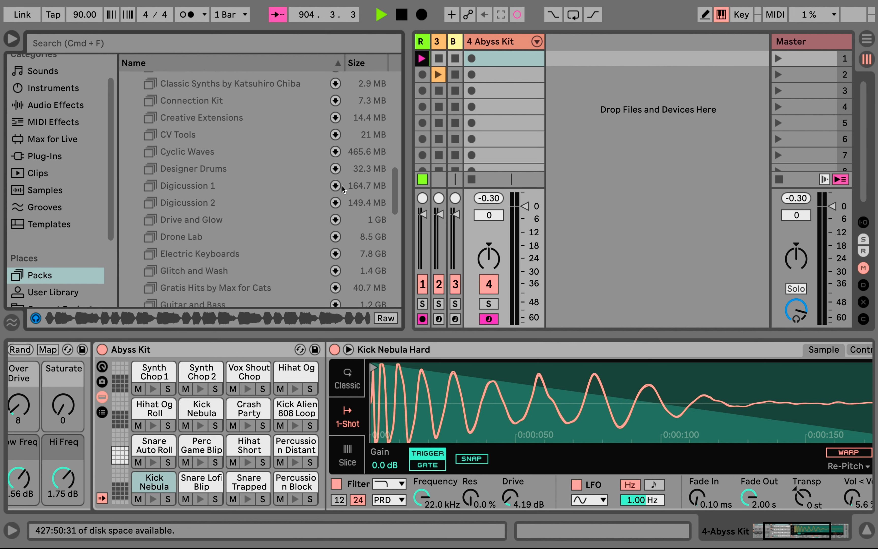
scroll(199, 186, up, 10)
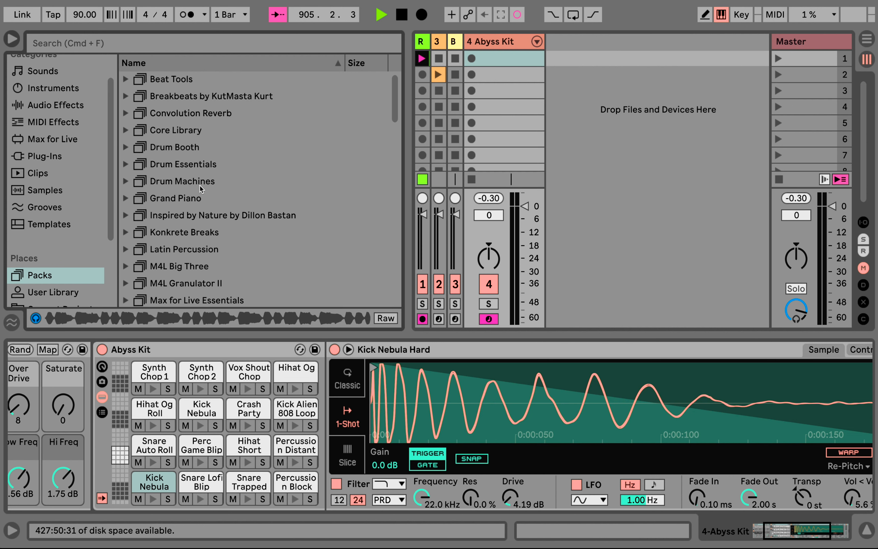
scroll(200, 185, down, 4)
click(194, 225)
scroll(191, 226, up, 5)
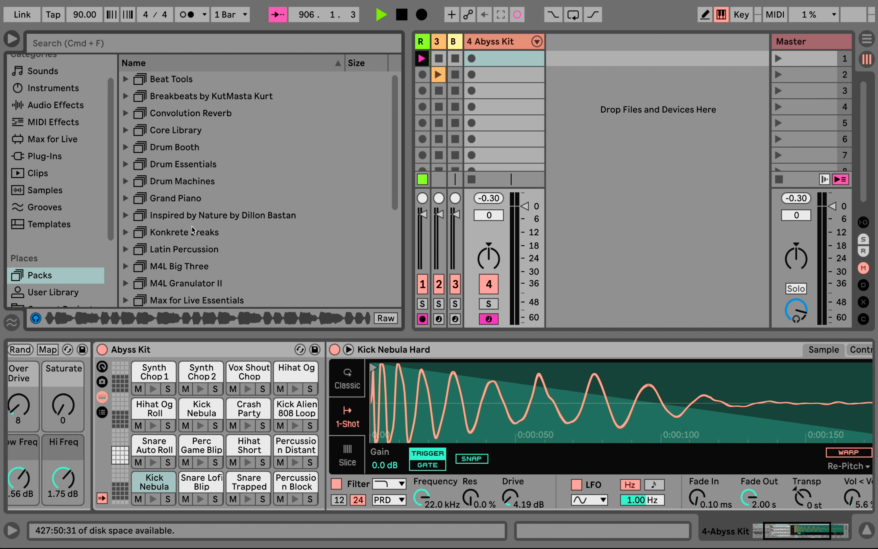
- Look through the installed packs between Beat Tools and Vinyl Classics
scroll(193, 230, down, 5)
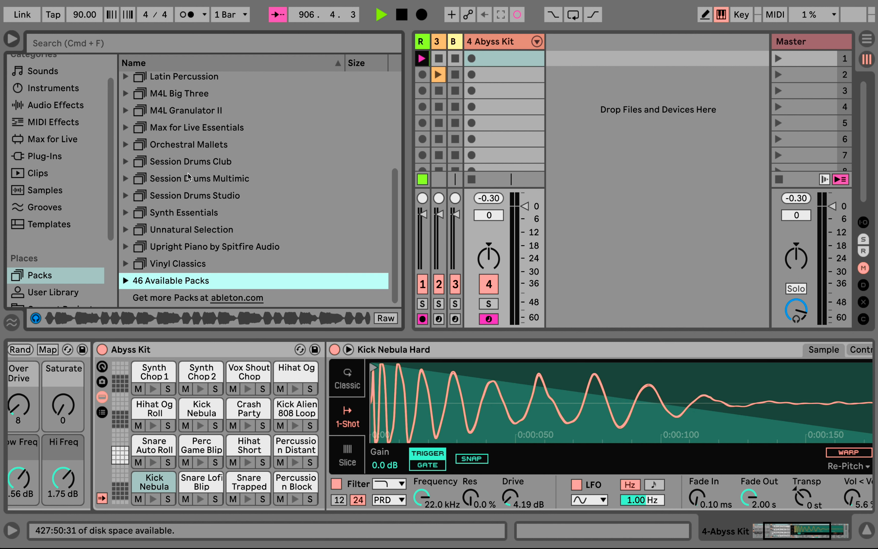
scroll(191, 163, up, 2)
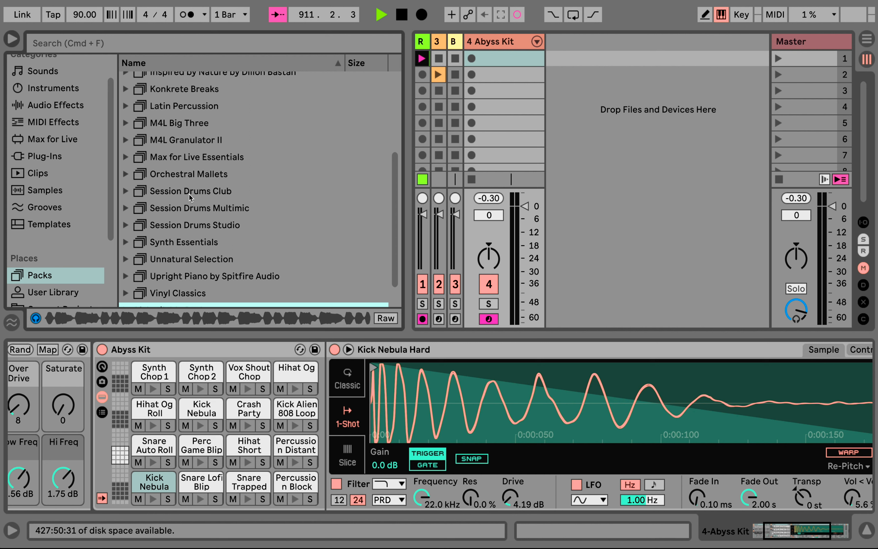
scroll(190, 194, up, 1)
scroll(190, 194, down, 1)
scroll(189, 194, up, 5)
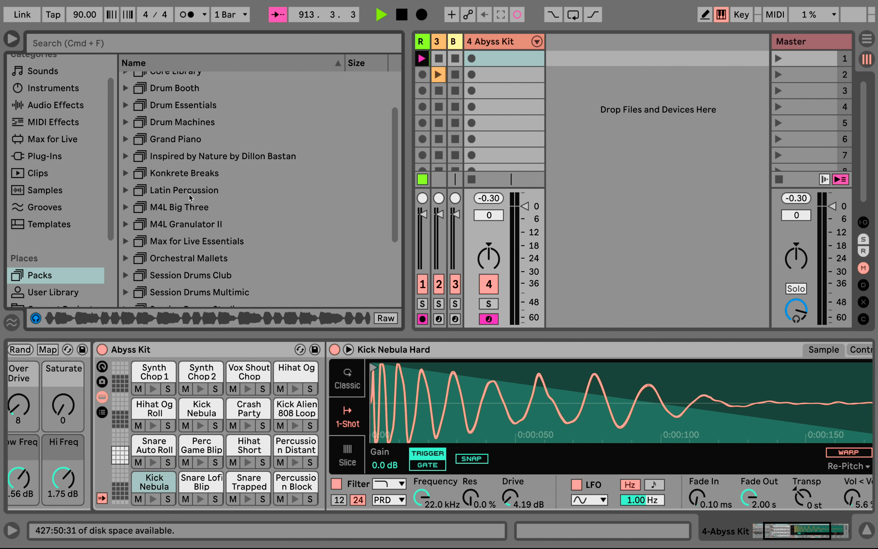
scroll(189, 194, up, 3)
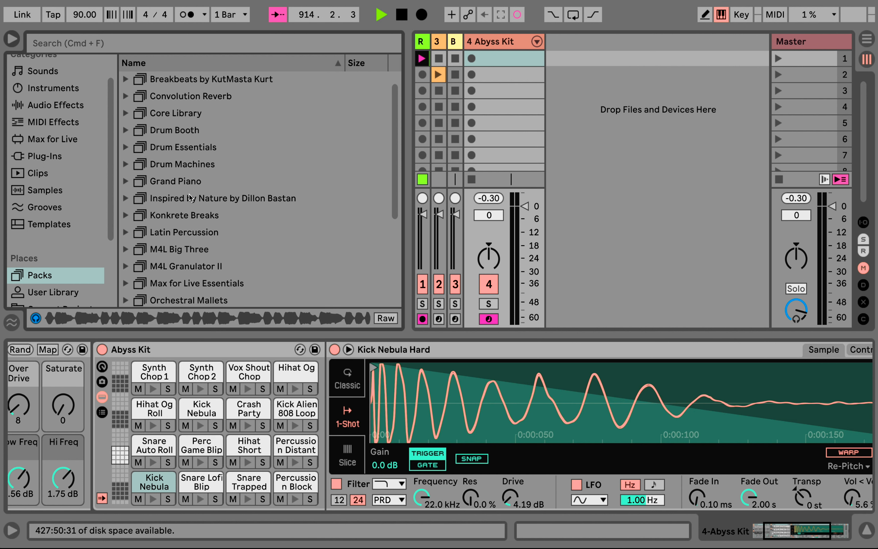
scroll(189, 194, up, 1)
scroll(189, 194, down, 10)
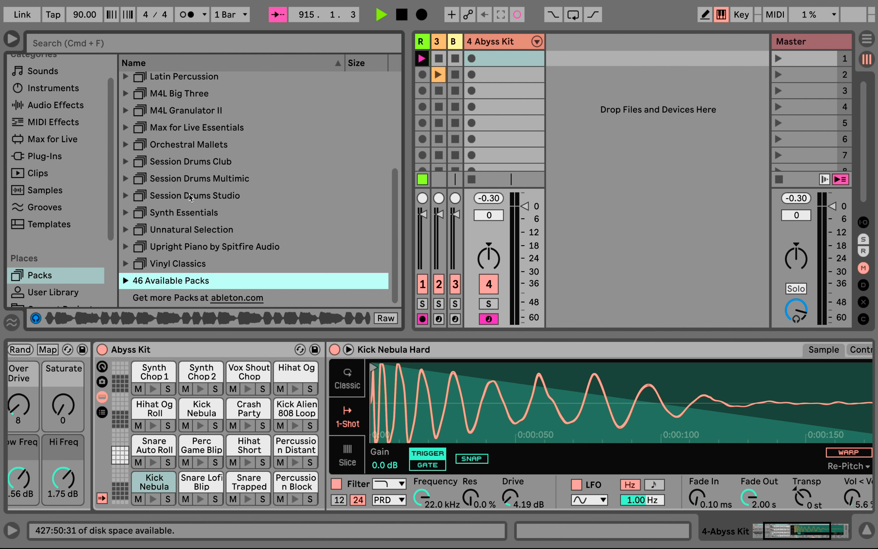
- Expand the available packs once more, check the file sizes of packs such as Electric Keyboards, and collapse the list
click(125, 280)
scroll(205, 251, down, 8)
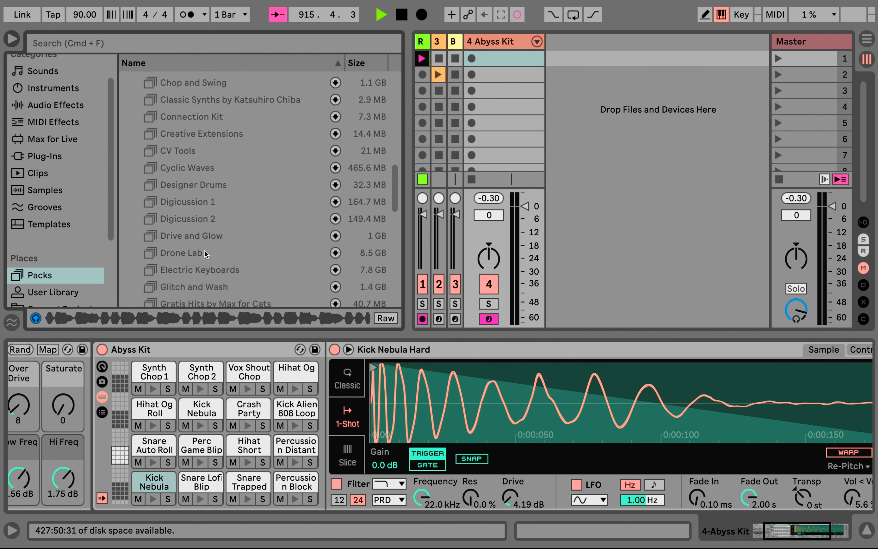
scroll(206, 251, down, 1)
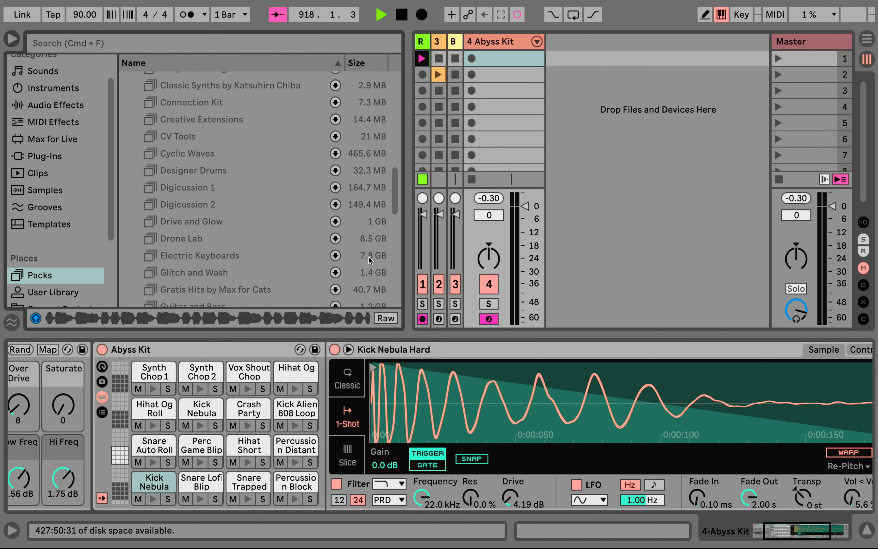
scroll(237, 180, up, 10)
click(237, 177)
key(Left)
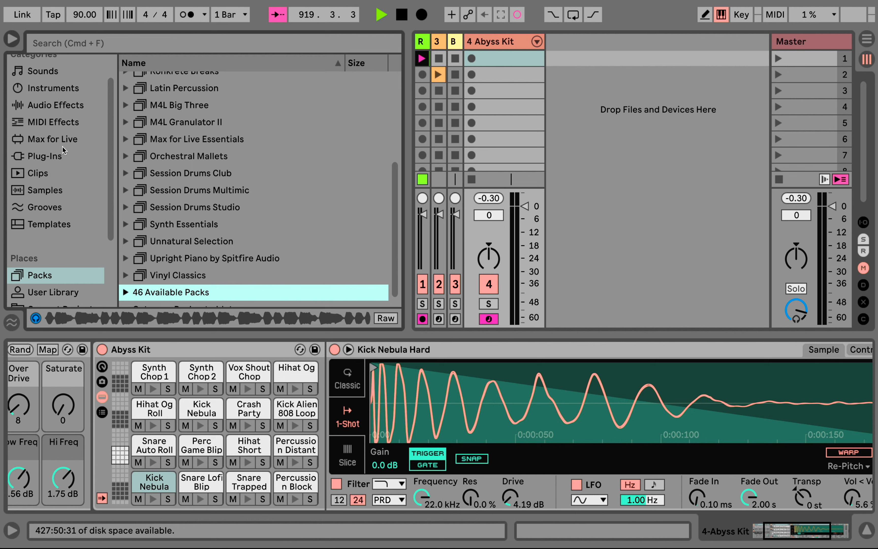
- Show the installed plug-ins, fold the Abyss Kit rack, and add Guitar Rig 6 after it on track 4
click(57, 152)
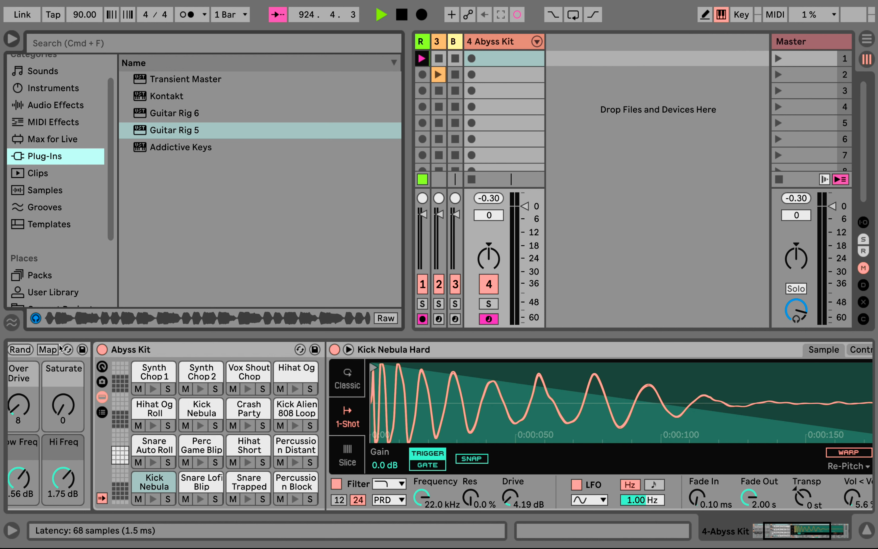
scroll(132, 392, left, 5)
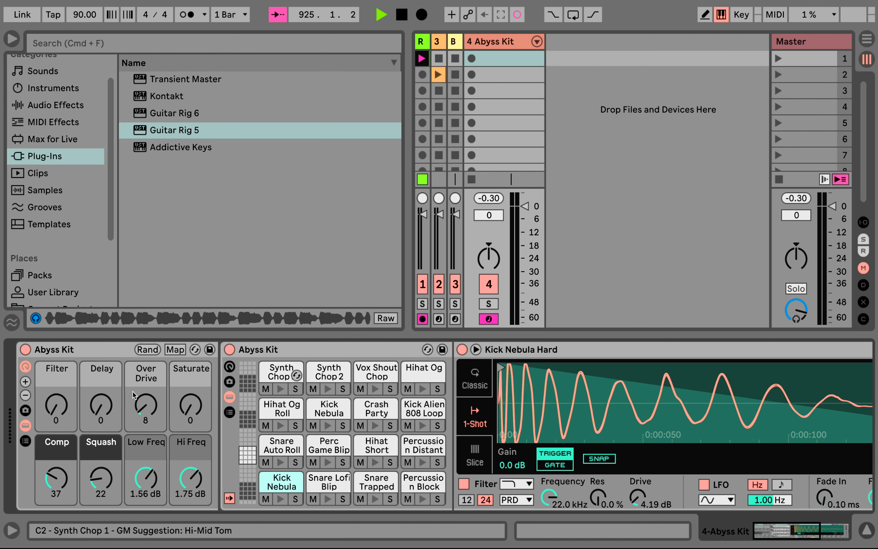
double_click(96, 351)
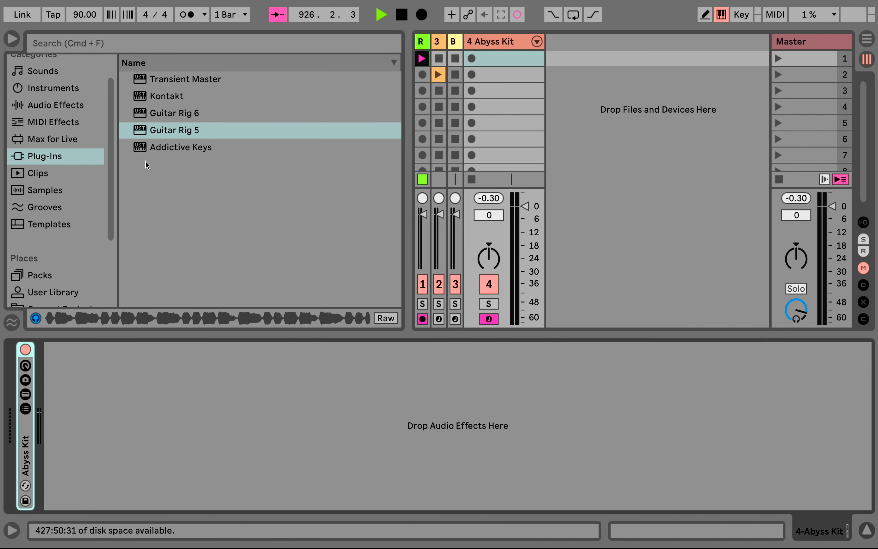
drag(156, 116, 134, 460)
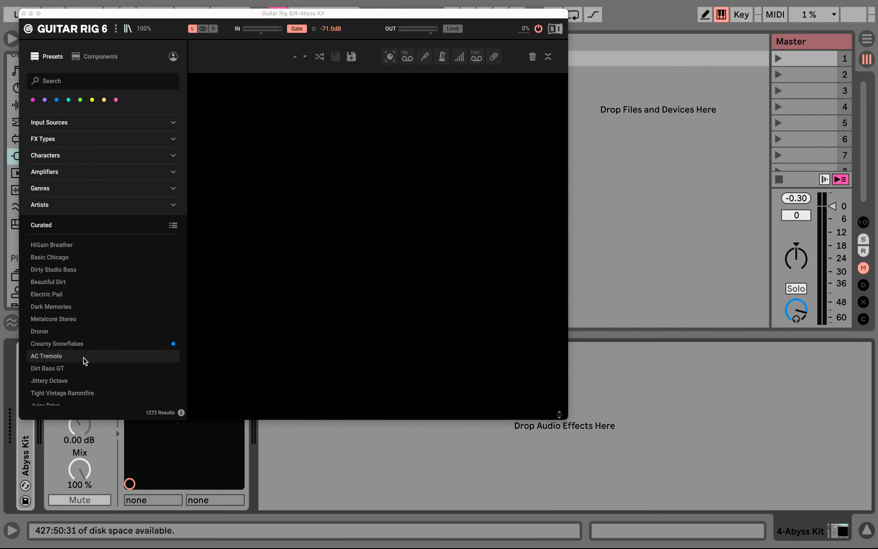
- Load the Beautiful Dirt preset in Guitar Rig 6, look over its Chicago, Replika GR and VC 76 modules, and close the plug-in window
click(55, 280)
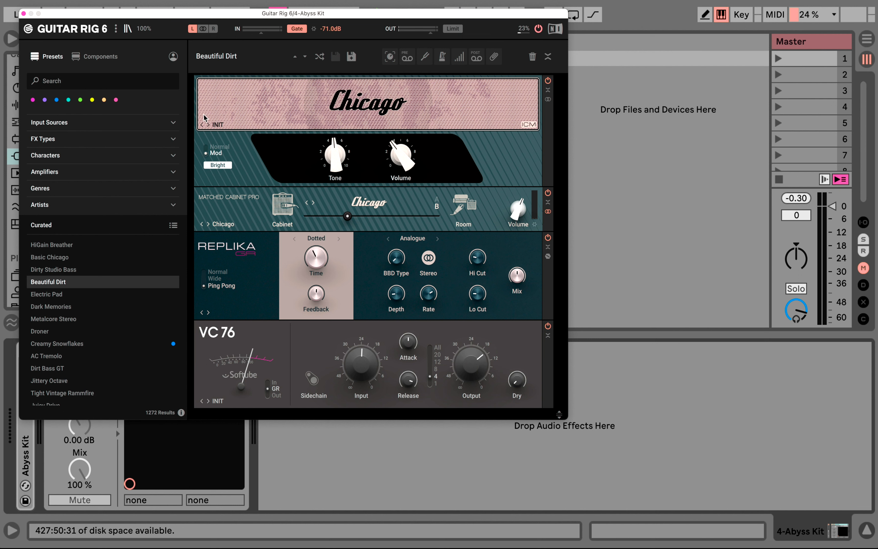
click(219, 114)
click(232, 265)
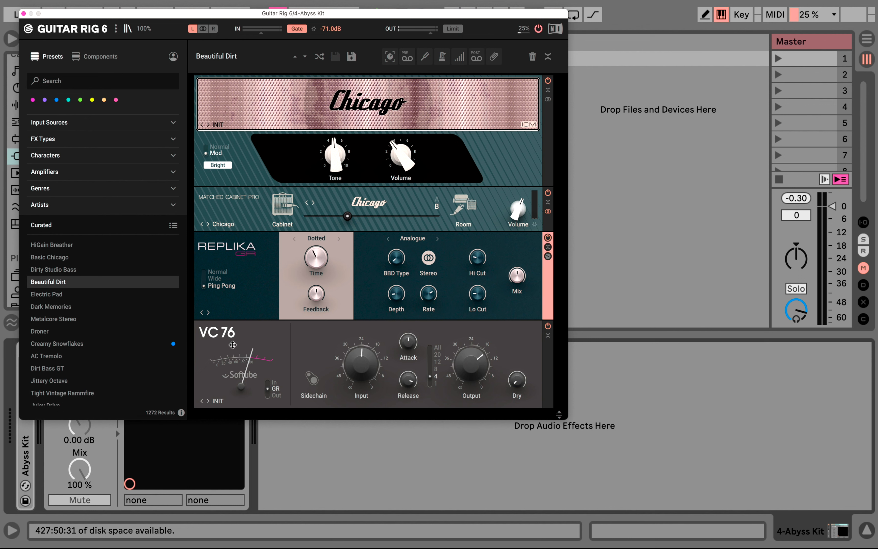
click(234, 347)
click(262, 279)
click(23, 14)
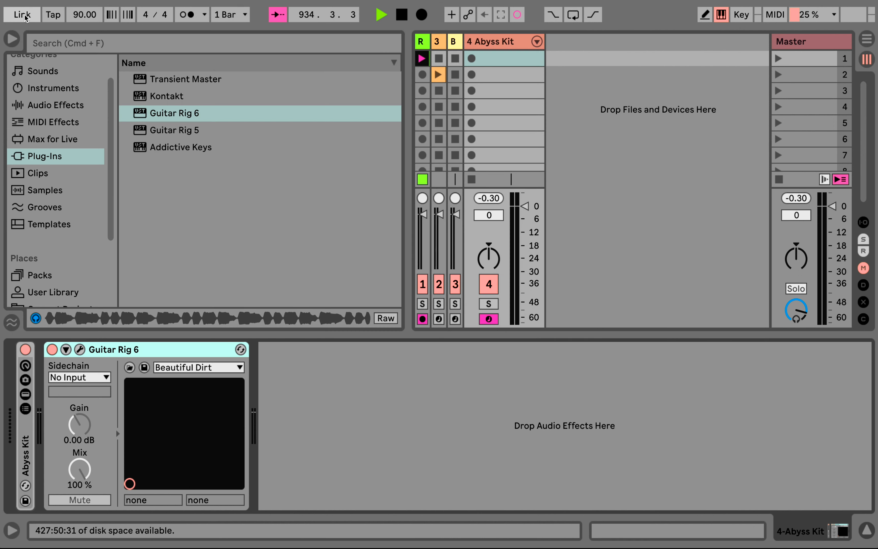
- Return to the Packs list and look back over the installed packs up to Beat Tools
click(41, 273)
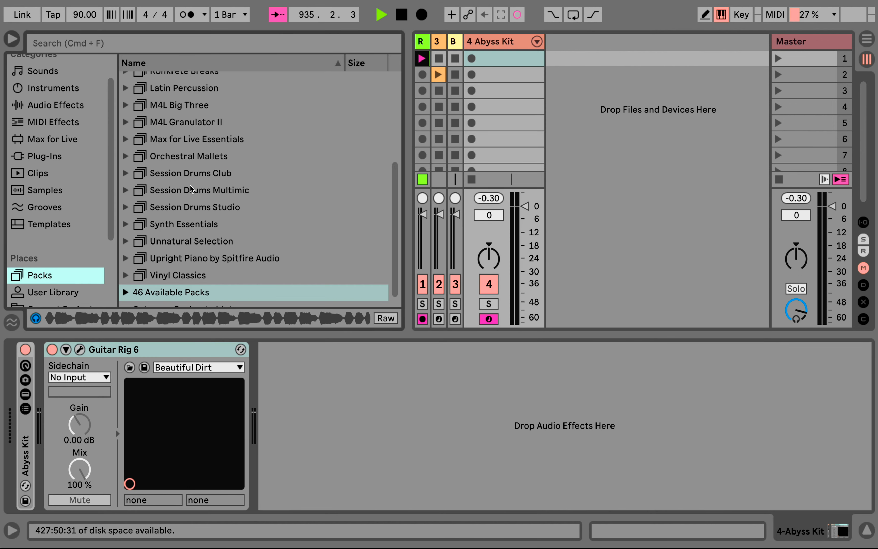
scroll(192, 189, up, 1)
scroll(209, 188, down, 2)
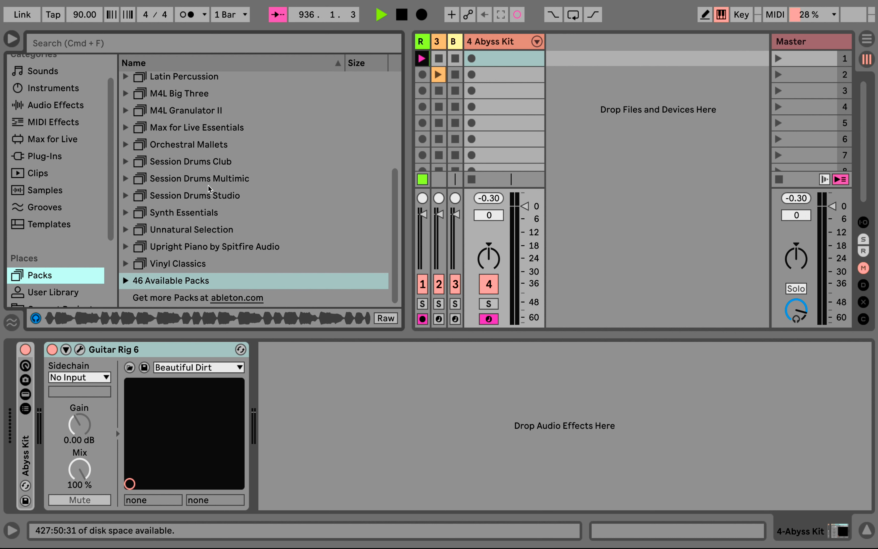
scroll(210, 188, up, 5)
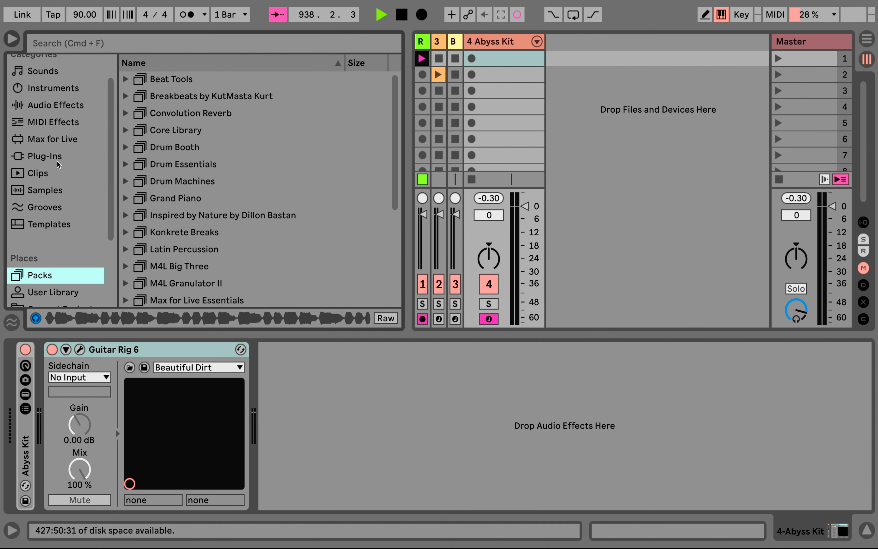
- Display the built-in instruments, select Wavetable, and look through the list up to Analog
click(57, 92)
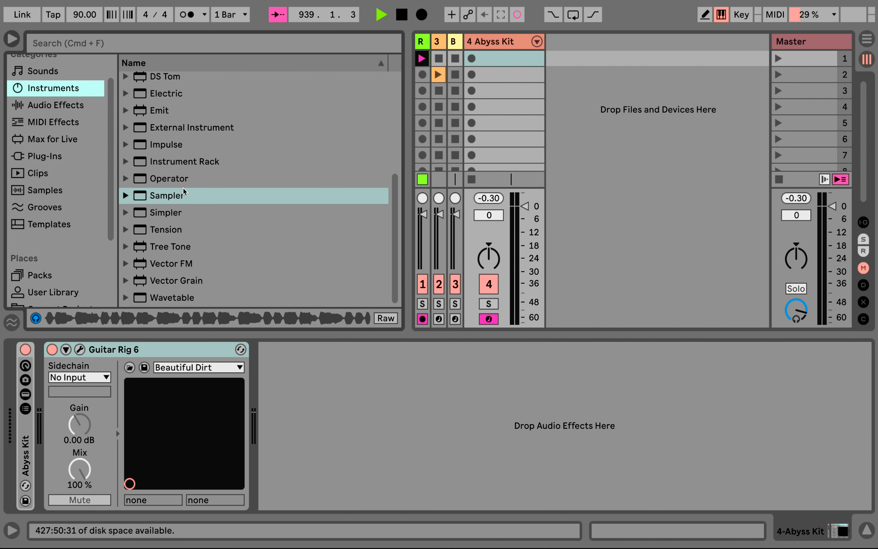
click(166, 298)
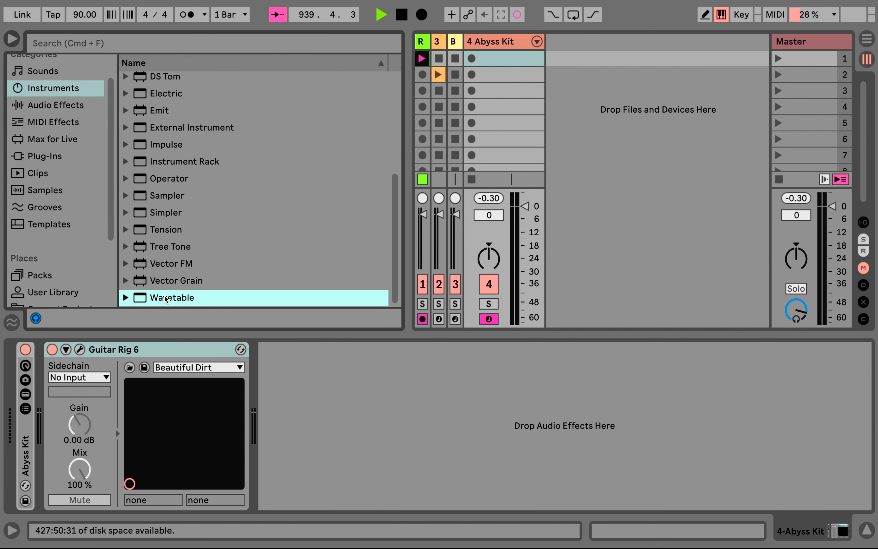
scroll(166, 300, up, 1)
scroll(165, 299, up, 1)
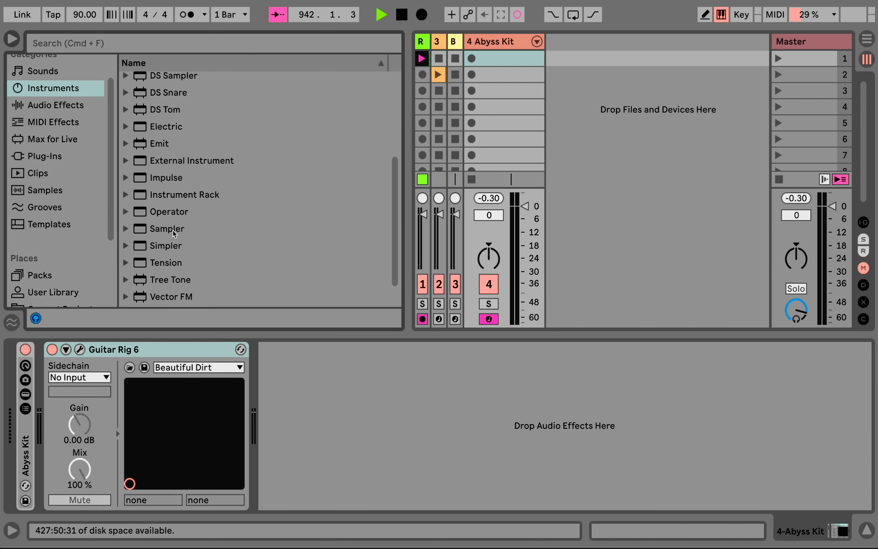
scroll(174, 234, down, 2)
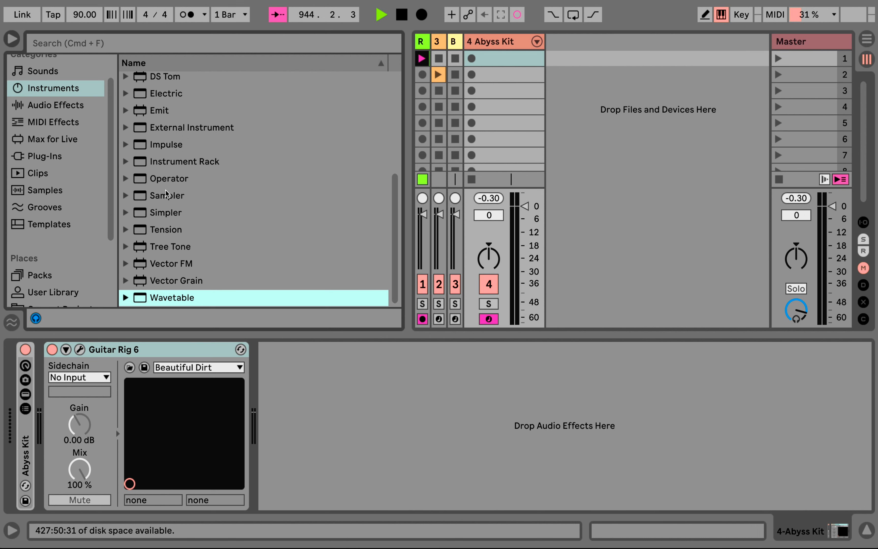
scroll(166, 193, up, 2)
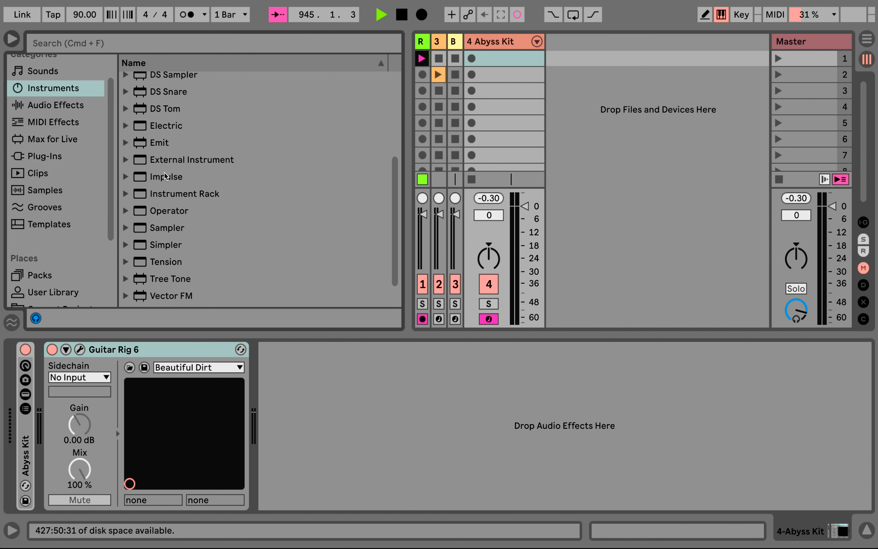
scroll(165, 176, up, 9)
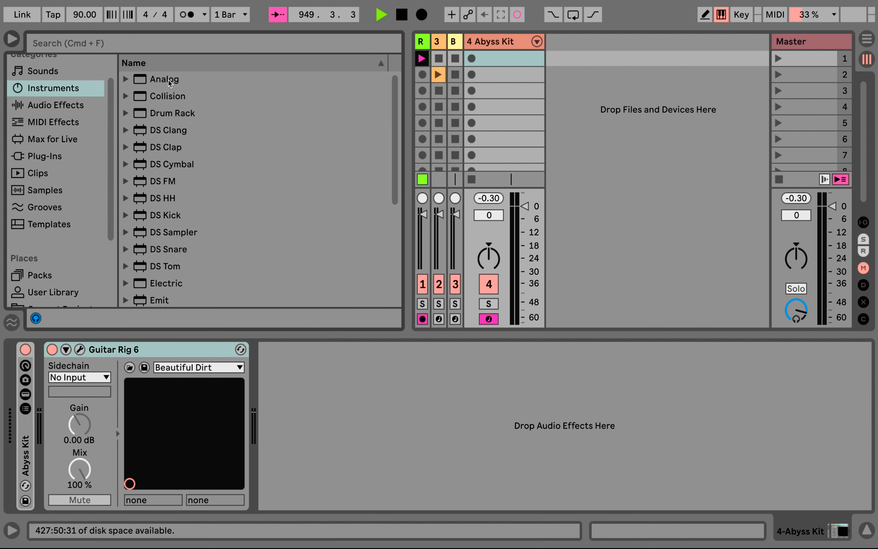
- Replace the Abyss Kit on track 4 with the Analog instrument and display its Osc1 settings
drag(169, 83, 490, 77)
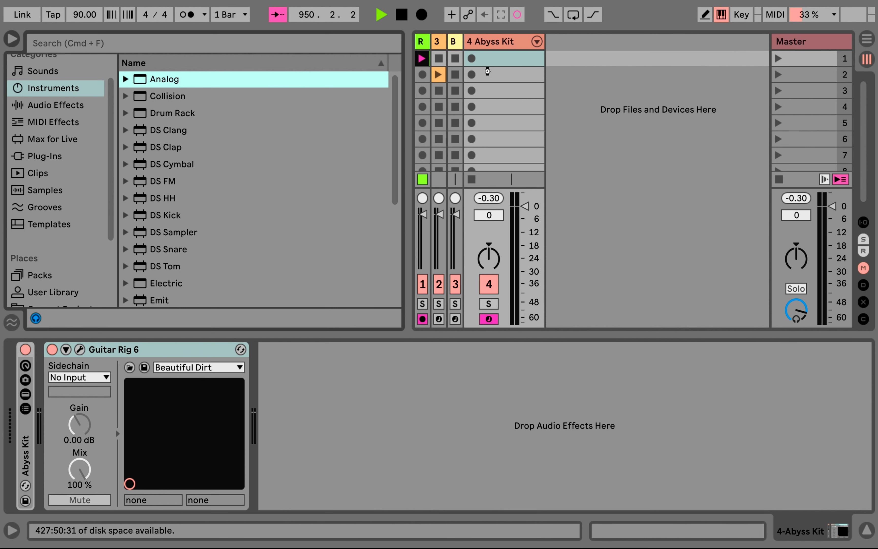
drag(487, 71, 489, 74)
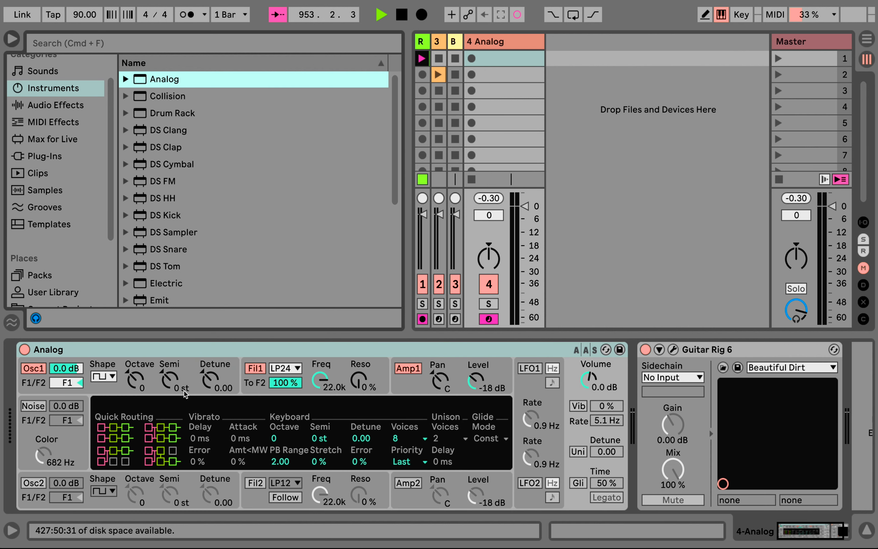
click(158, 365)
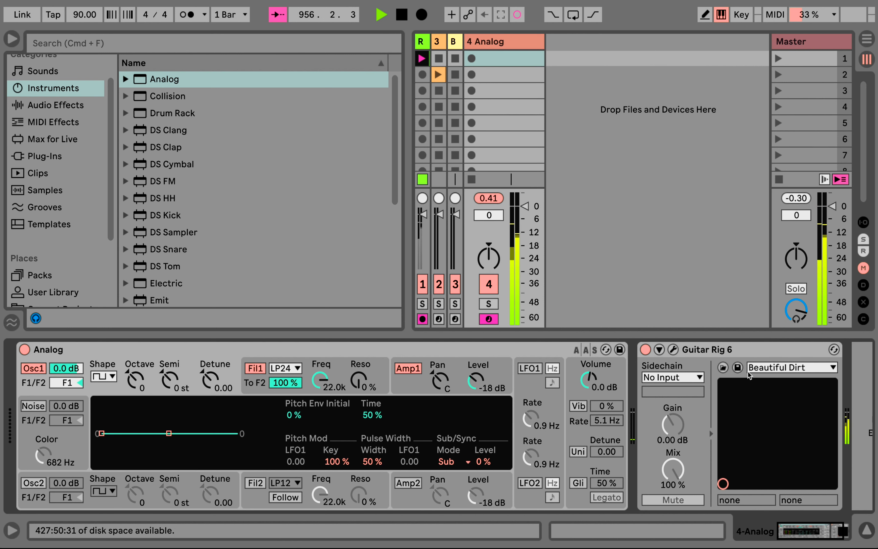
- Add the Limiter audio effect after Guitar Rig 6 at the end of track 4's device chain
scroll(748, 370, right, 3)
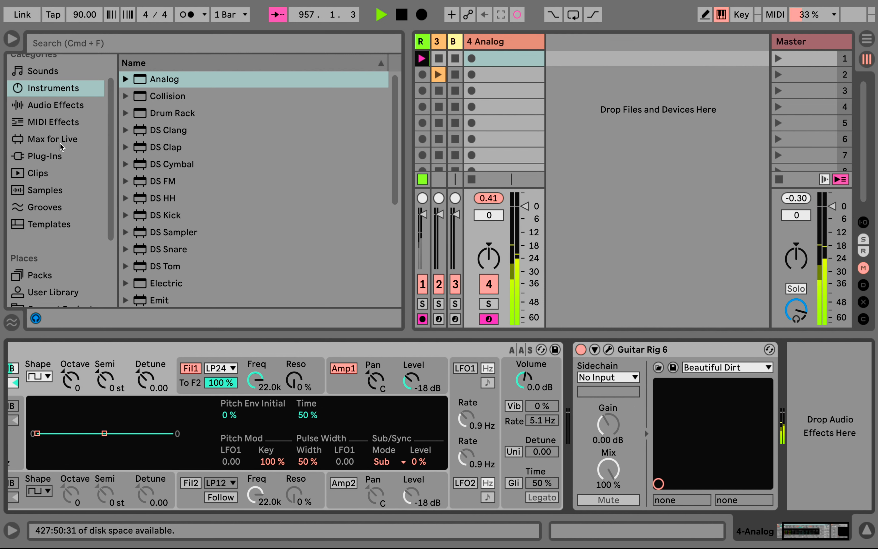
click(44, 106)
scroll(150, 229, up, 5)
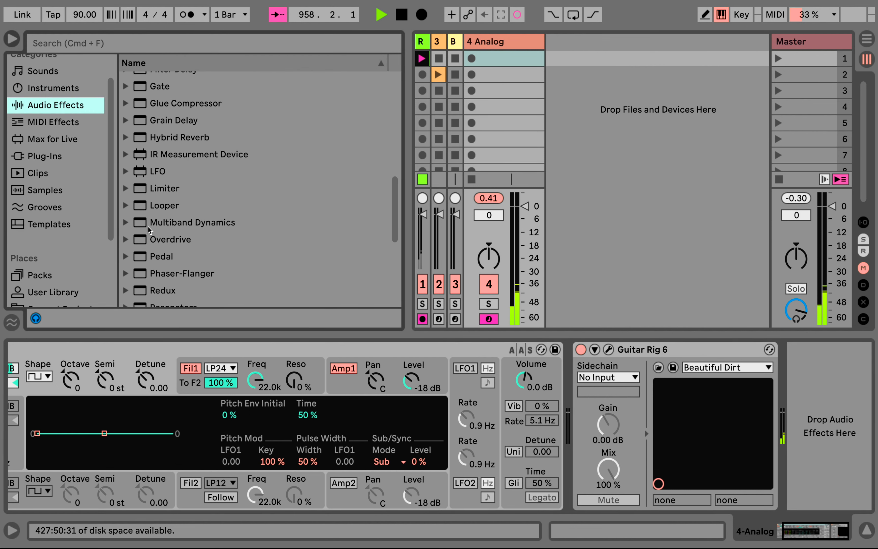
double_click(173, 187)
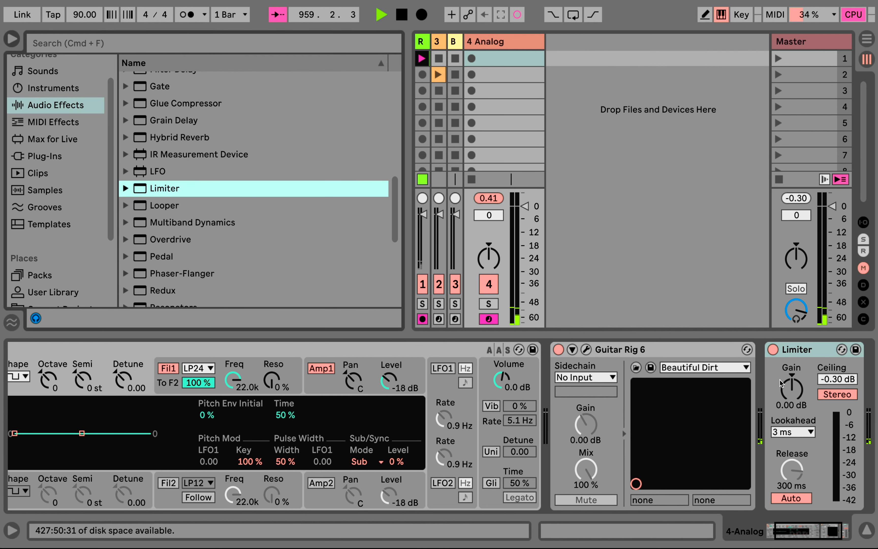
- Set Analog's volume to -20 dB and its Fil1 frequency to 3.5k, briefly switching LFO1 on and off
drag(501, 380, 502, 421)
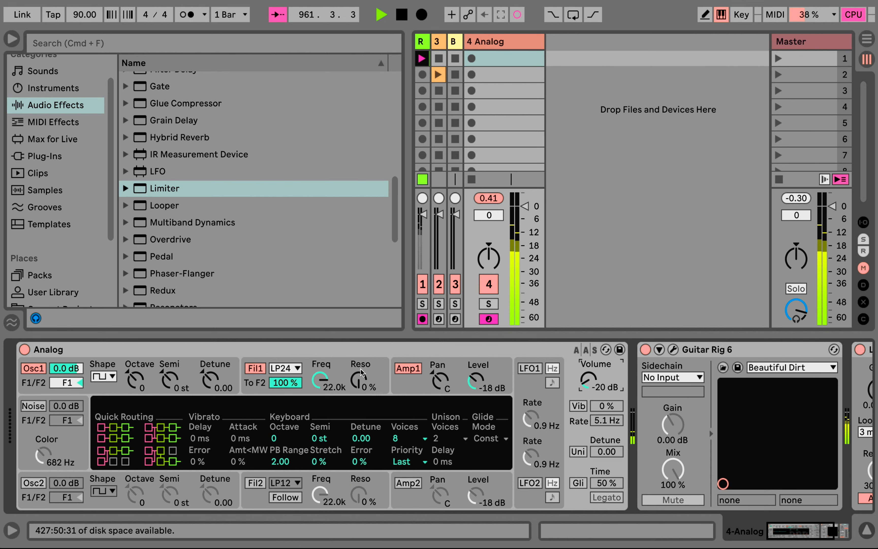
drag(319, 381, 319, 398)
click(531, 369)
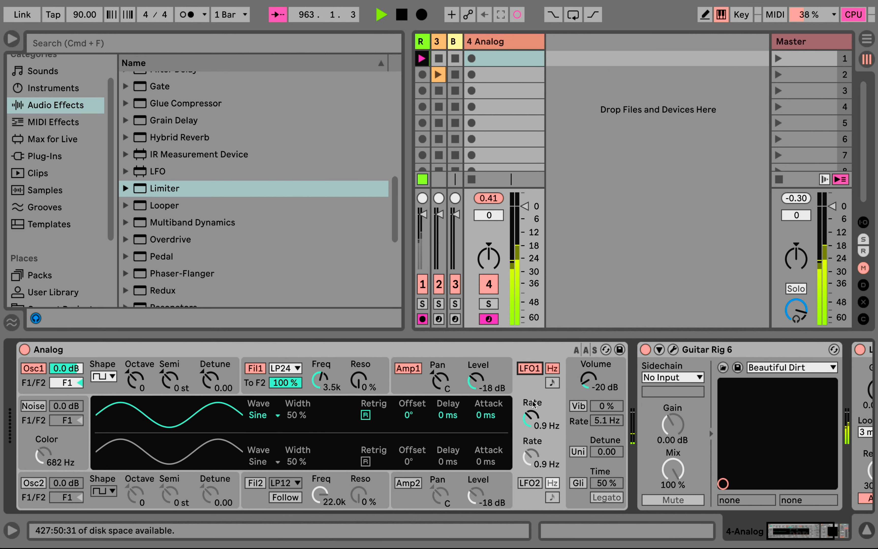
click(529, 369)
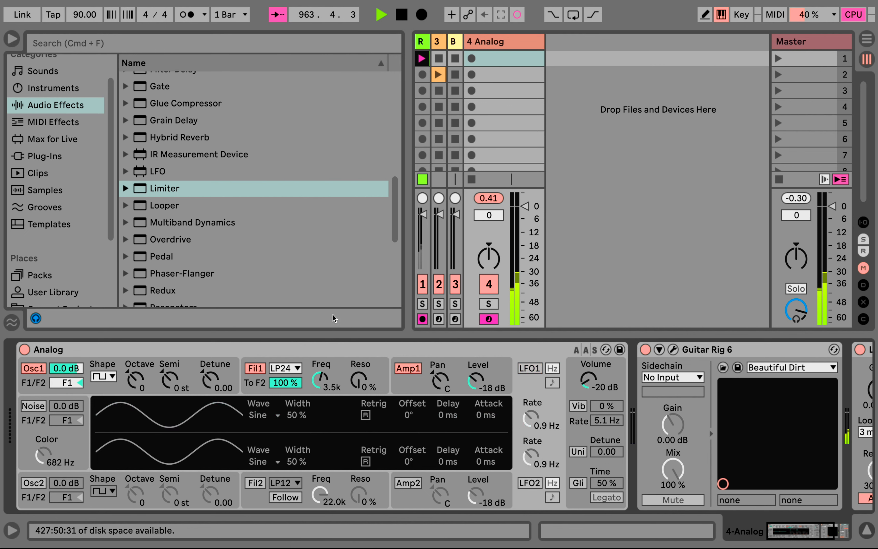
- Insert the LFO device after Analog and try different Osc1 pulse widths, ending at 55%
drag(157, 171, 621, 366)
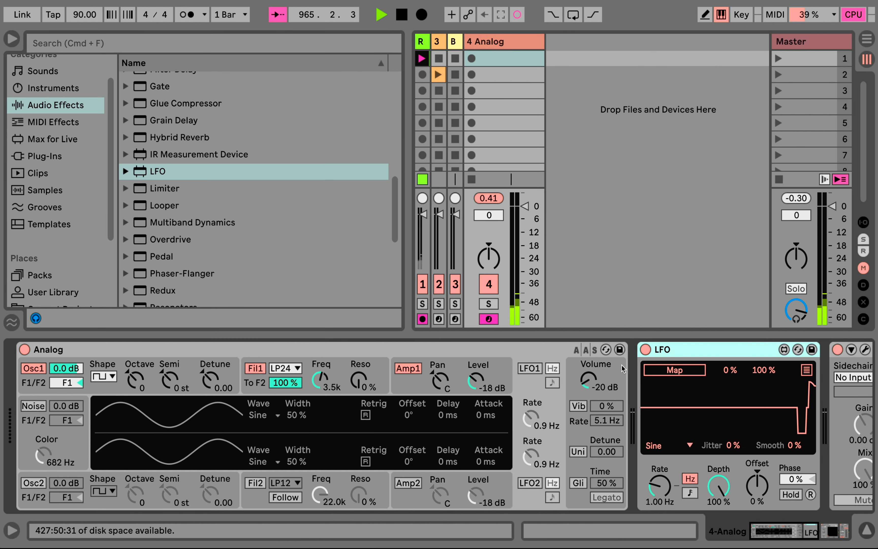
click(96, 371)
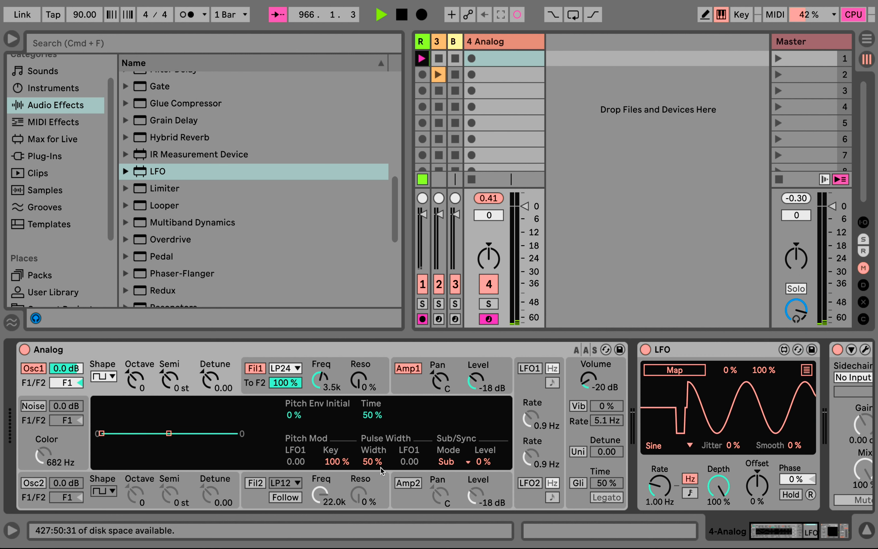
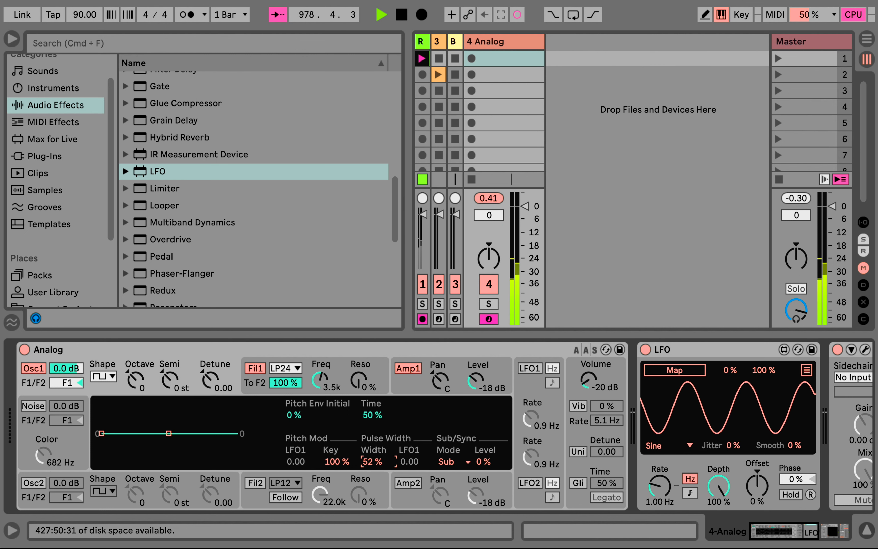
drag(372, 461, 374, 467)
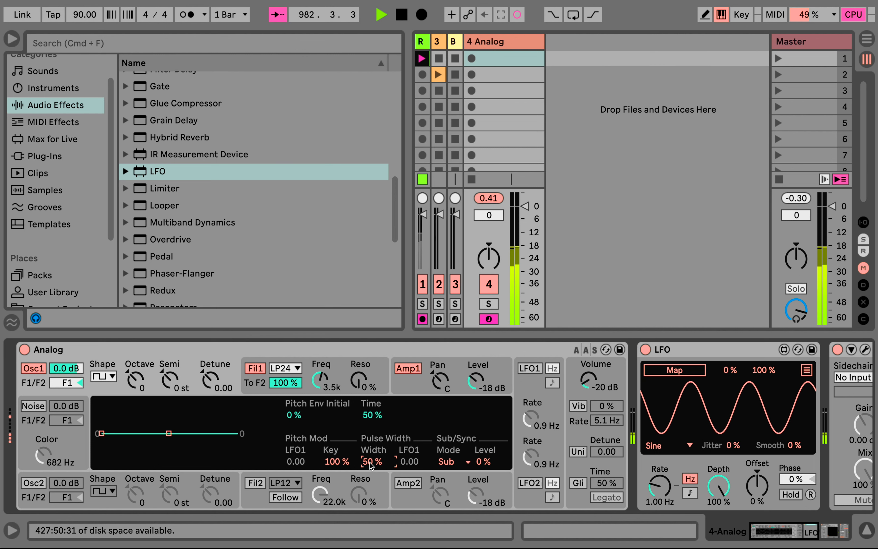
drag(370, 463, 370, 455)
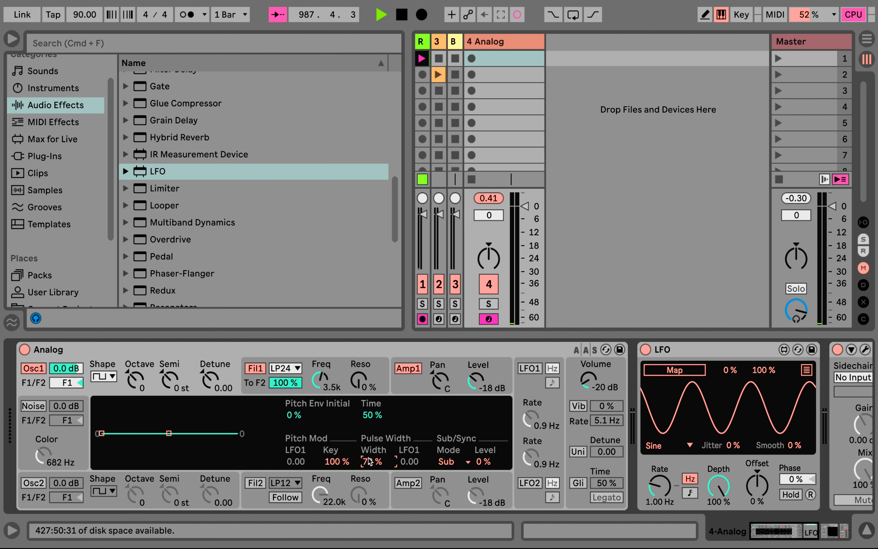
mouse_move(370, 465)
mouse_down()
mouse_move(370, 492)
mouse_move(370, 466)
mouse_up()
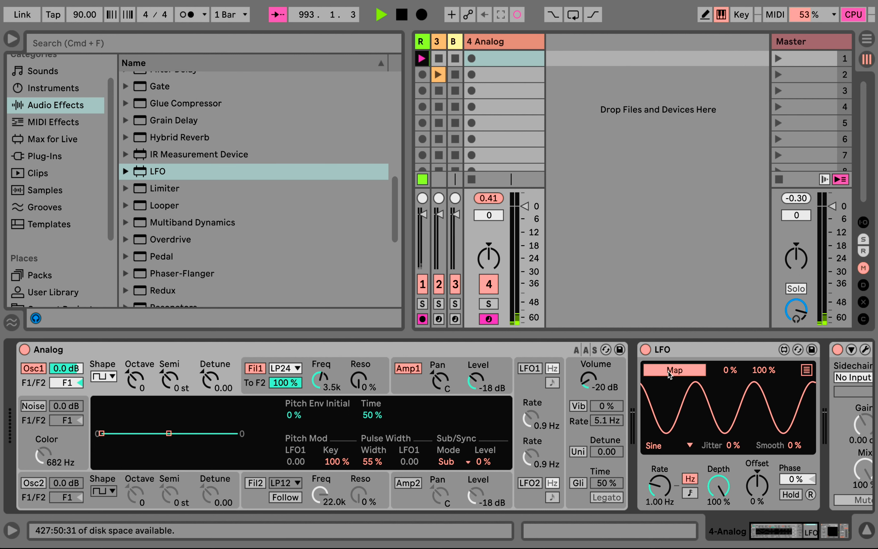
- Map the LFO device to Analog's Osc1 pulse width and set its depth to 59.8%
click(370, 462)
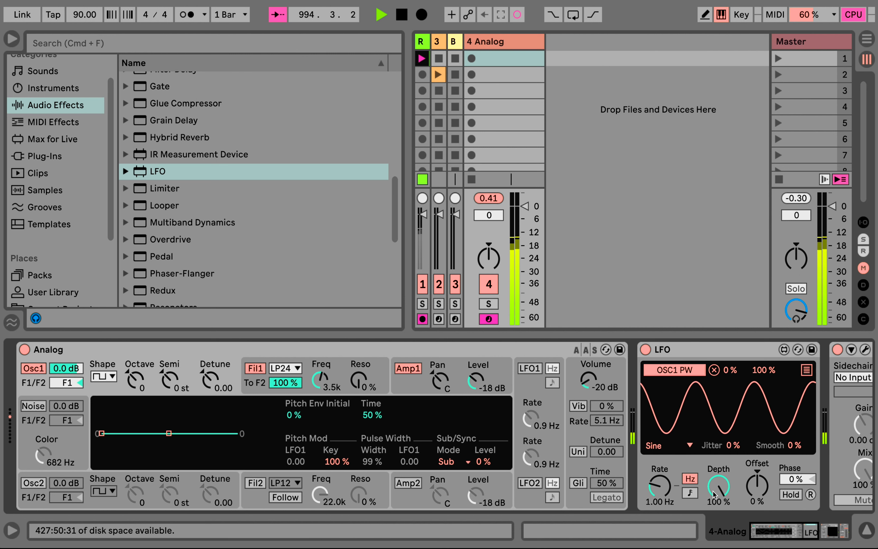
drag(722, 491, 722, 505)
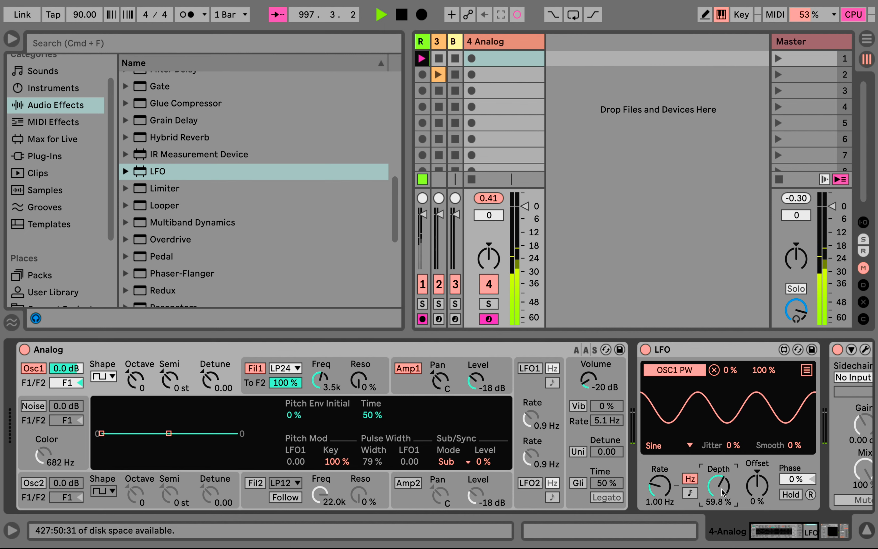
- Delete Guitar Rig 6 from track 4 and set Analog's volume to -7.9 dB
scroll(721, 490, right, 10)
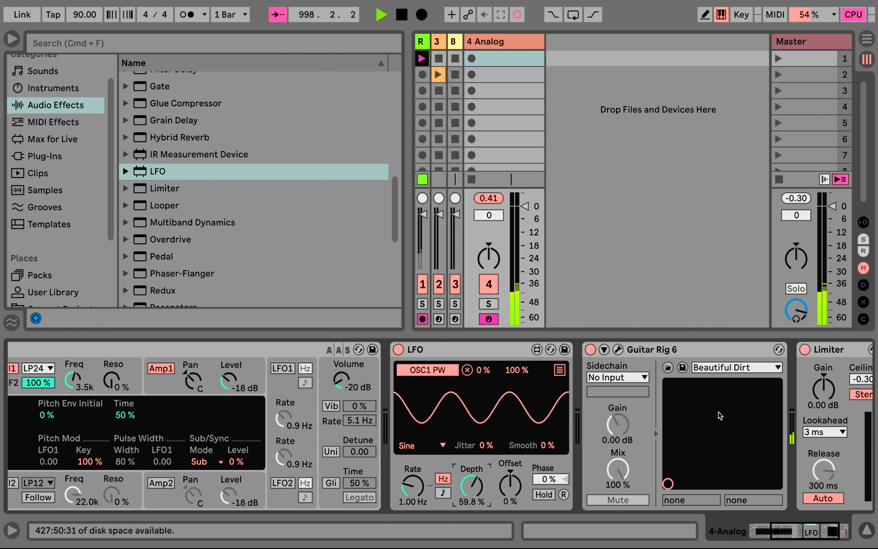
click(701, 351)
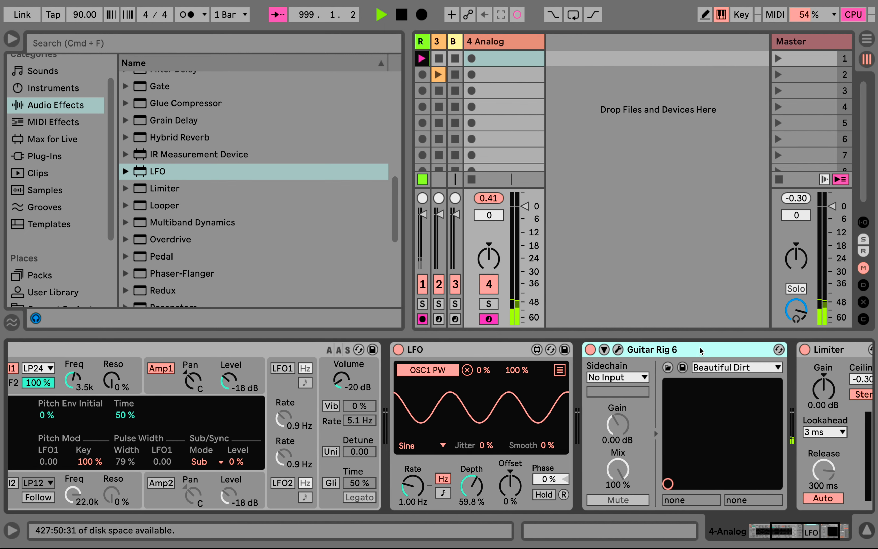
key(Delete)
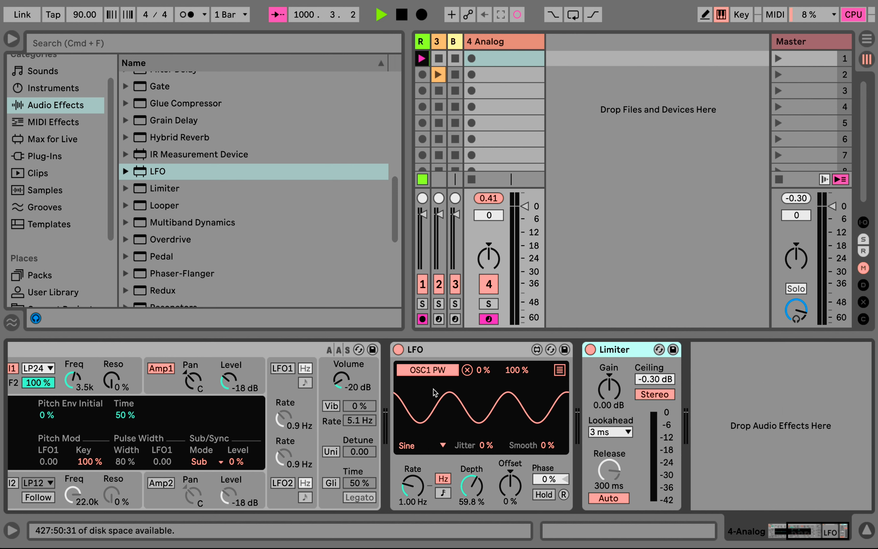
scroll(434, 389, left, 10)
scroll(434, 389, left, 1)
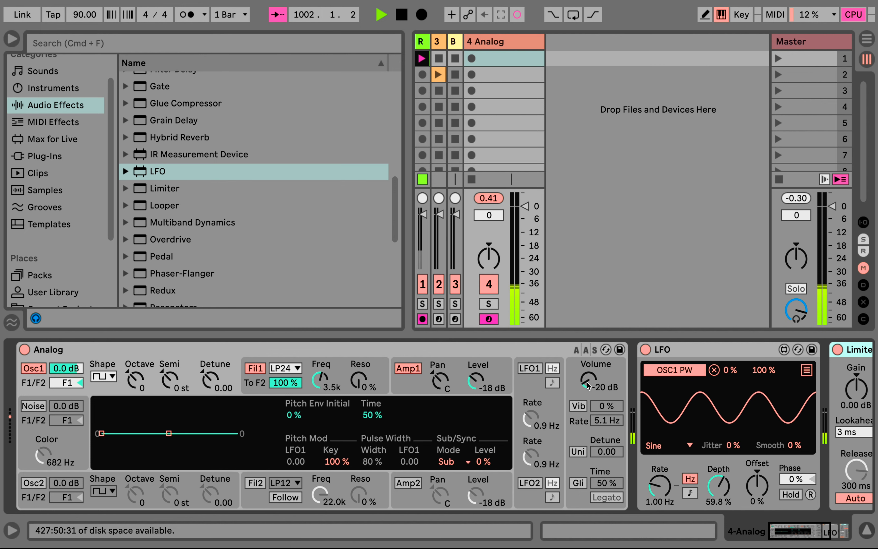
drag(588, 379, 589, 359)
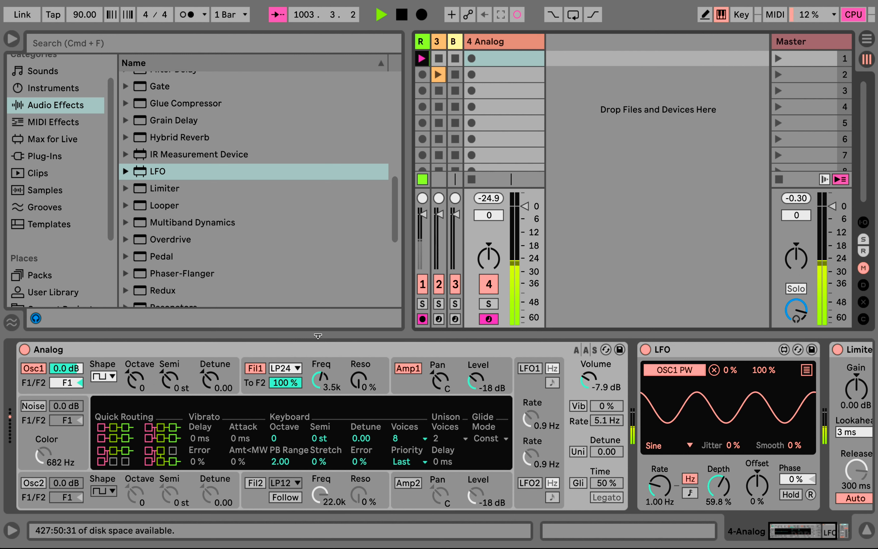
- Display Analog's Osc1 settings and give the LFO device a 0.18 Hz rate and a Triangle waveform
click(225, 374)
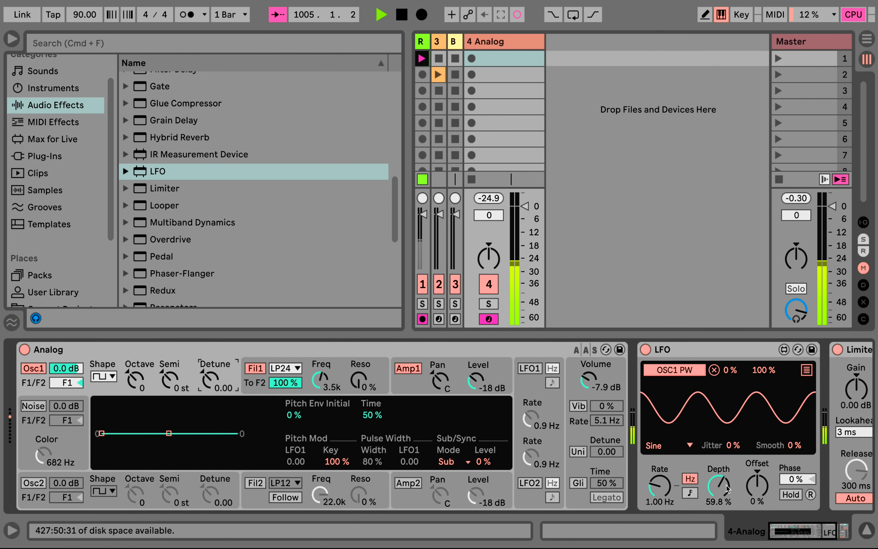
click(658, 491)
mouse_move(659, 490)
mouse_down()
mouse_move(659, 513)
mouse_move(659, 505)
mouse_up()
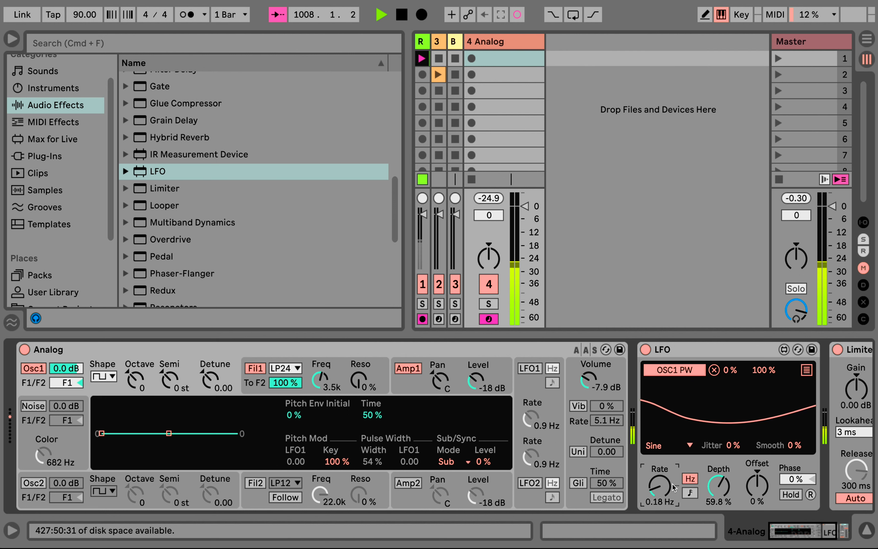
click(679, 449)
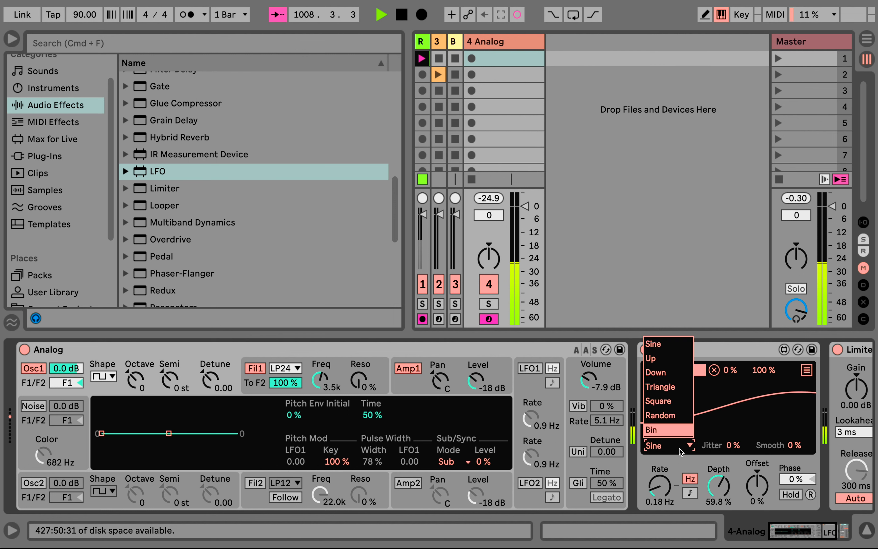
click(667, 389)
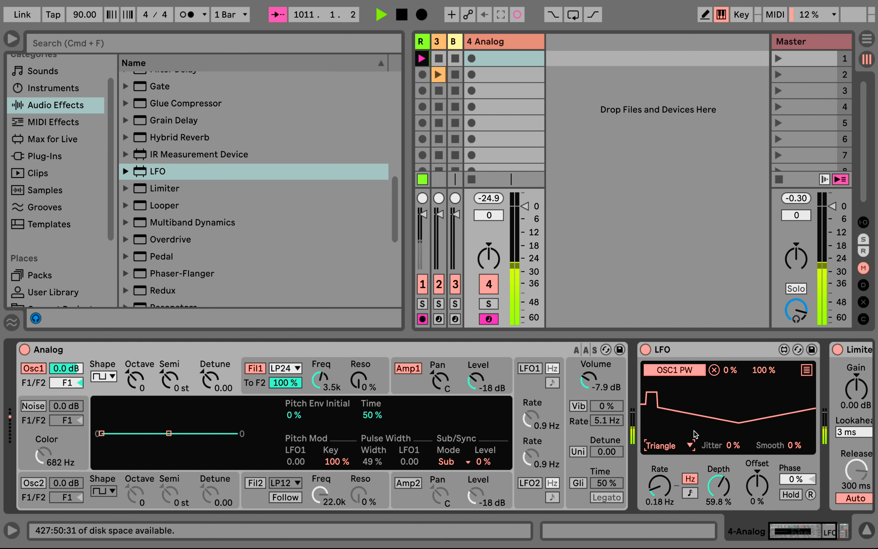
- Set the LFO device's depth to 50.4%, try a 0.95 Hz rate, and settle on 0.08 Hz
drag(720, 487, 720, 497)
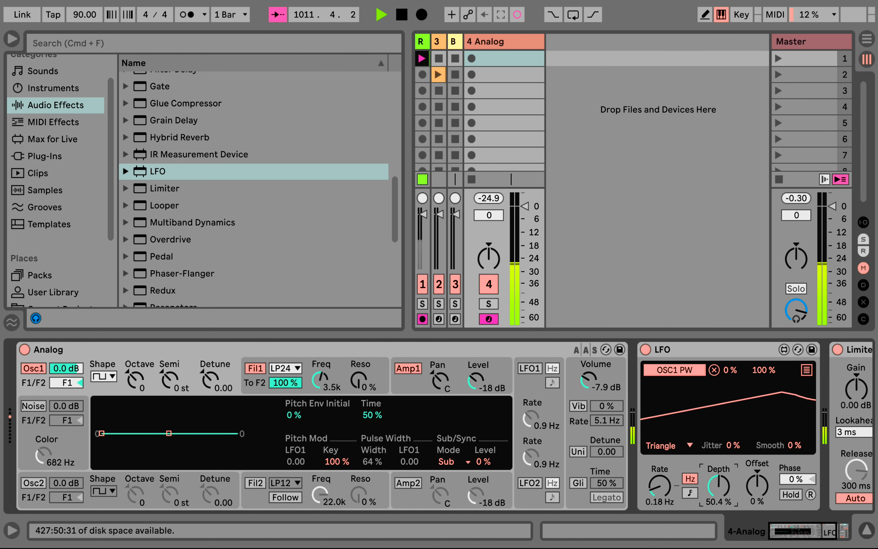
mouse_move(659, 486)
mouse_down()
mouse_move(659, 457)
mouse_move(659, 469)
mouse_up()
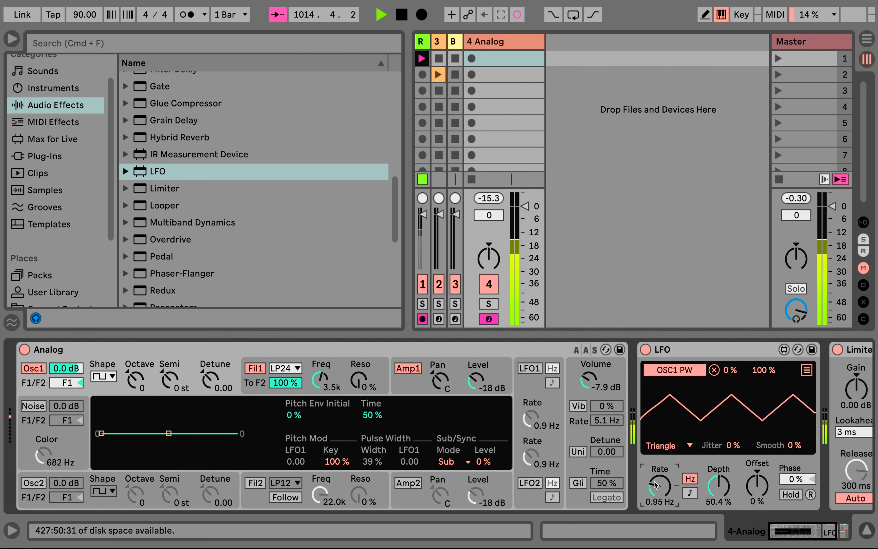
mouse_move(660, 486)
mouse_down()
mouse_move(660, 498)
mouse_move(657, 487)
mouse_up()
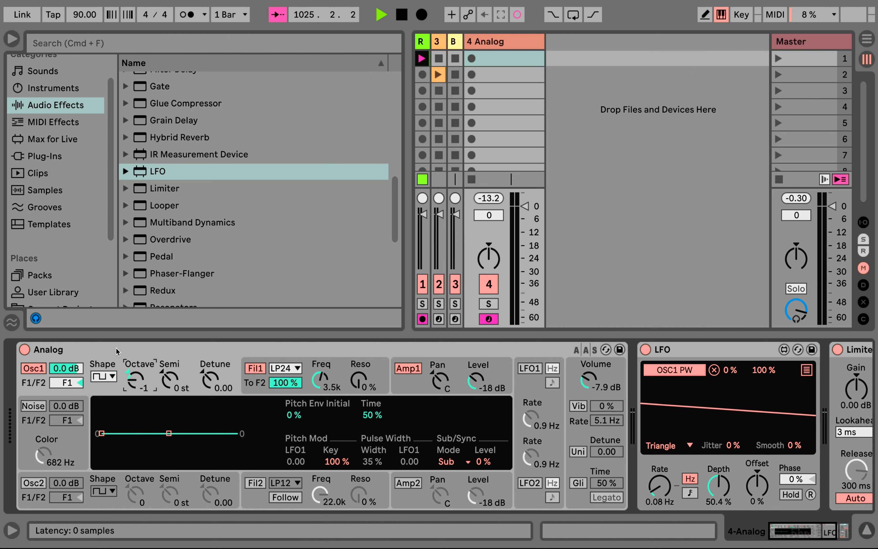
- Show Analog's Fil1 settings and set its To F2 amount to 52%
click(265, 384)
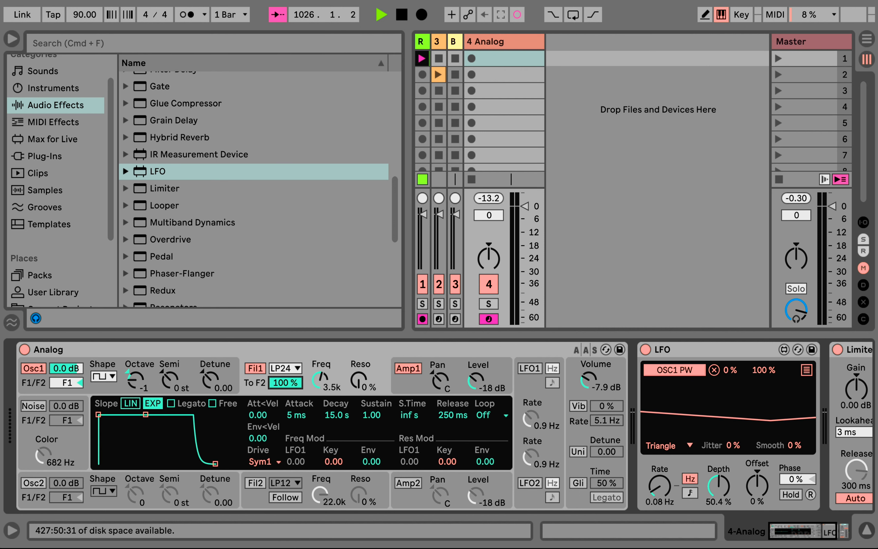
drag(276, 383, 263, 389)
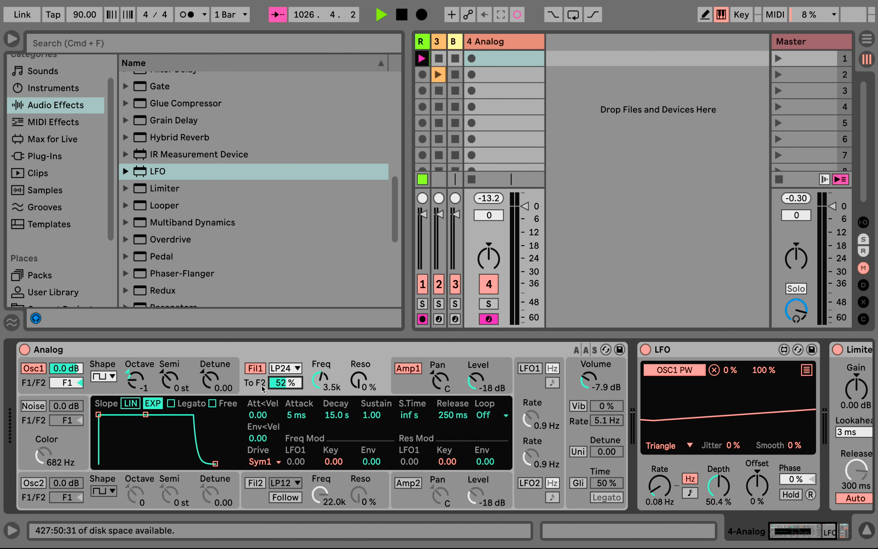
- Turn on Osc2 and Fil2 in Analog and set the F1/F2 balance to 65/35 for Osc1 and 83/17 for Osc2
click(38, 502)
click(33, 484)
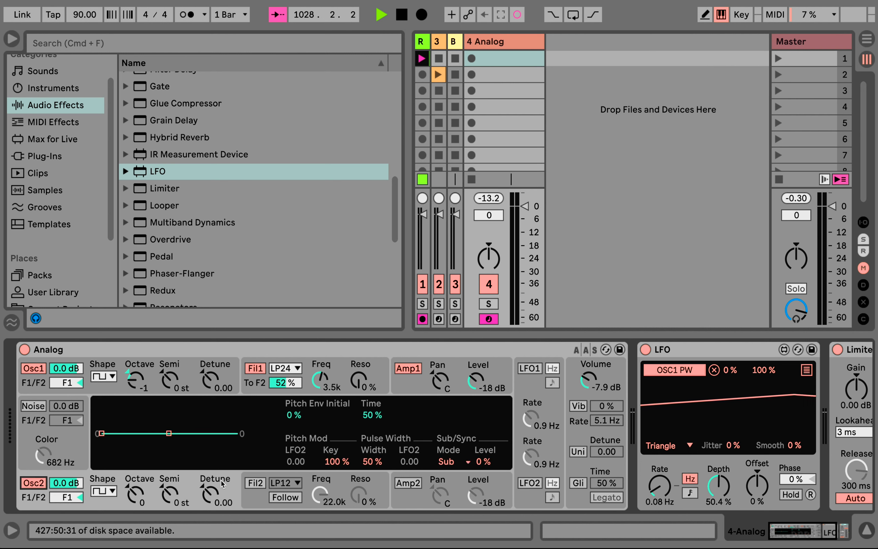
click(277, 484)
click(258, 484)
click(257, 484)
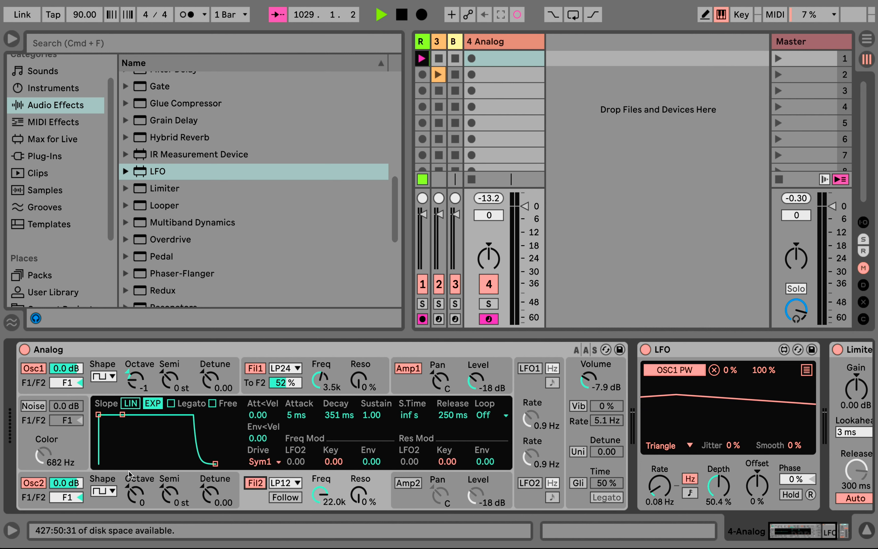
drag(73, 496, 66, 371)
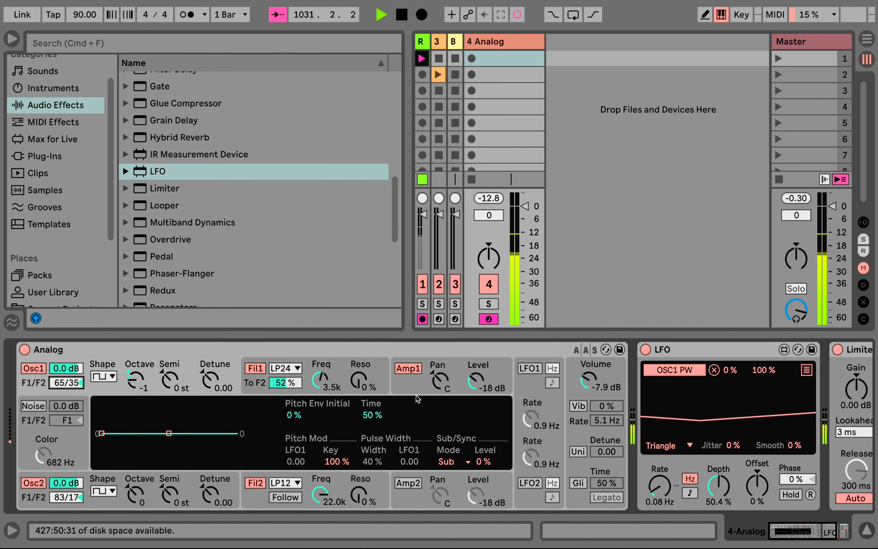
- Open the LFO device's mapping list and map its second slot to Osc1's F1/F2 balance in Analog
click(806, 370)
click(674, 383)
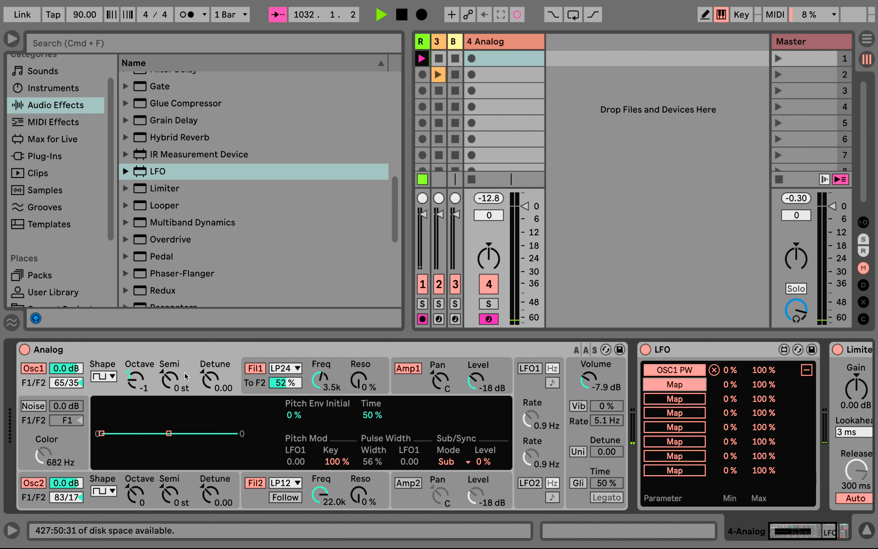
click(65, 382)
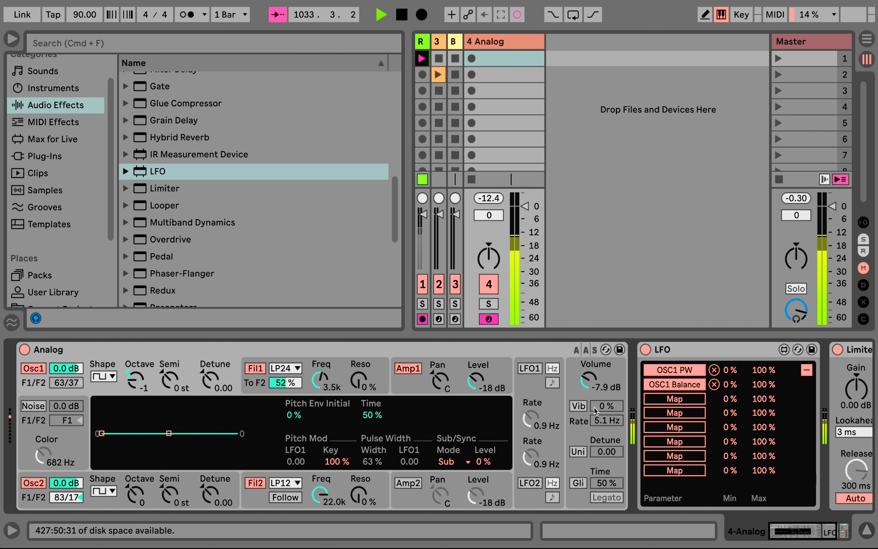
- Turn on Unison in Analog with 12.50 detune, and map that detune to the LFO device's third slot with a 10% maximum
click(582, 452)
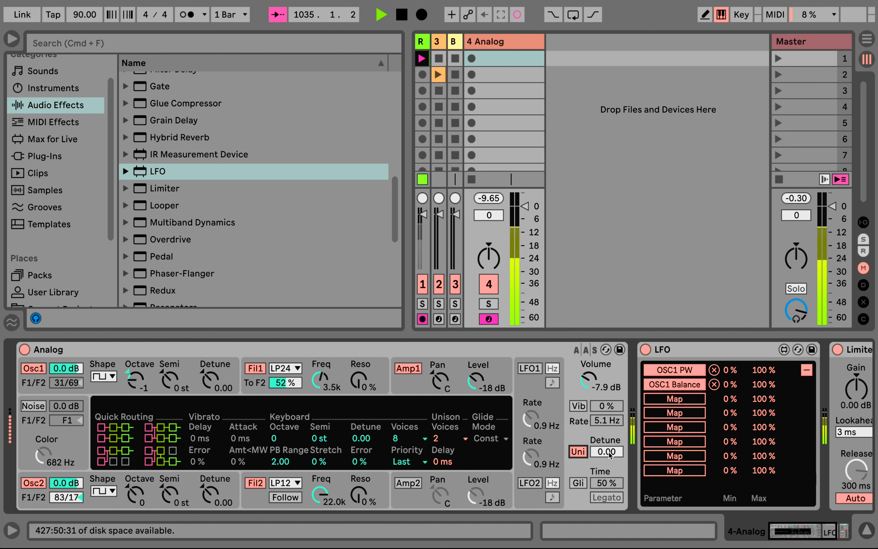
drag(609, 455, 609, 432)
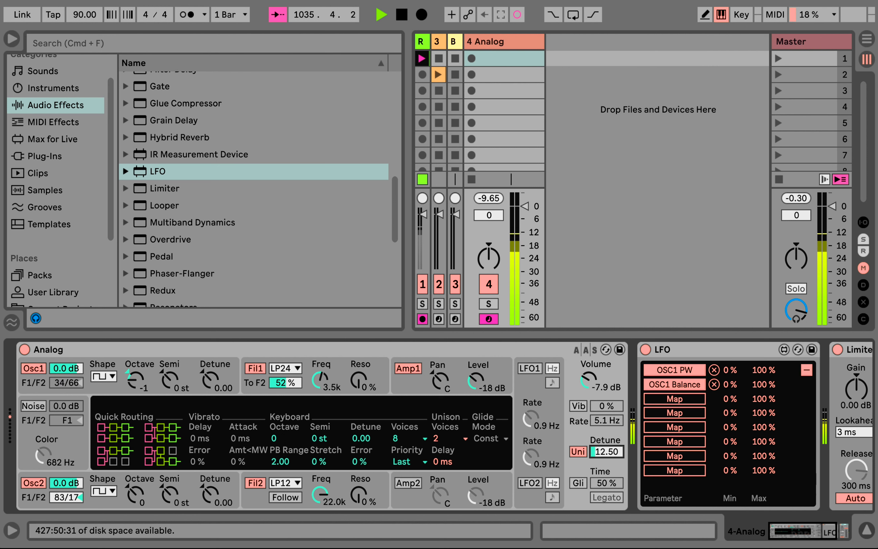
click(678, 398)
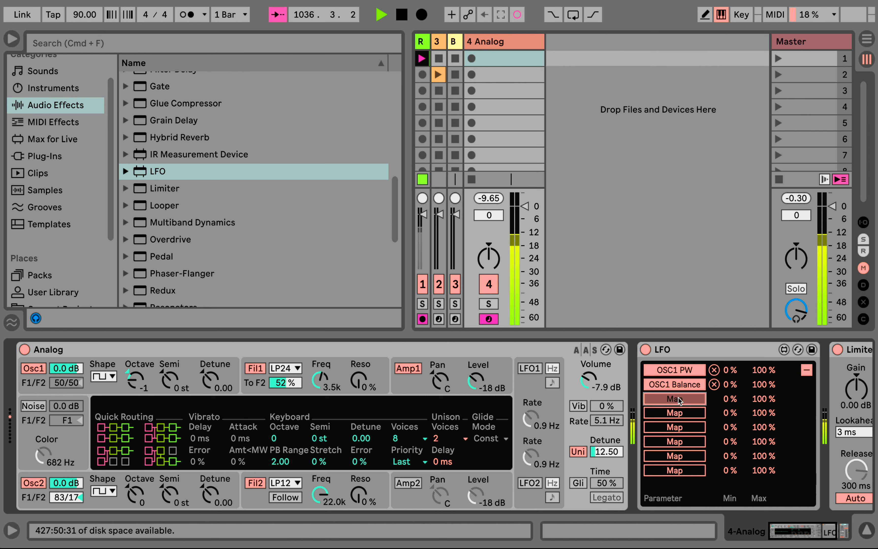
click(605, 454)
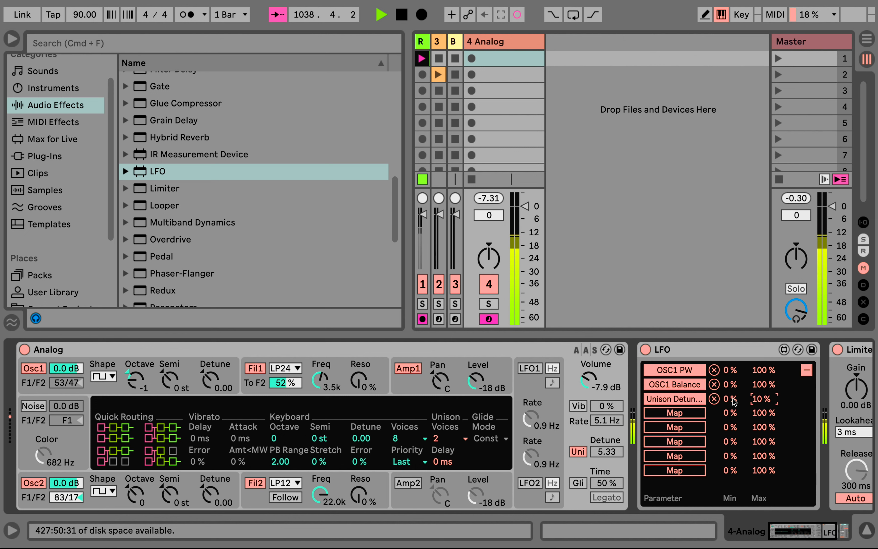
- Close the LFO device's mapping list and set its Jitter to 26%
click(807, 369)
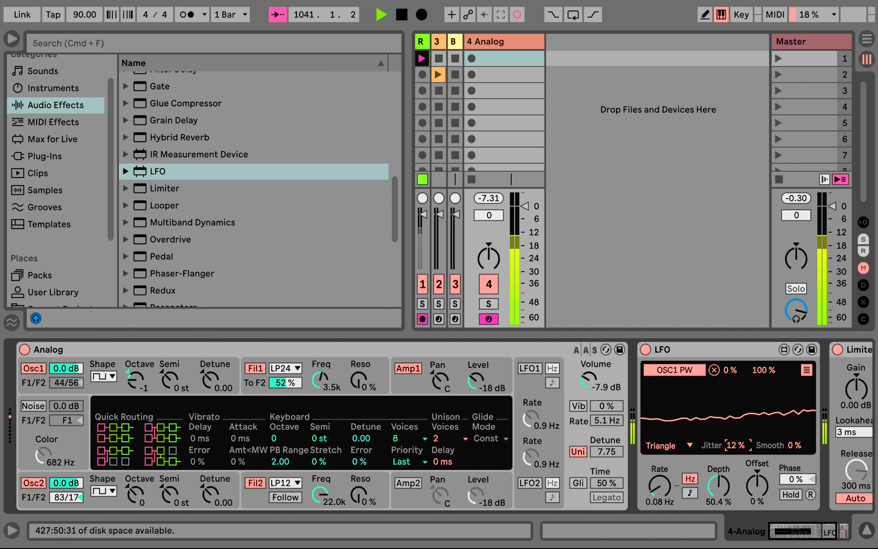
scroll(731, 447, up, 5)
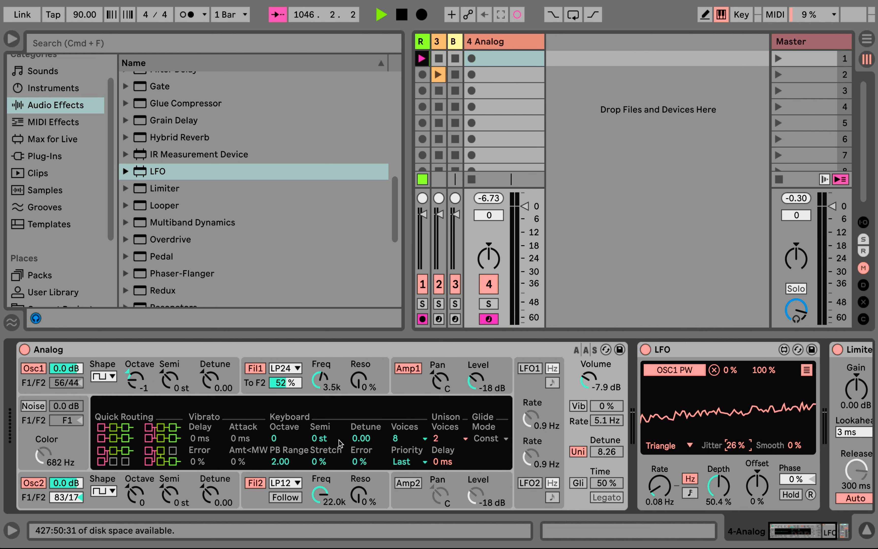
- Display the installed Packs in the browser and look through the list
click(45, 270)
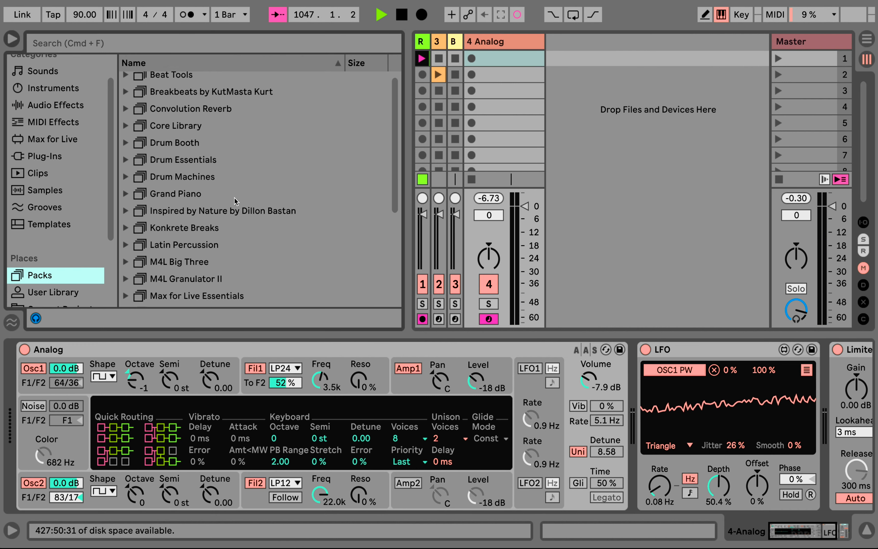
scroll(235, 198, down, 5)
scroll(234, 198, up, 4)
scroll(235, 198, up, 2)
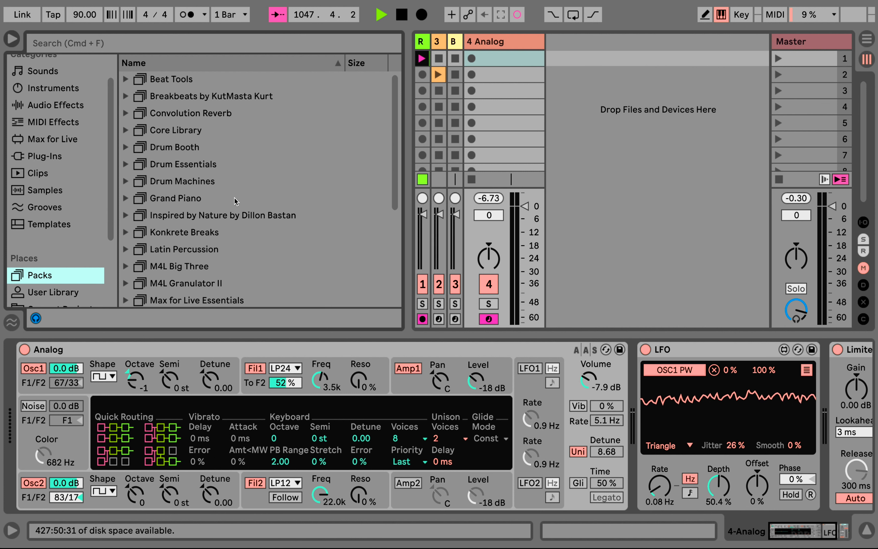